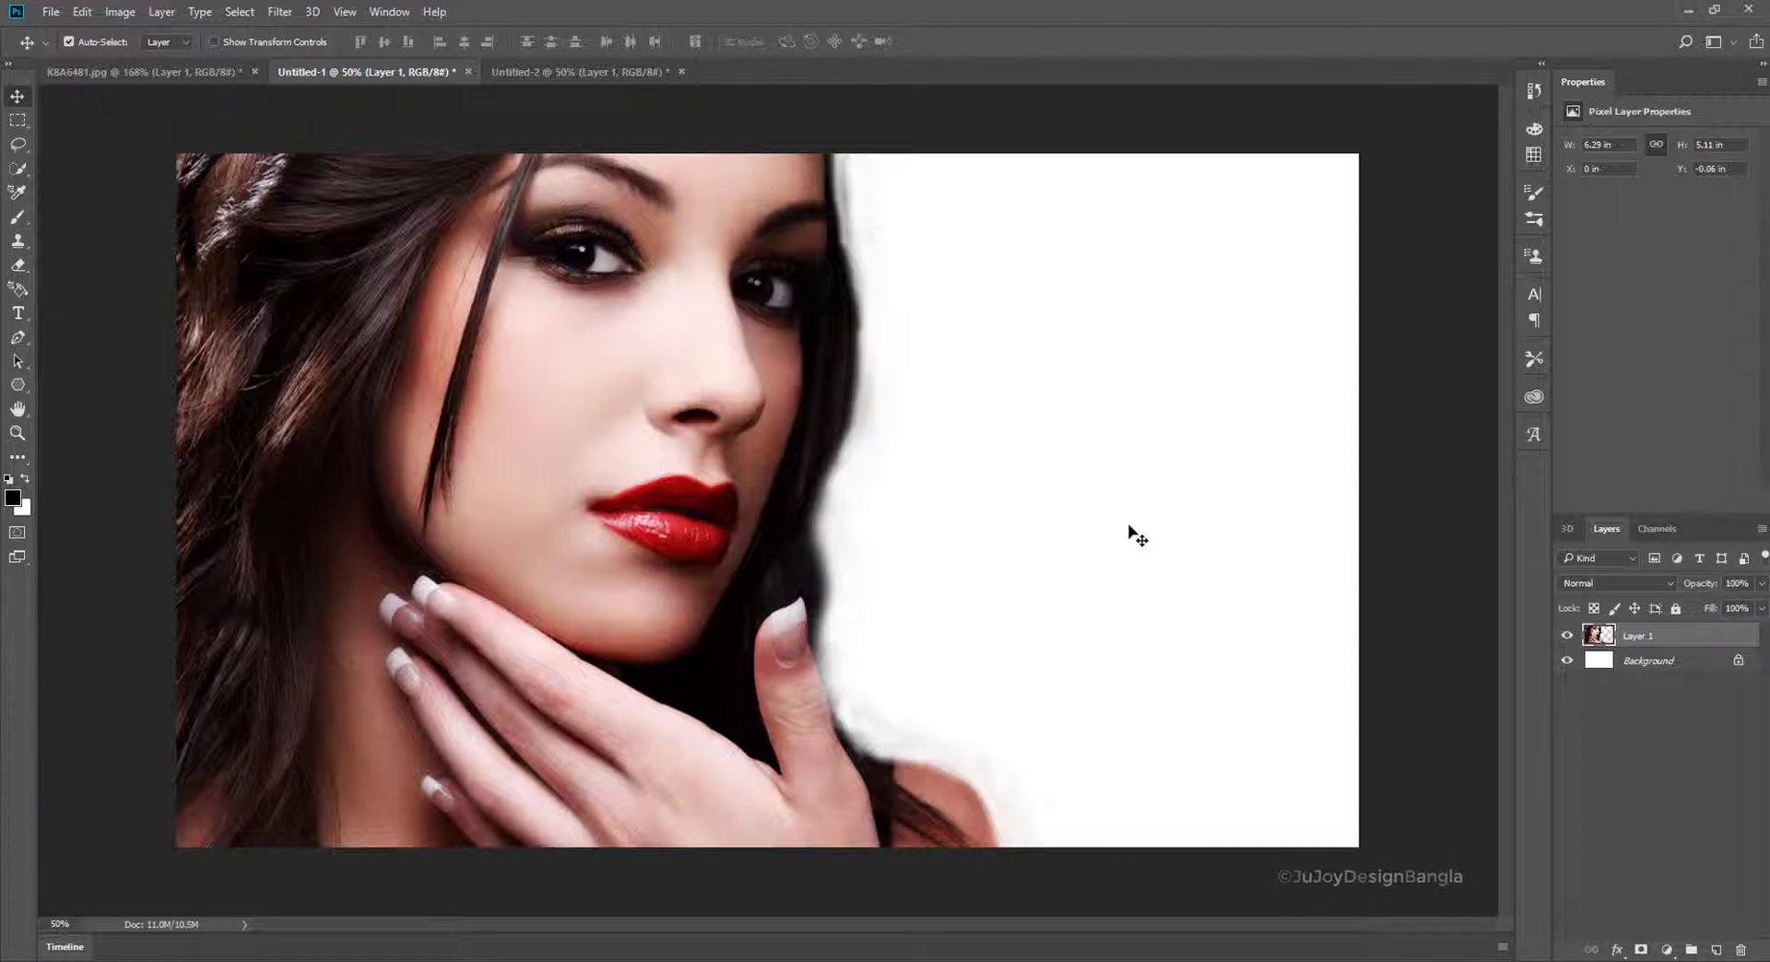
- Duplicate the portrait layer, Layer 1
key(ctrl+j)
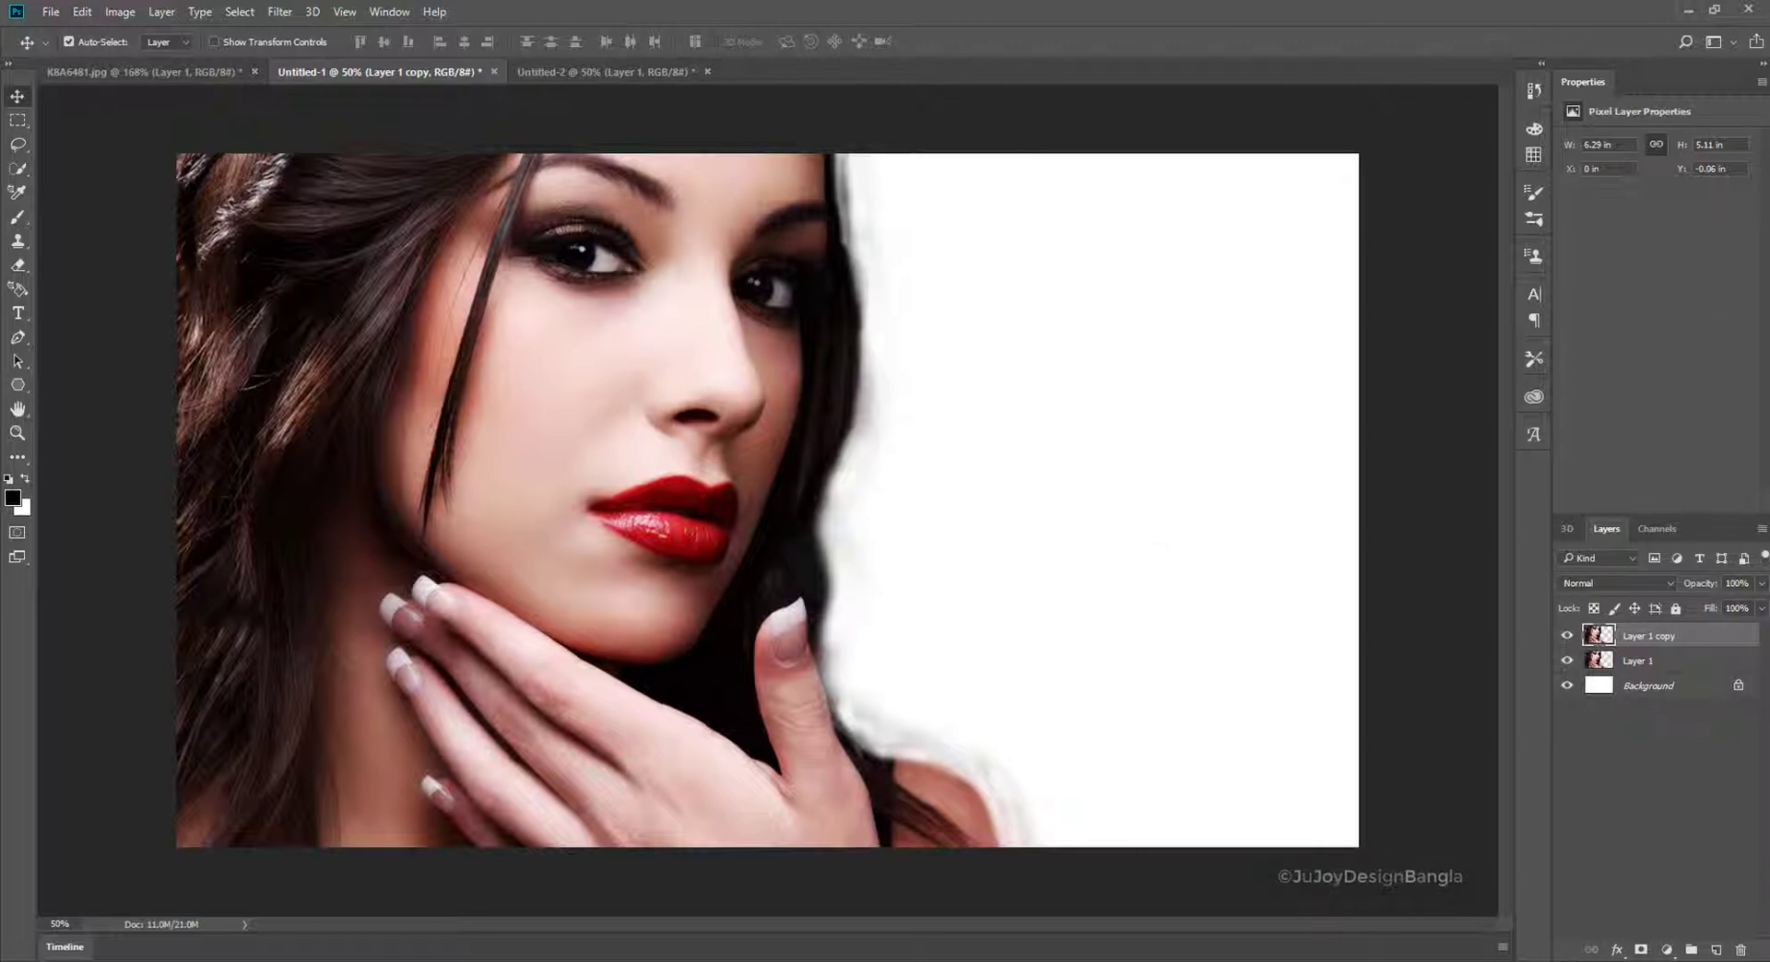
- Switch to the open Notepad document, copy its entire passage starting with "GO PLACIDLY", and return to the Photoshop portrait document
click(841, 961)
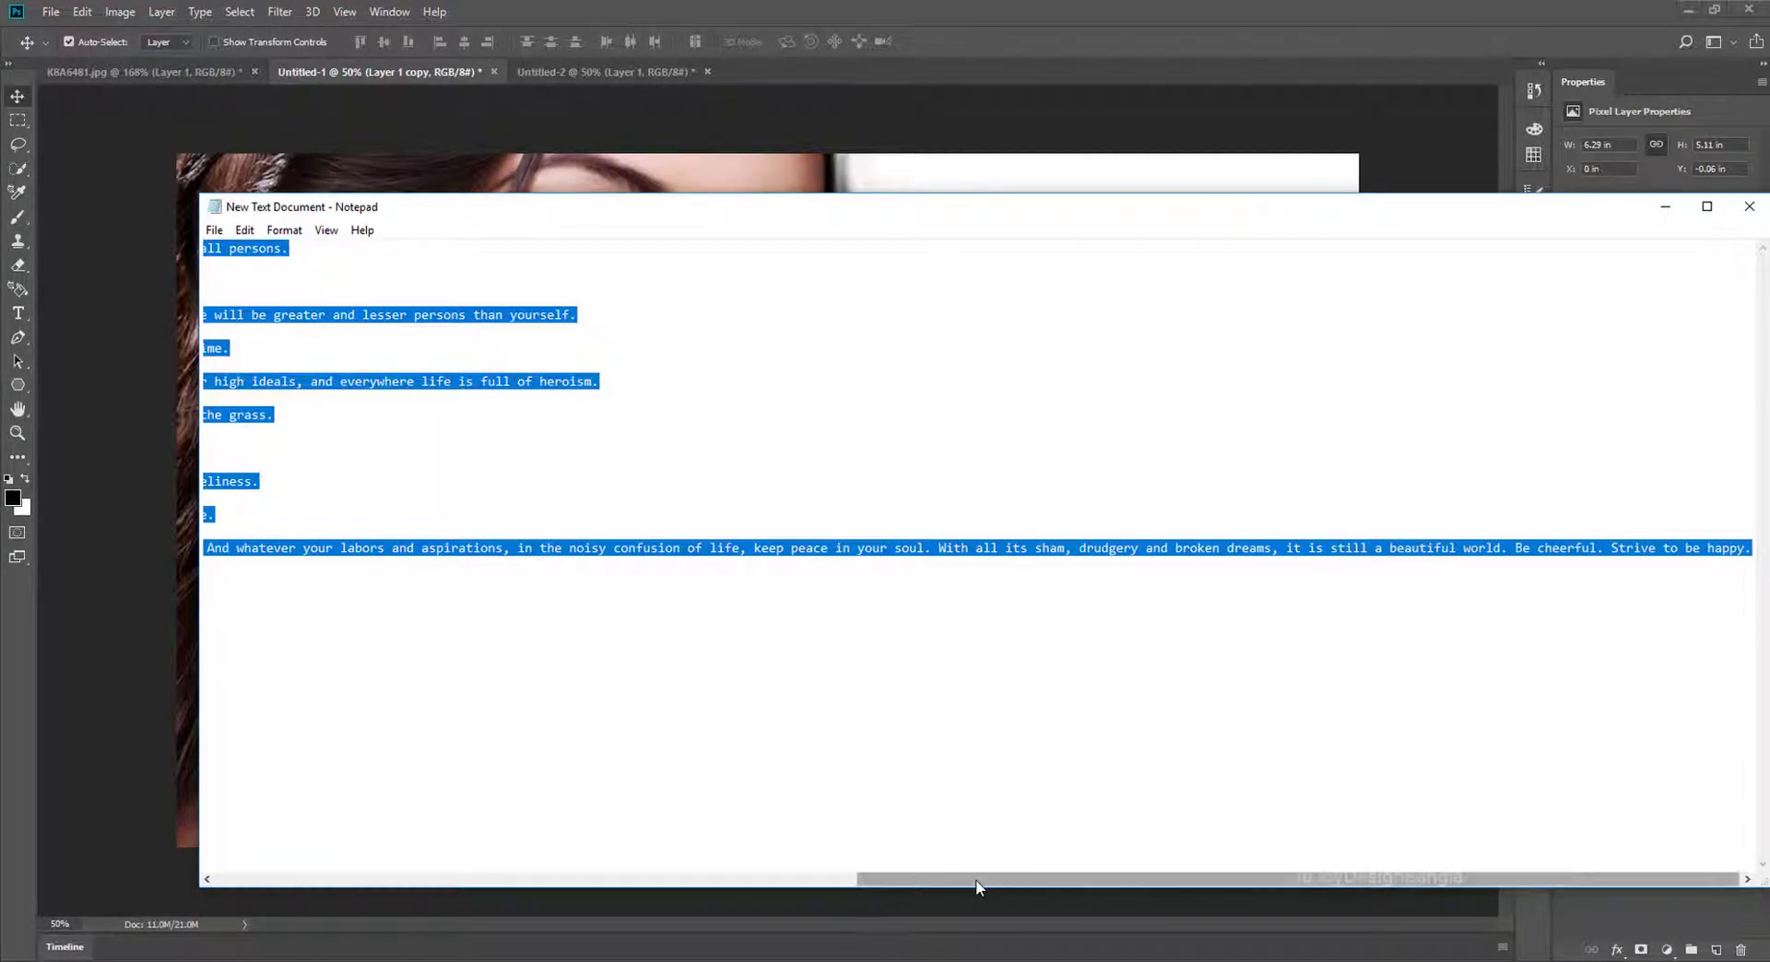
drag(978, 881, 239, 799)
click(504, 513)
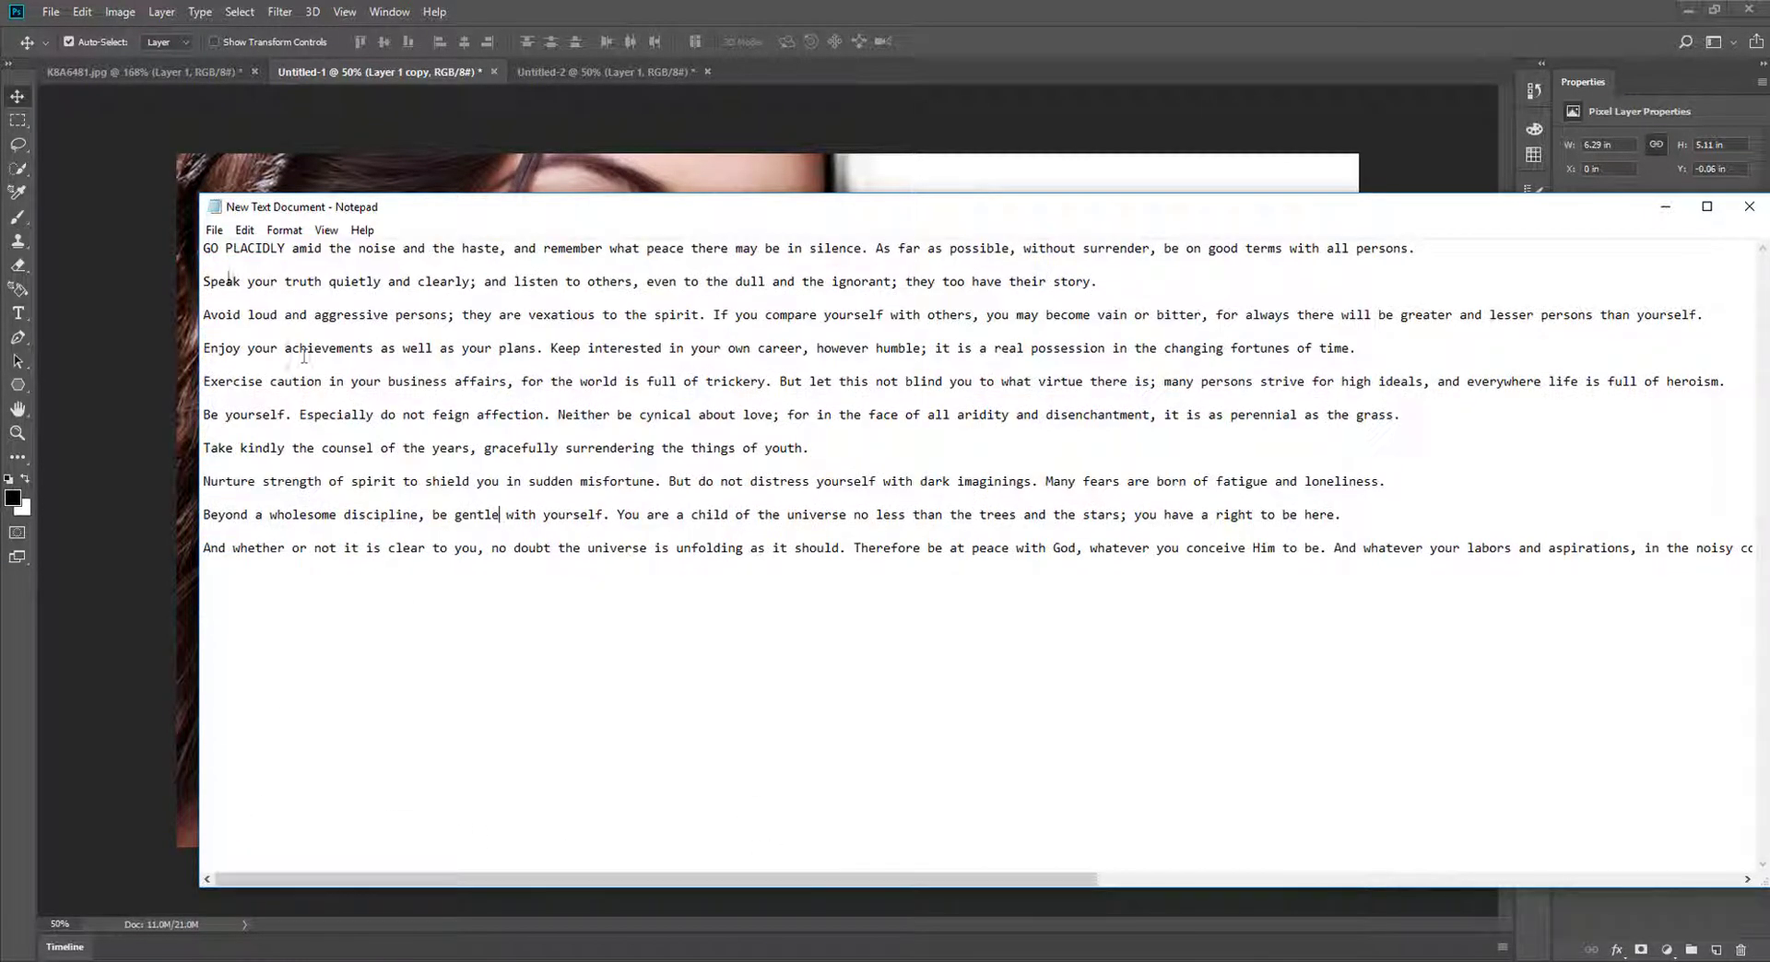
drag(204, 247, 1542, 853)
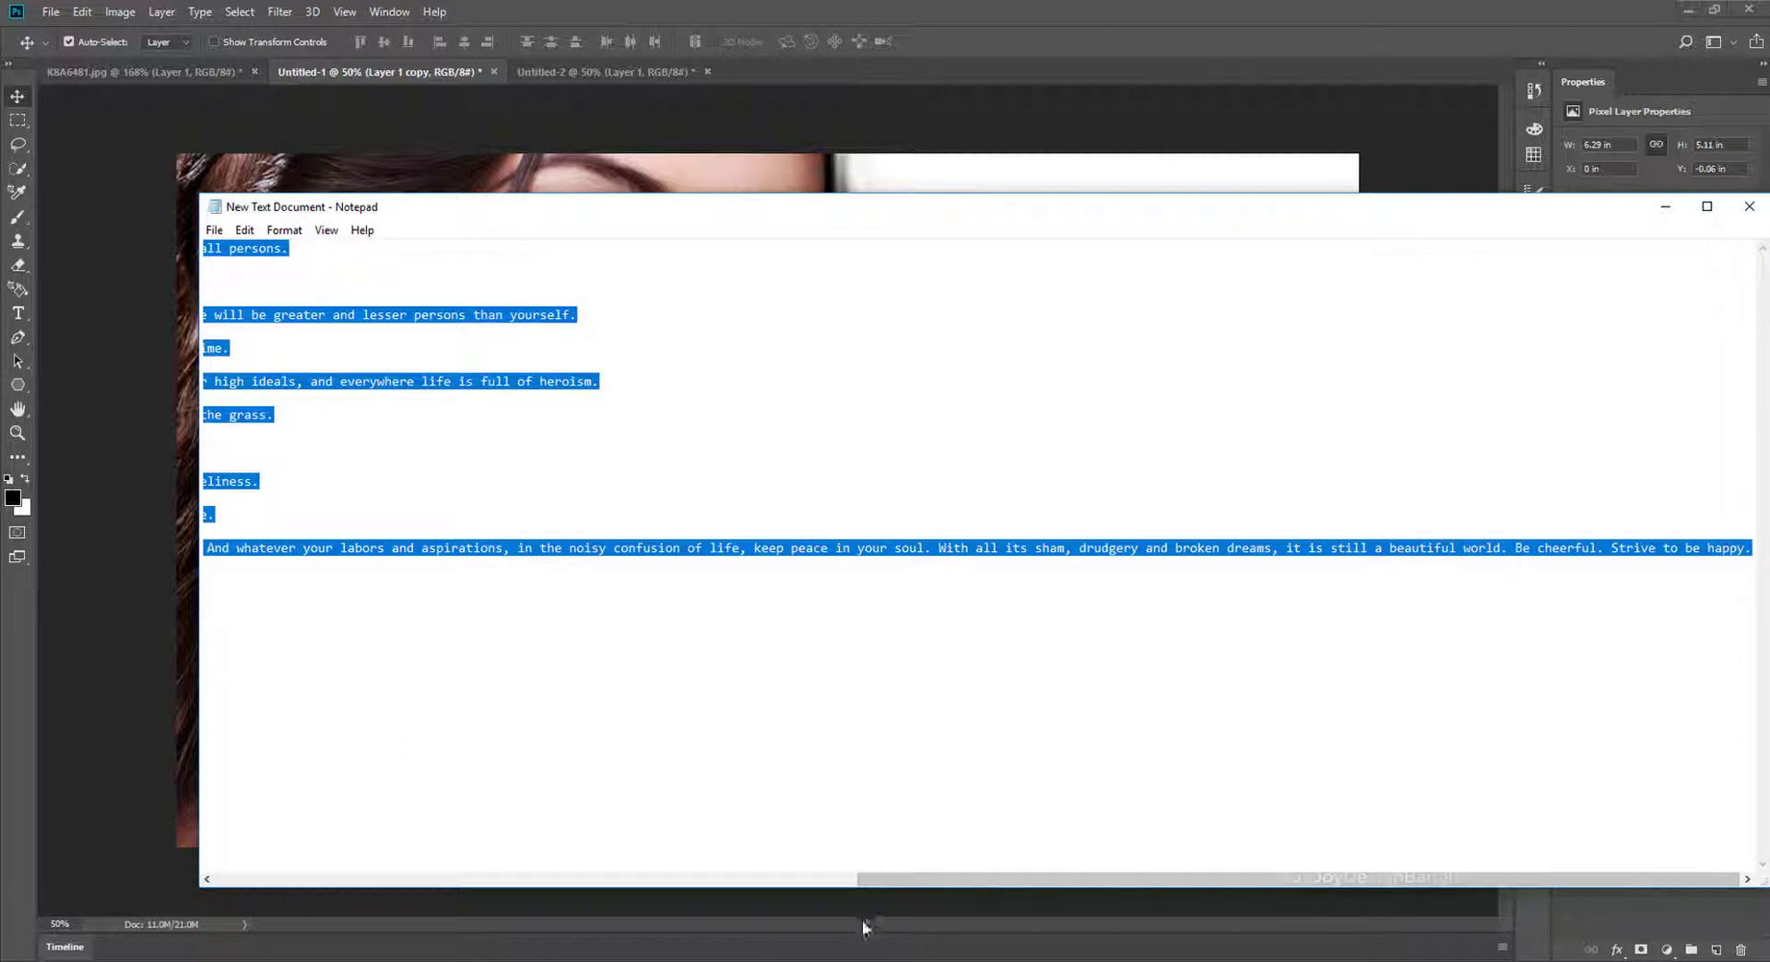
click(753, 961)
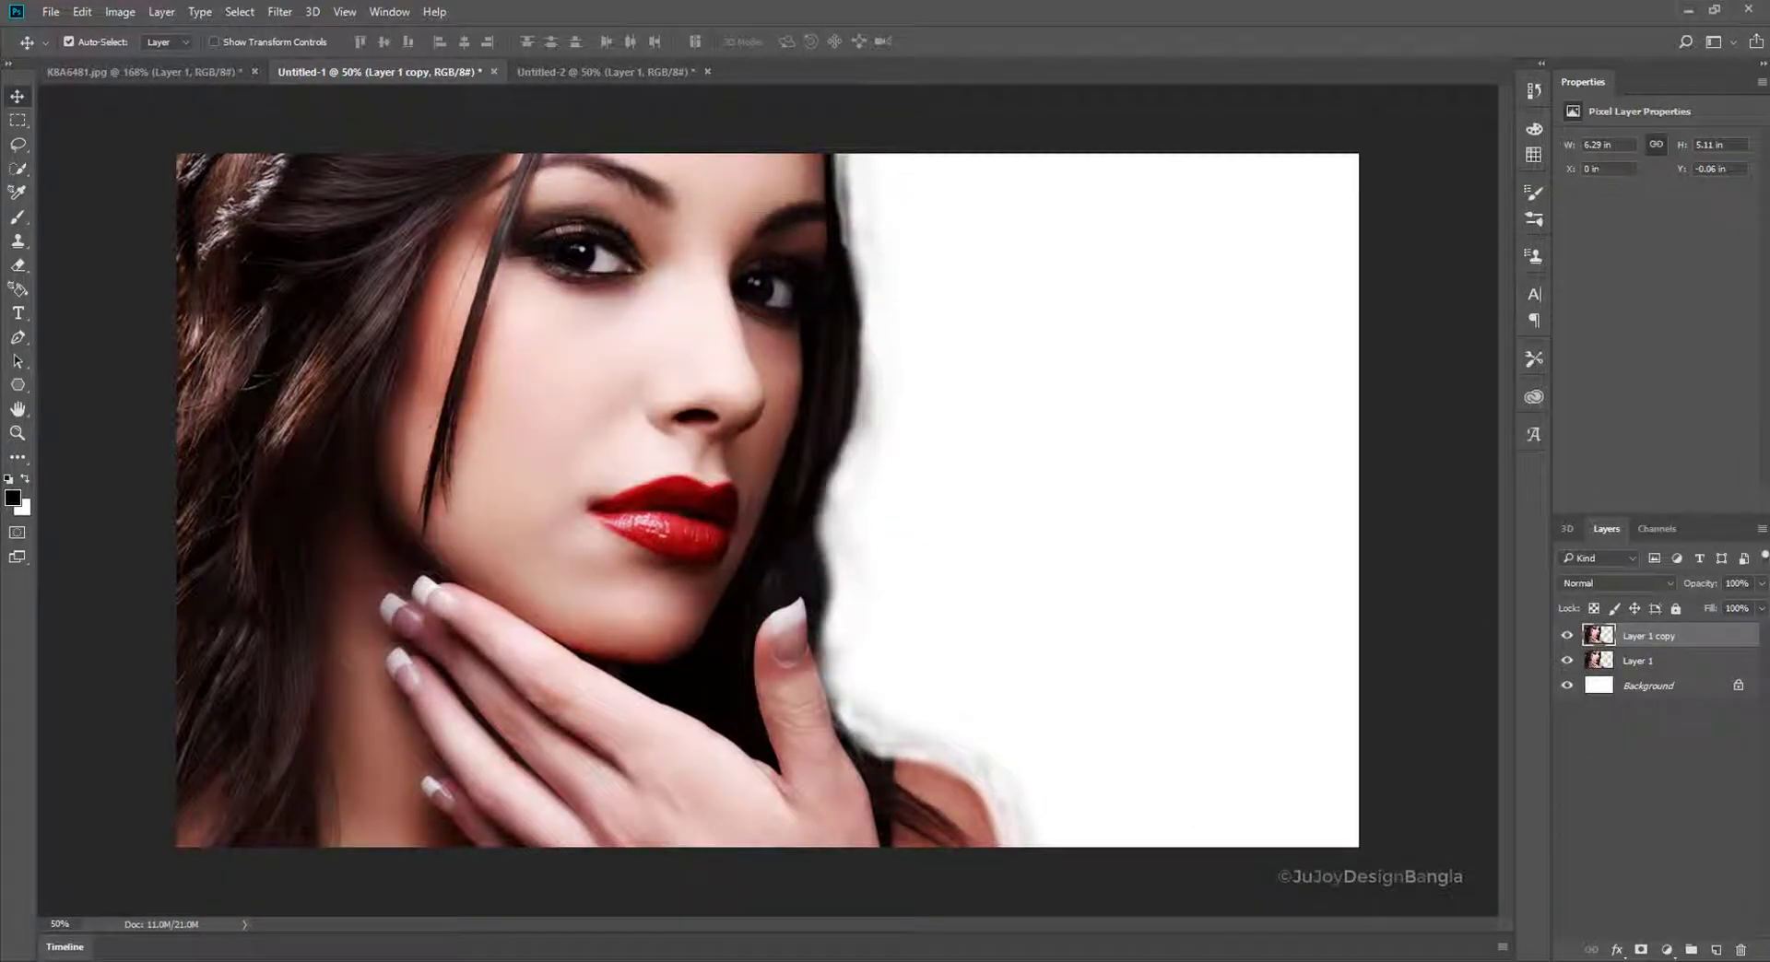
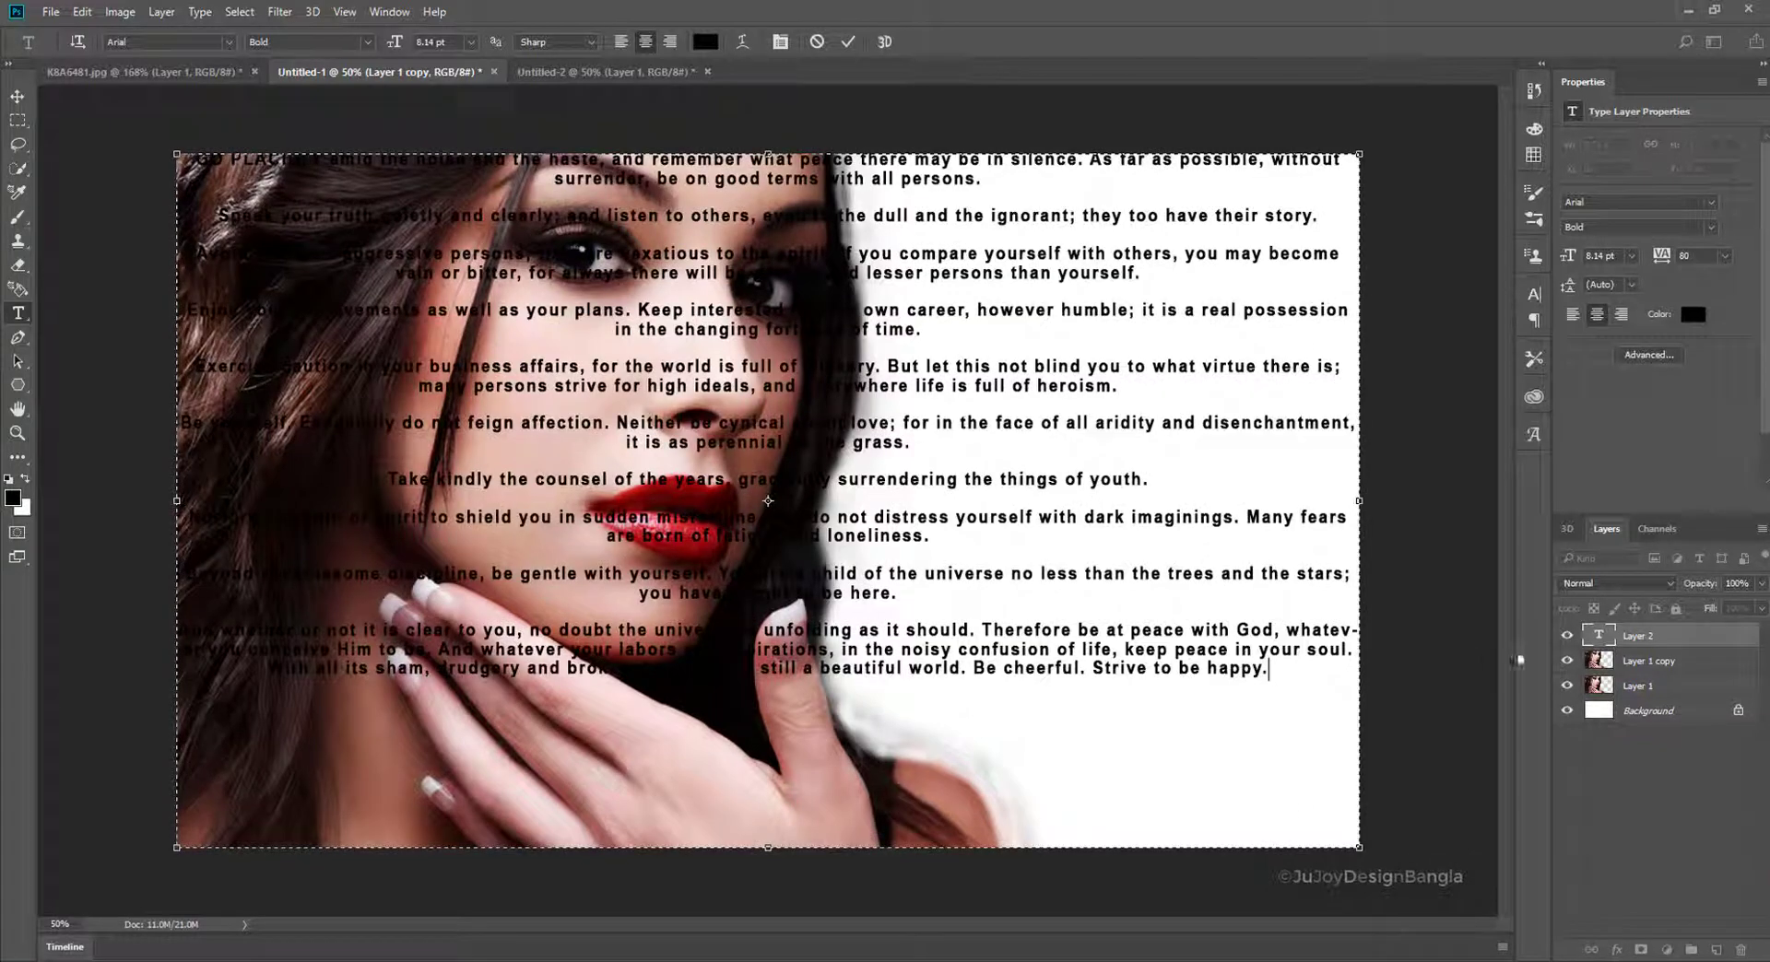
- Hide Layer 1 copy and Layer 1 beneath the pasted text layer
click(1567, 661)
click(1566, 686)
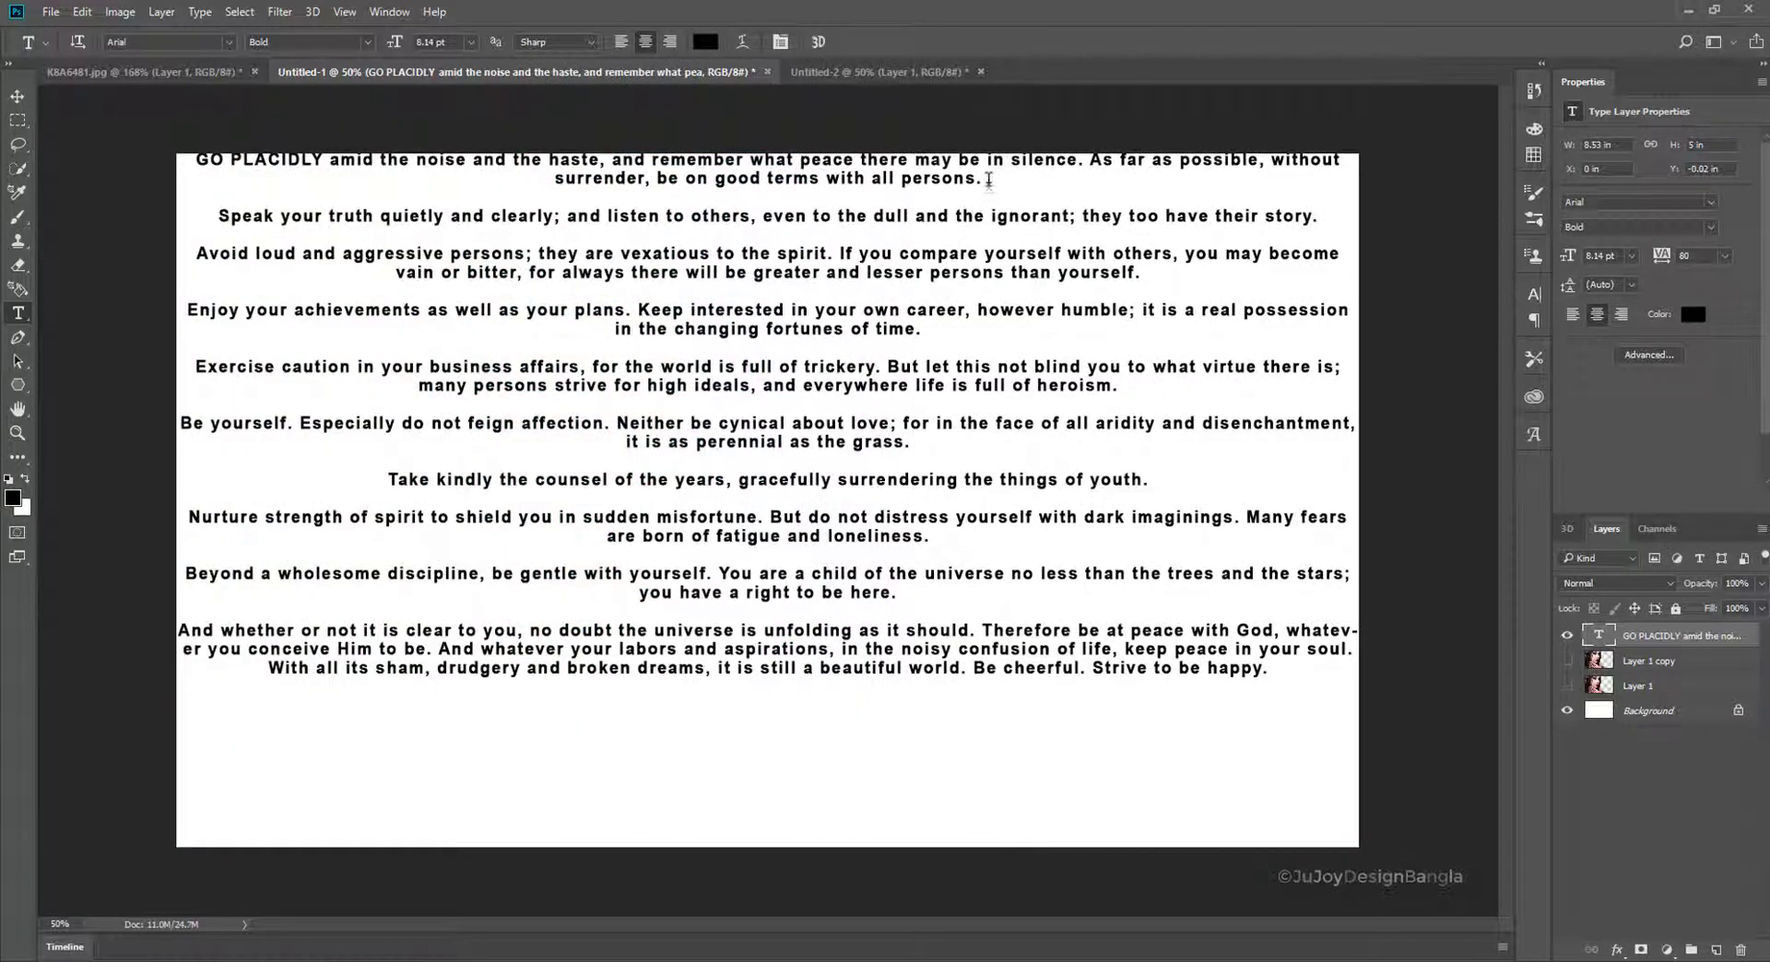
- Remove the paragraph breaks and blank lines between all paragraphs of the passage to form one continuous text block
click(982, 178)
key(Delete)
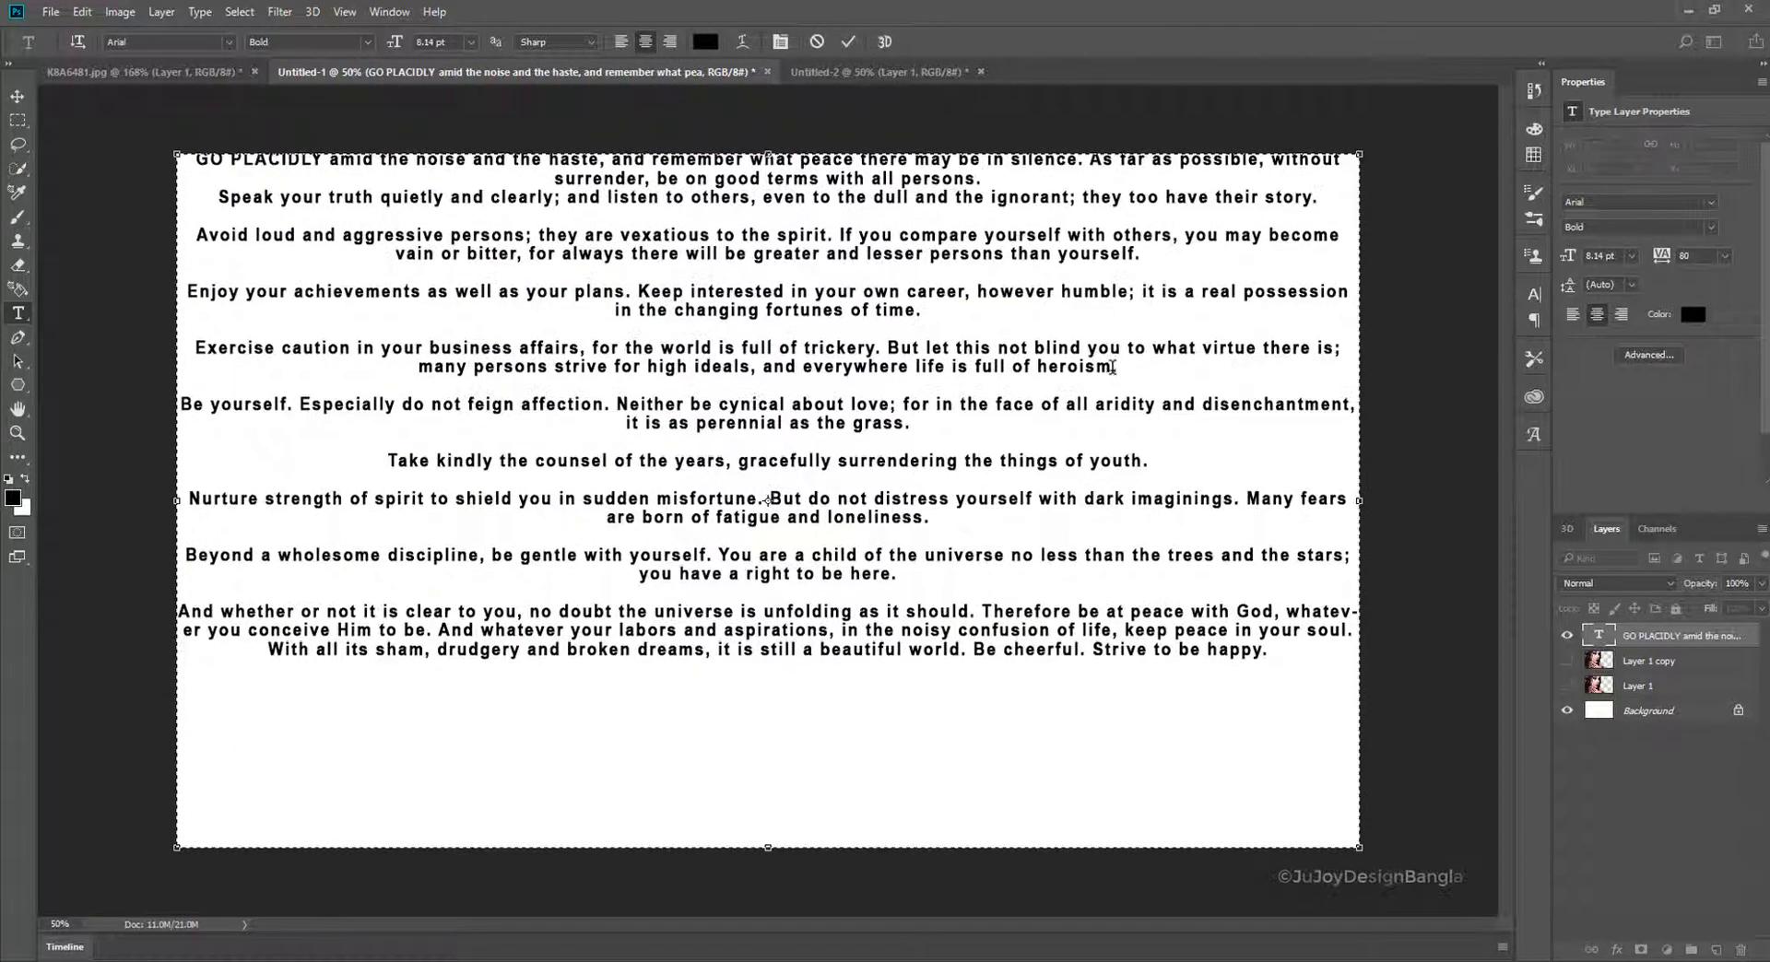
key(Delete)
click(957, 197)
key(Delete)
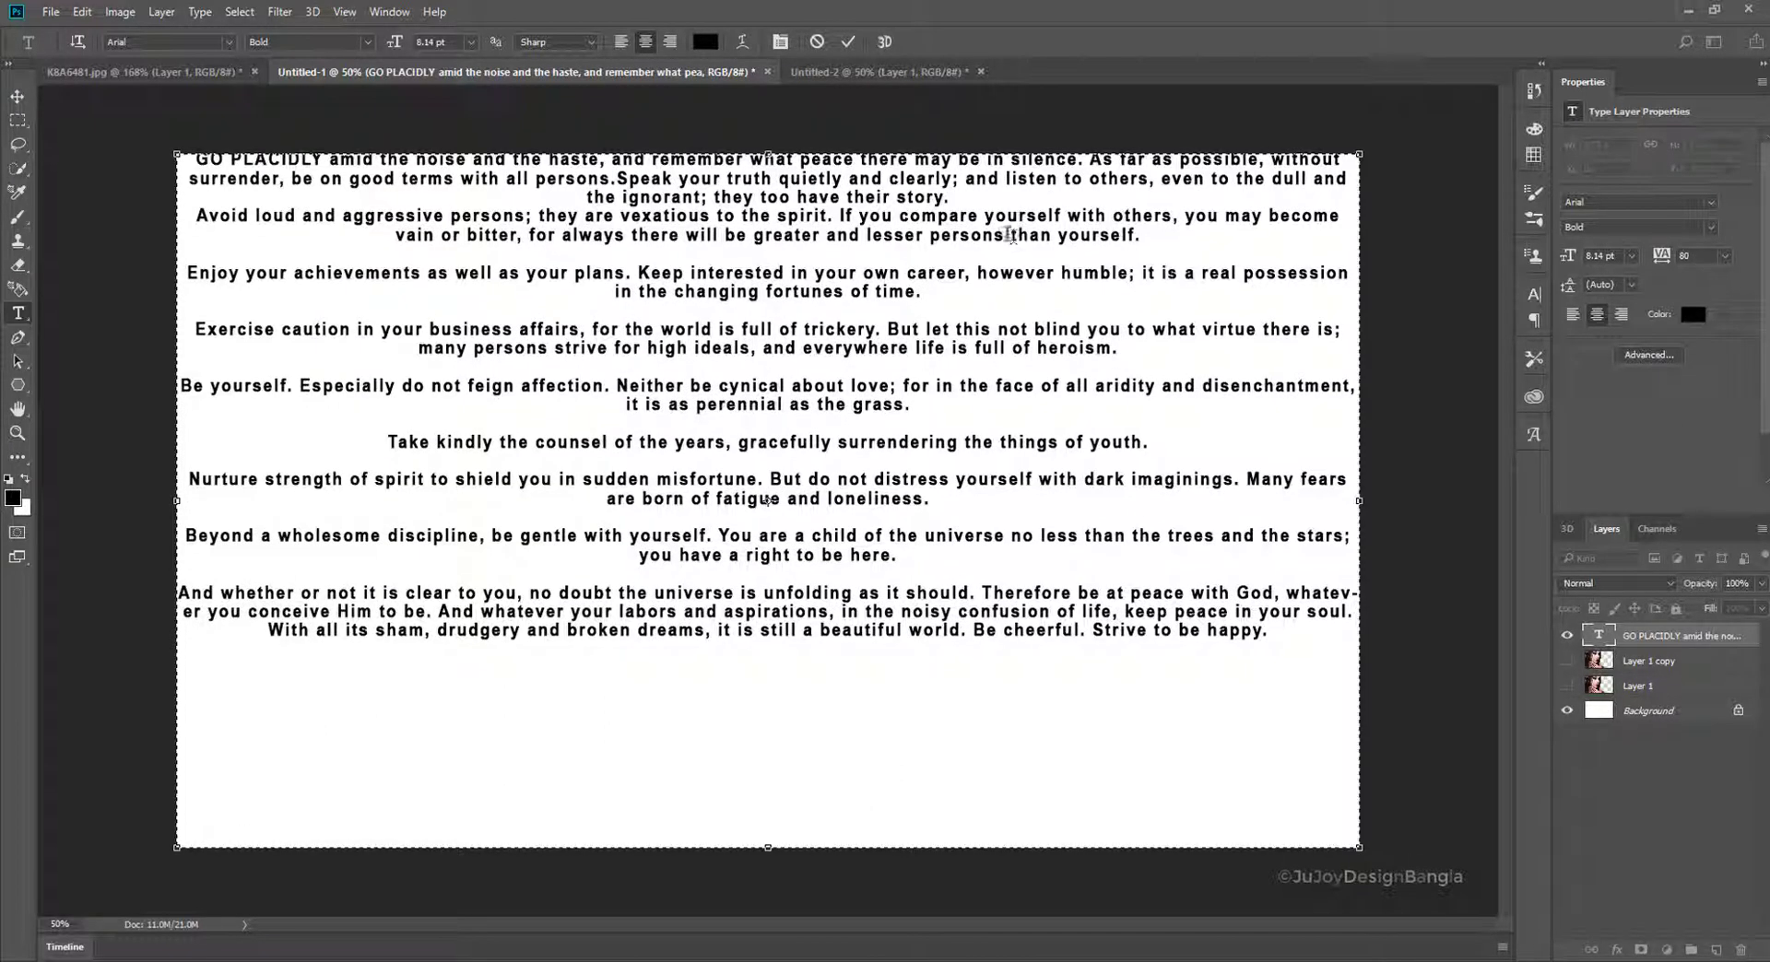
key(Delete)
click(1320, 219)
key(Delete)
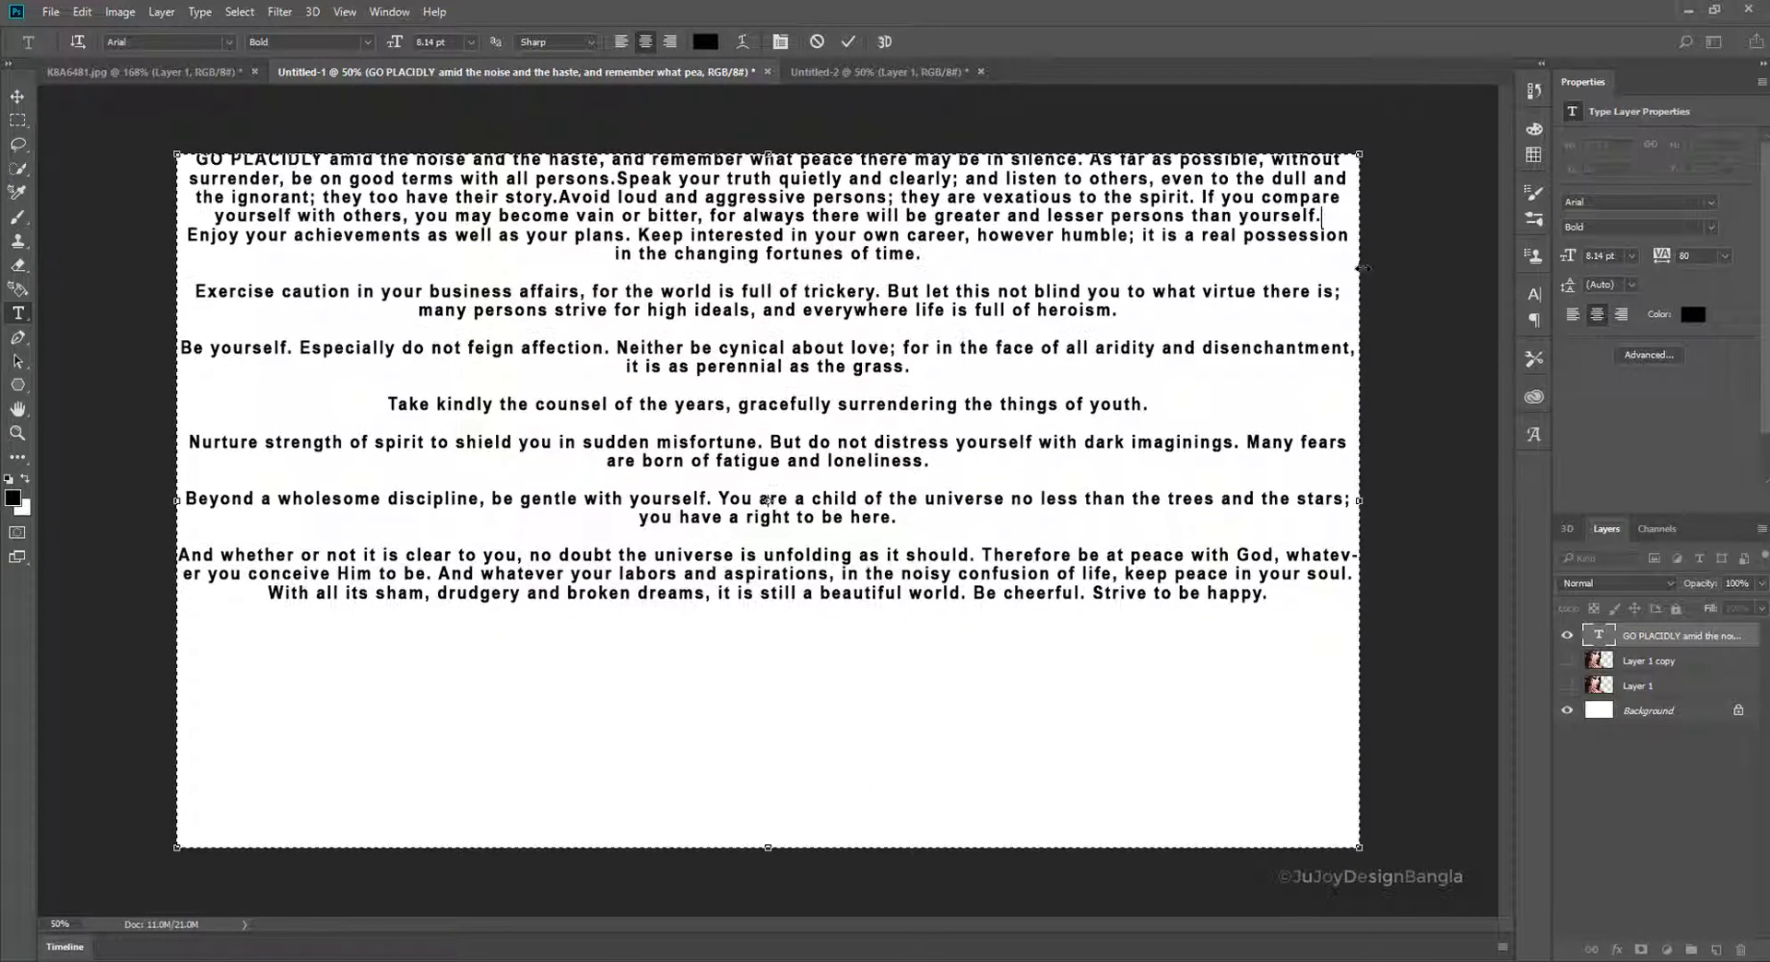
click(924, 256)
key(Delete)
key(Delete)
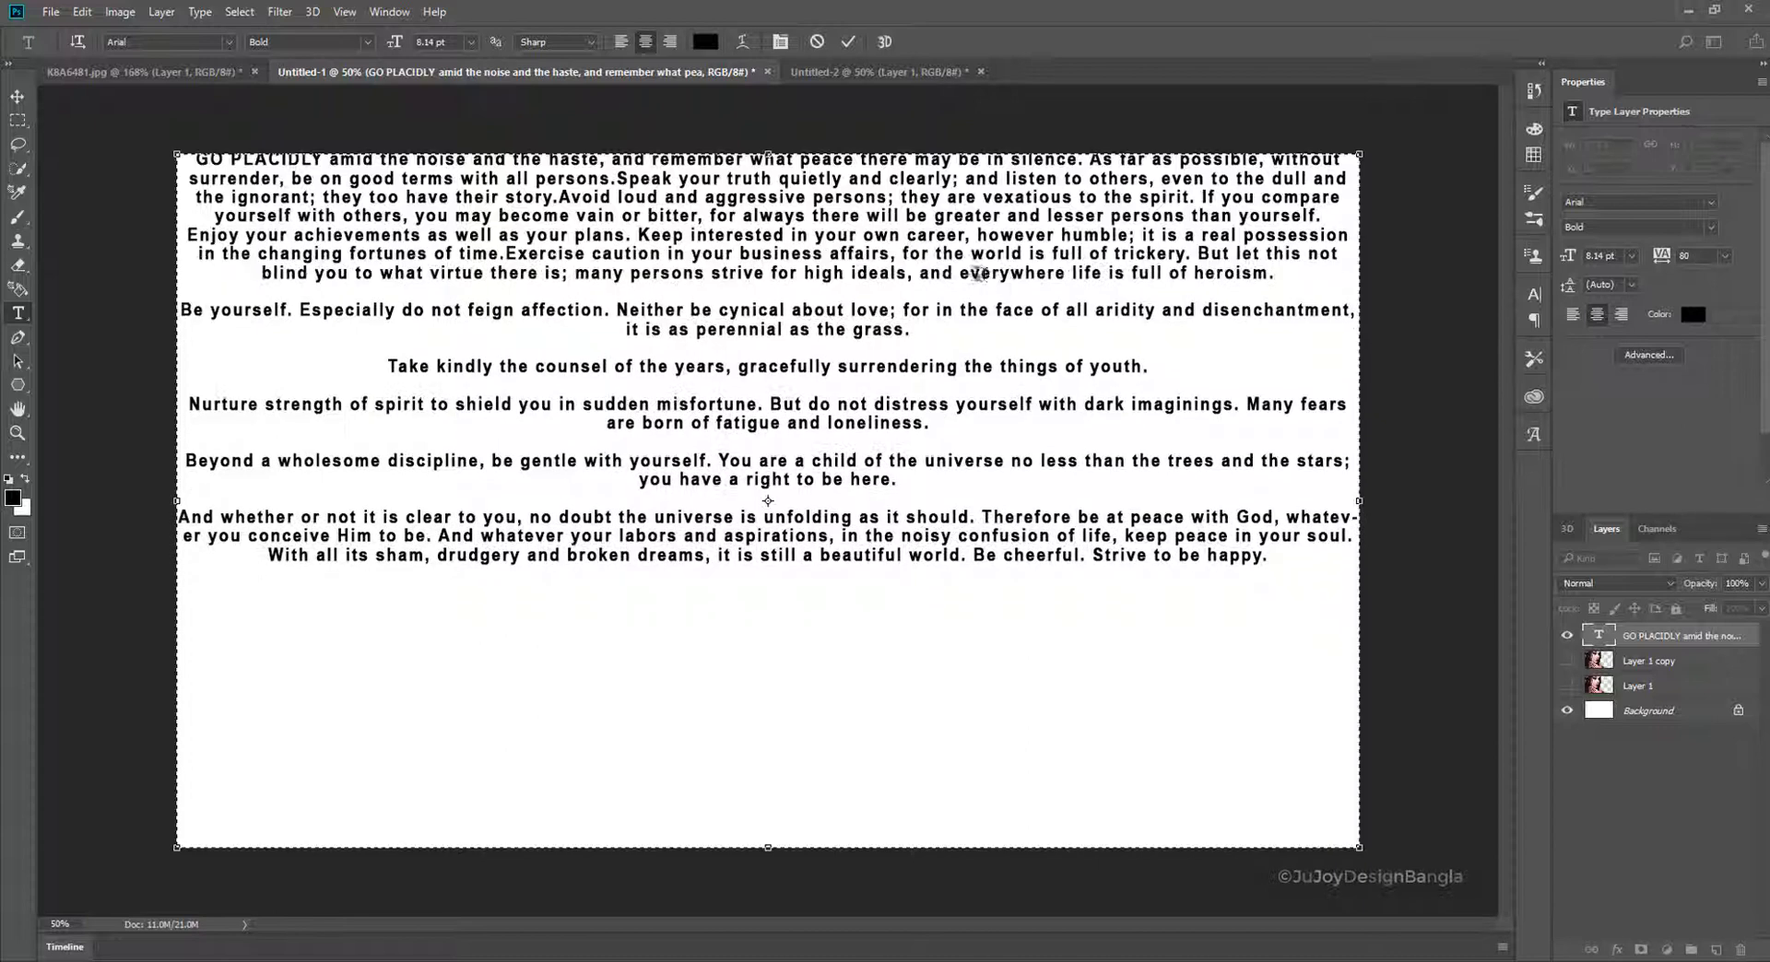
click(1273, 274)
key(Delete)
click(911, 310)
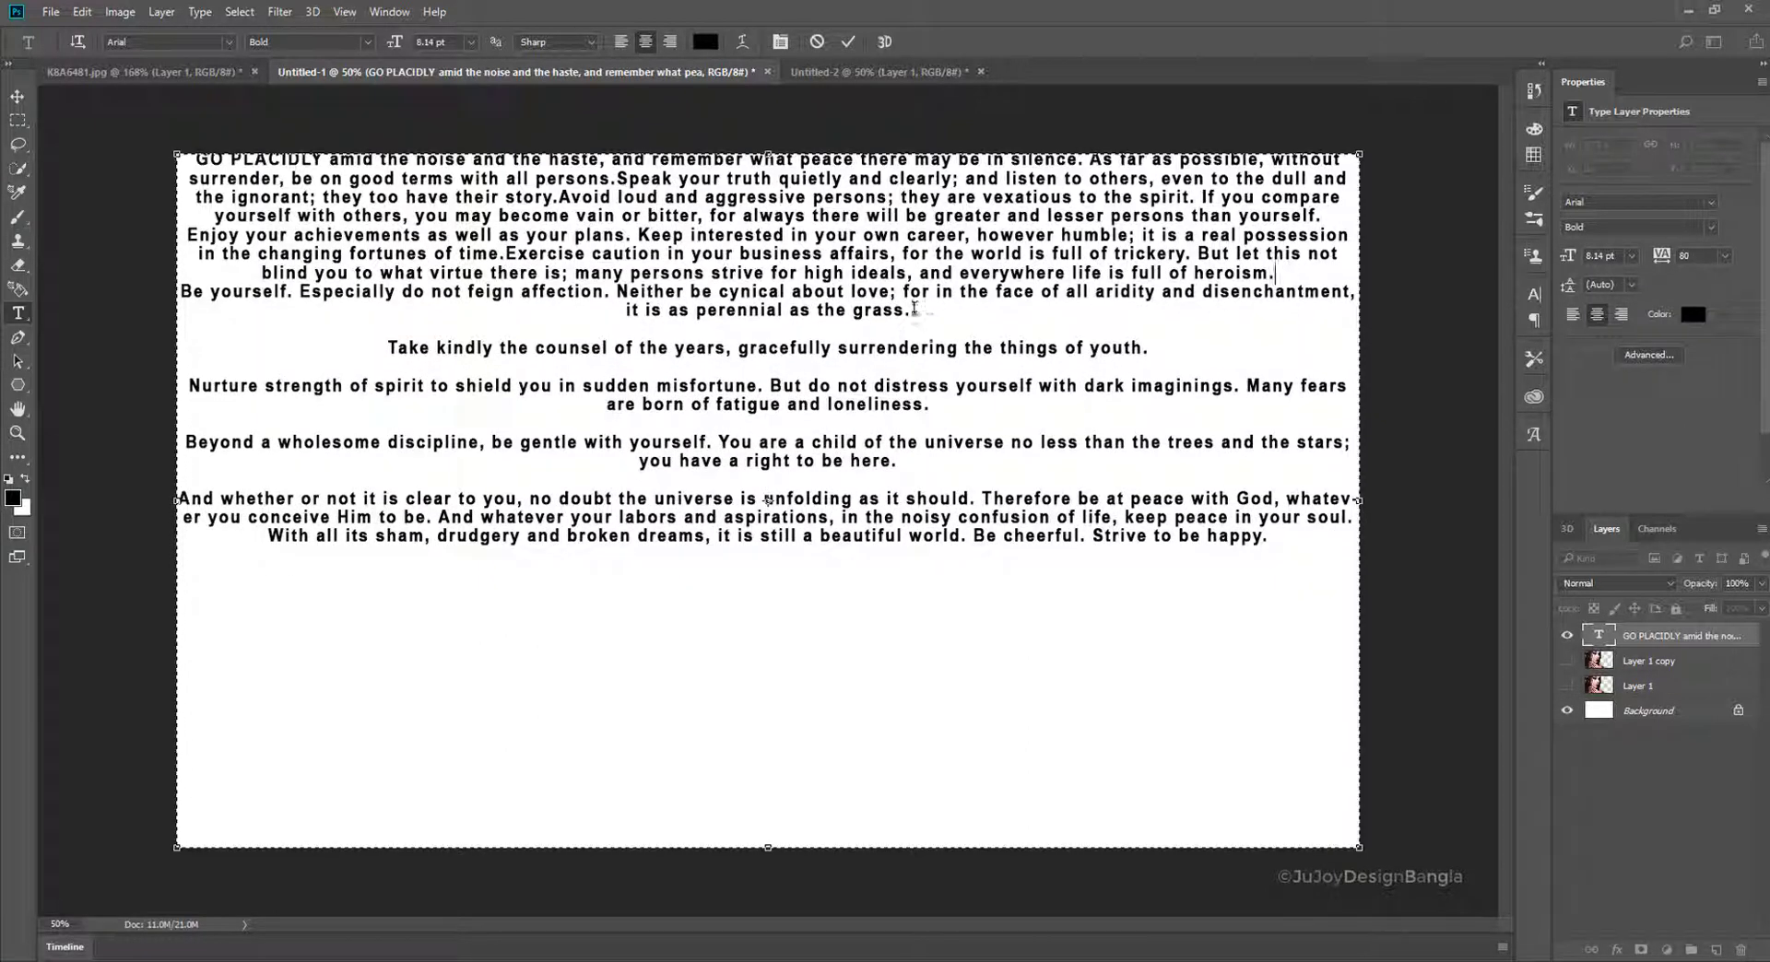
key(Delete)
key(Delete)
click(1292, 311)
key(Delete)
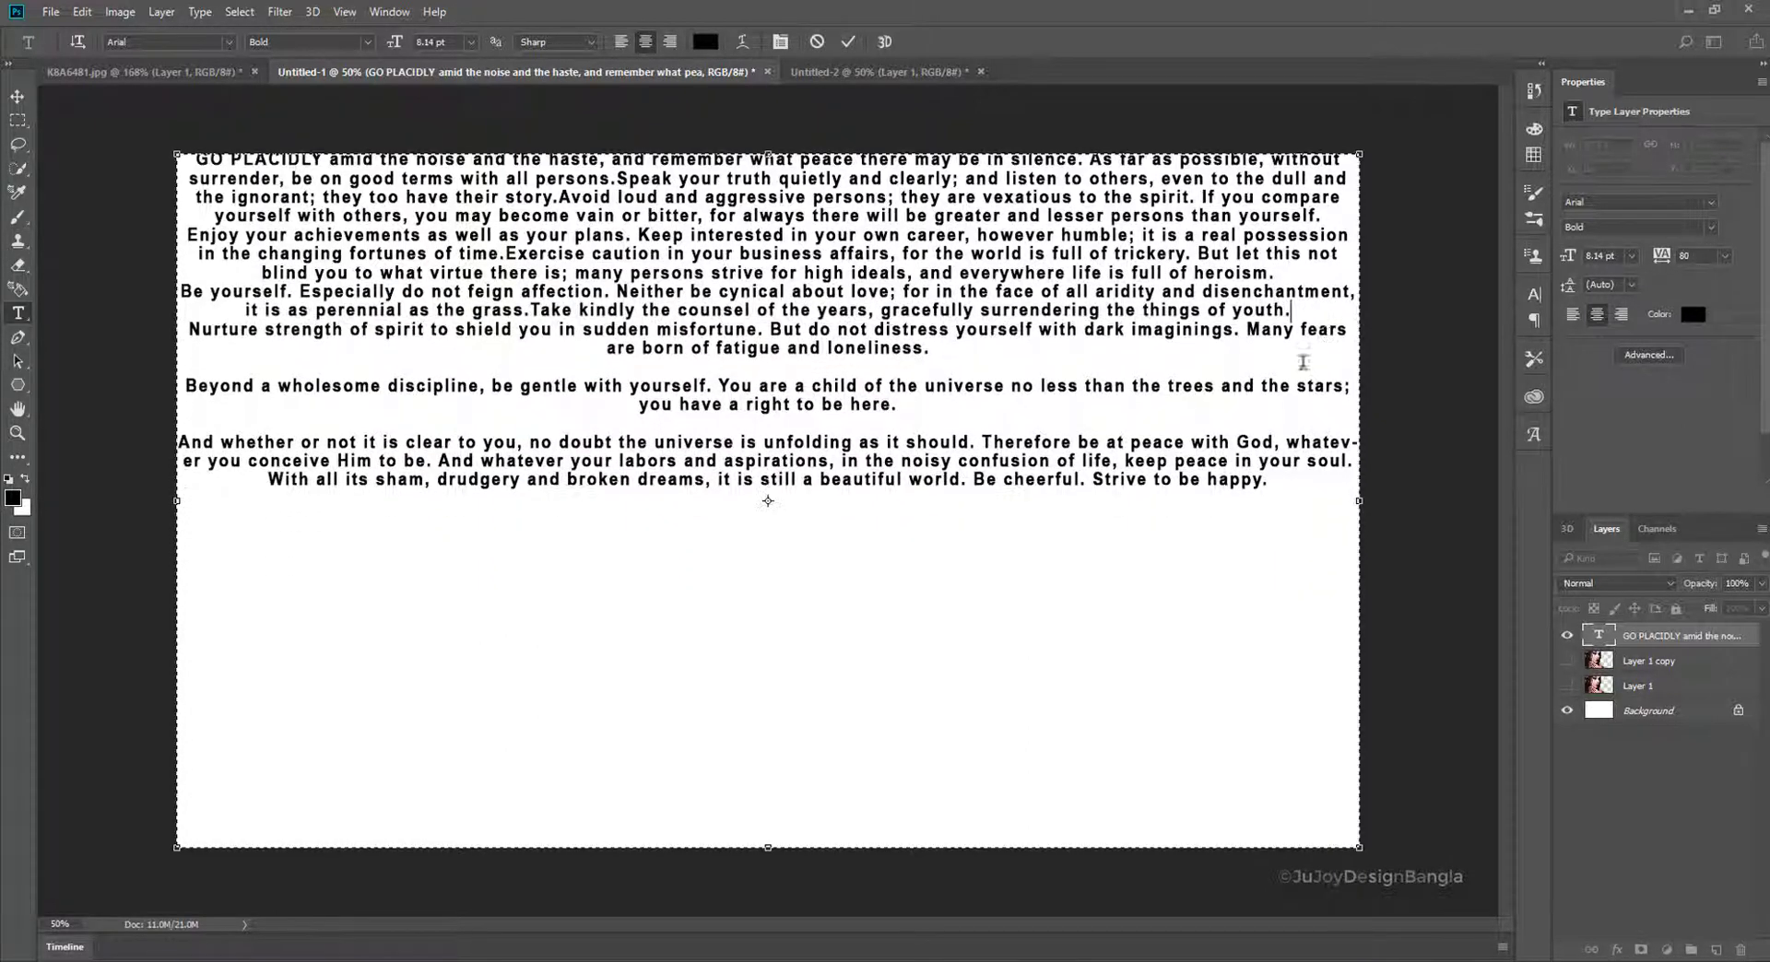
key(Delete)
click(891, 348)
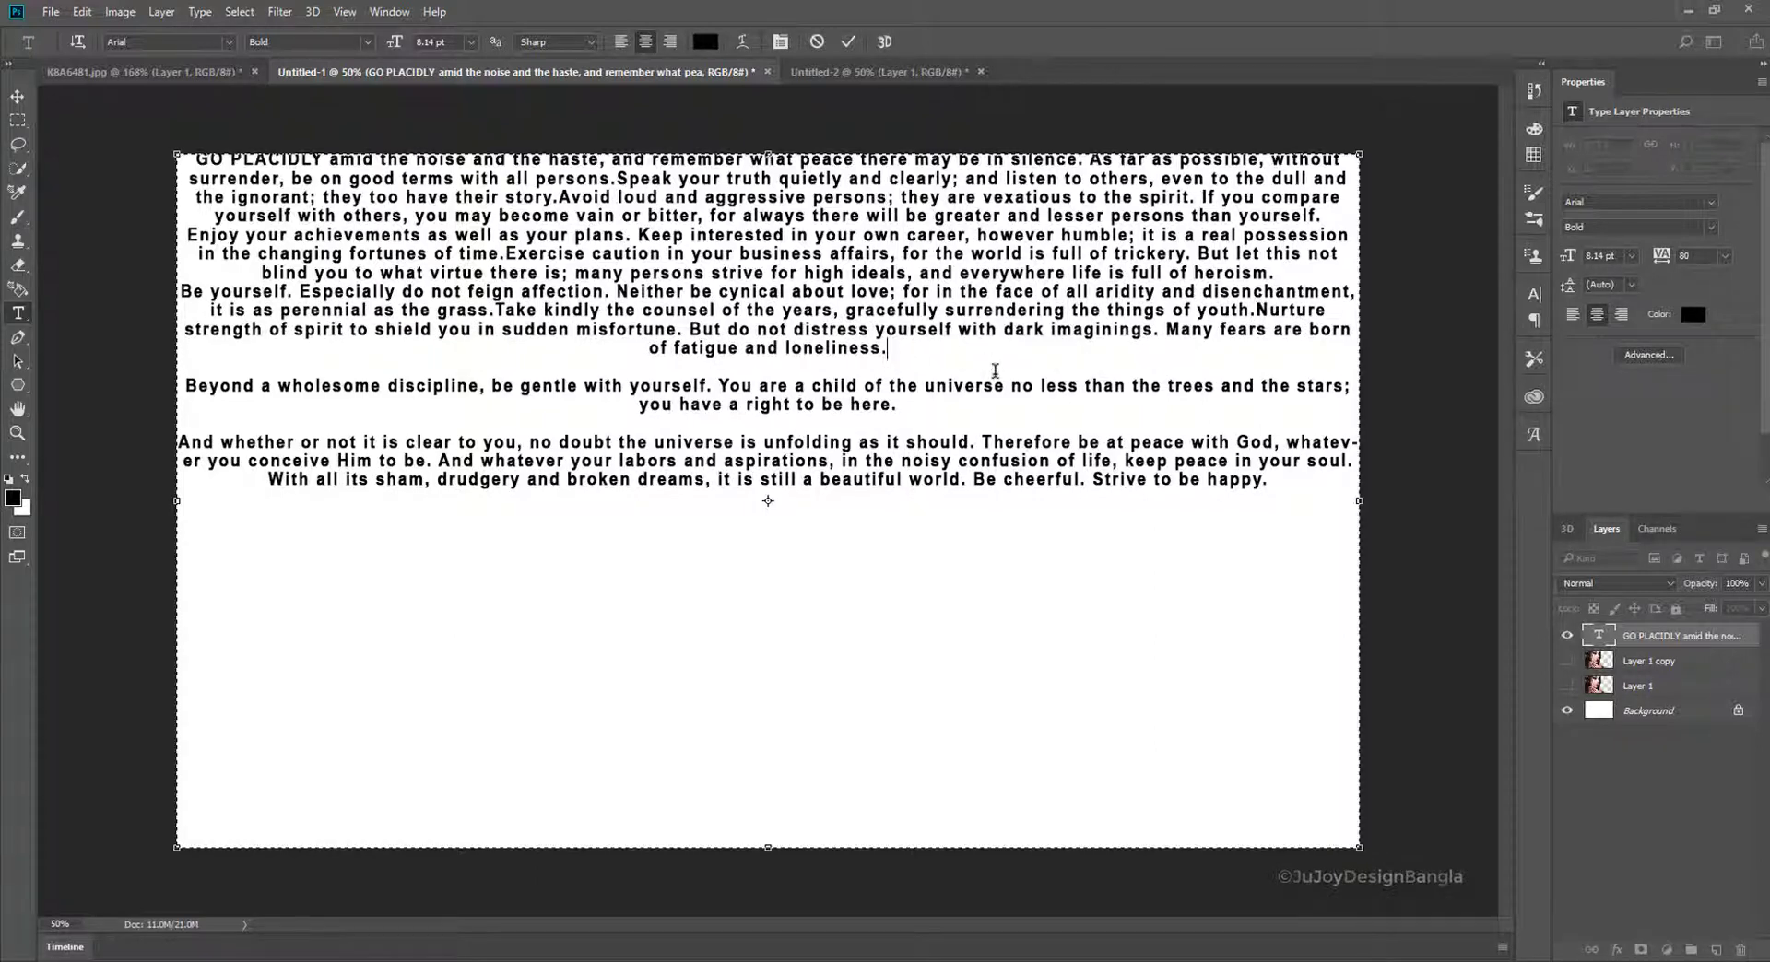
key(Delete)
key(Delete)
click(1018, 366)
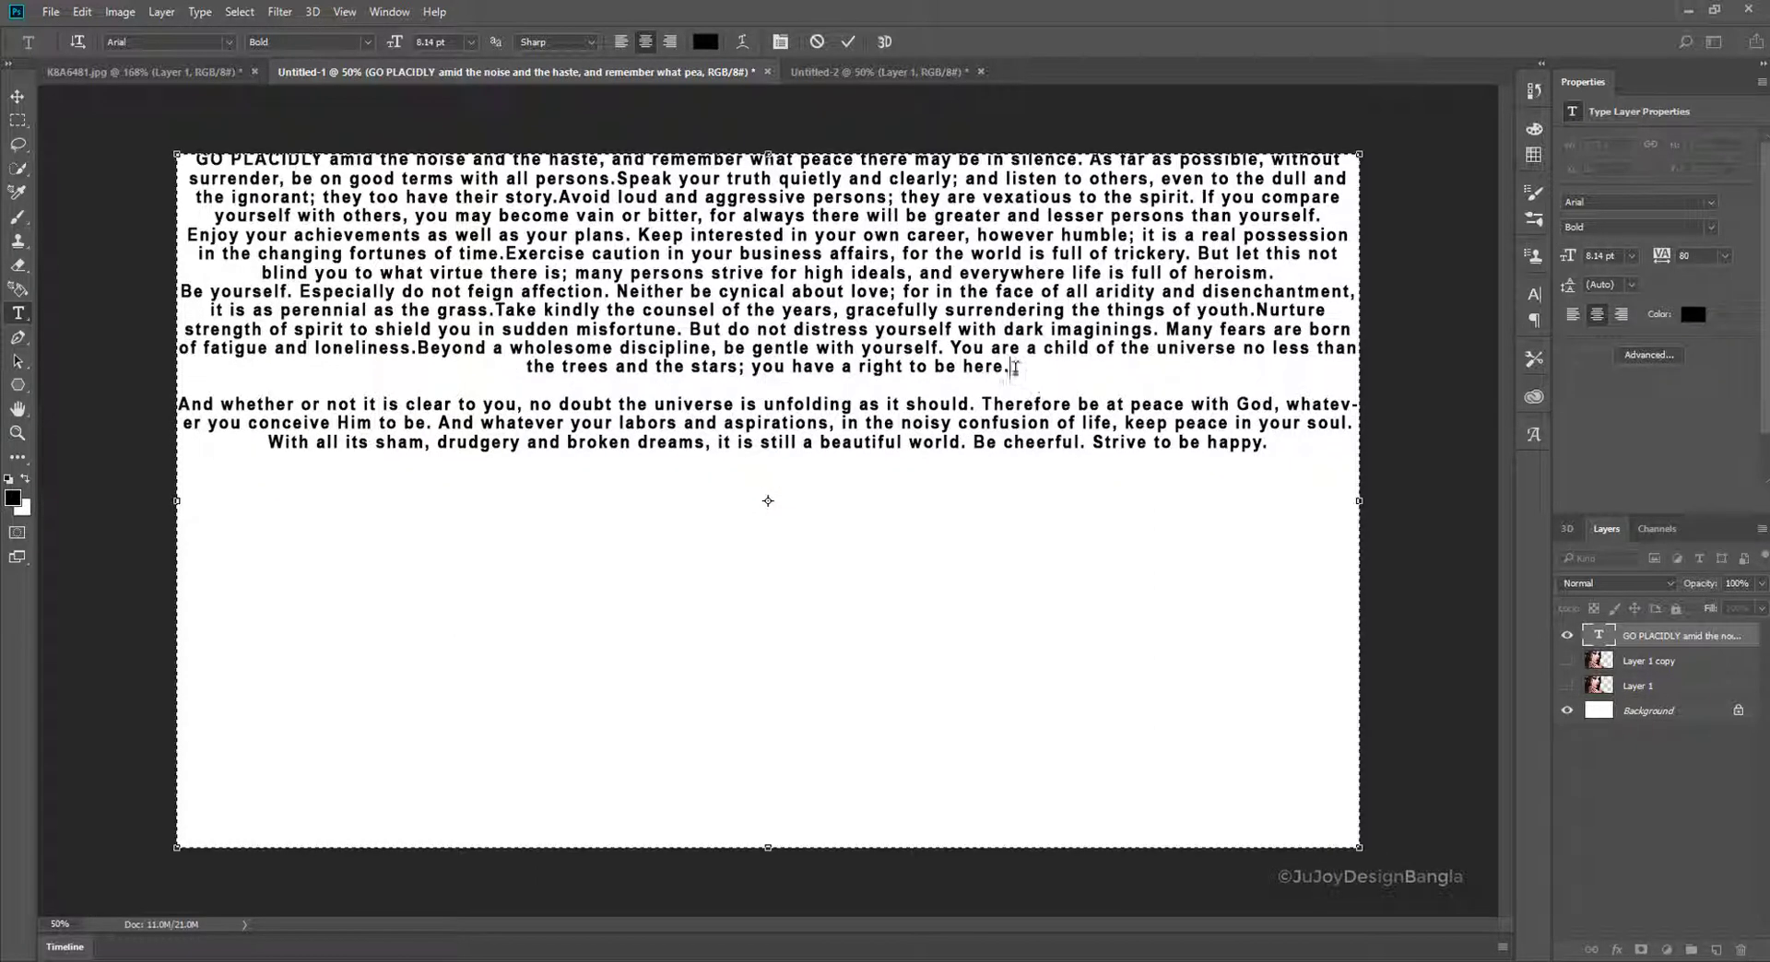
key(Delete)
key(Delete)
click(1269, 273)
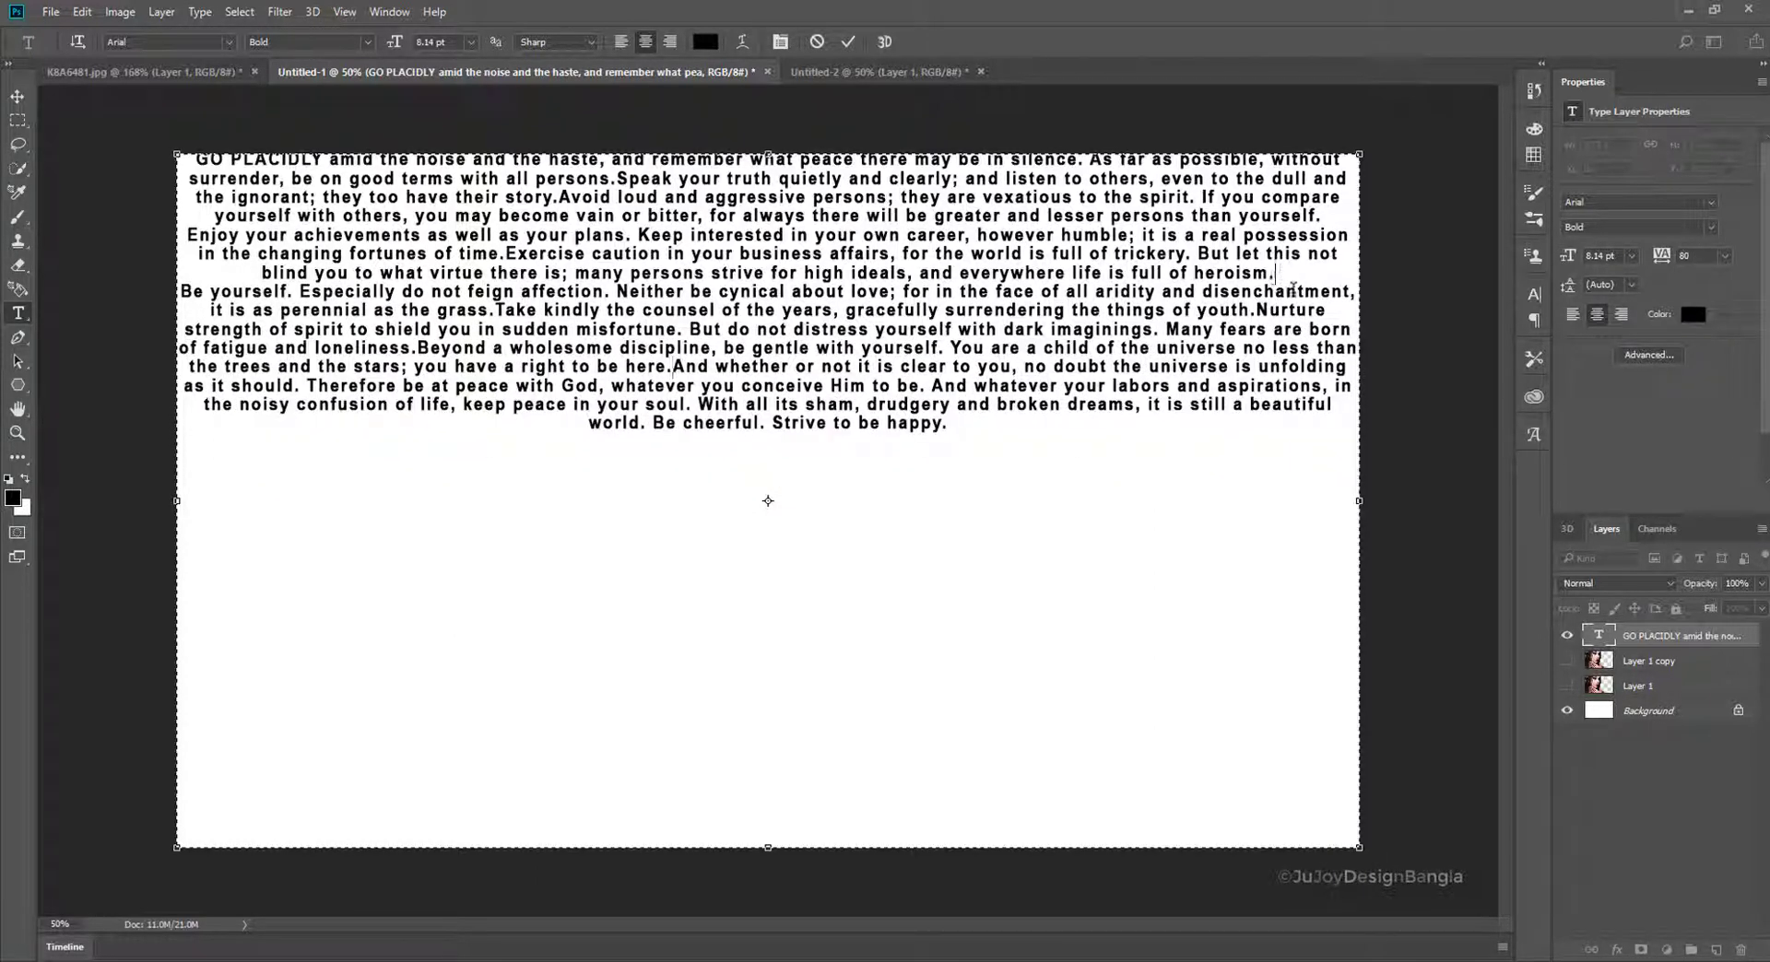
key(Delete)
click(1323, 214)
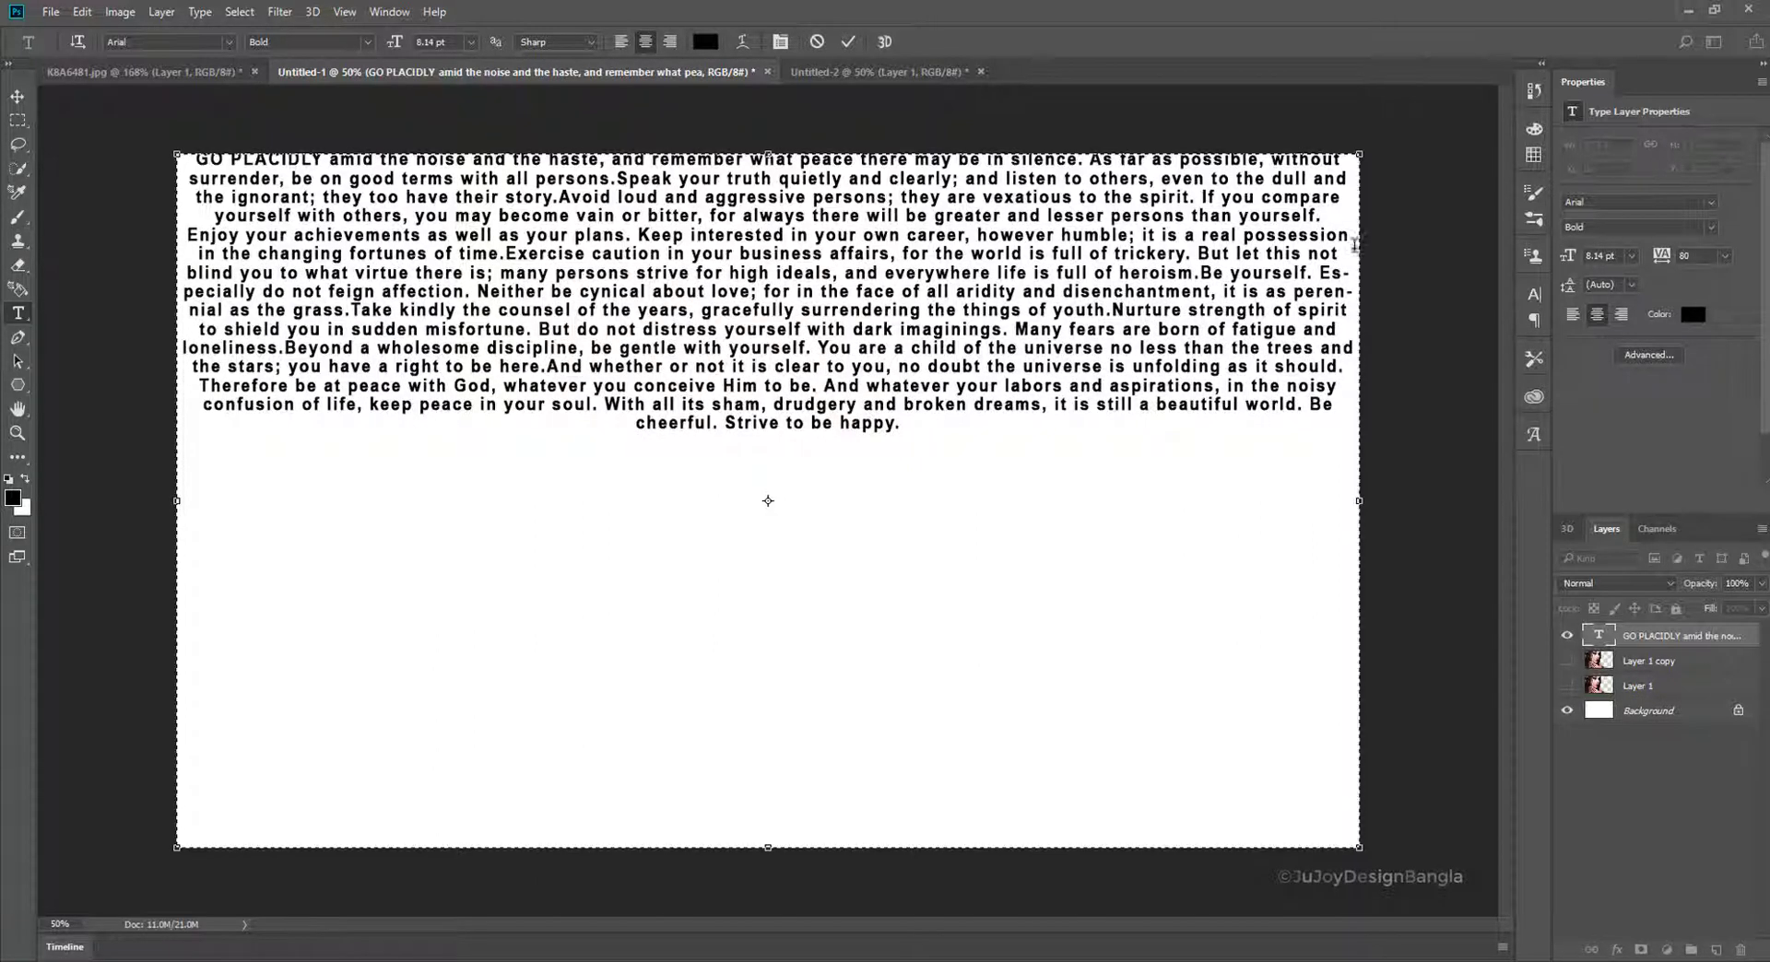
key(Delete)
click(830, 429)
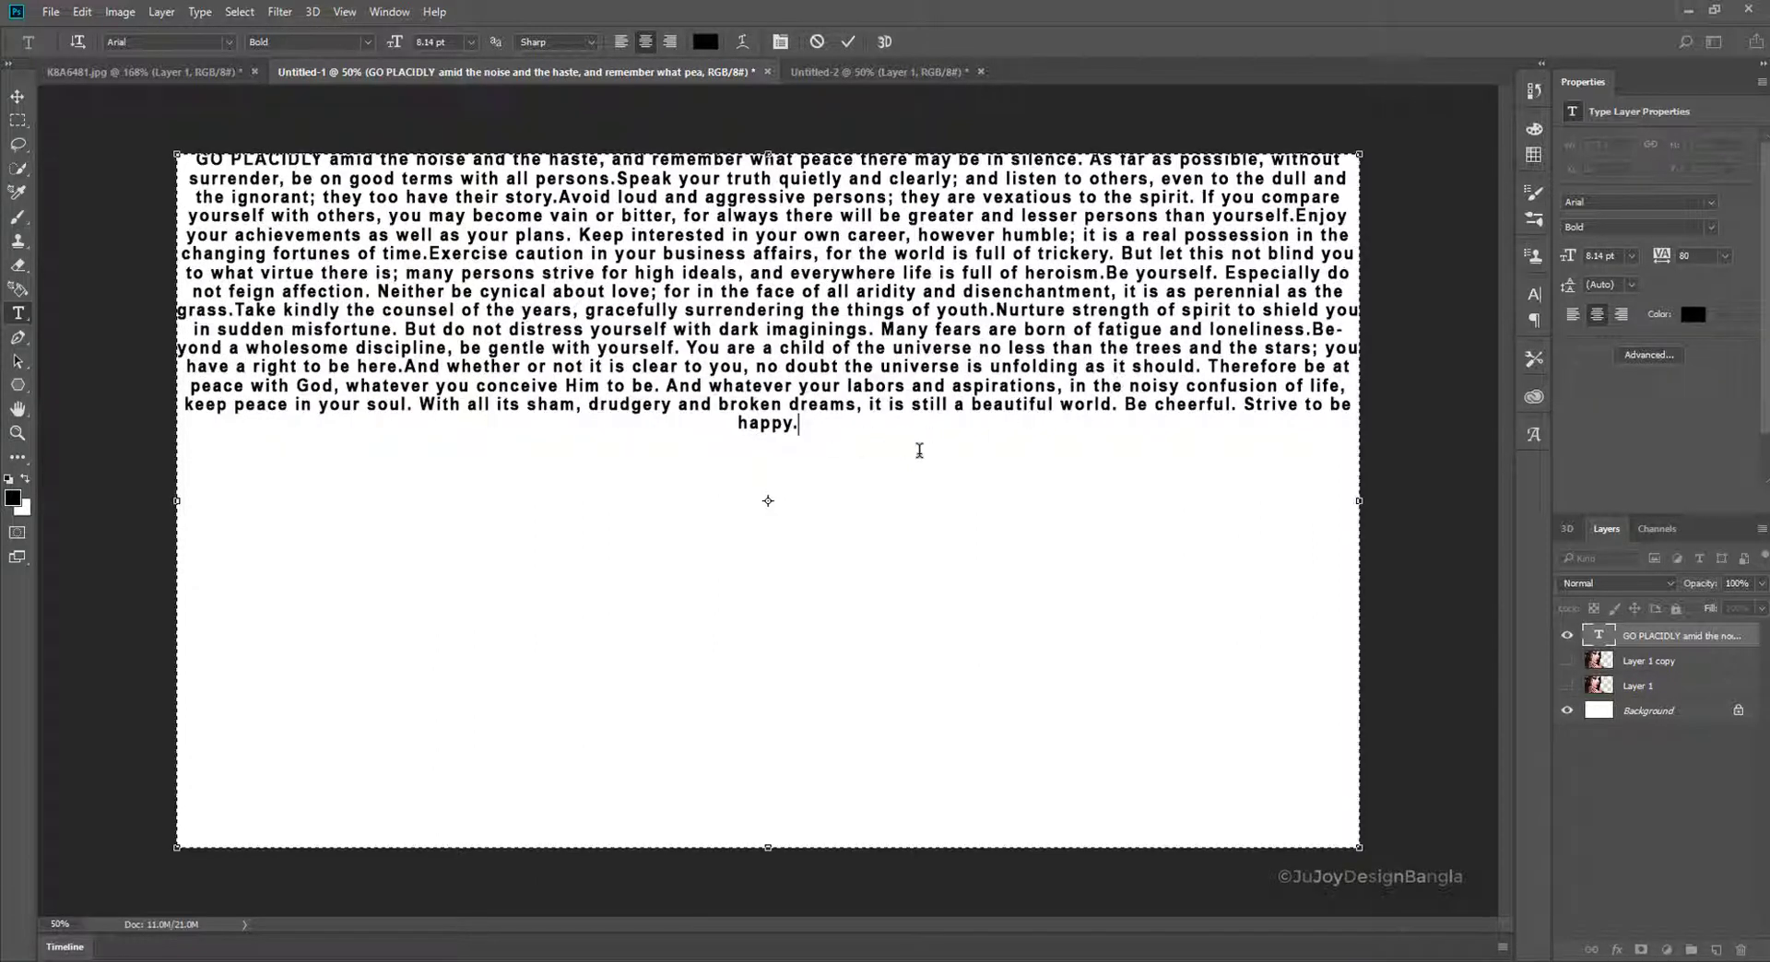
click(1351, 388)
key(Delete)
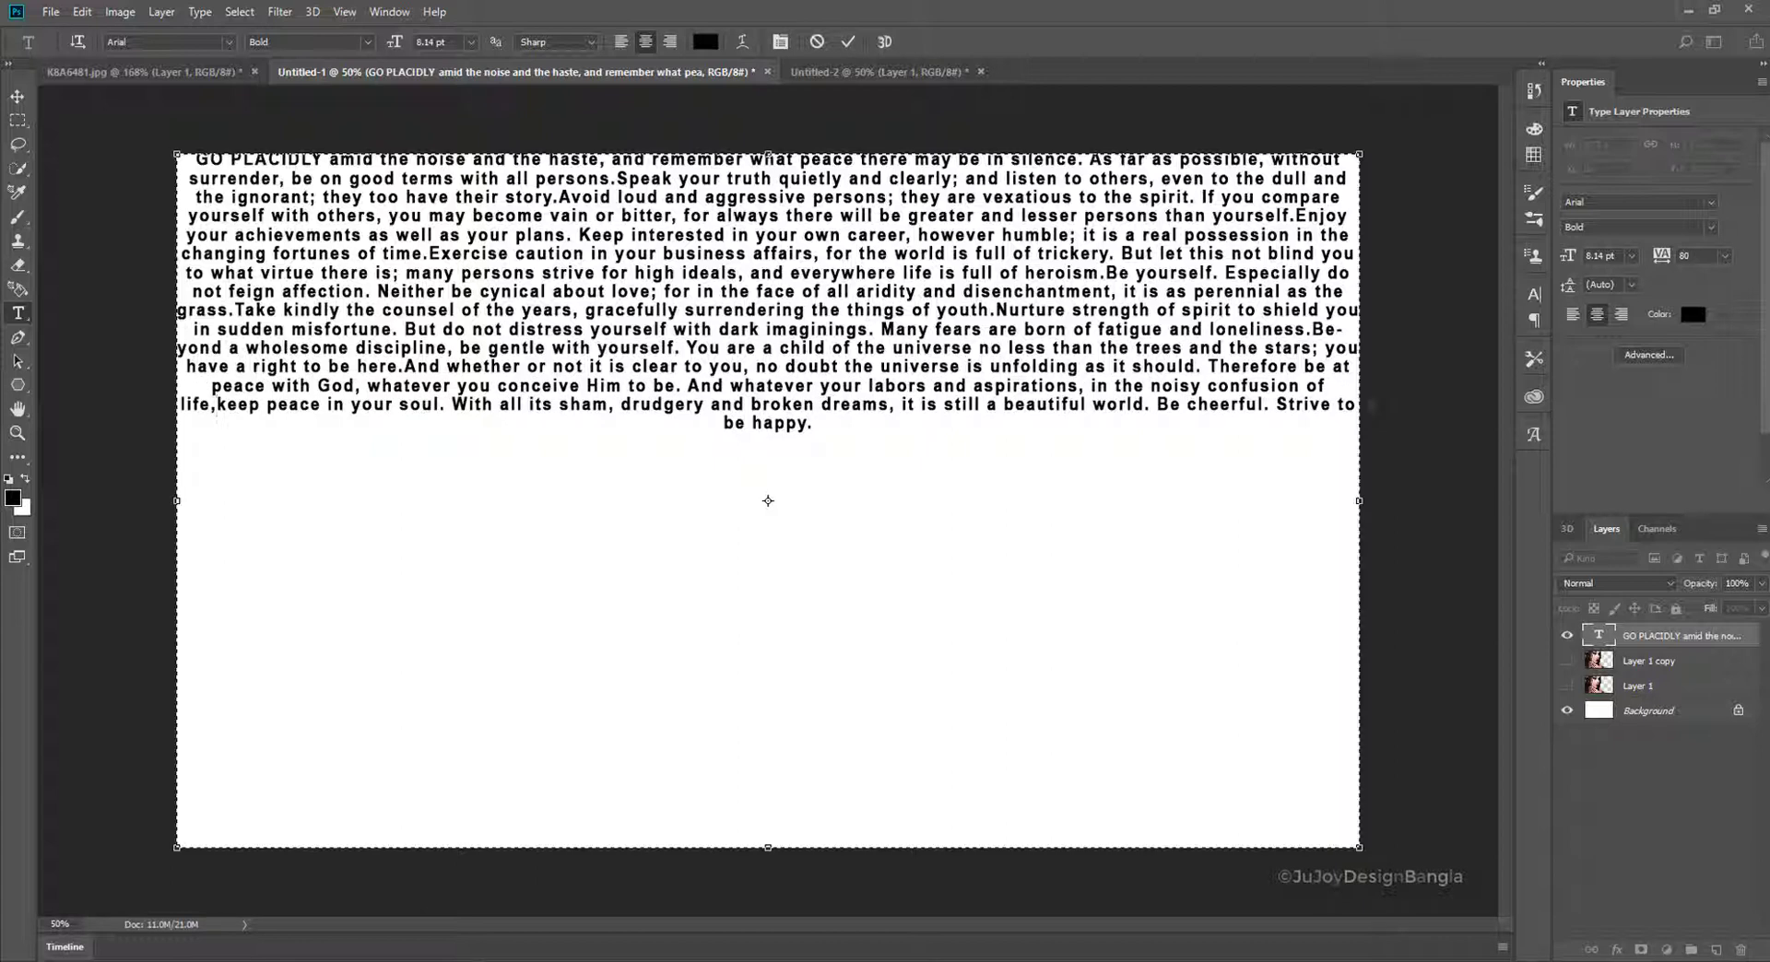
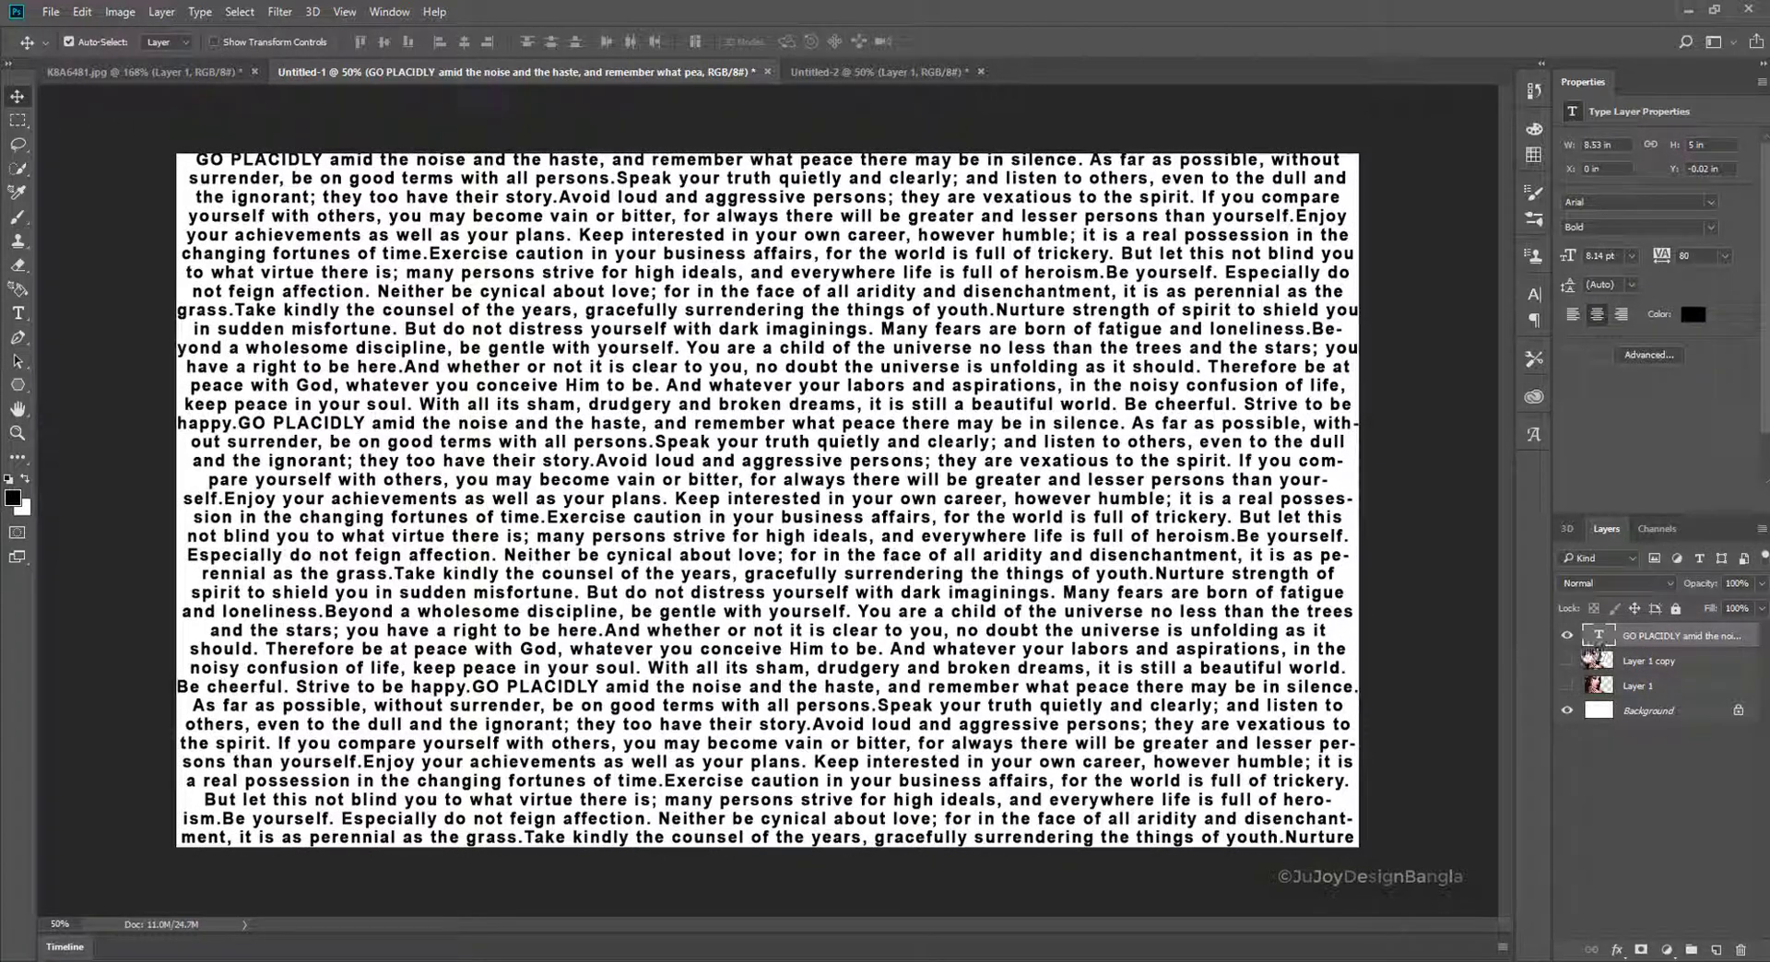
- Scale the text block down about its centre to about 6.6 by 3.9 in
key(ctrl+t)
drag(1365, 152, 1238, 245)
key(Return)
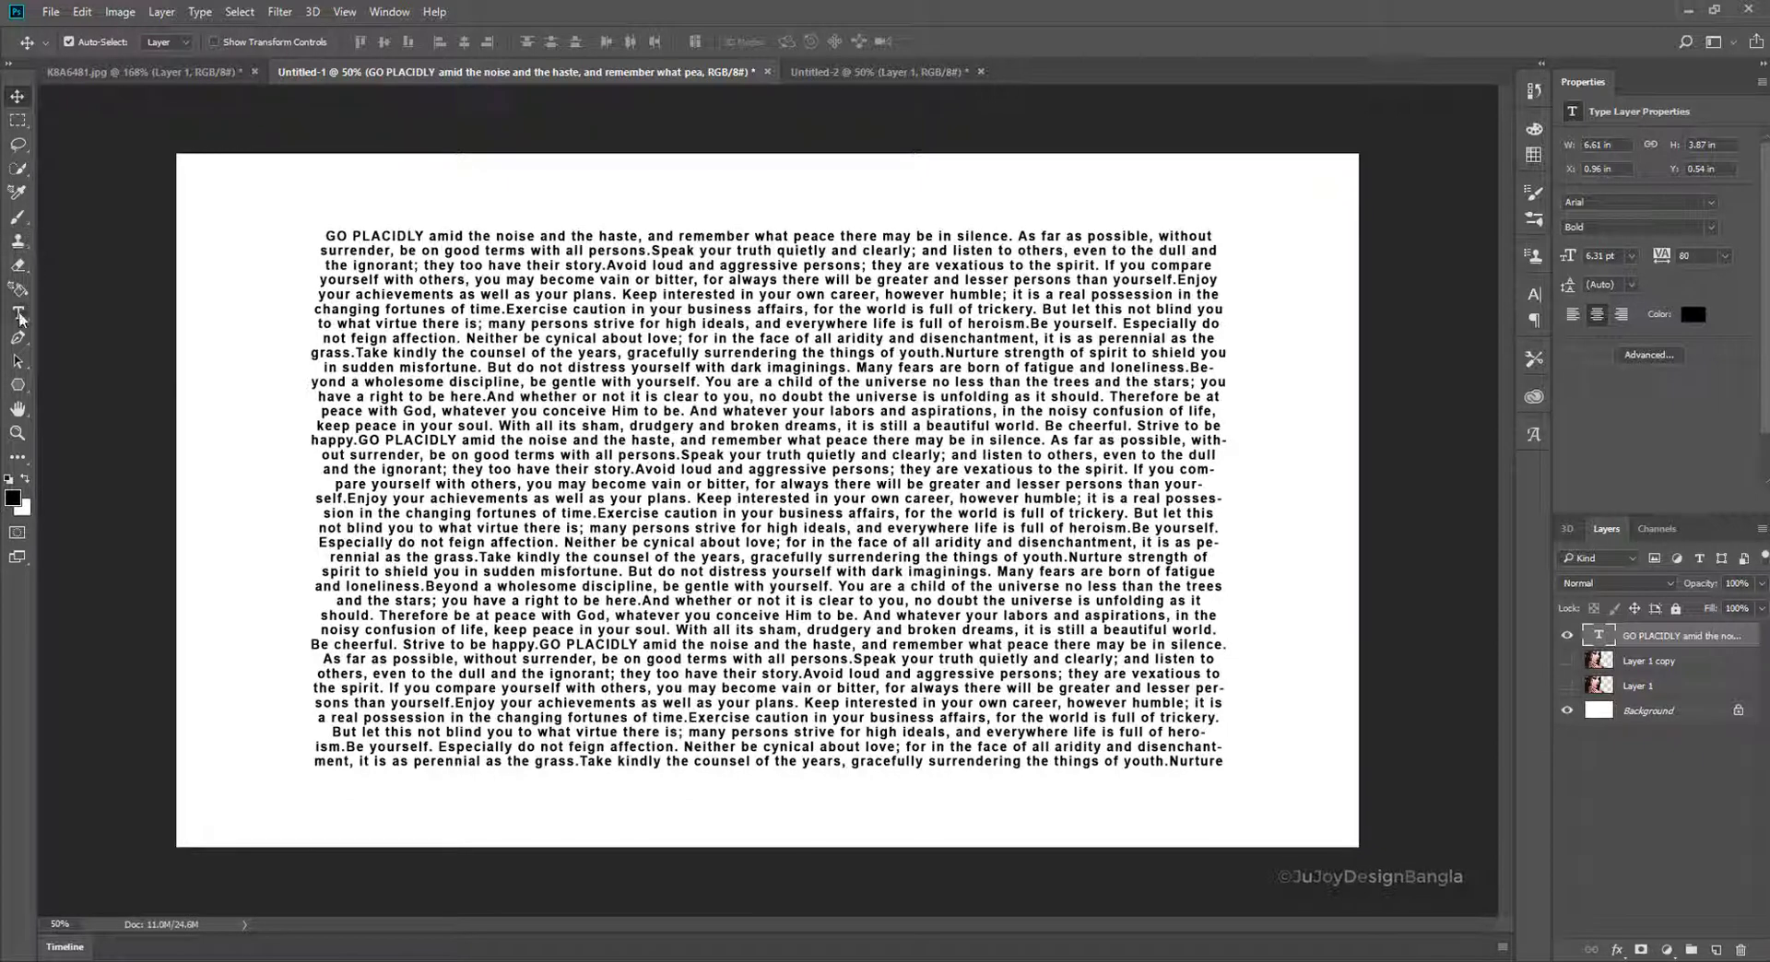
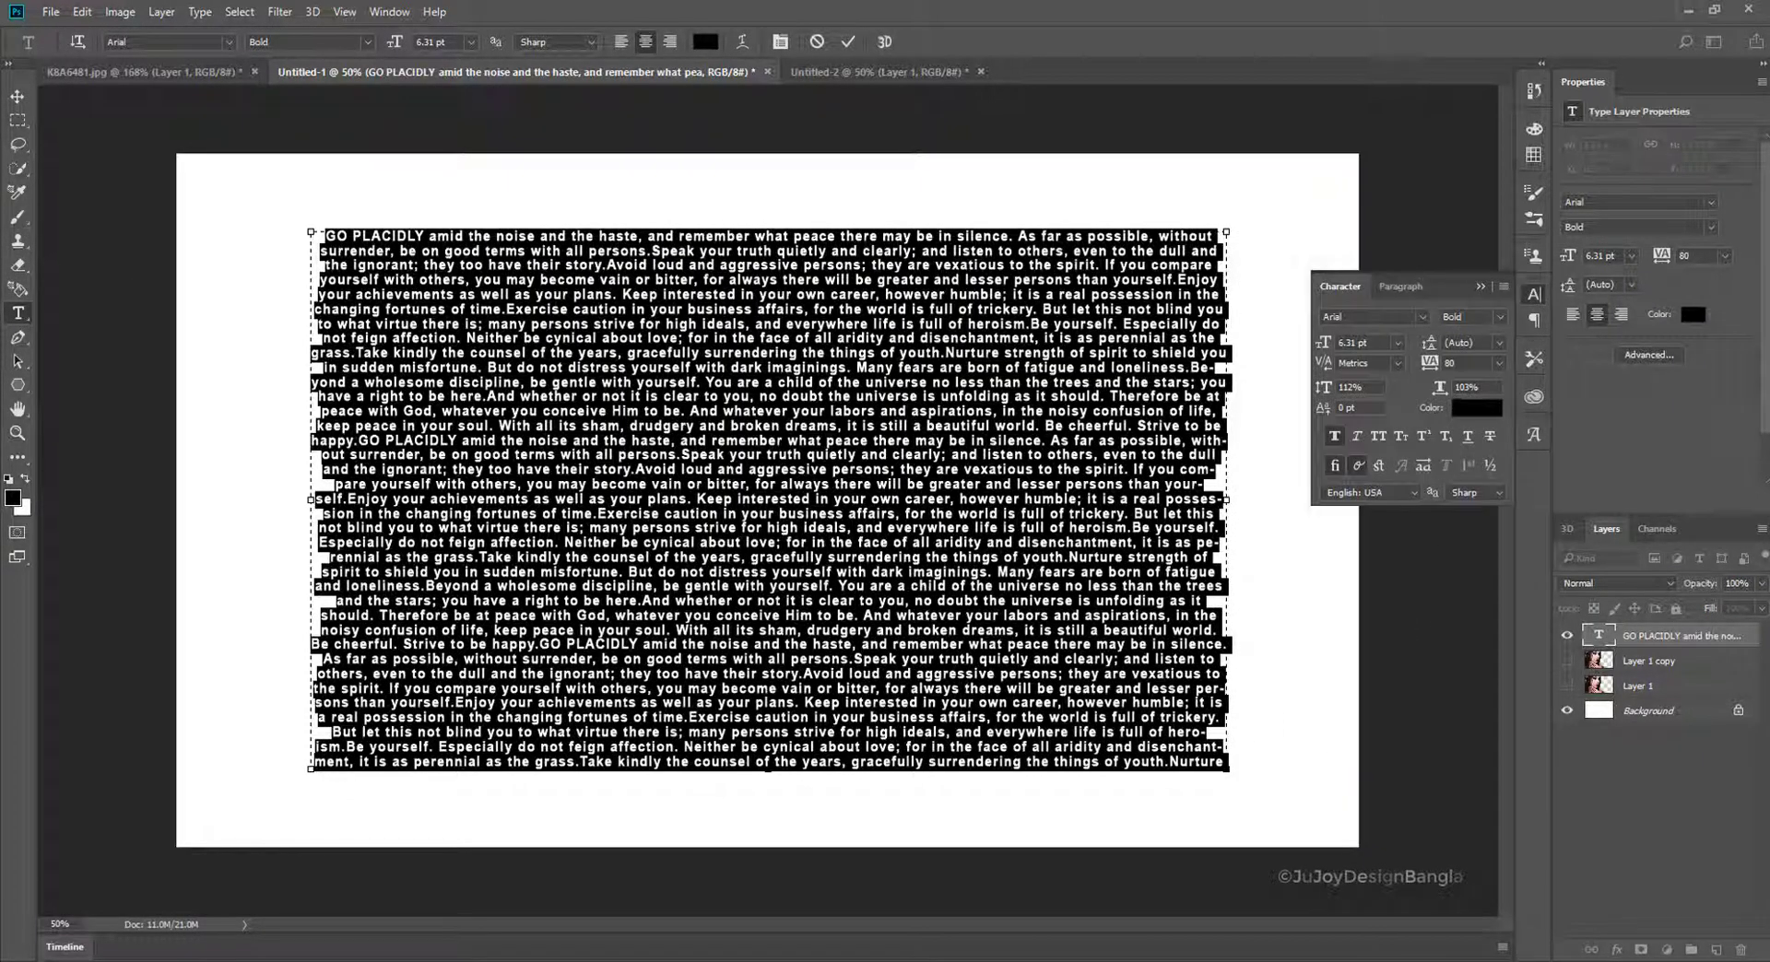
- Set the leading of the whole text to 6 pt, including the last lines of the block
click(1500, 342)
click(1473, 356)
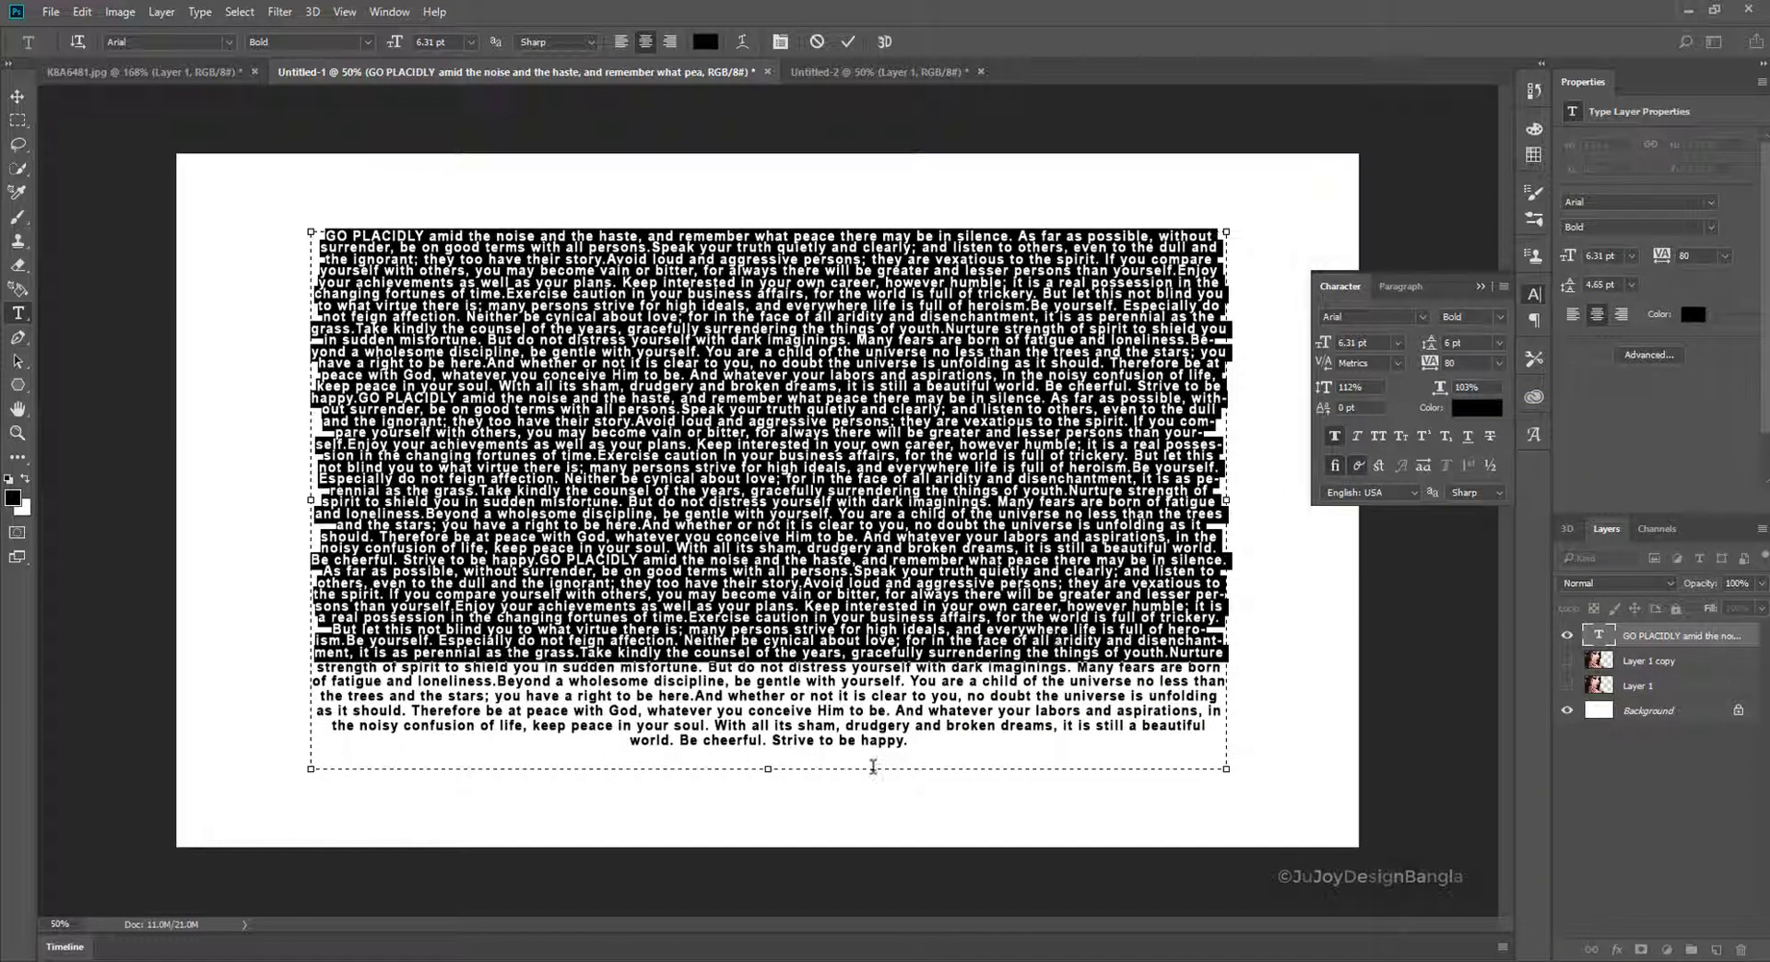
drag(911, 743, 290, 634)
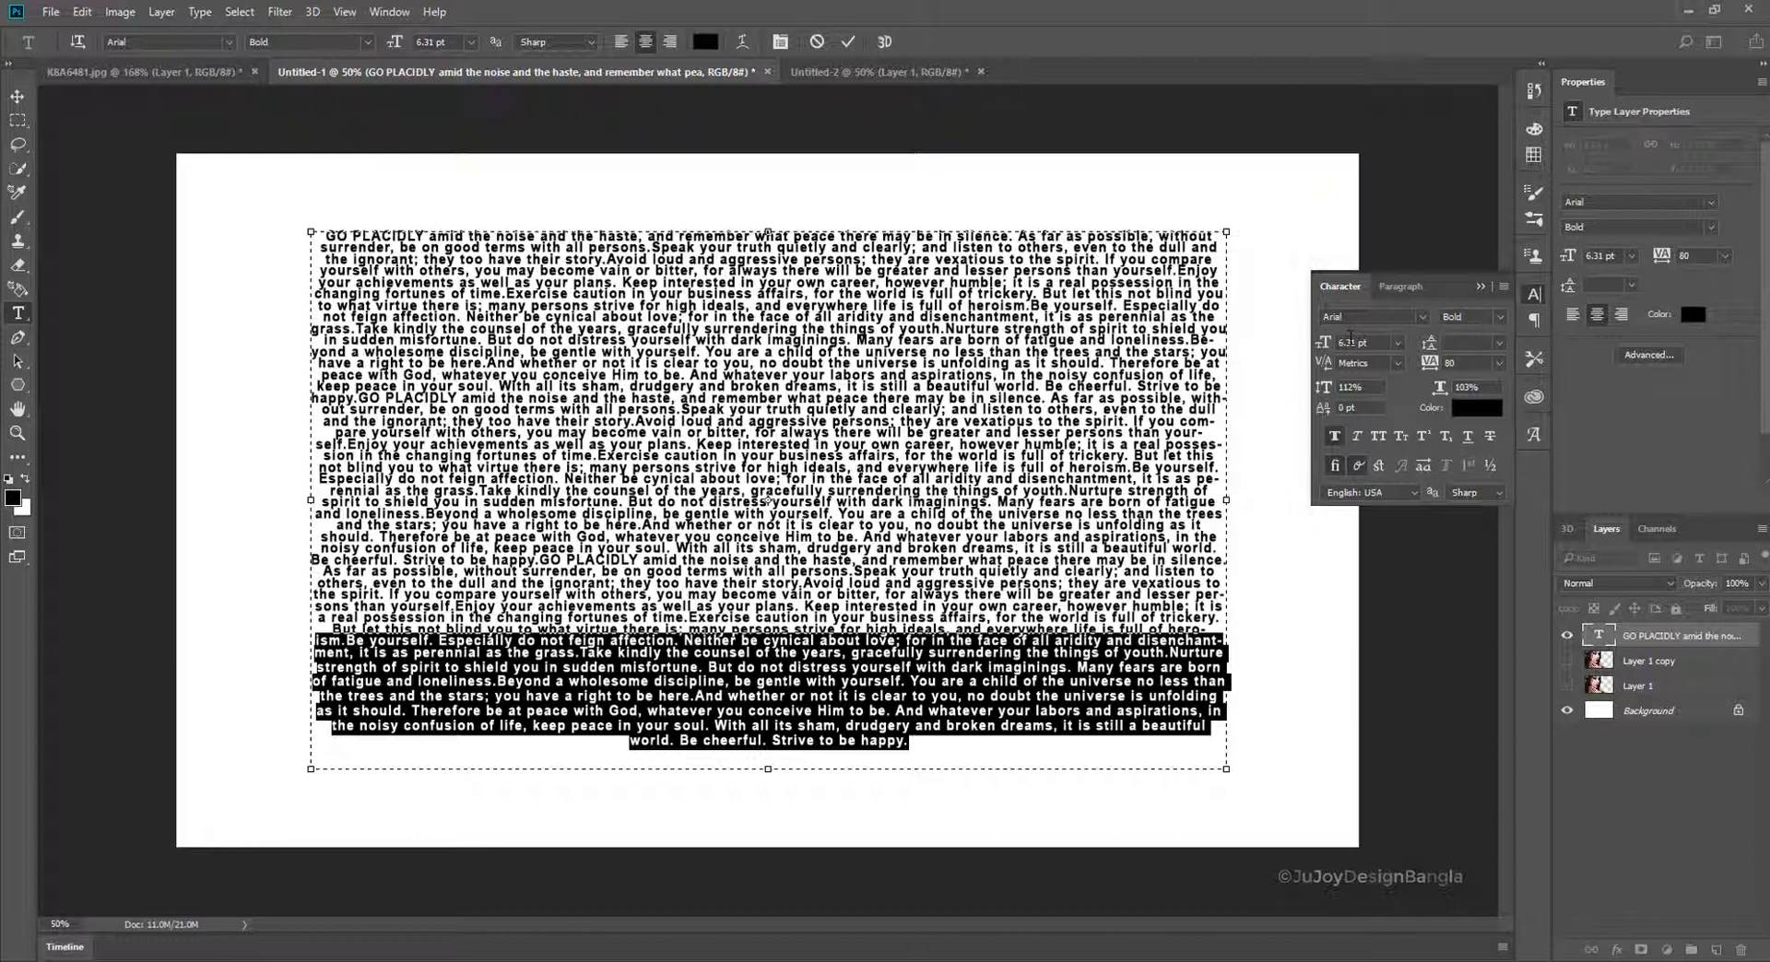
click(1499, 343)
click(1465, 385)
click(913, 711)
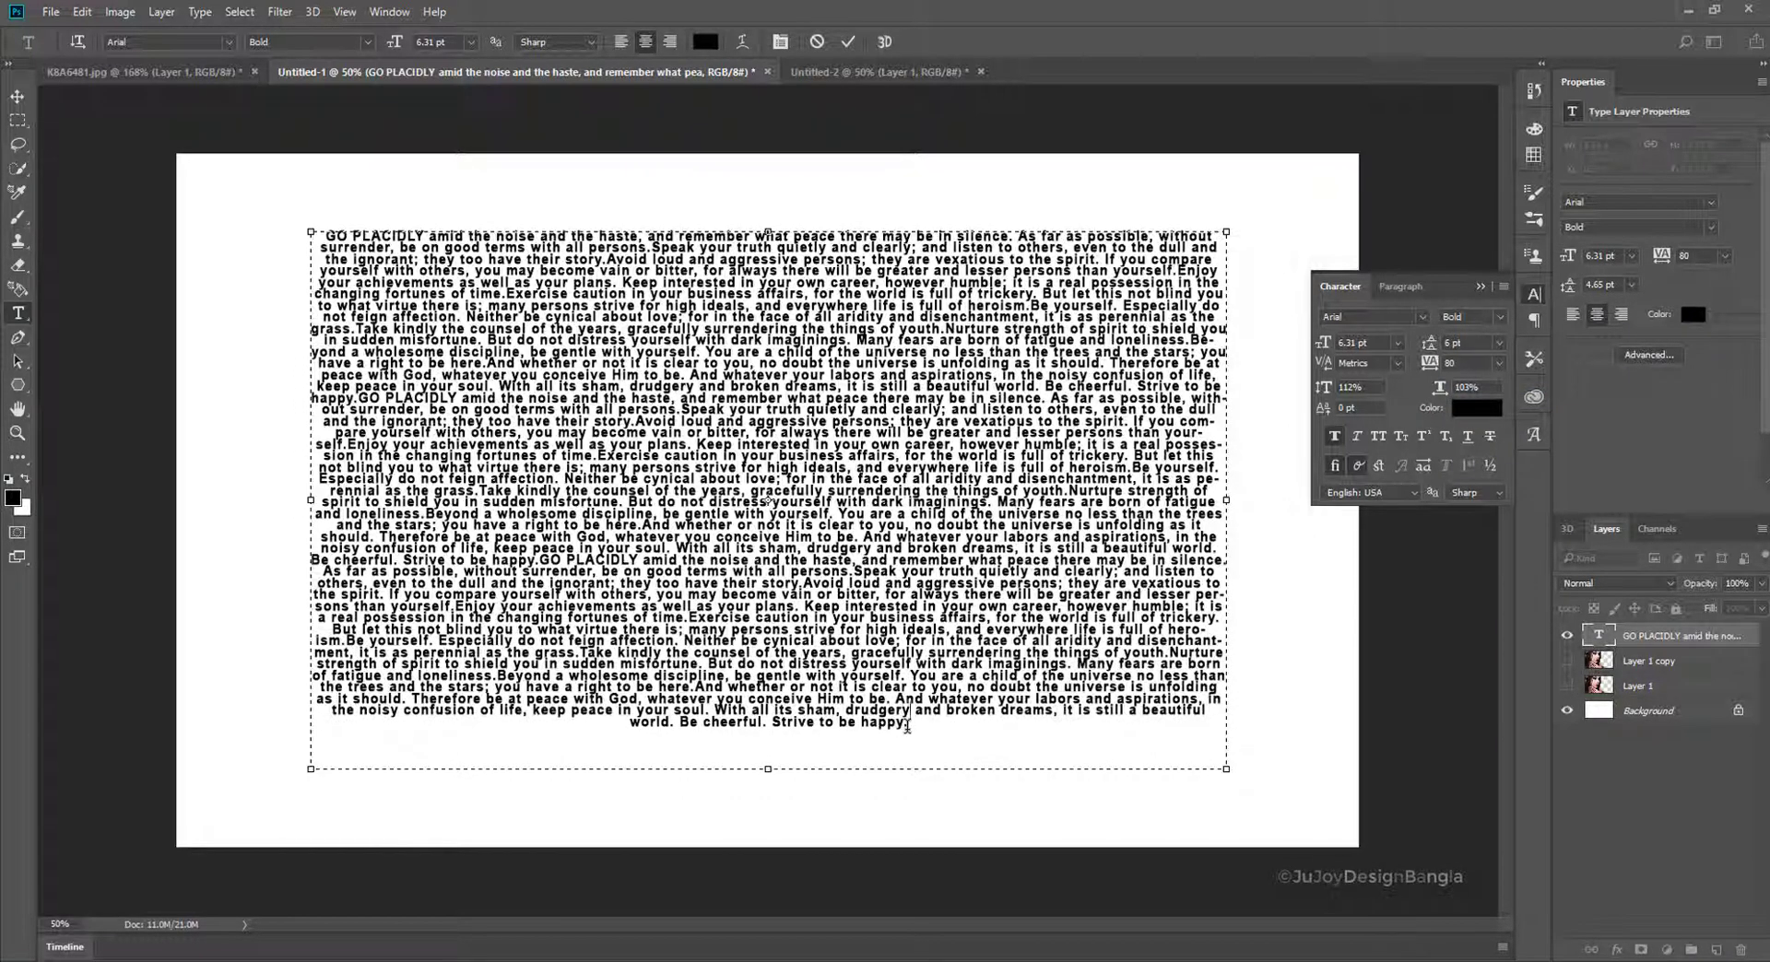
- Copy the closing lines and repeat them after "Strive to be happy." to fill the text box, and commit the text
drag(907, 726, 311, 631)
click(918, 726)
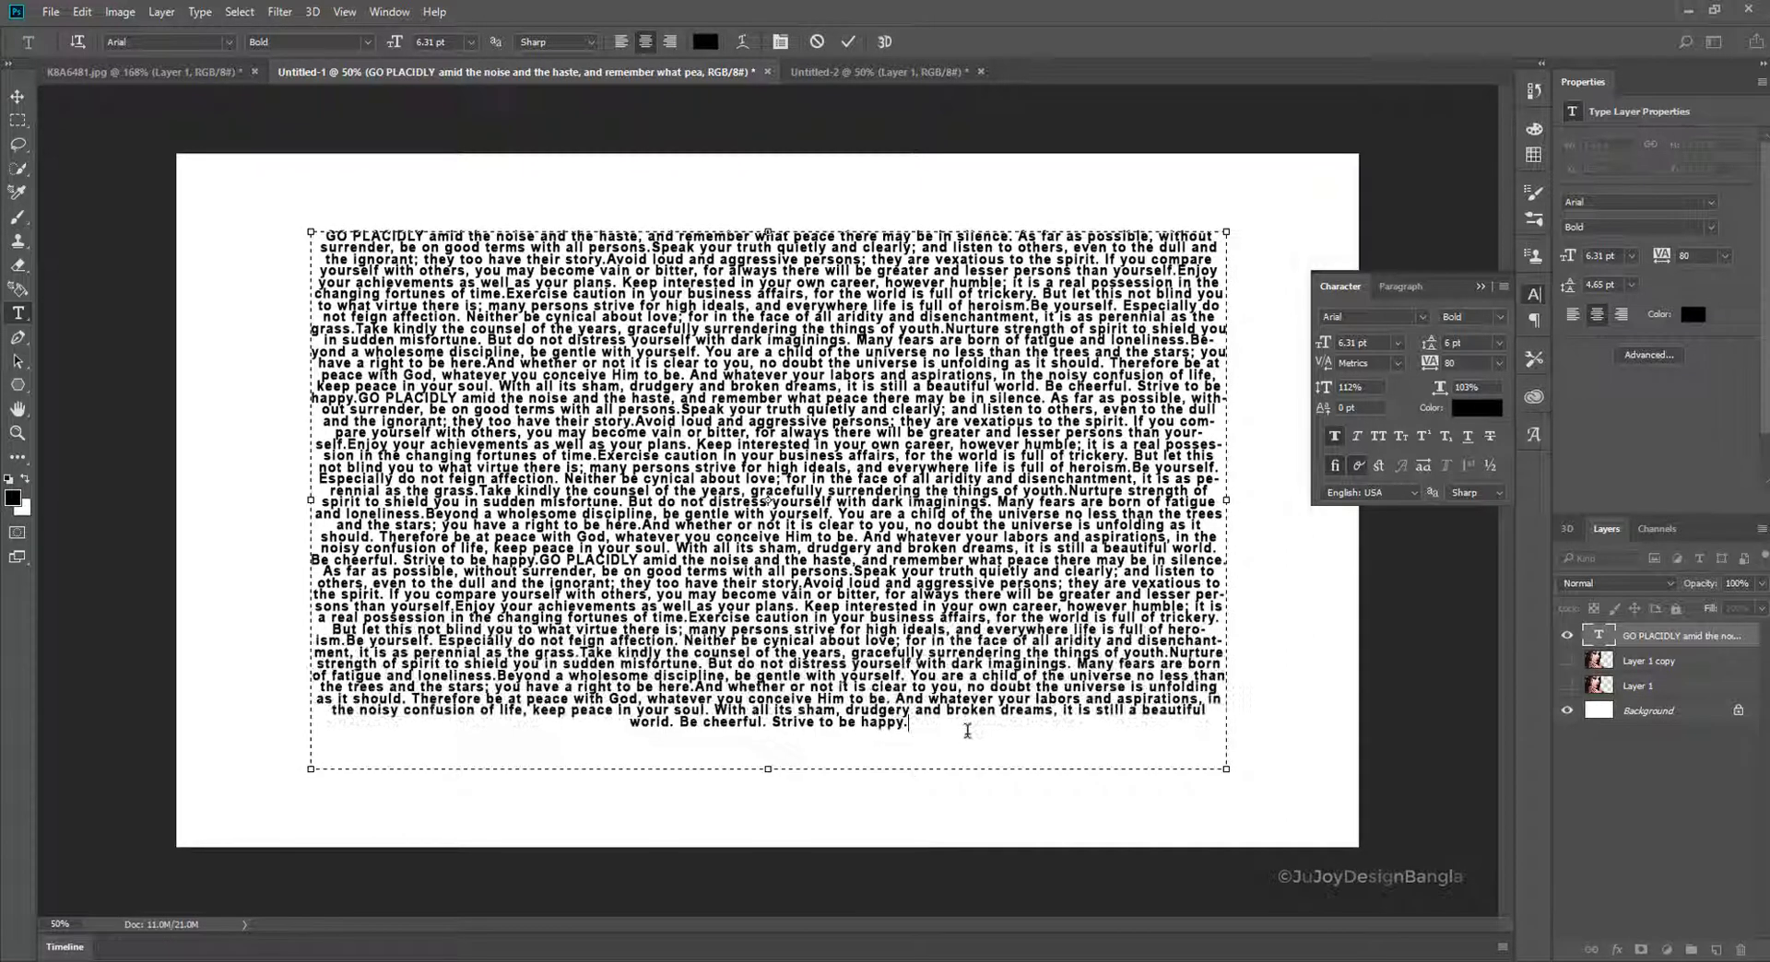
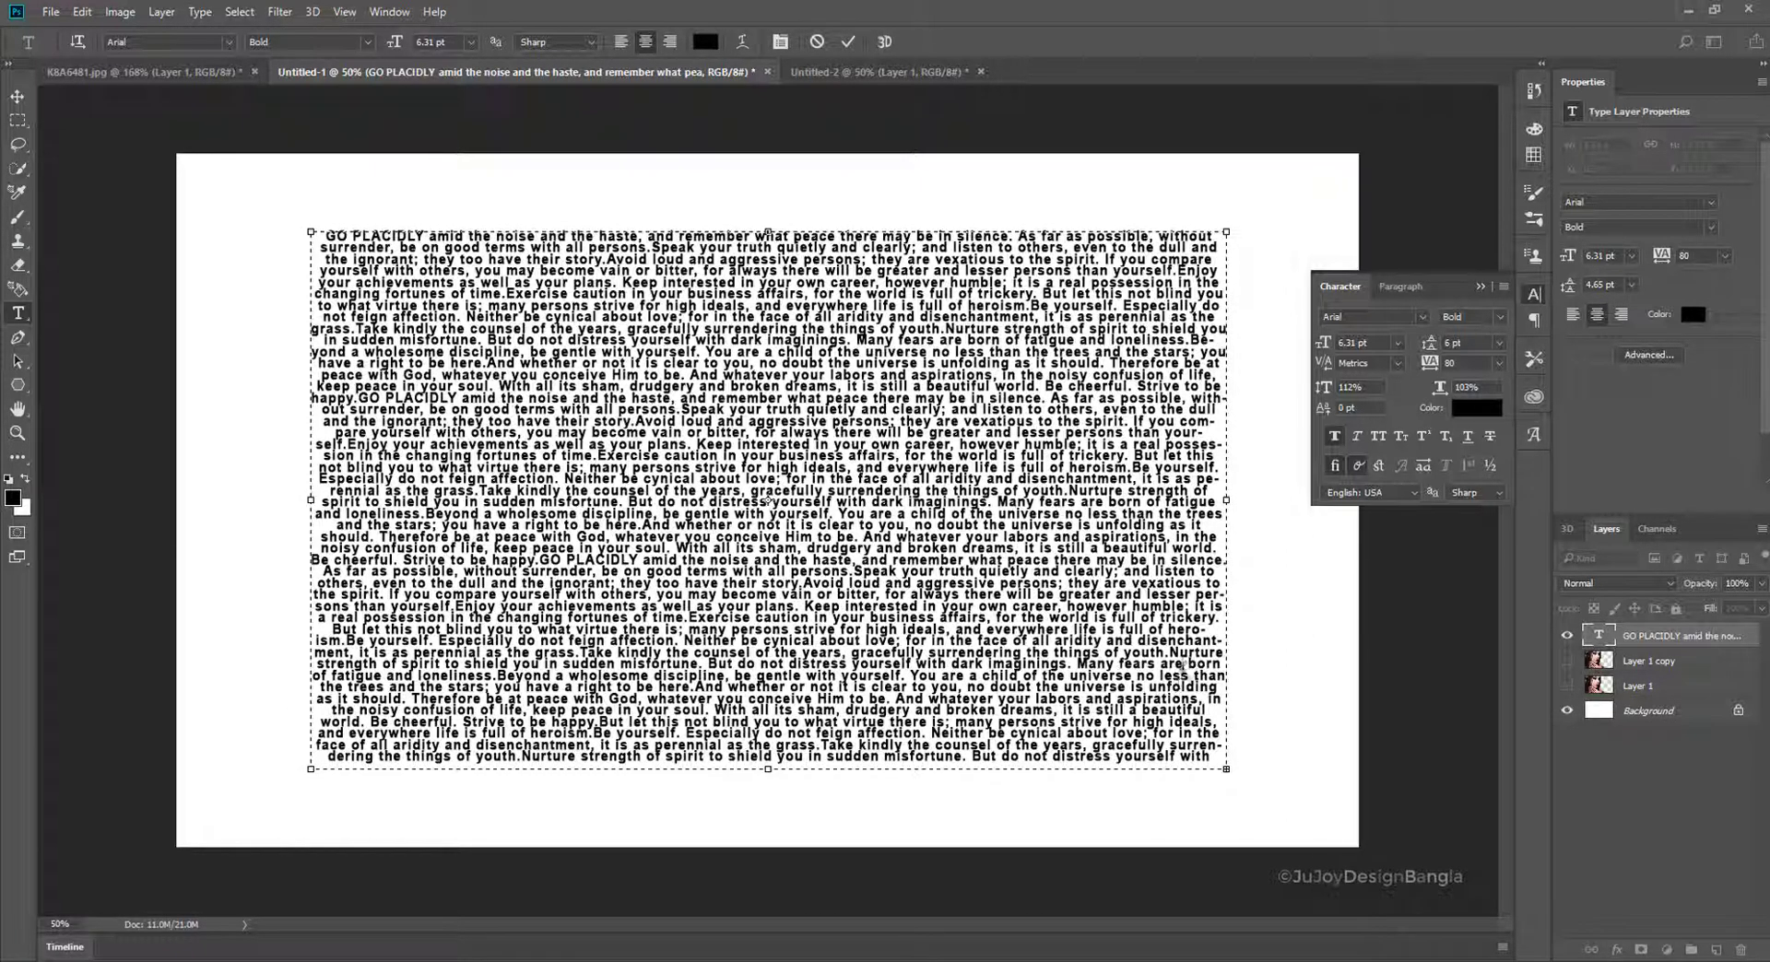
click(1534, 294)
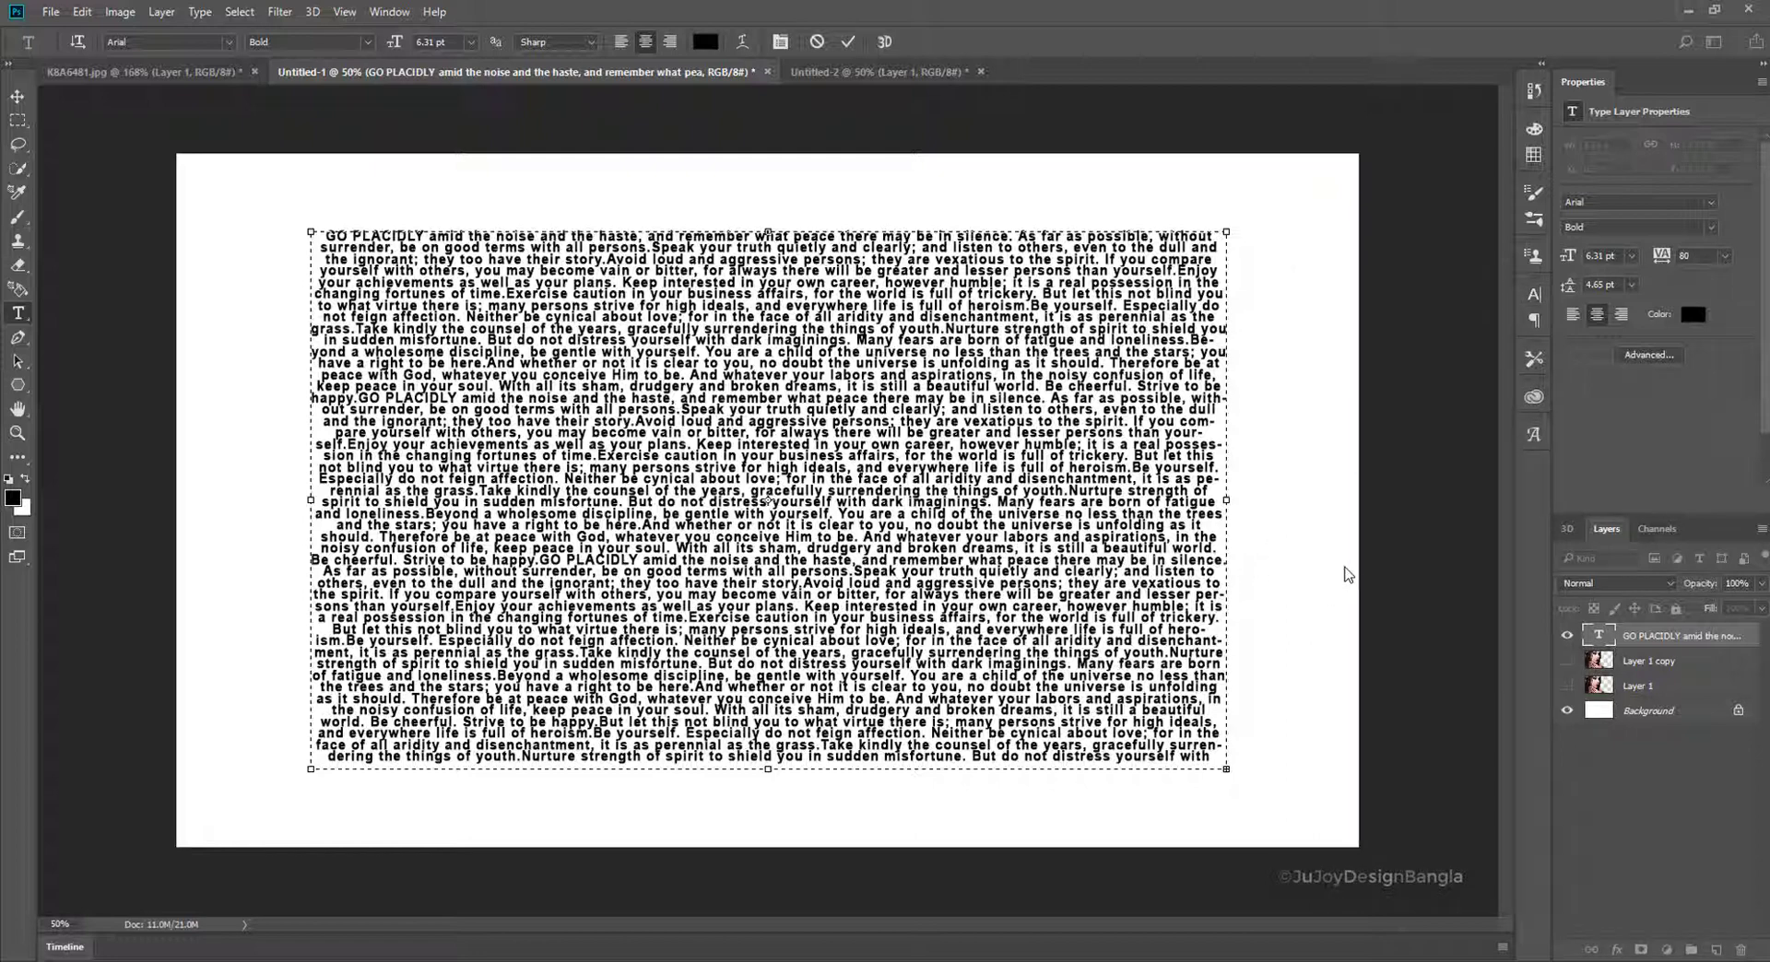
key(ctrl+Return)
key(v)
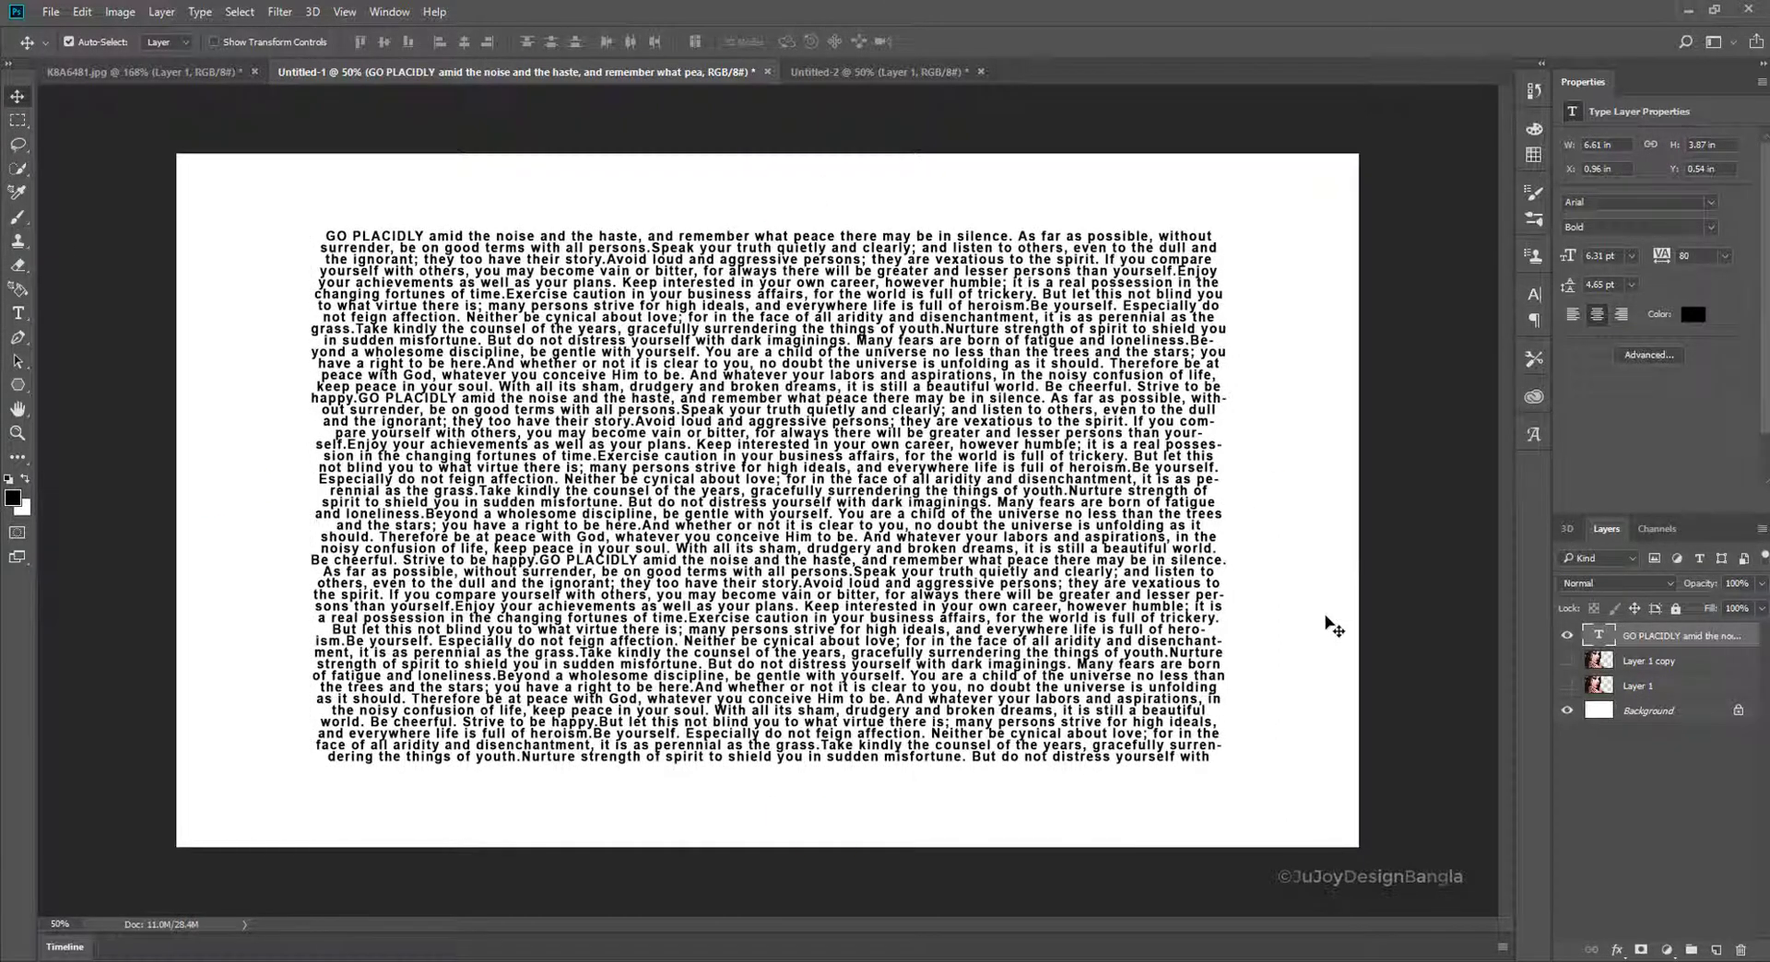
- Enlarge the text block about its centre to about 8.75 by 5.12 in, covering the whole canvas
key(ctrl+t)
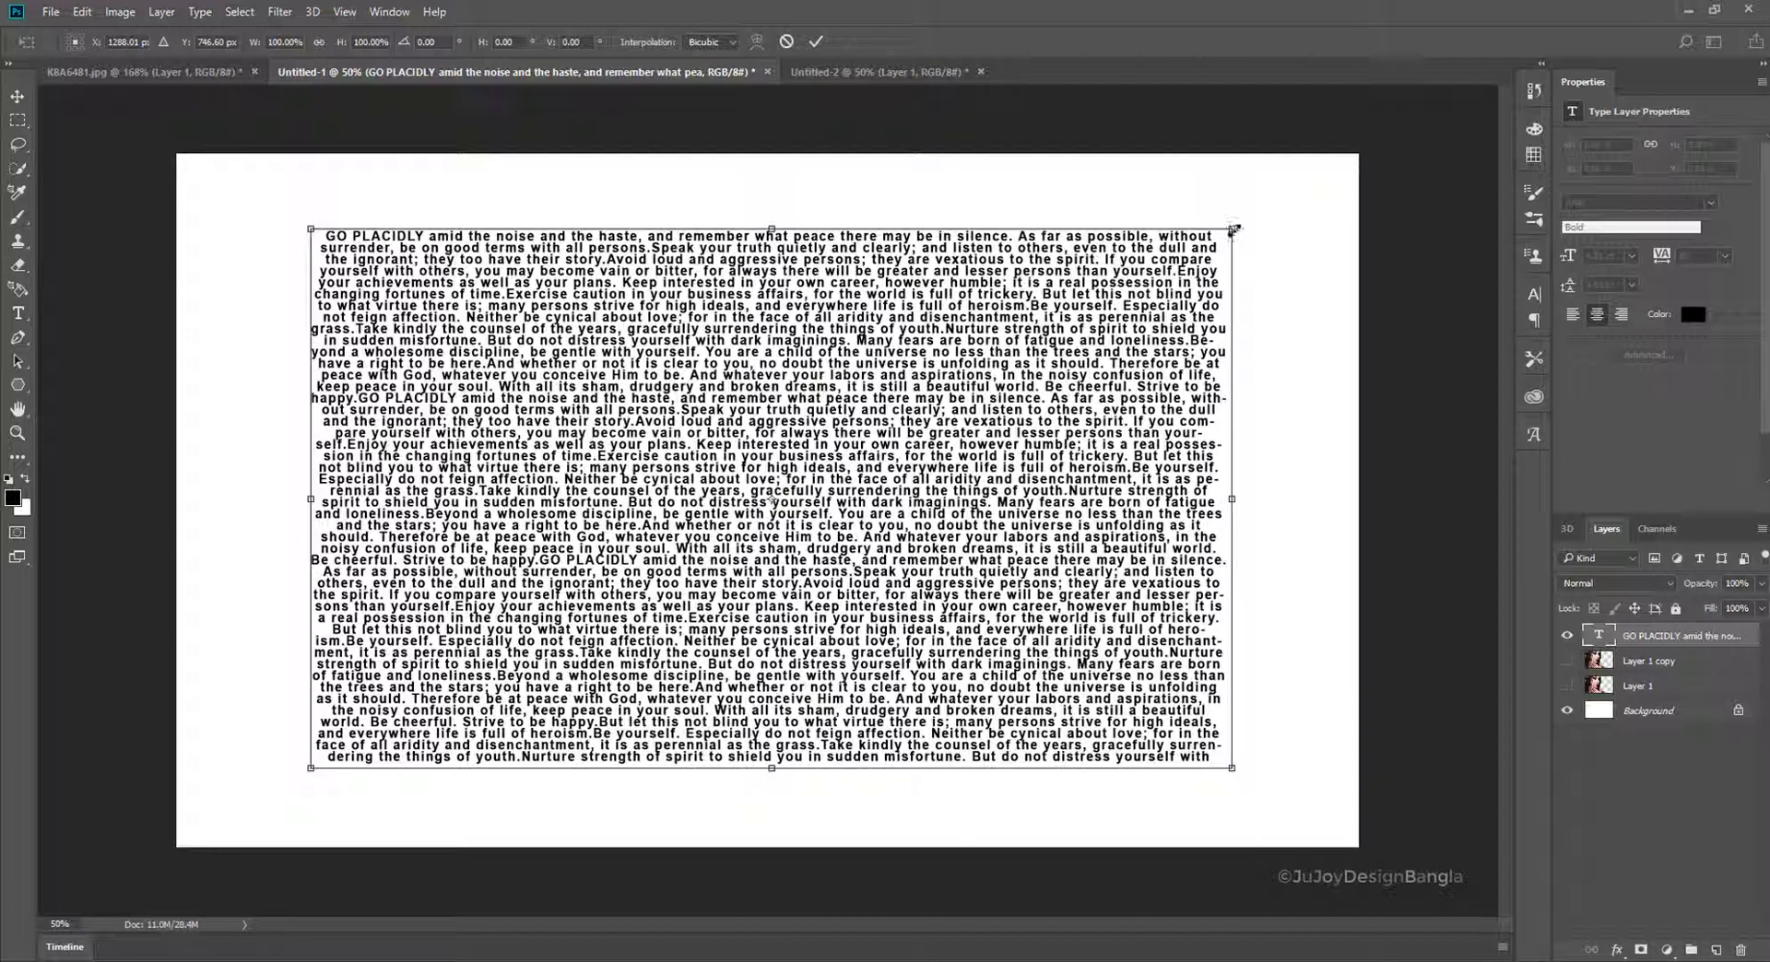
drag(1234, 229, 1368, 123)
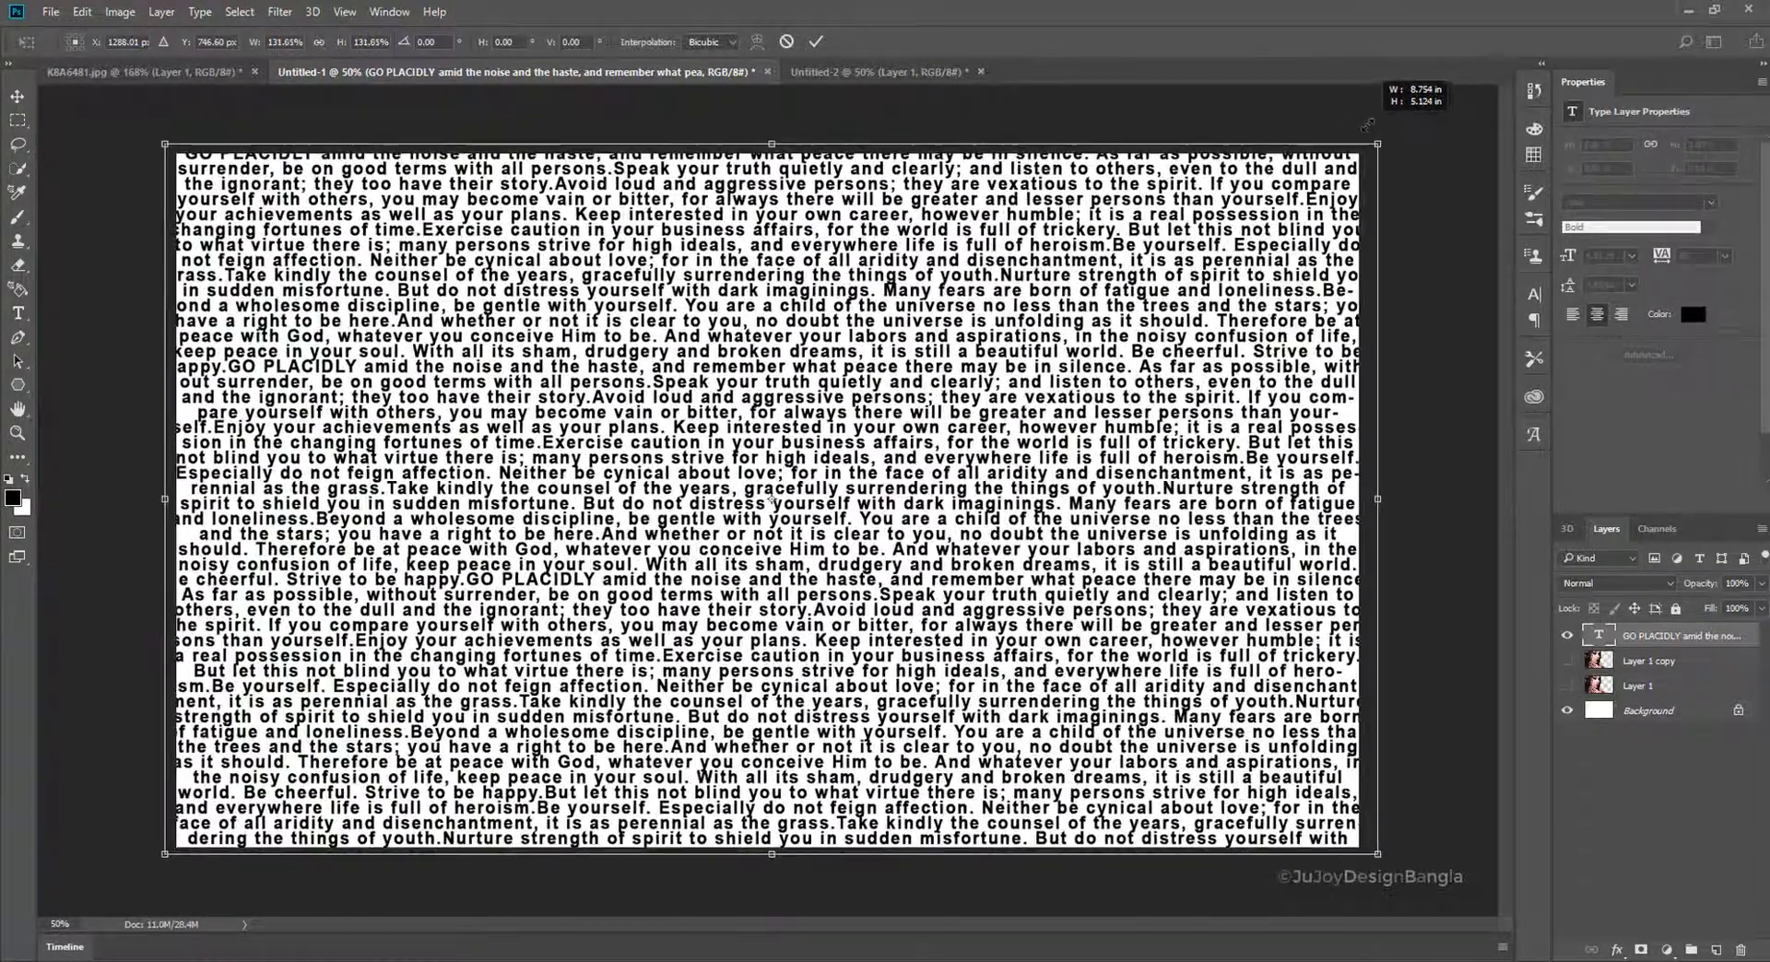
key(Return)
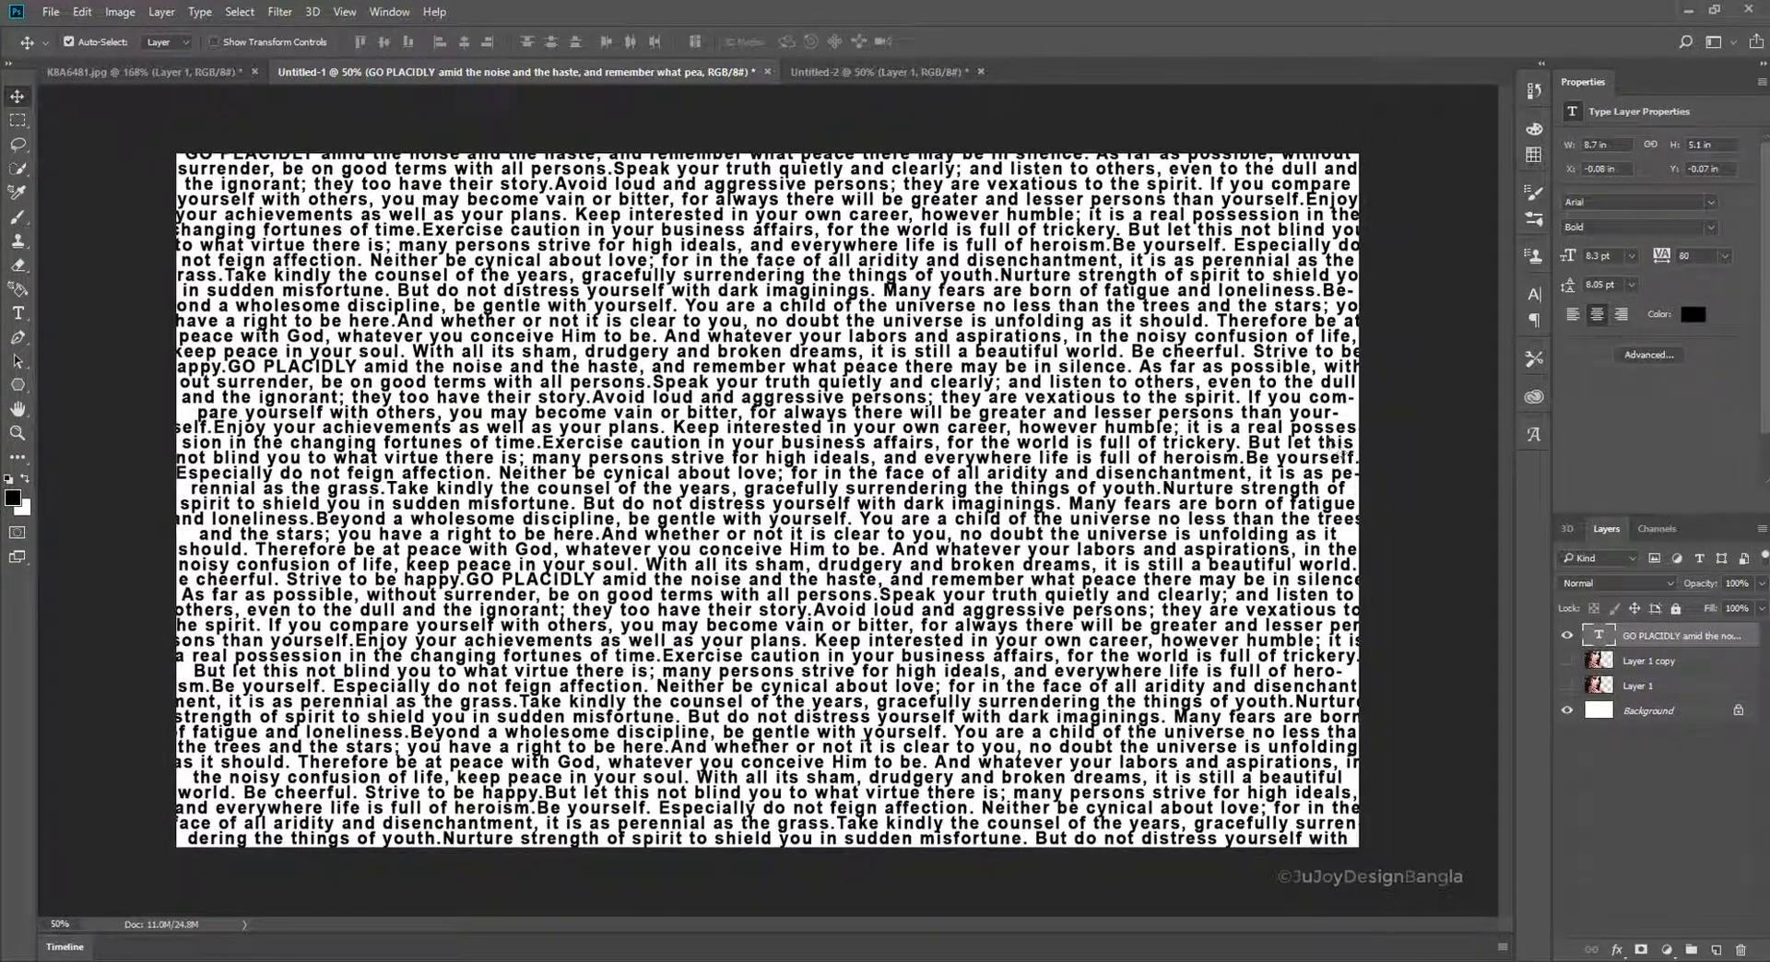
- Move the text layer below Layer 1 copy and show Layer 1 copy
click(1698, 726)
drag(1670, 642, 1659, 668)
click(1567, 636)
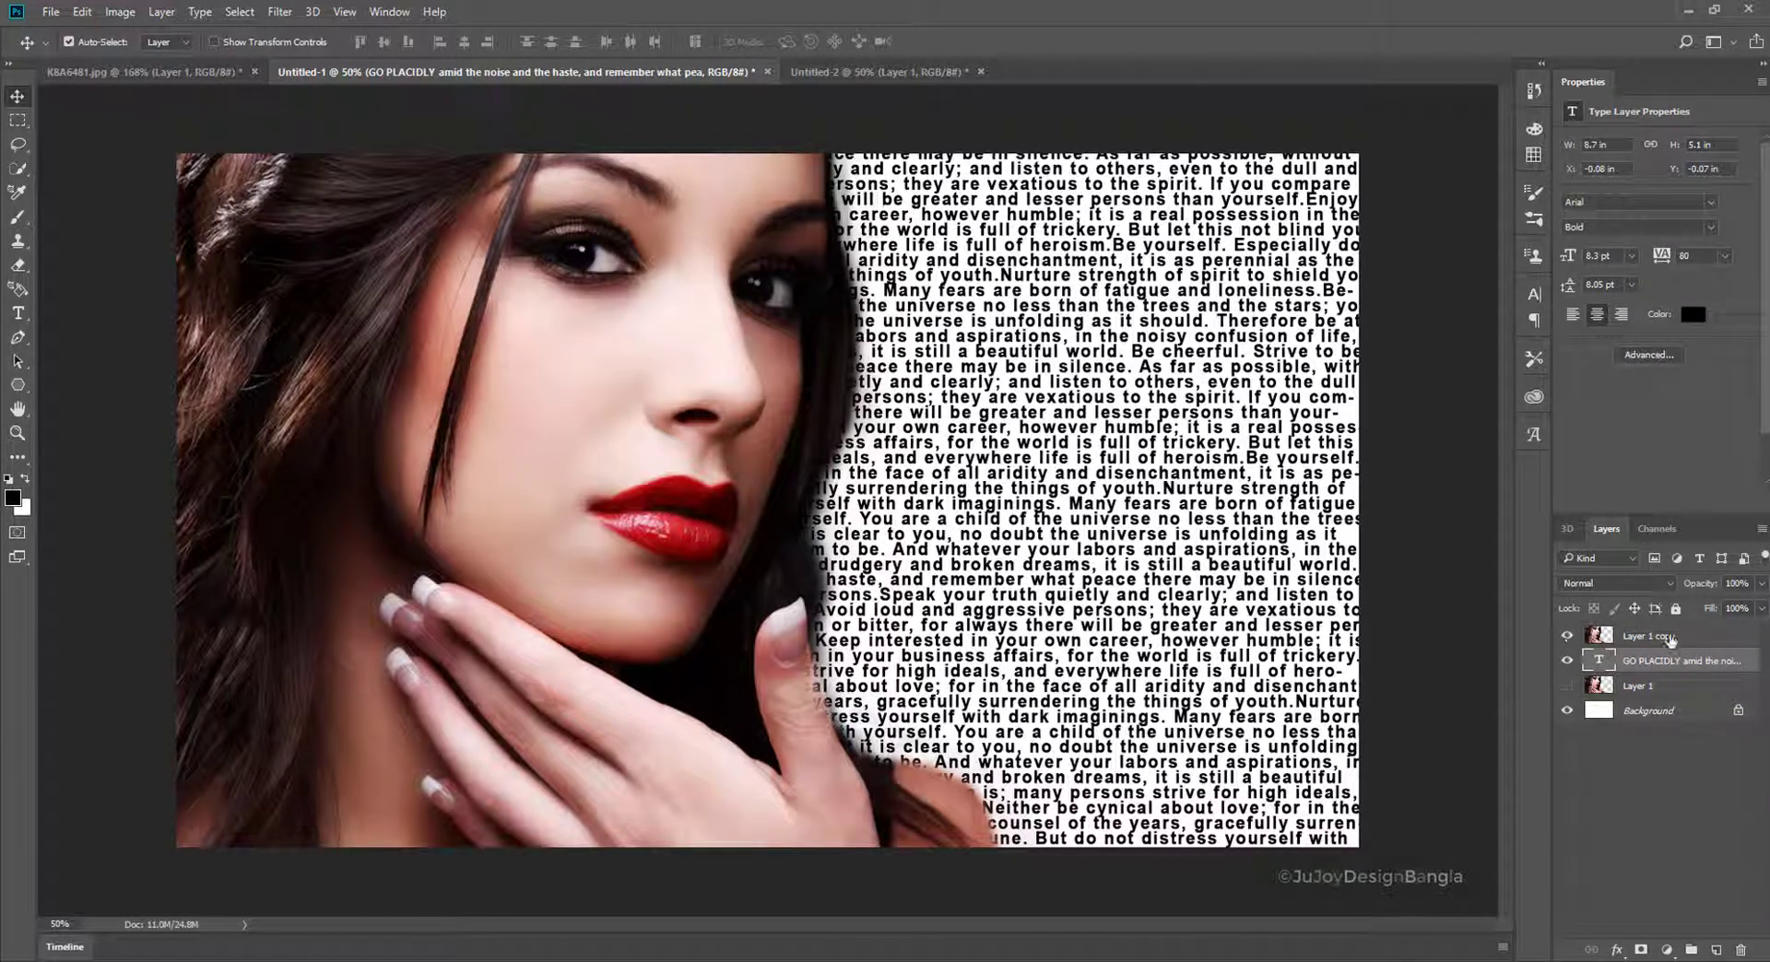
- Create a clipping mask from Layer 1 copy onto the text layer
click(1650, 636)
right_click(1673, 637)
click(1556, 463)
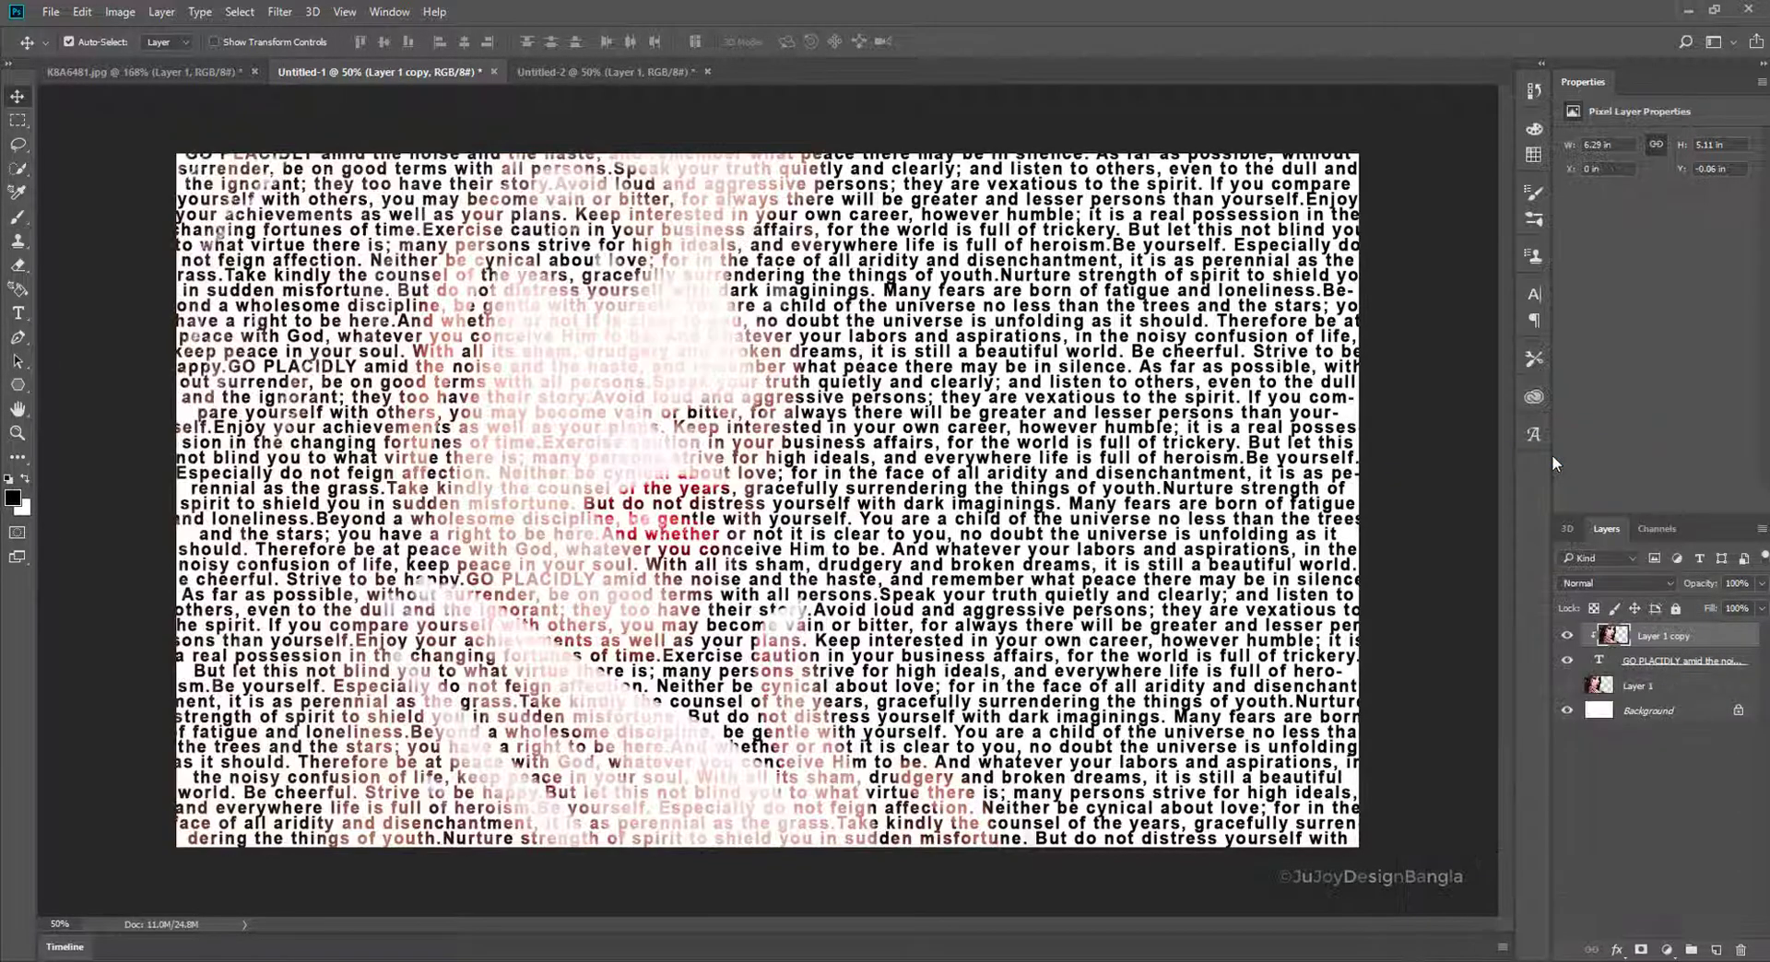
- Fill the Background layer with black
click(1661, 720)
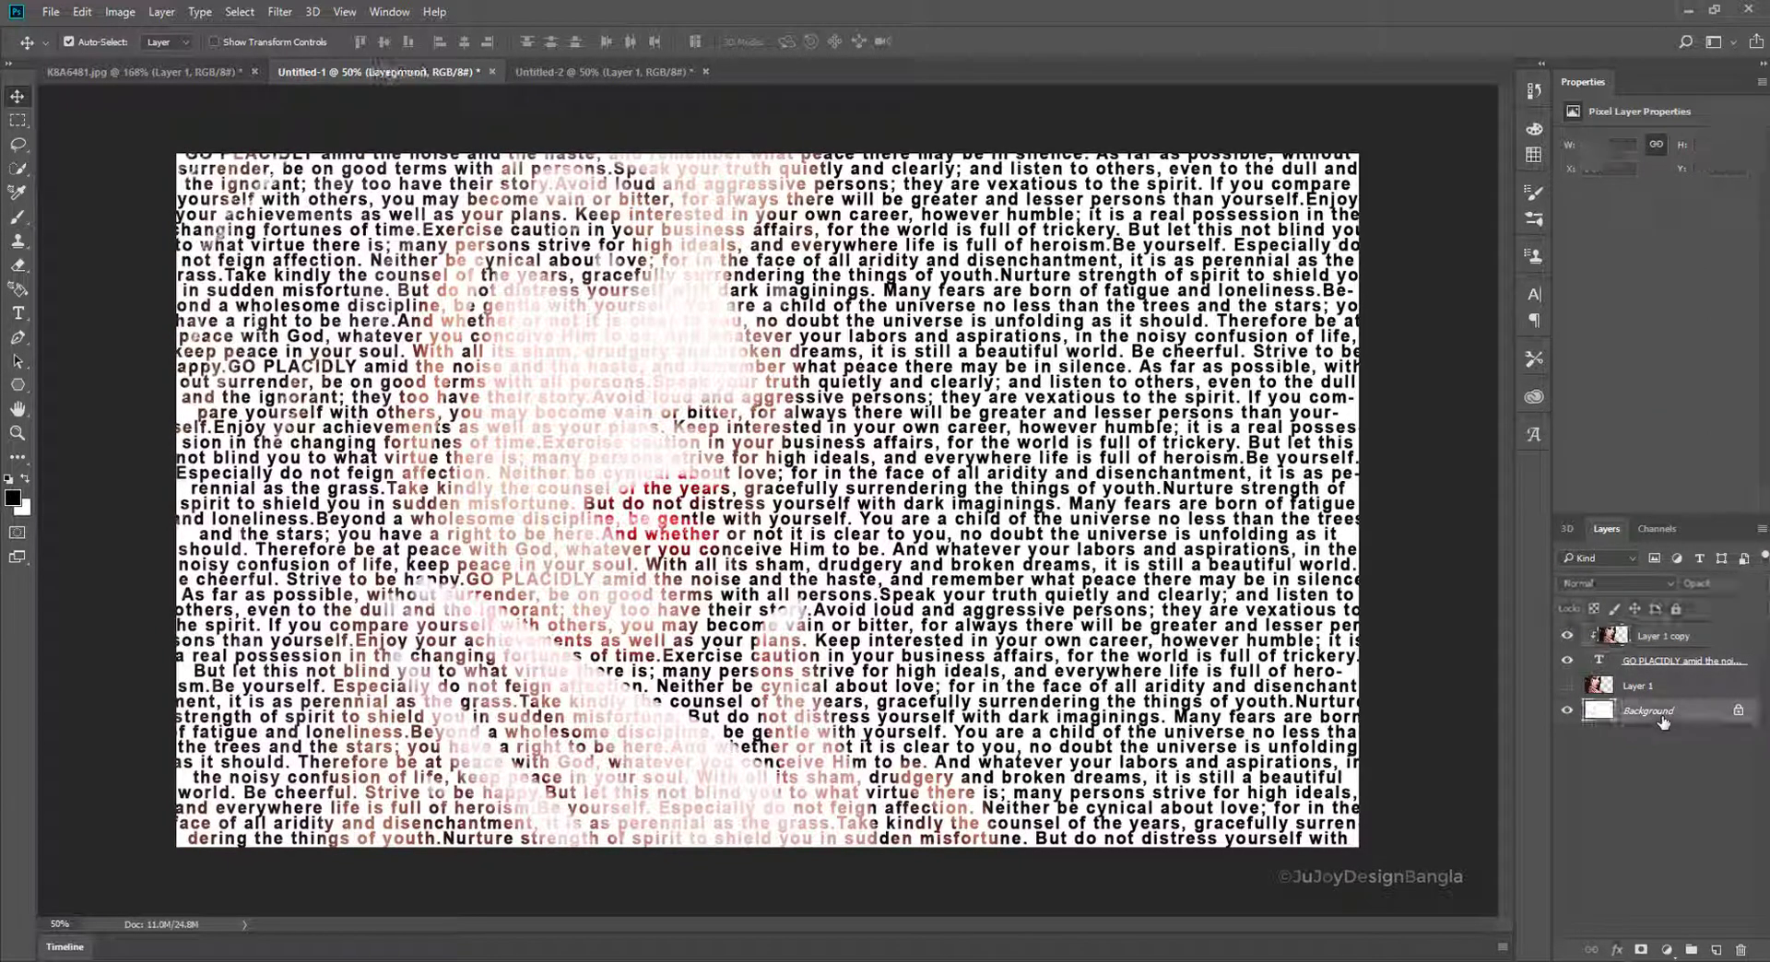
click(26, 479)
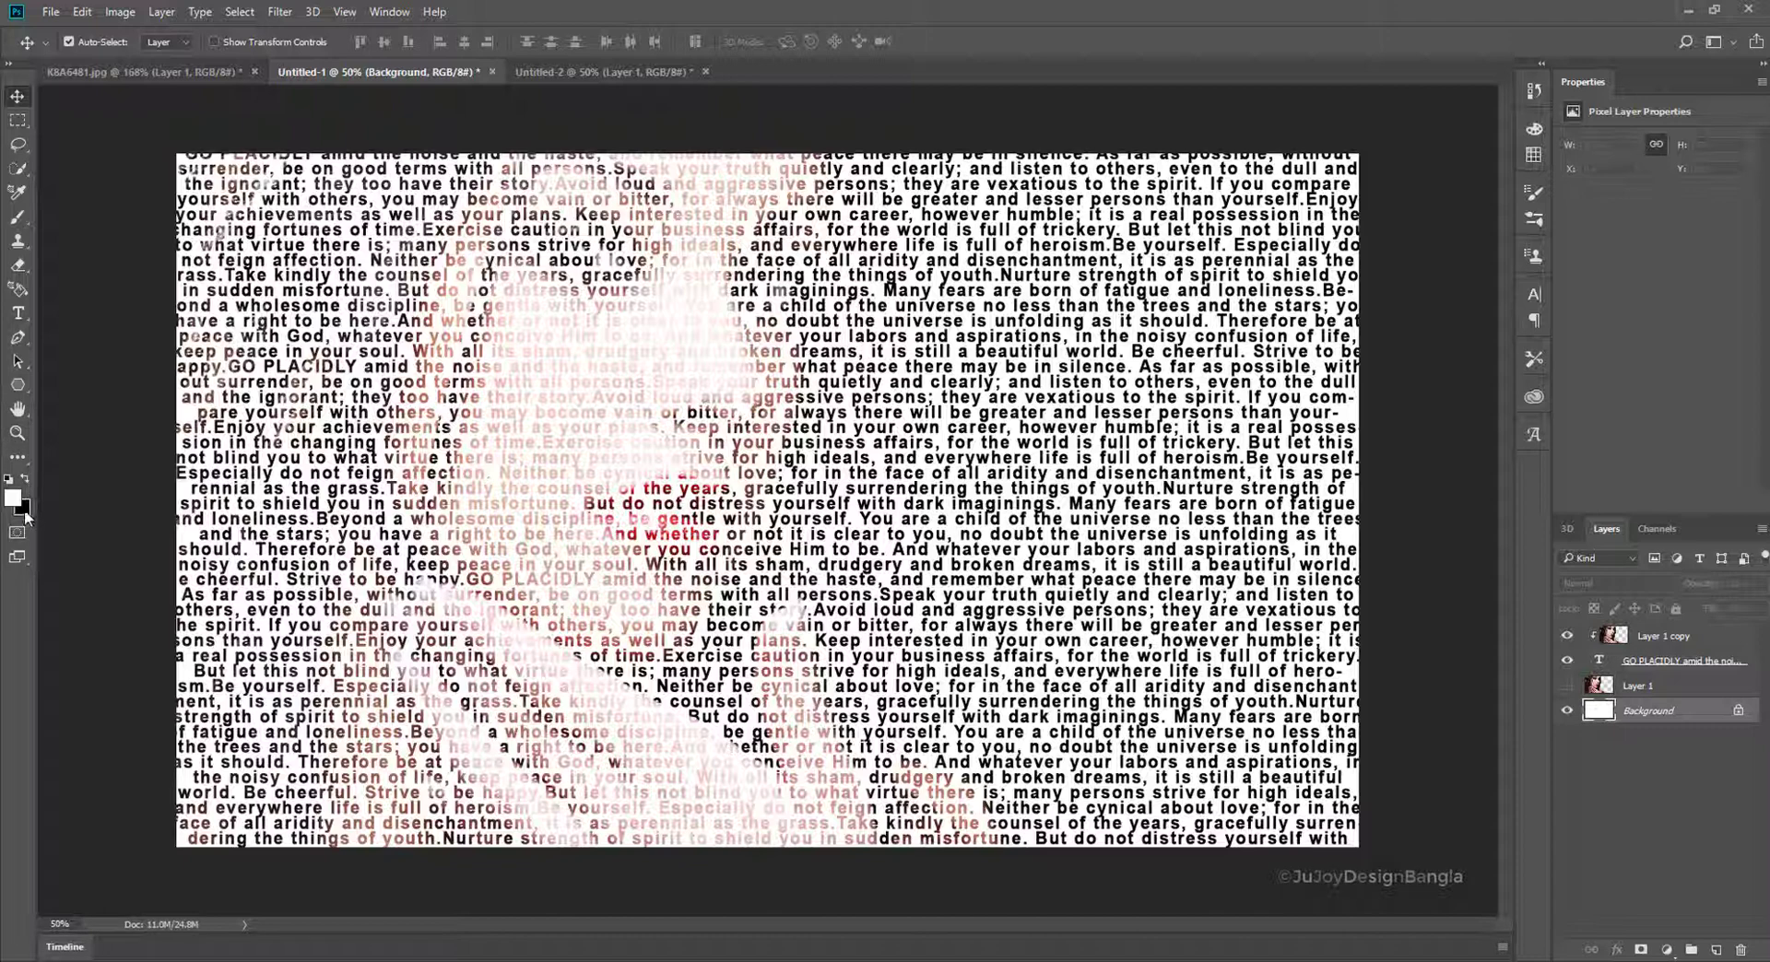
key(ctrl+BackSpace)
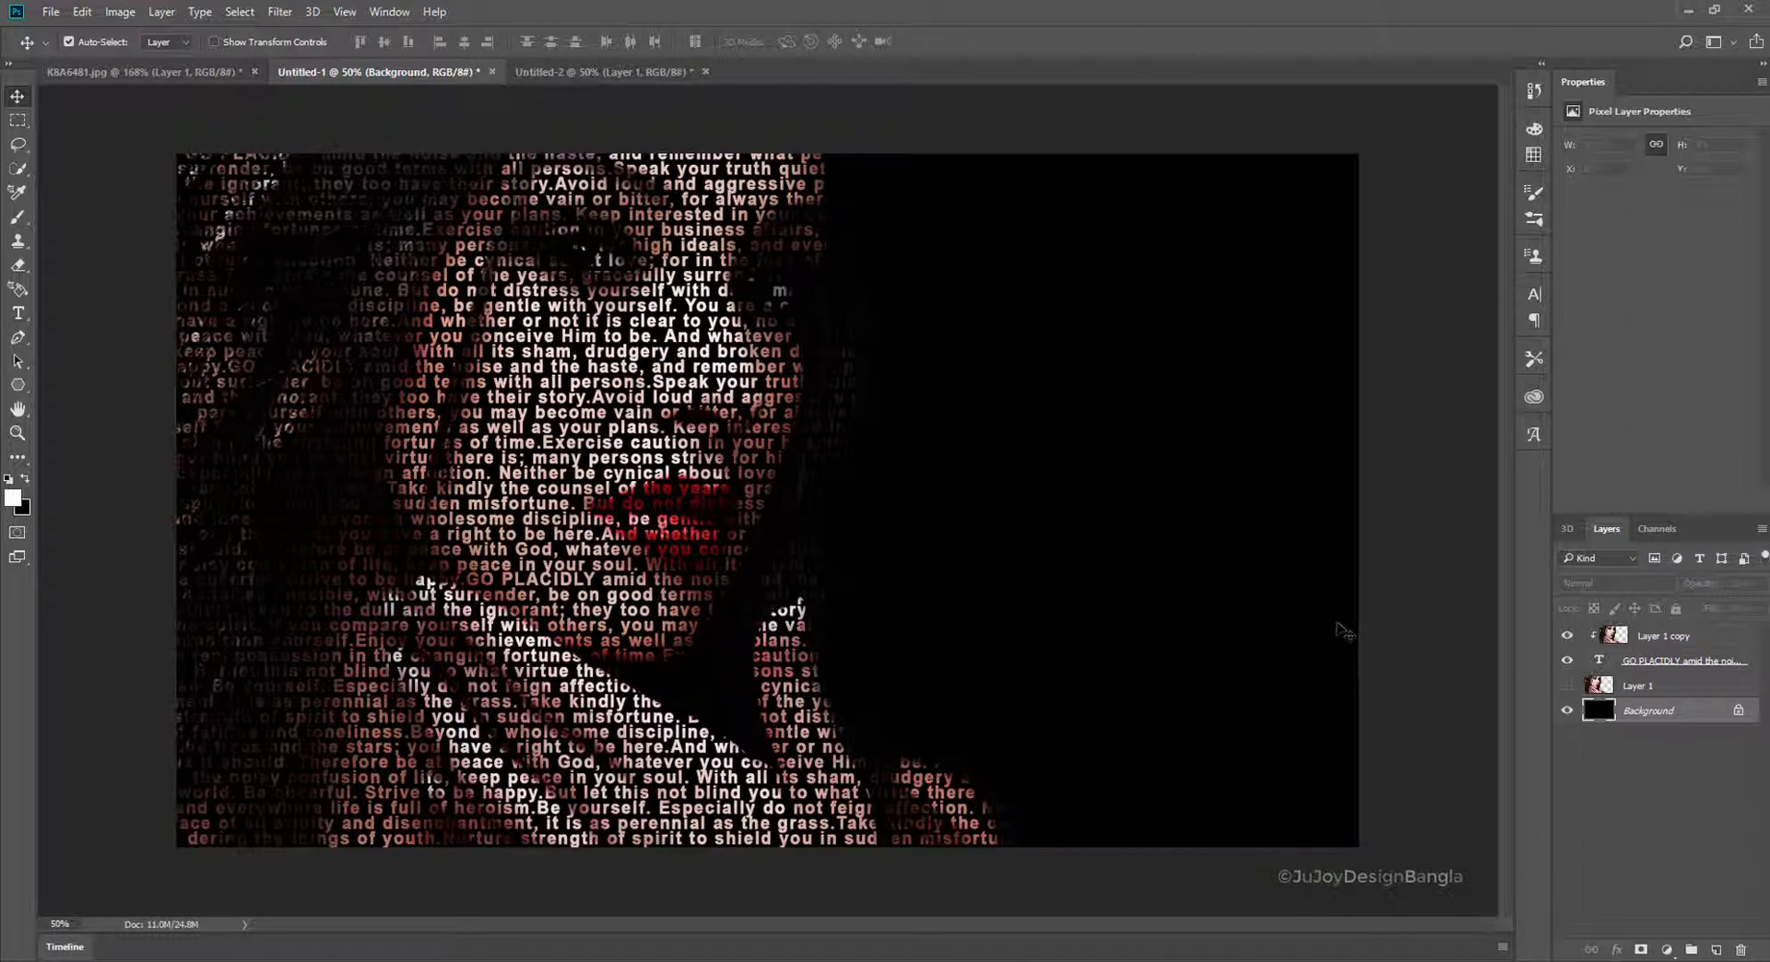
- Remove the spaces around "drudgery" and after "Him to be." and "the haste," in the text over the face
click(1633, 662)
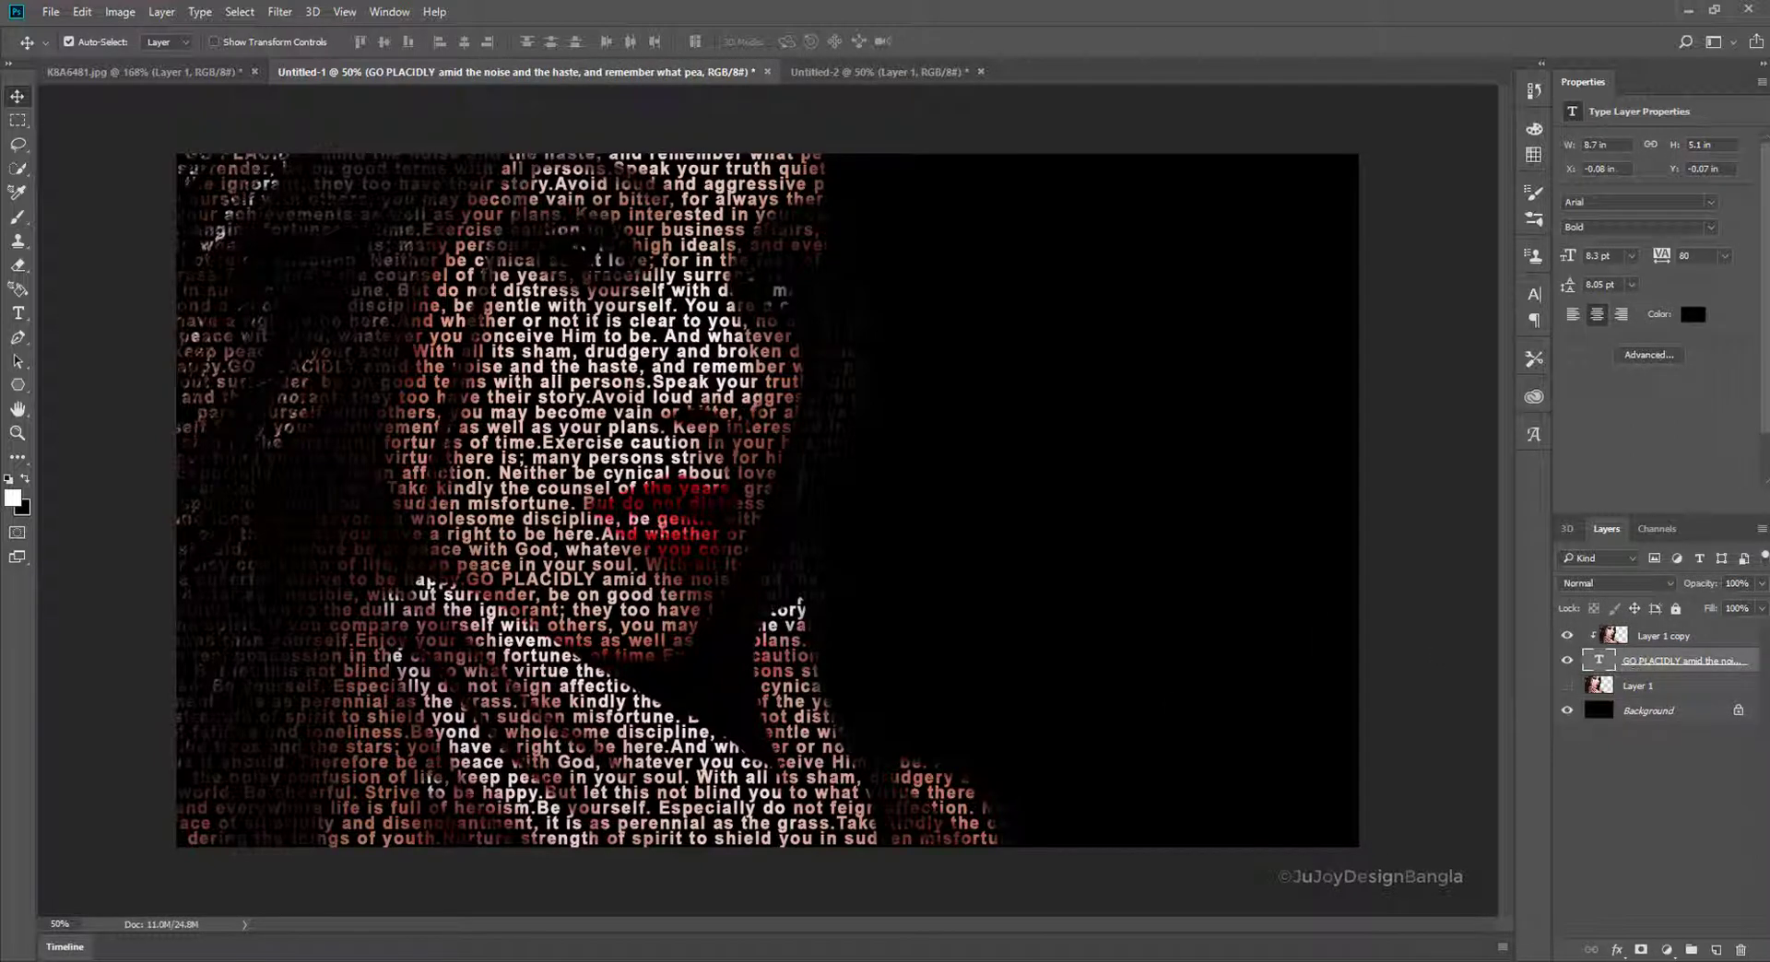
click(18, 314)
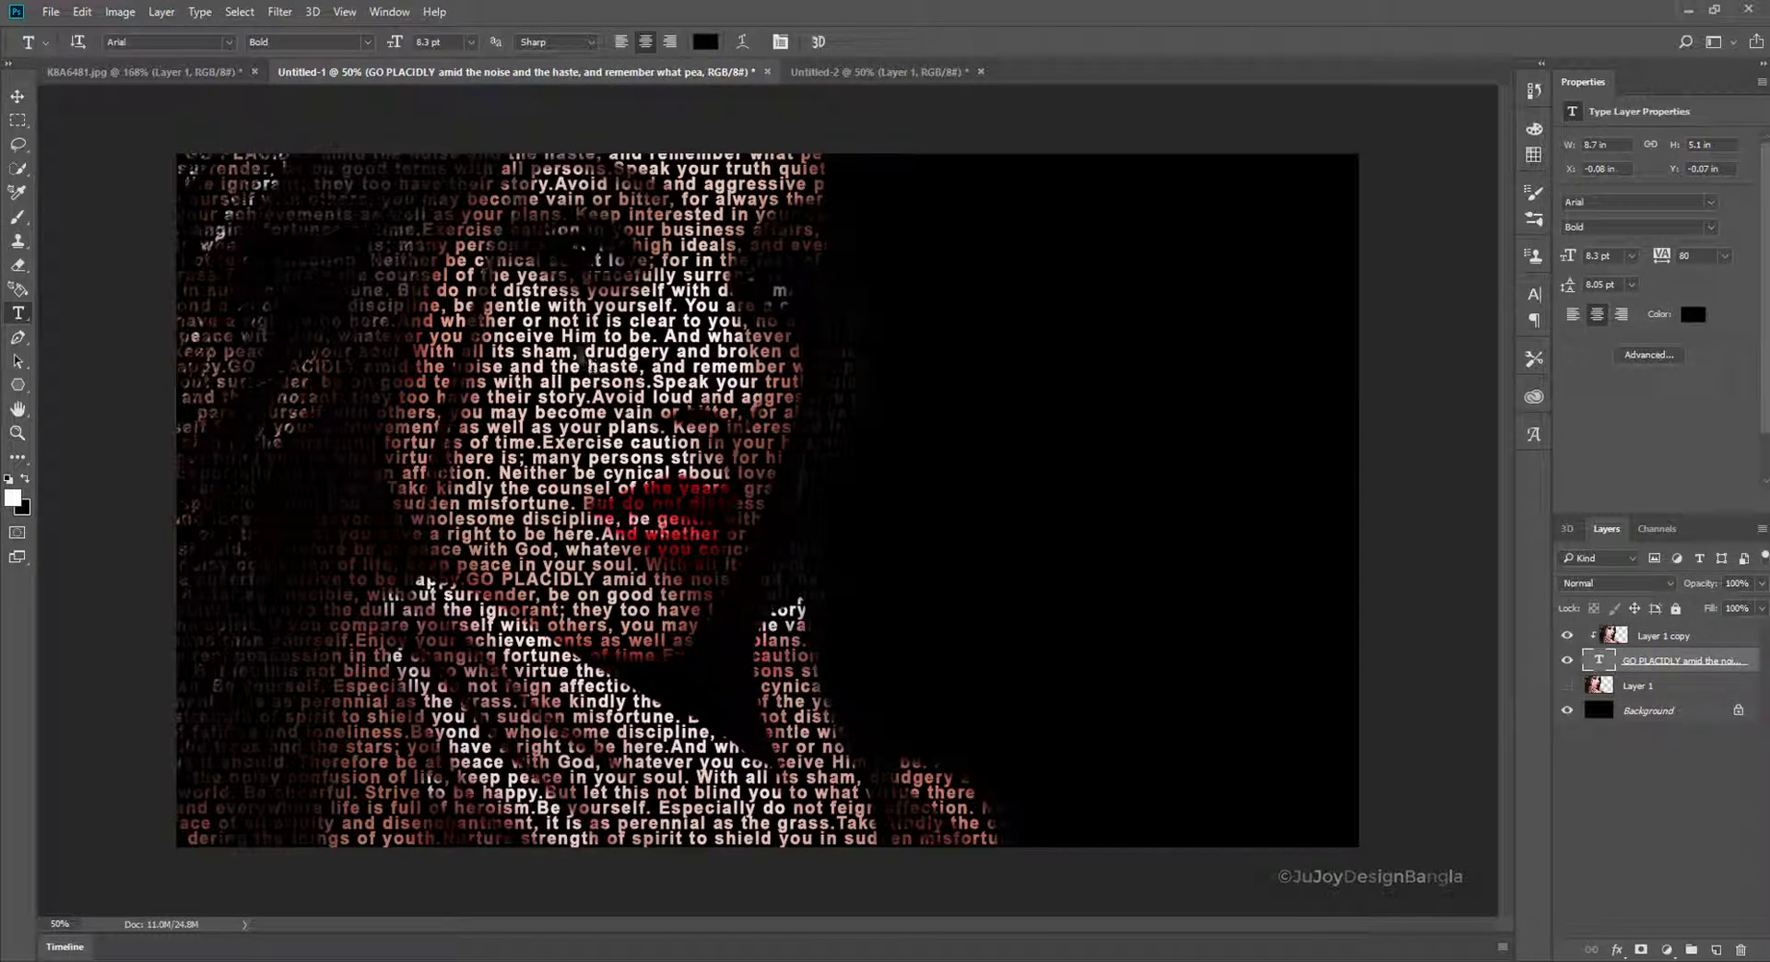
click(587, 359)
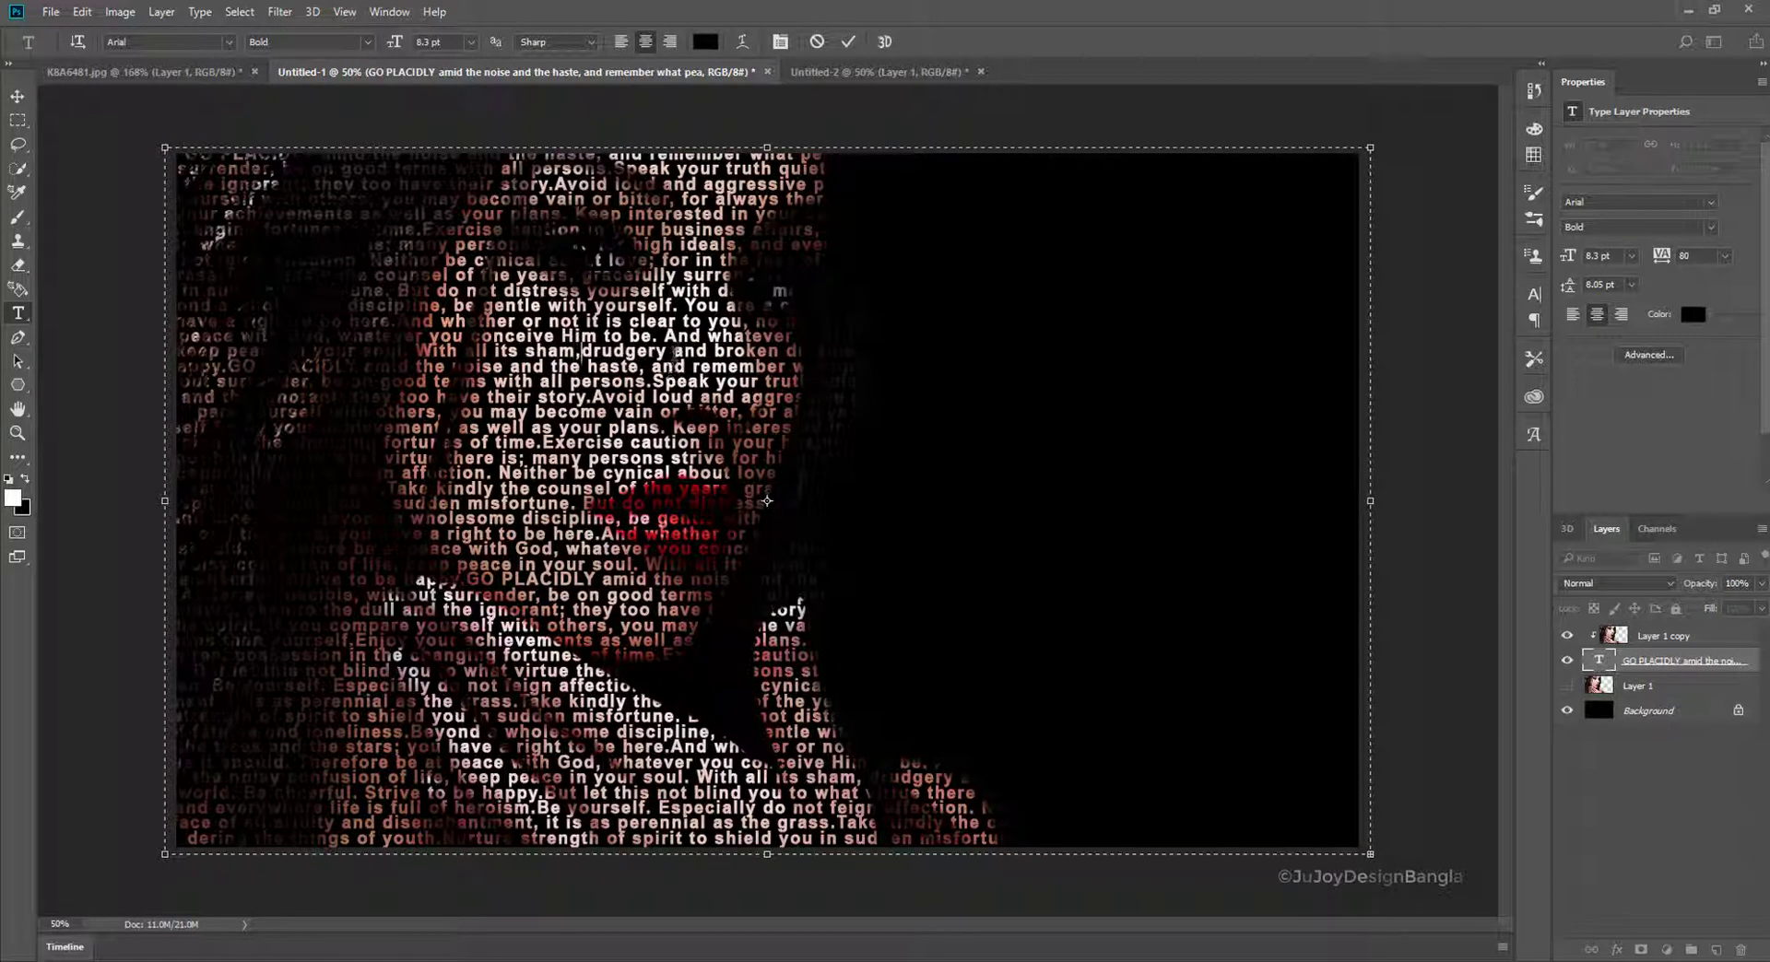
key(BackSpace)
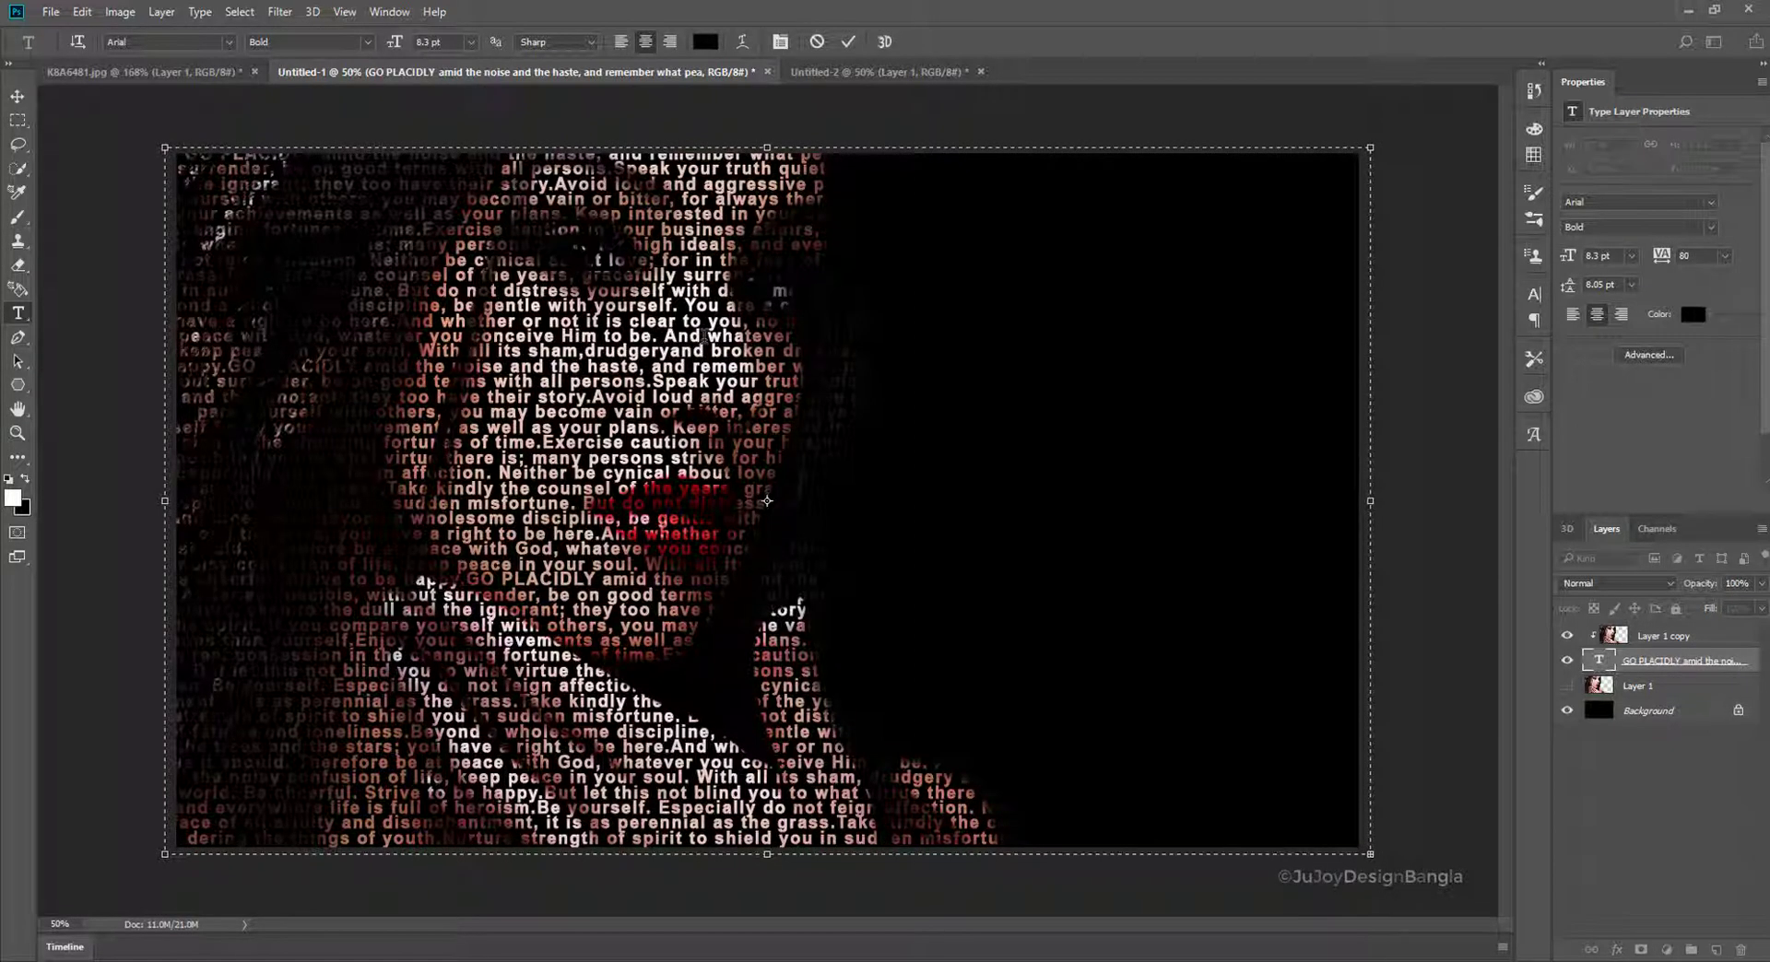
click(663, 335)
key(BackSpace)
click(687, 367)
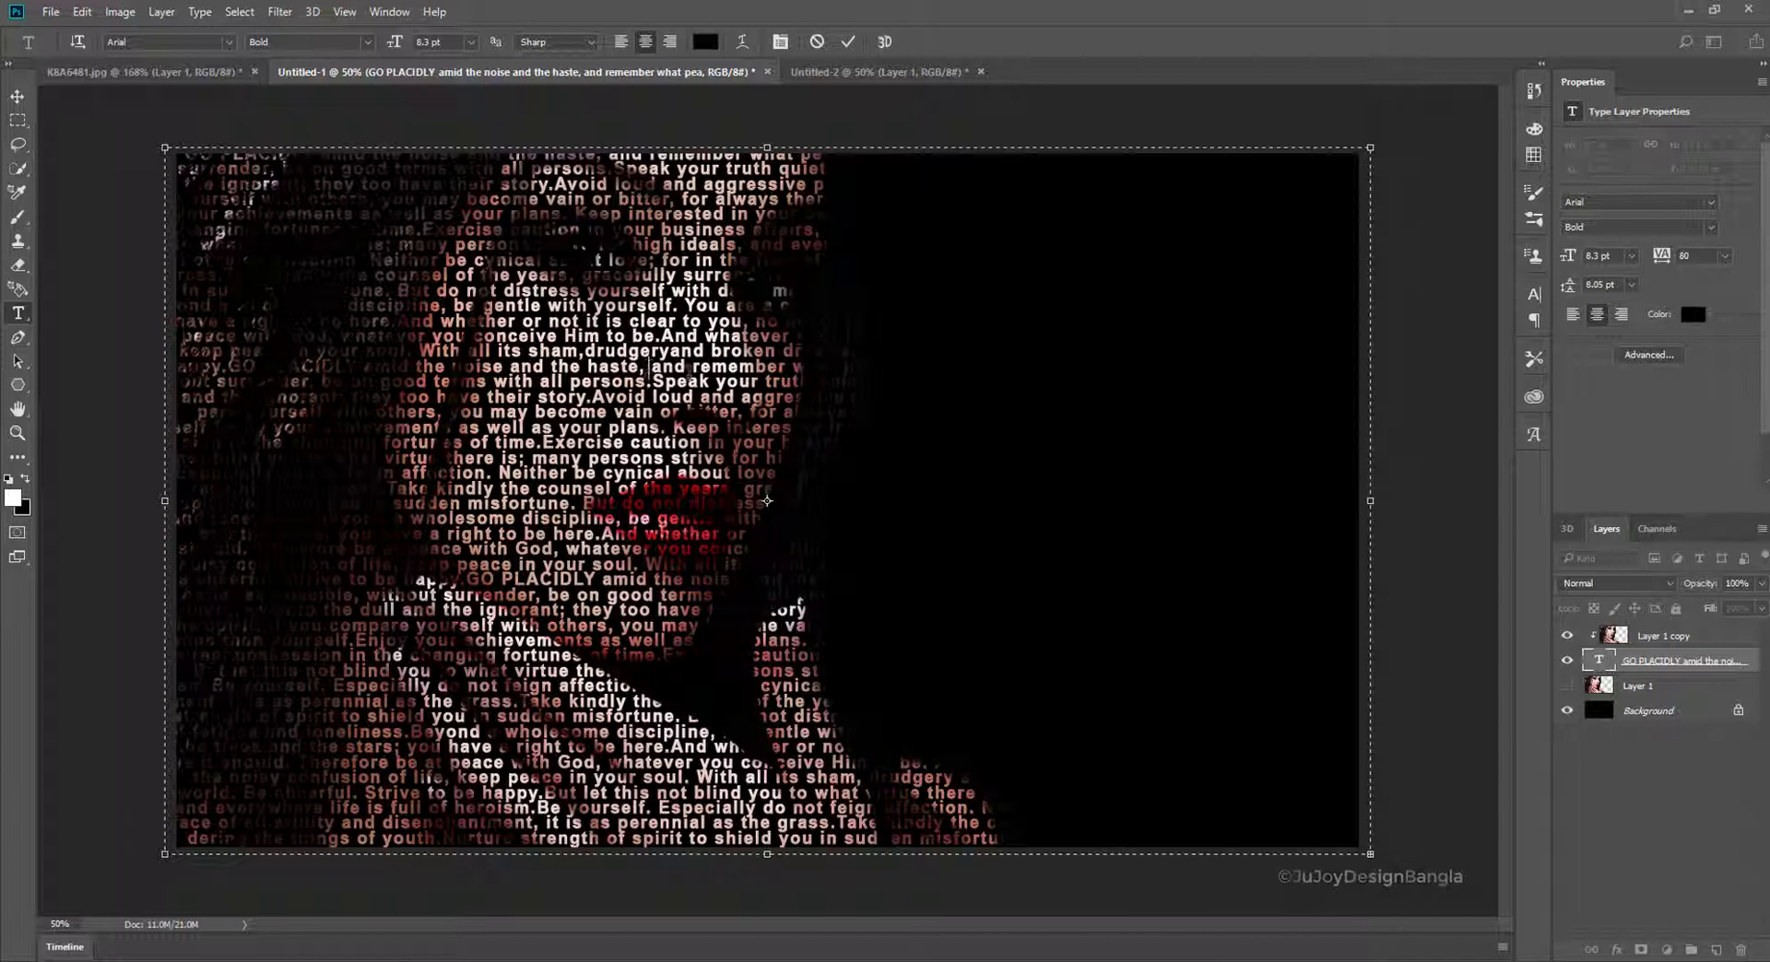
key(BackSpace)
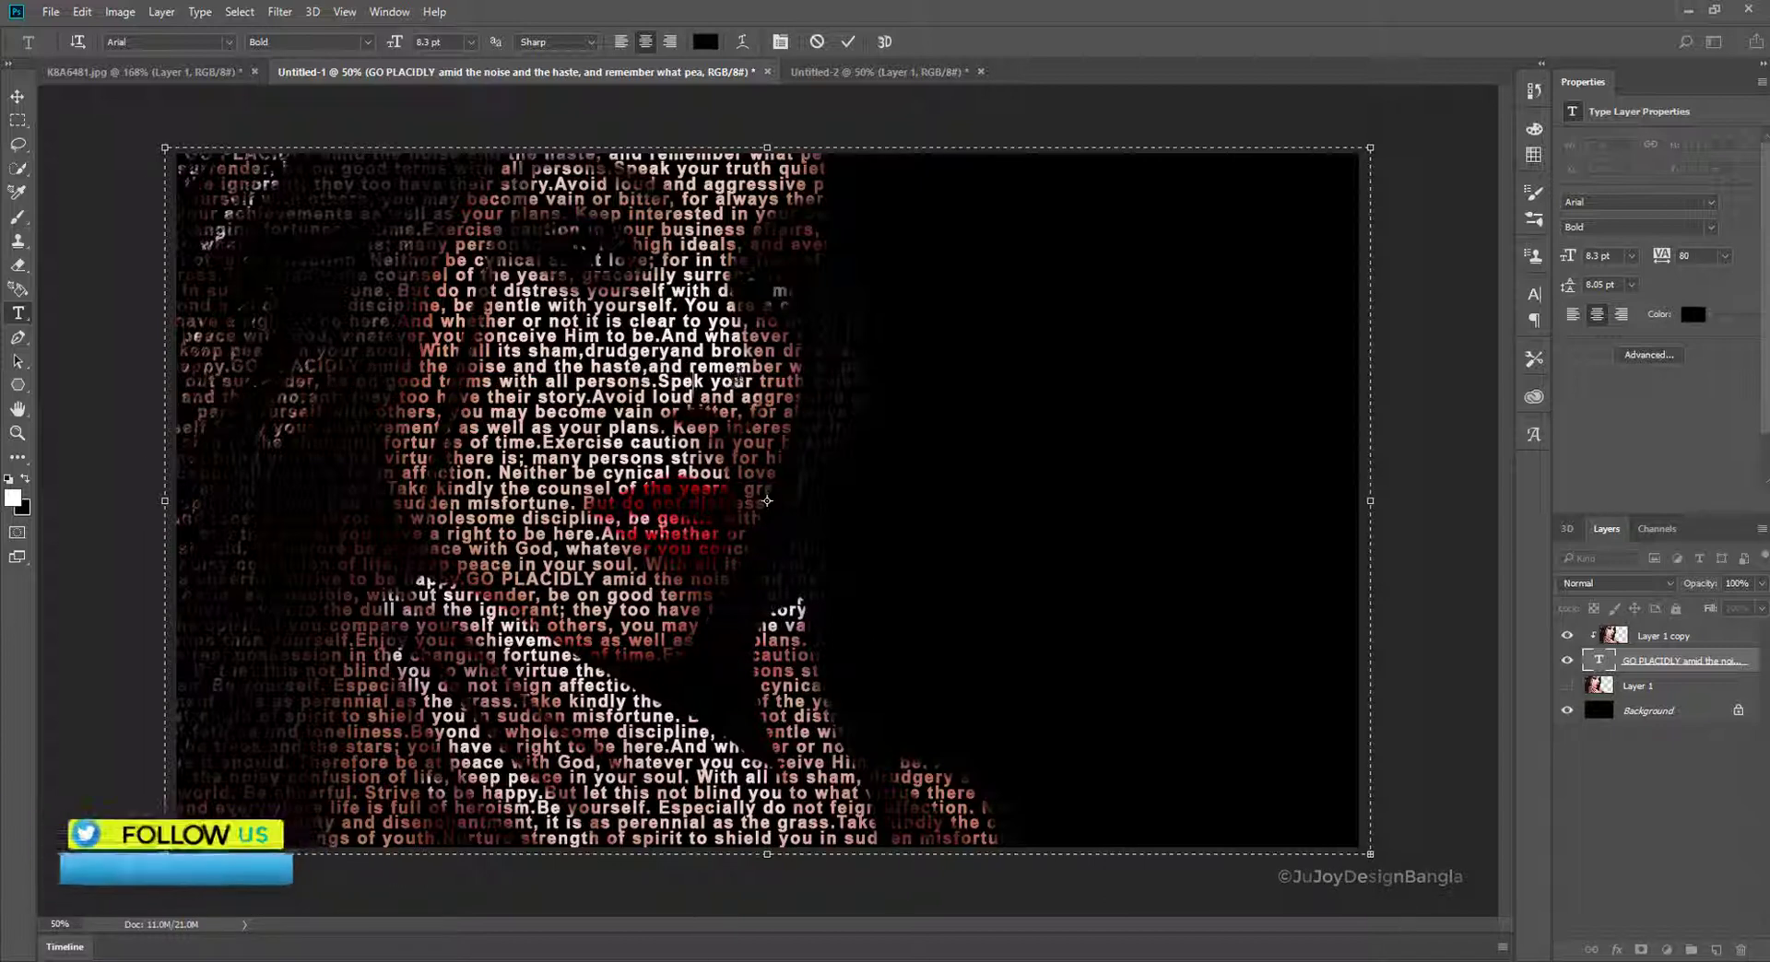
- Remove the spaces between "and remember", "clear to" and "yourself. You" over the face, and finish editing the text
click(691, 368)
key(BackSpace)
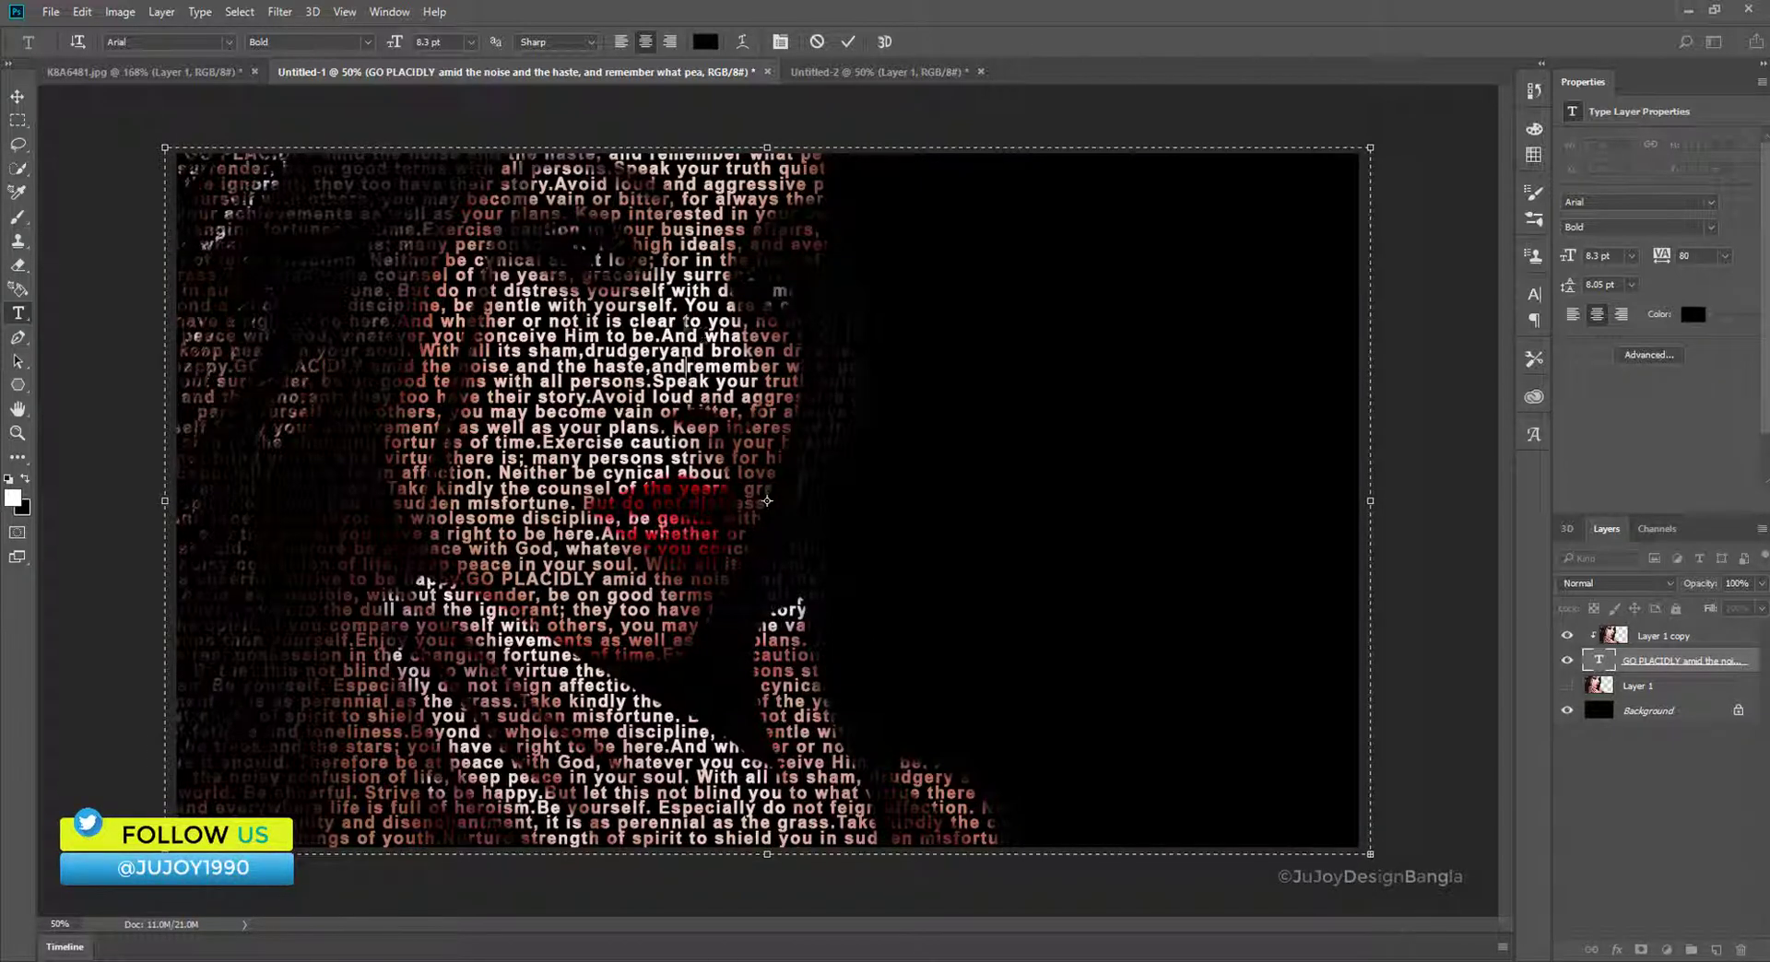
click(684, 321)
key(BackSpace)
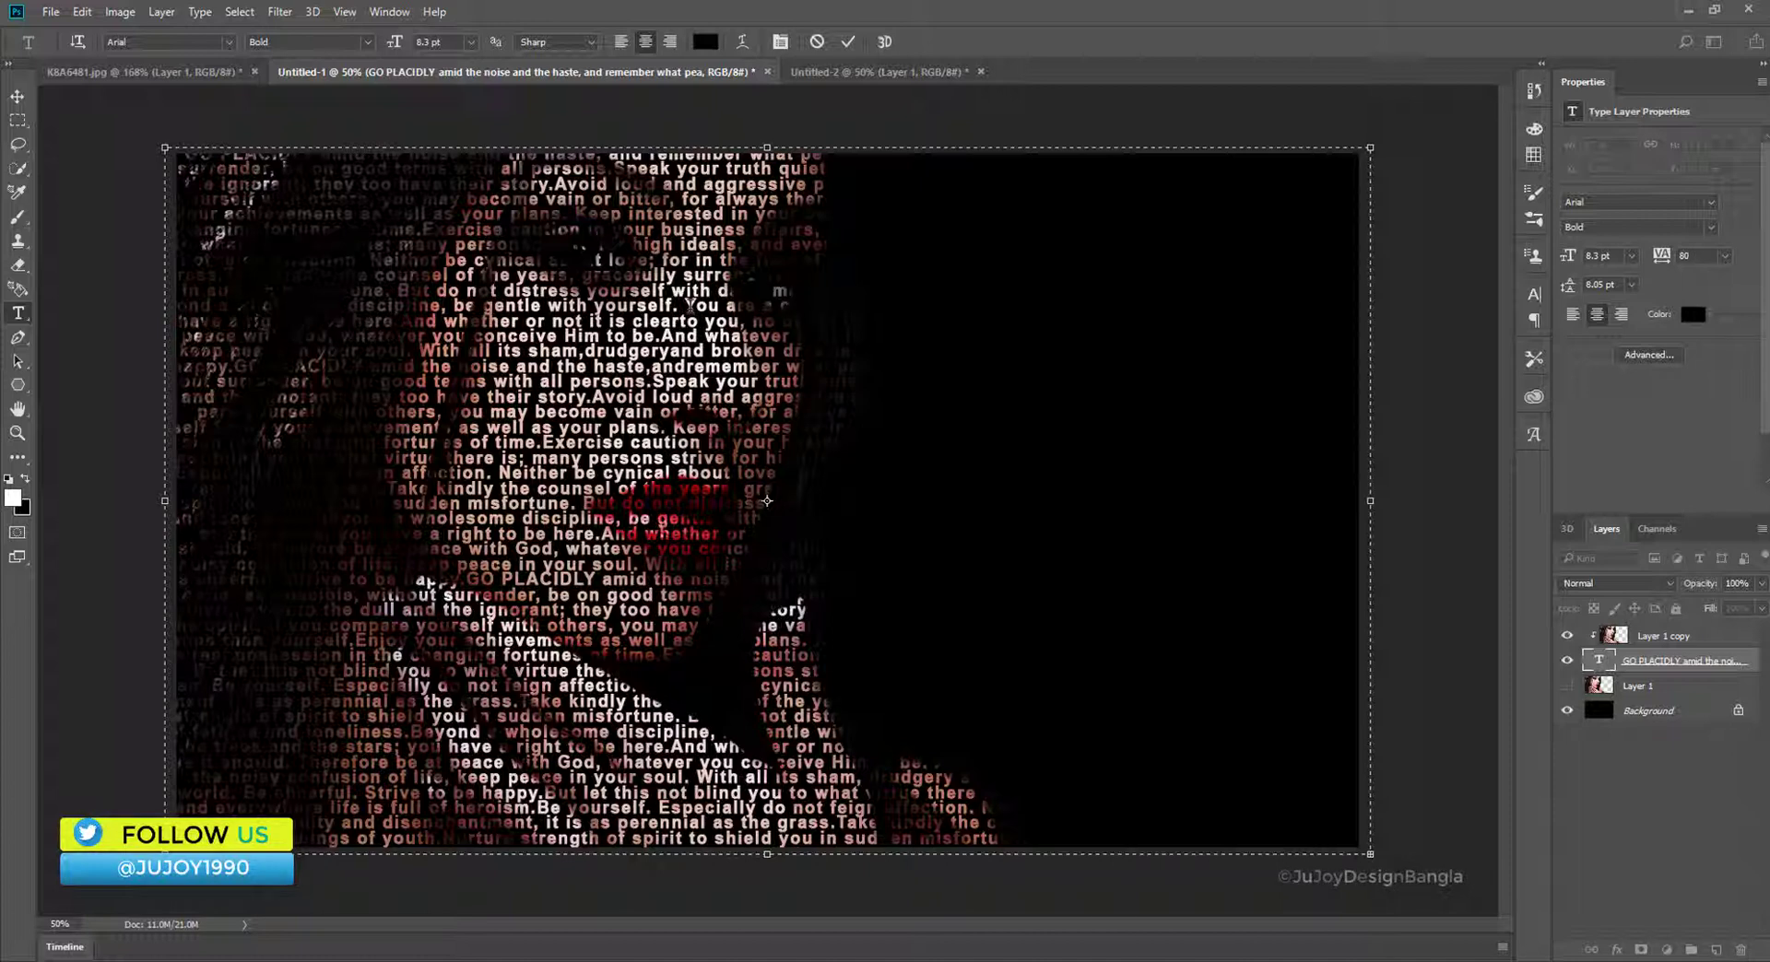
key(BackSpace)
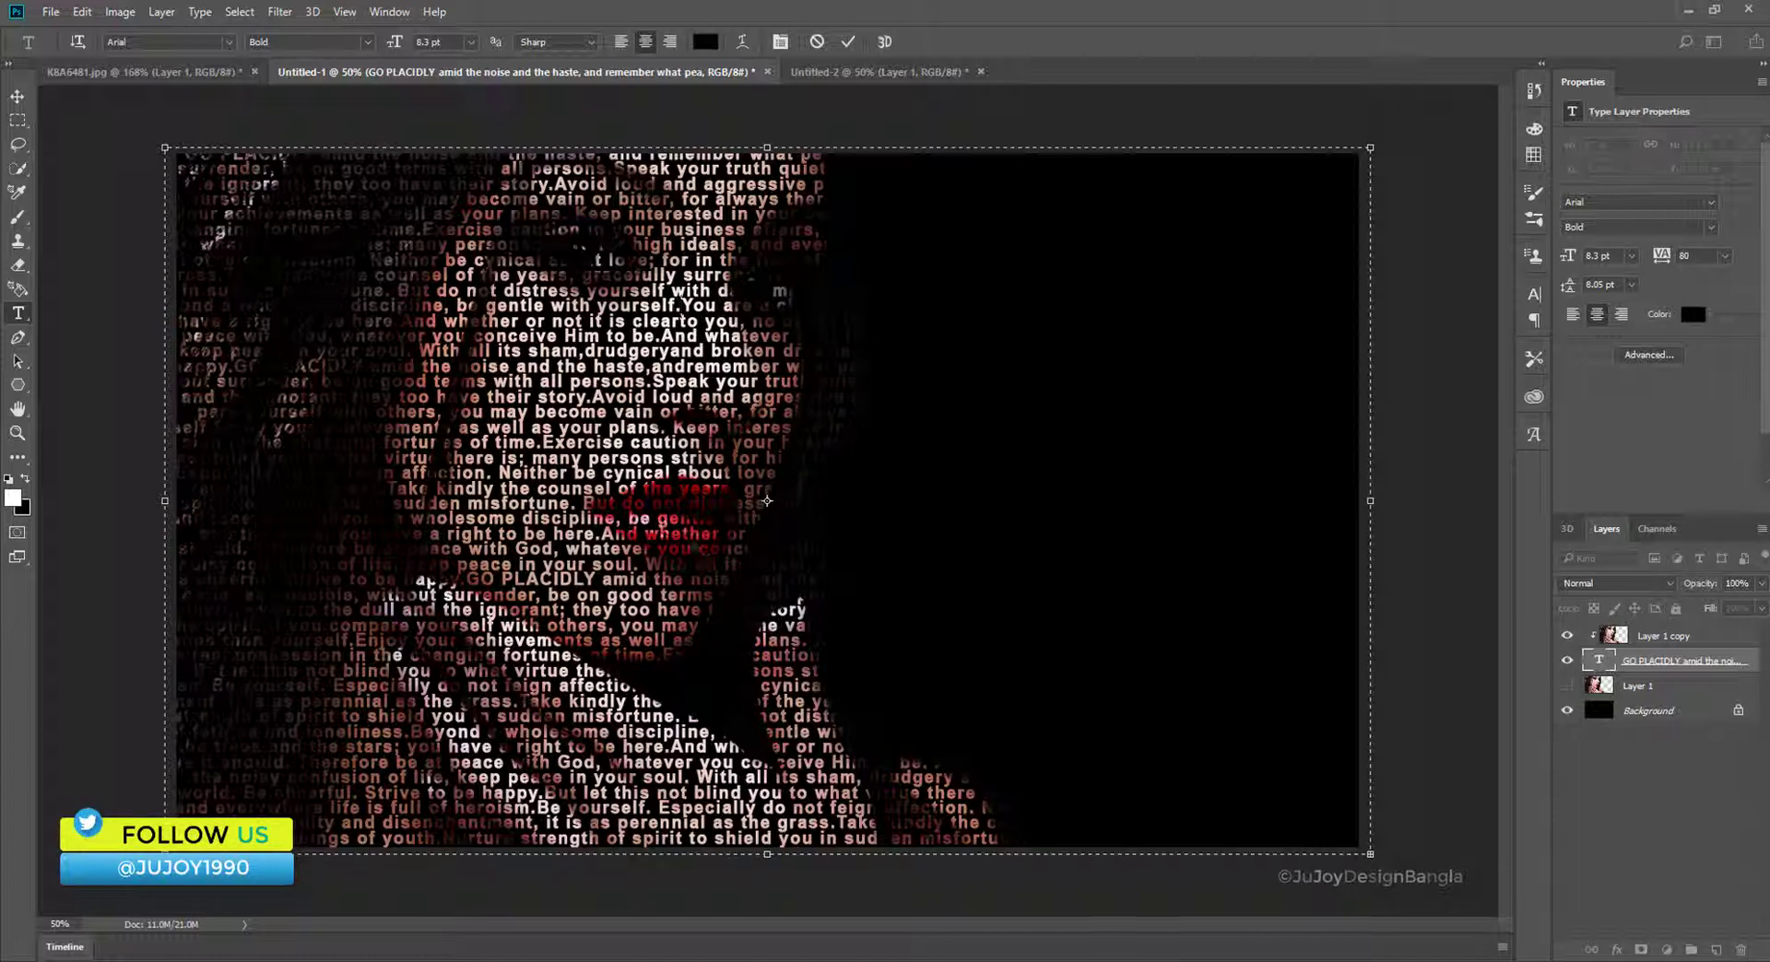
click(16, 96)
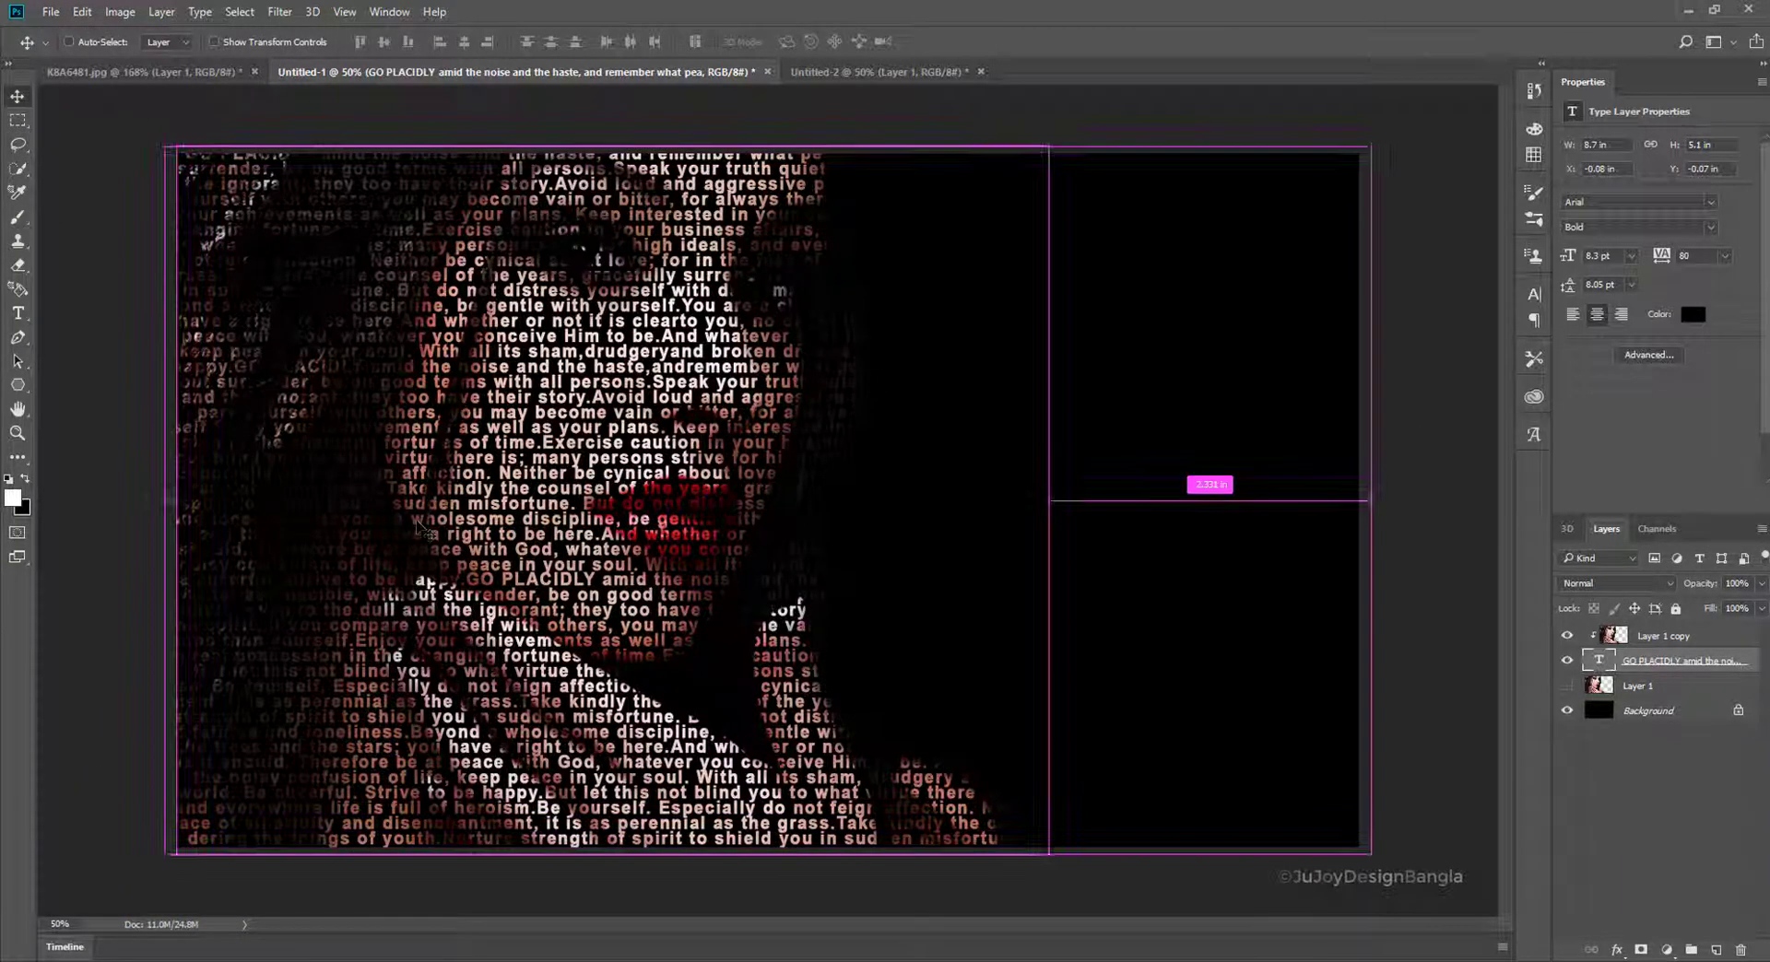
- Add a new layer above Layer 1 copy and set the foreground colour to ff0000
key(ctrl+minus)
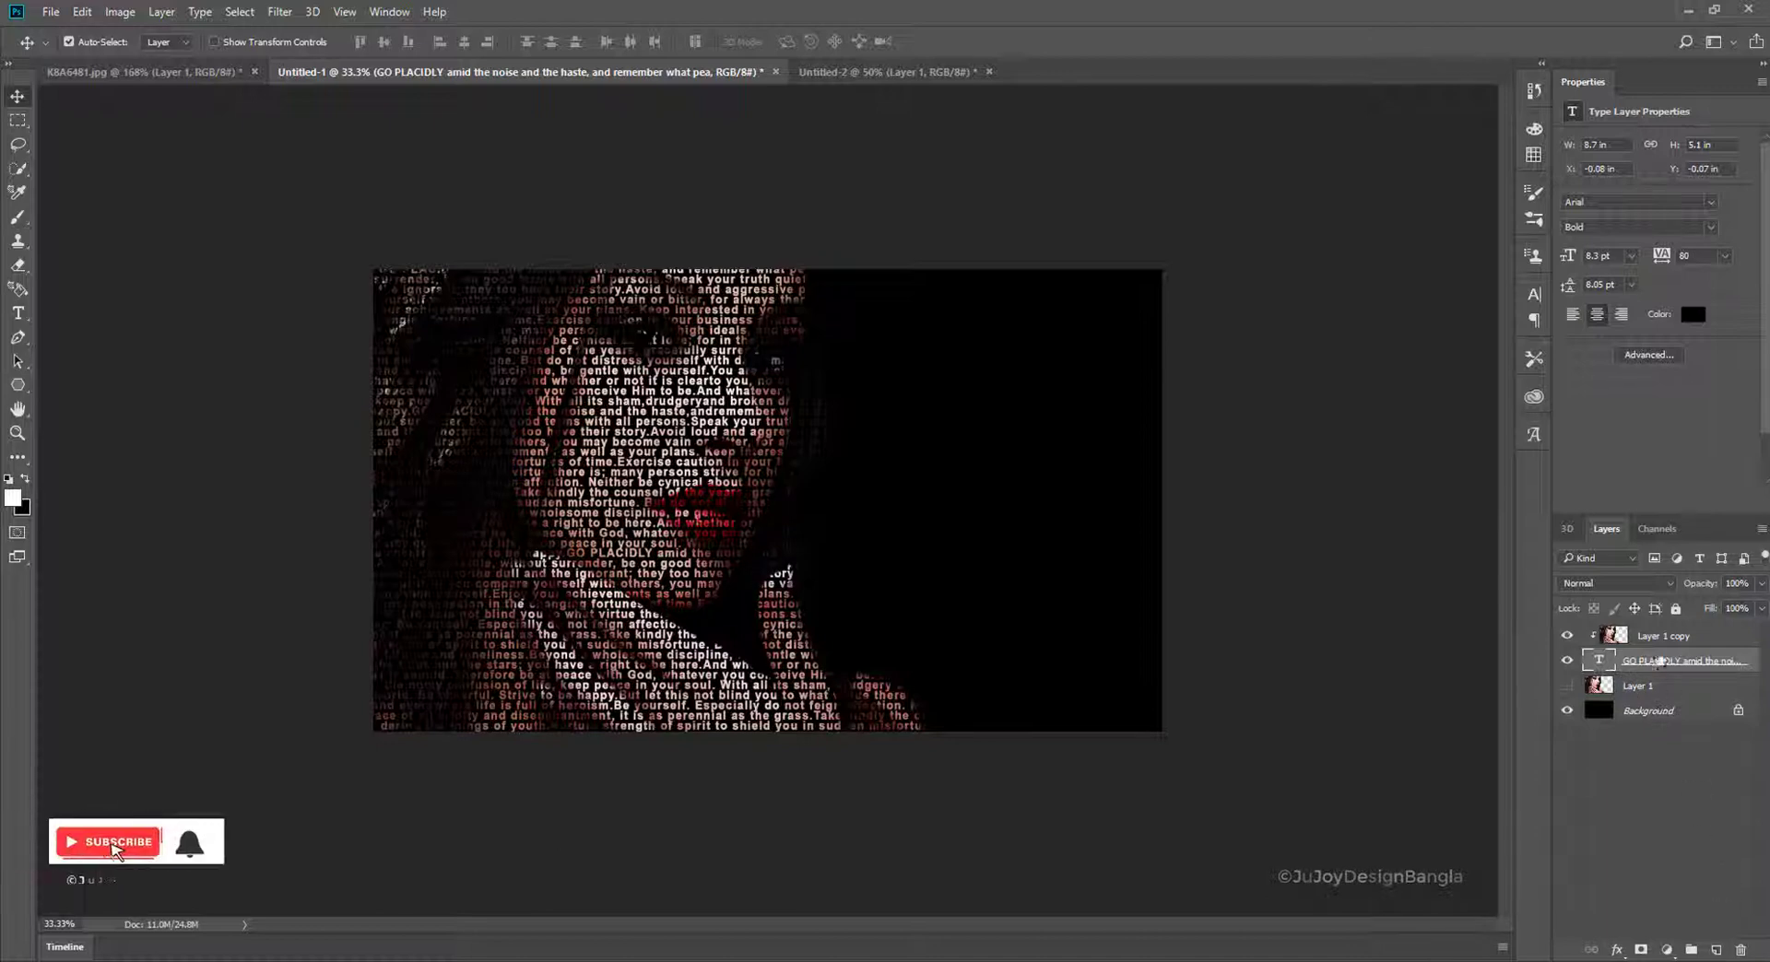
click(1678, 637)
click(1736, 949)
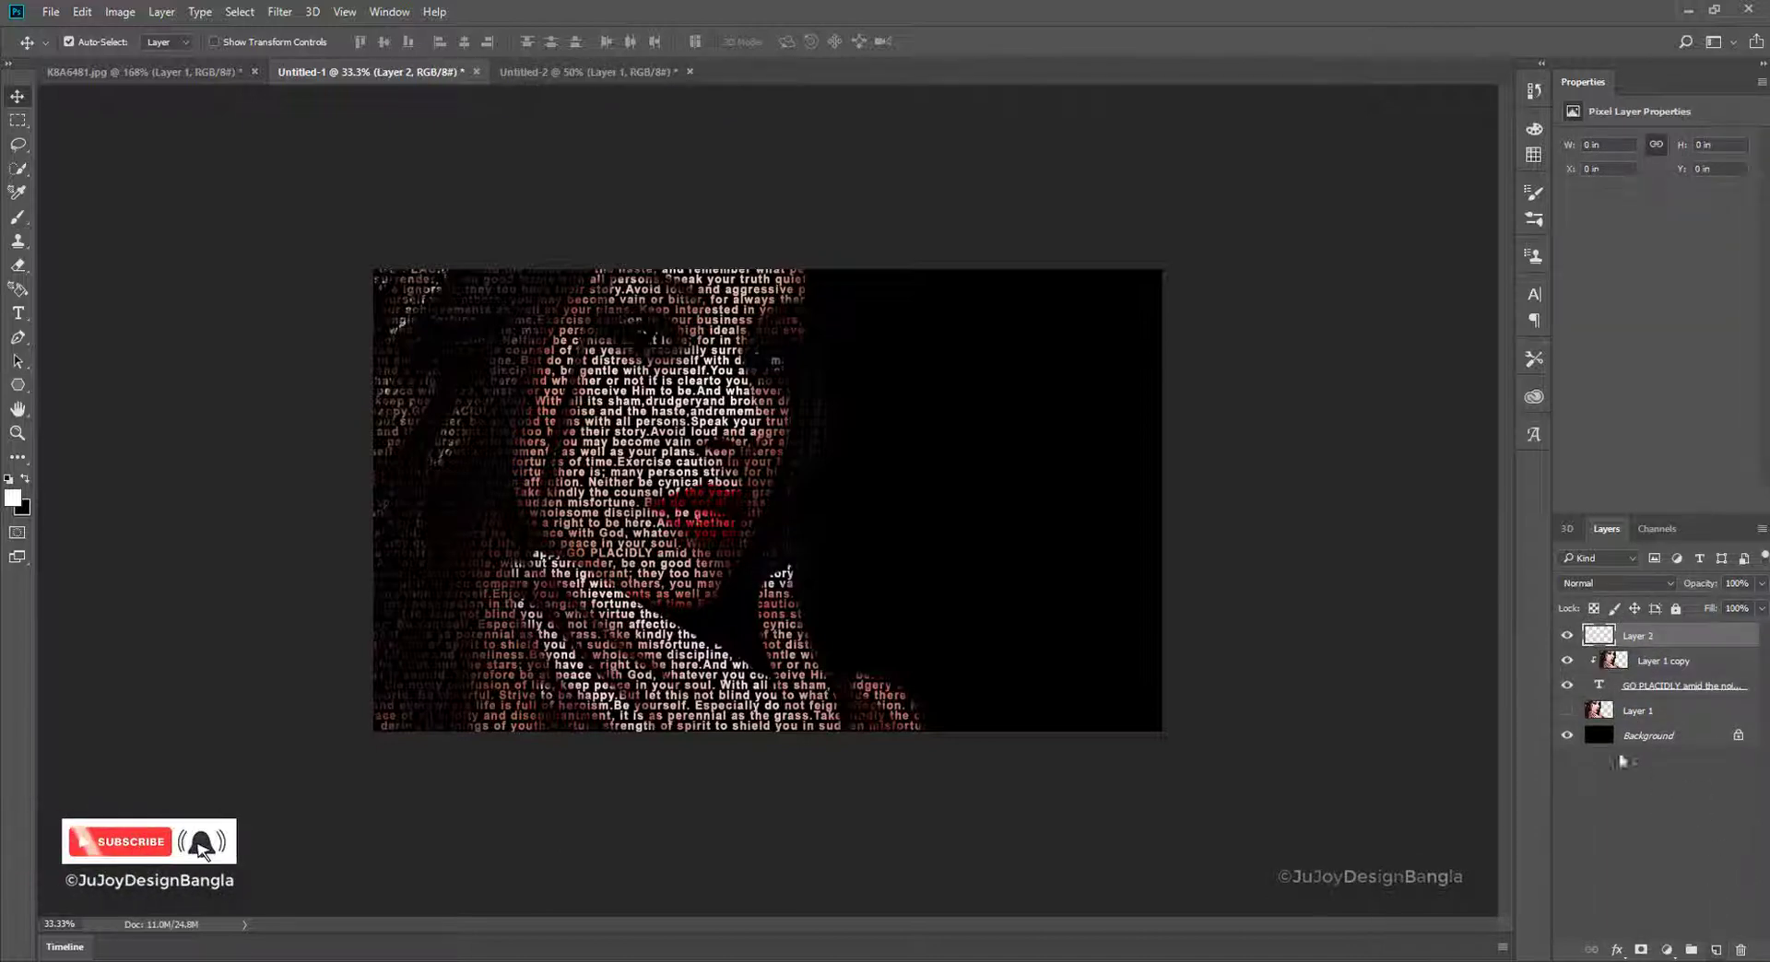
click(13, 499)
text(ff0000)
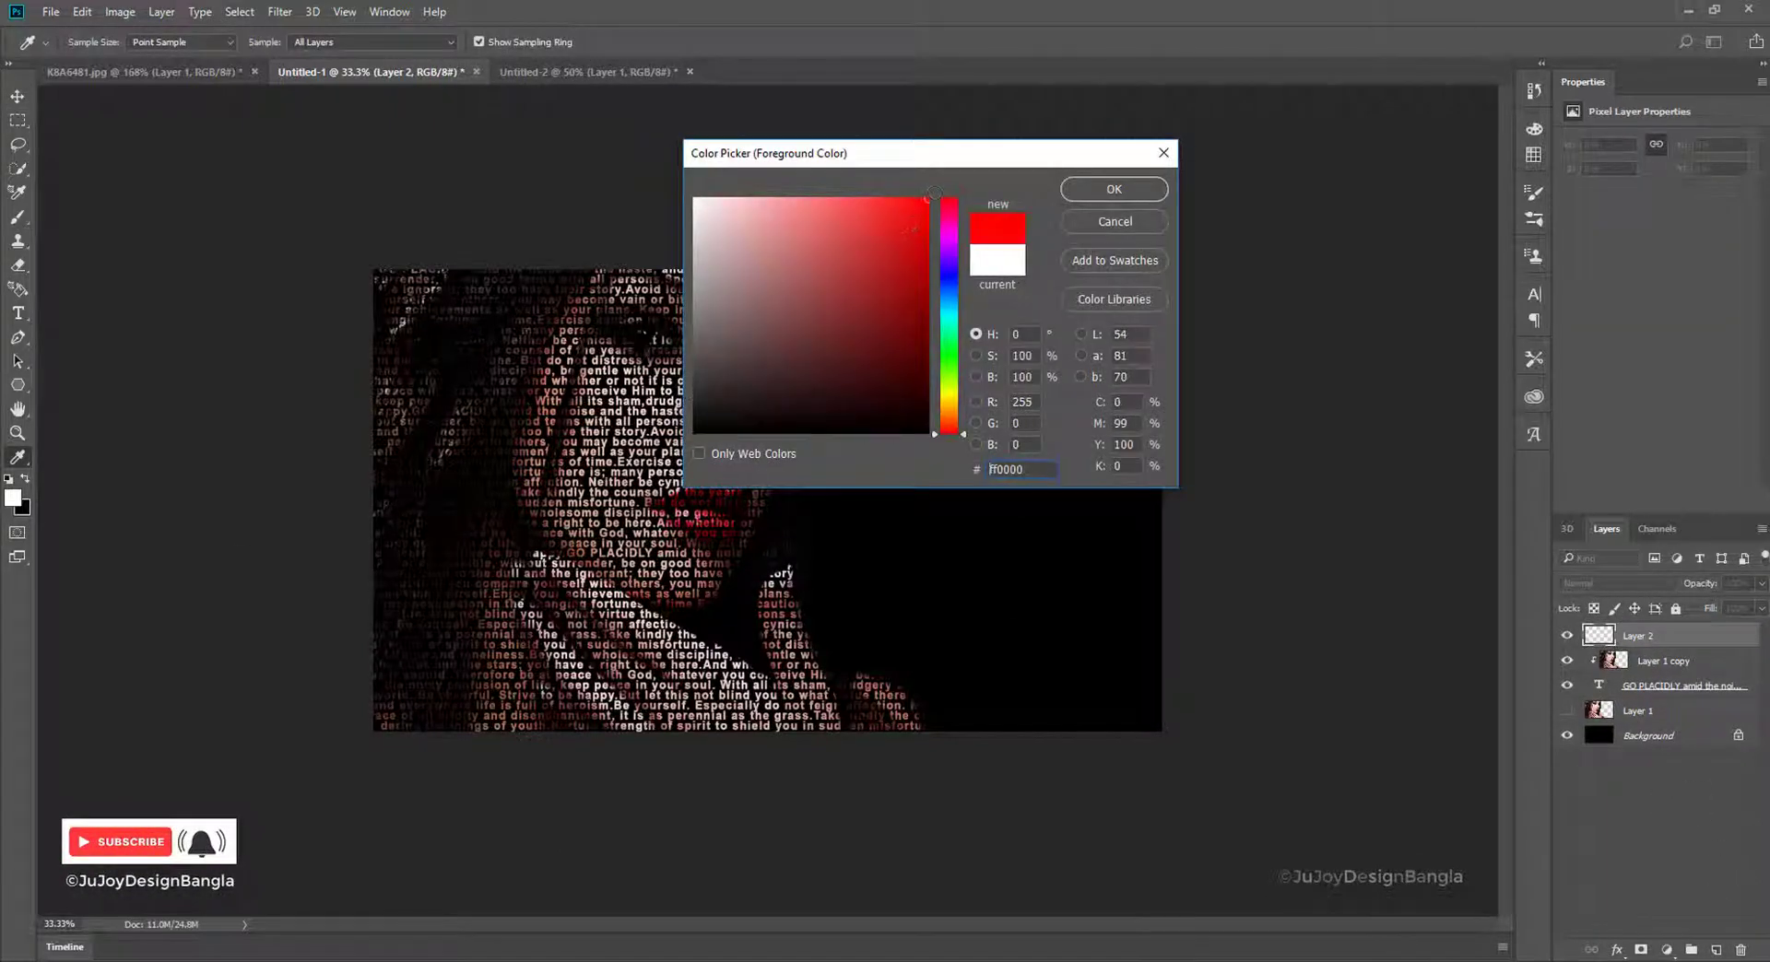
click(1150, 193)
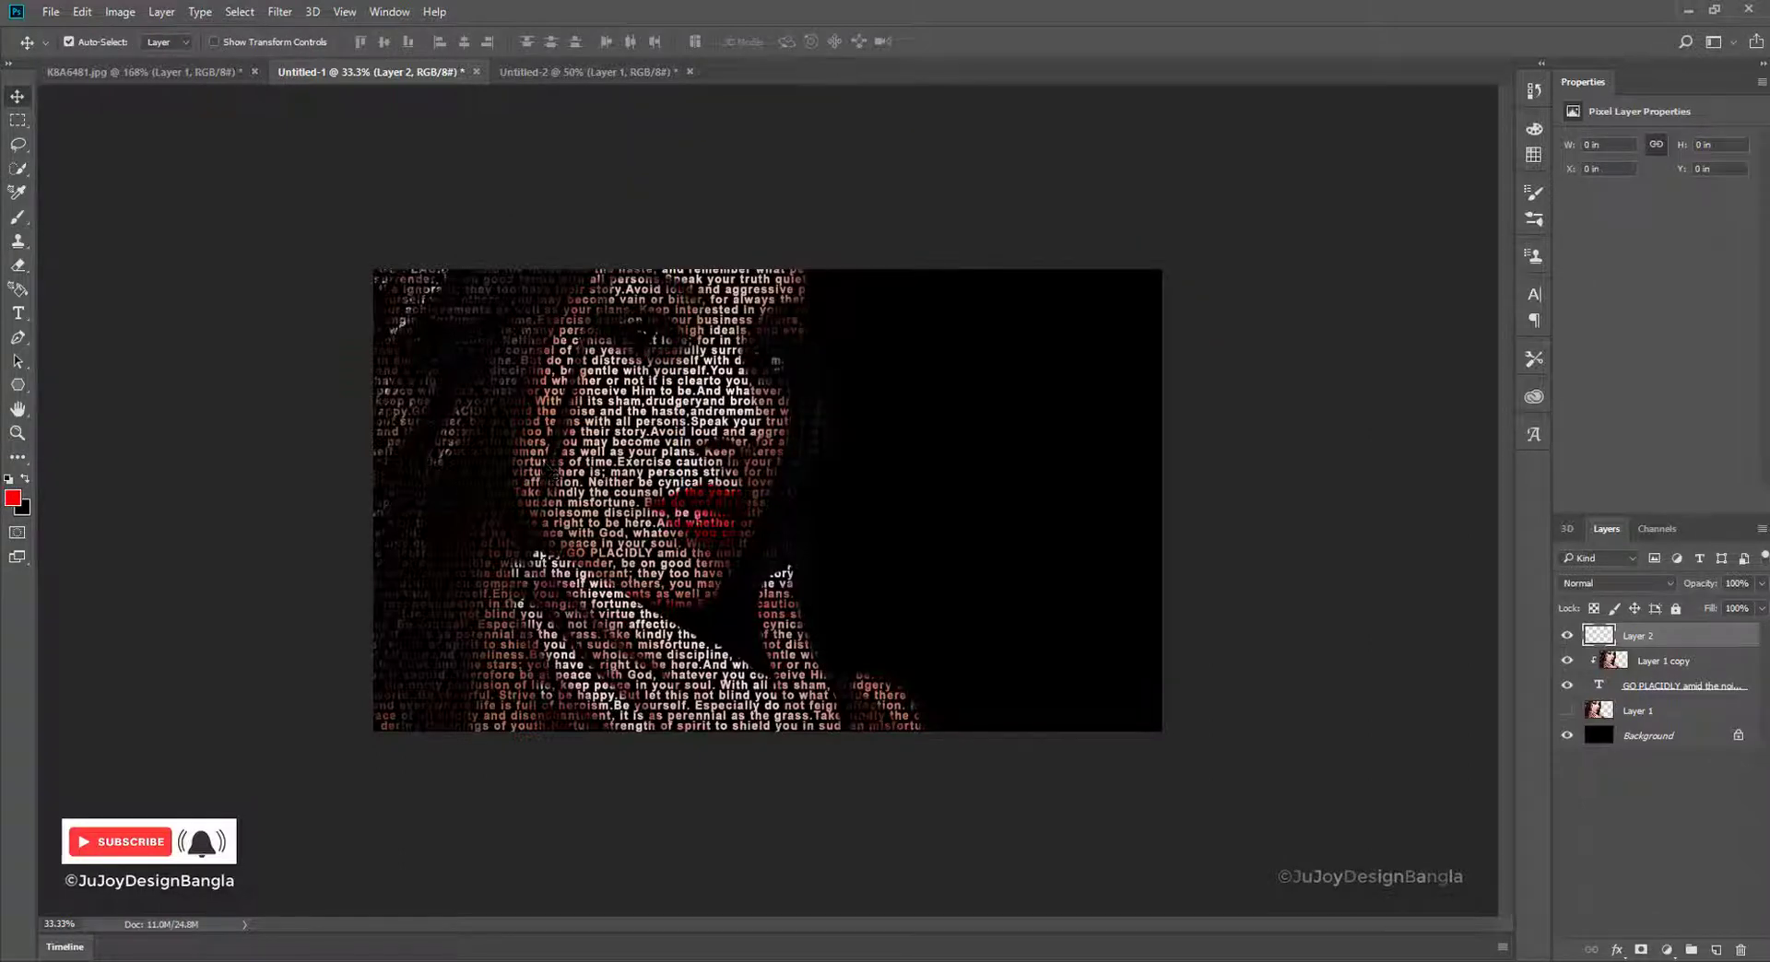
- Paint one soft red spot with a 1300 px brush in the empty black area beside the portrait
right_click(17, 219)
click(123, 221)
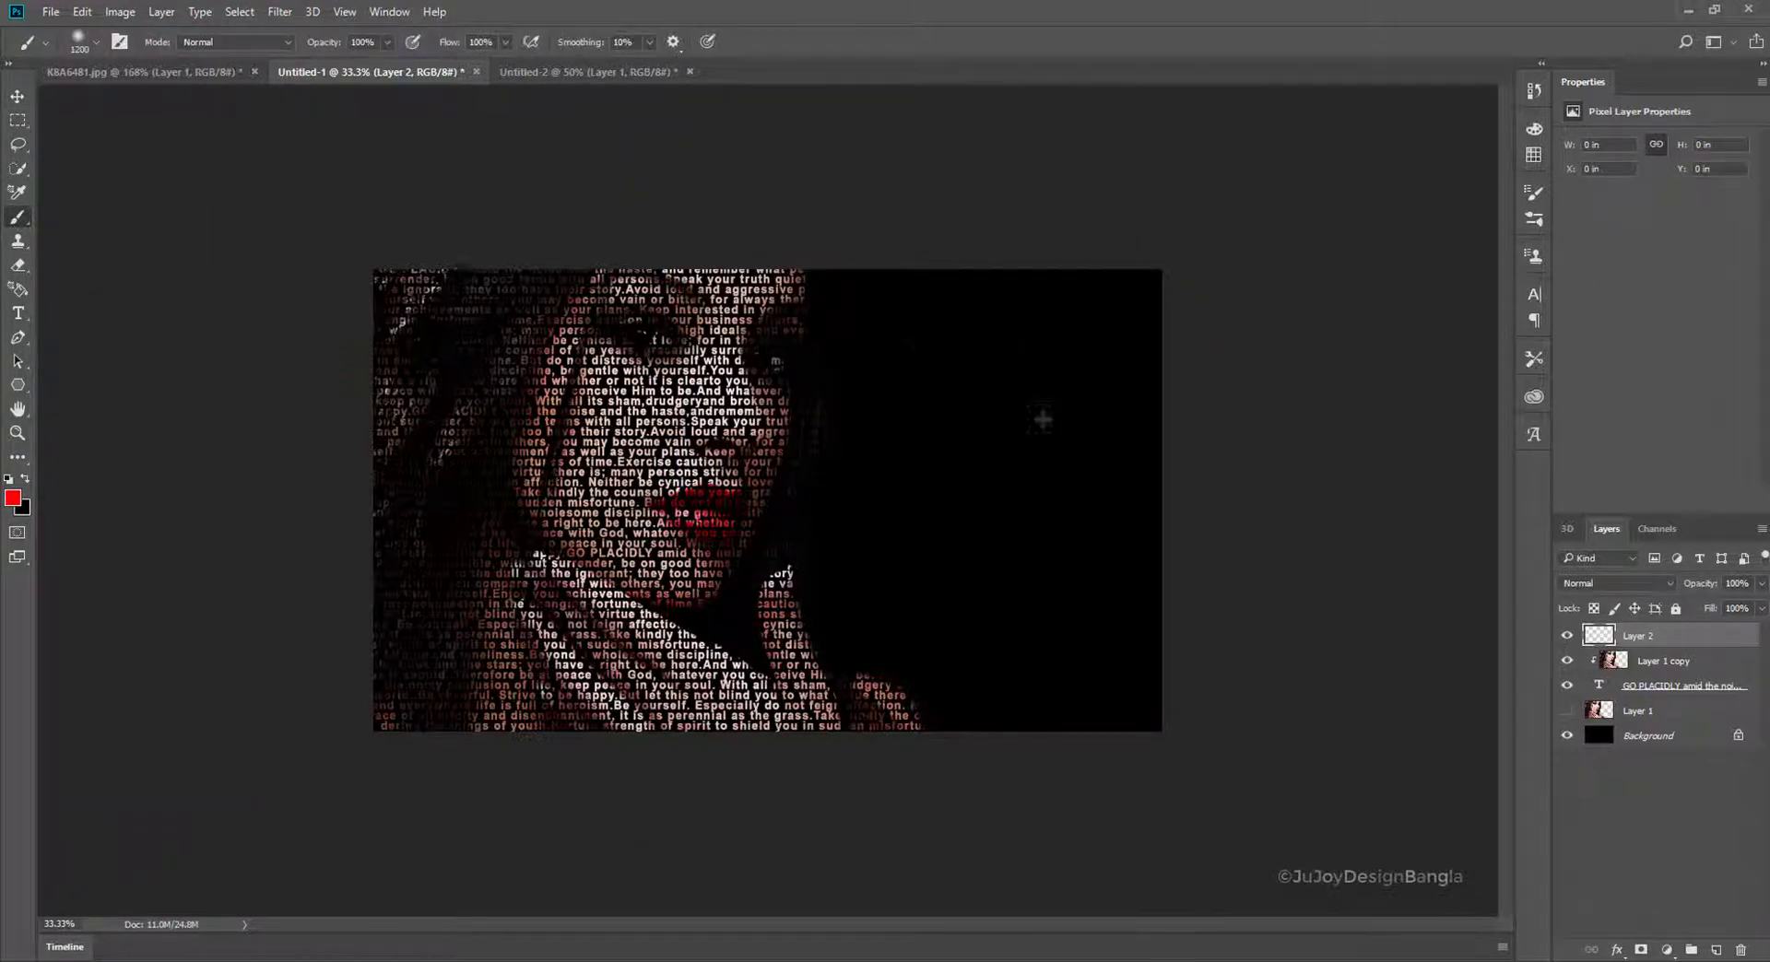
key(bracketright)
click(1044, 410)
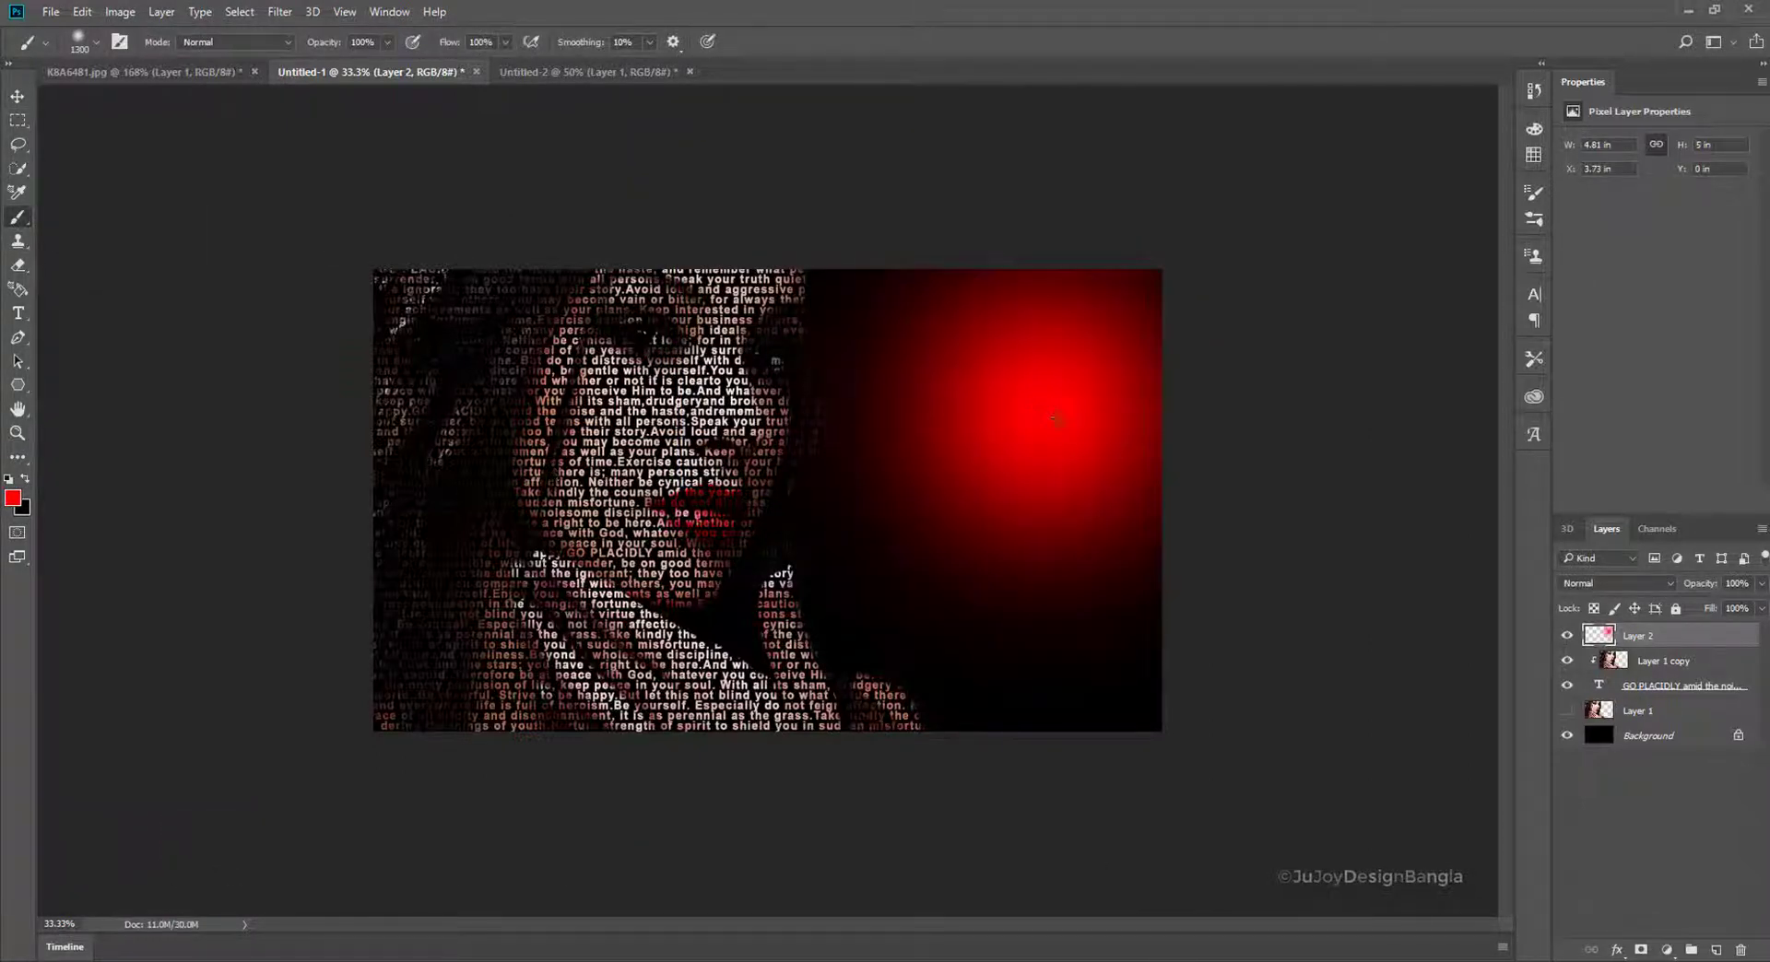
- Transform the red glow to about 175% width and 153% height, rotate it about 13°, and place it against the canvas's right edge
key(ctrl+t)
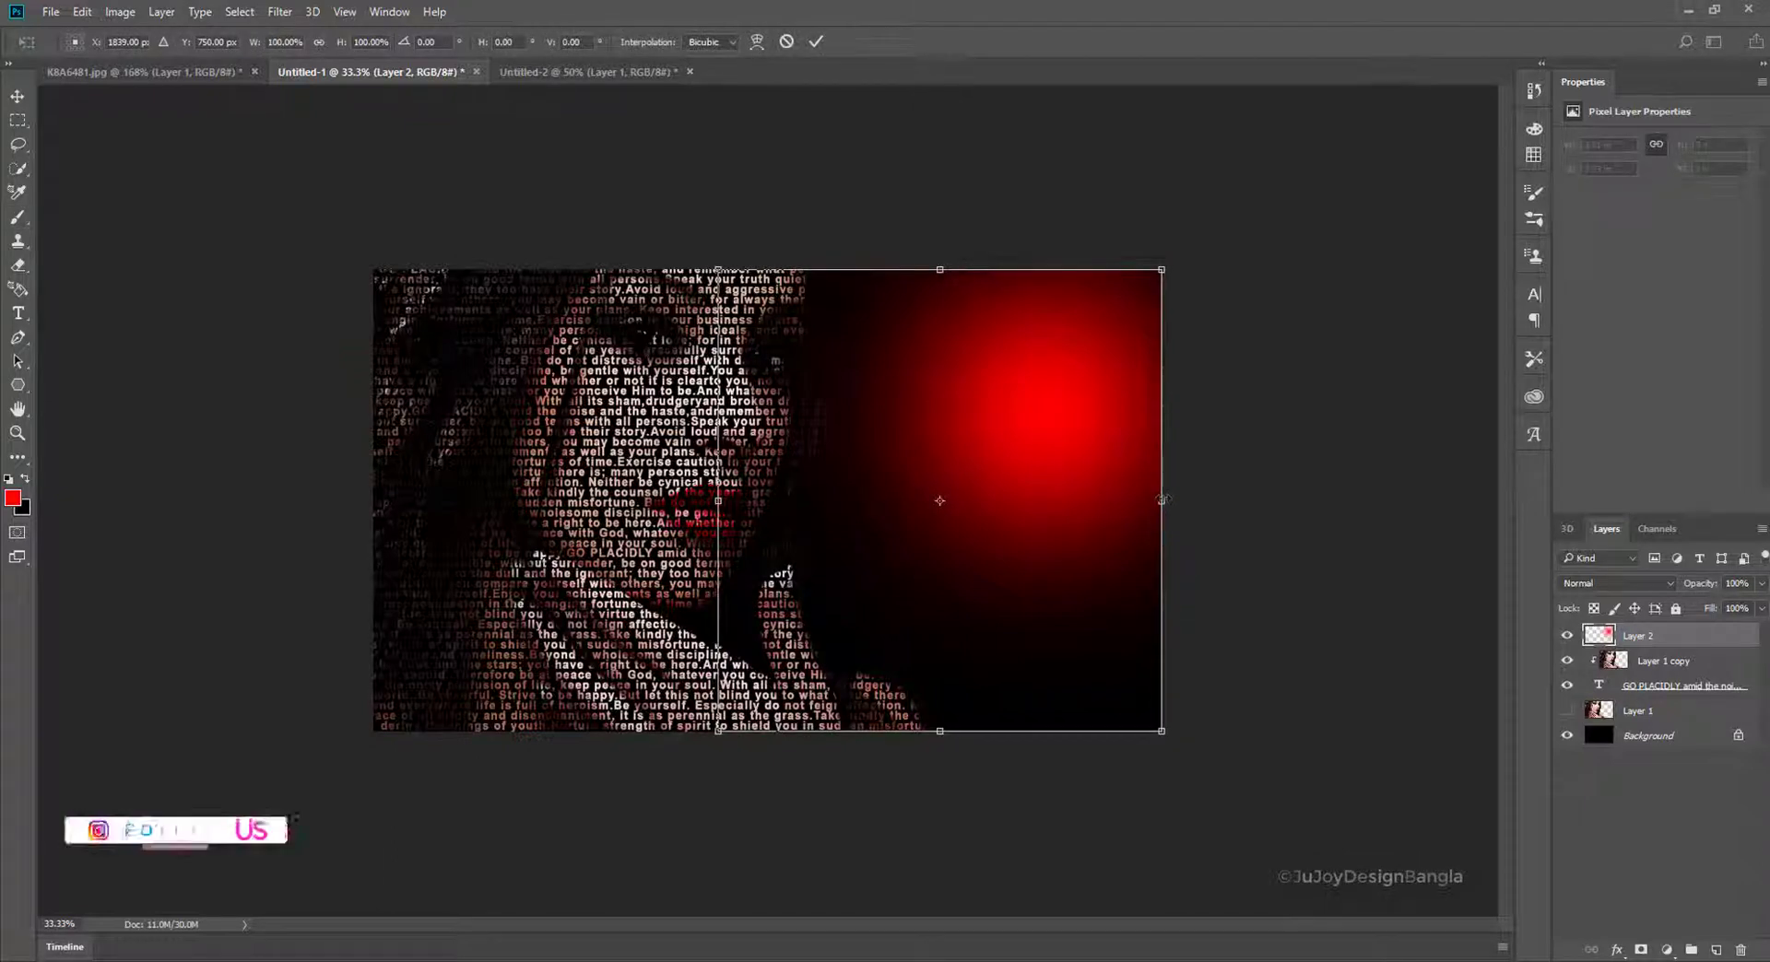
drag(1162, 500, 1330, 500)
drag(939, 731, 940, 853)
drag(1368, 308, 1401, 414)
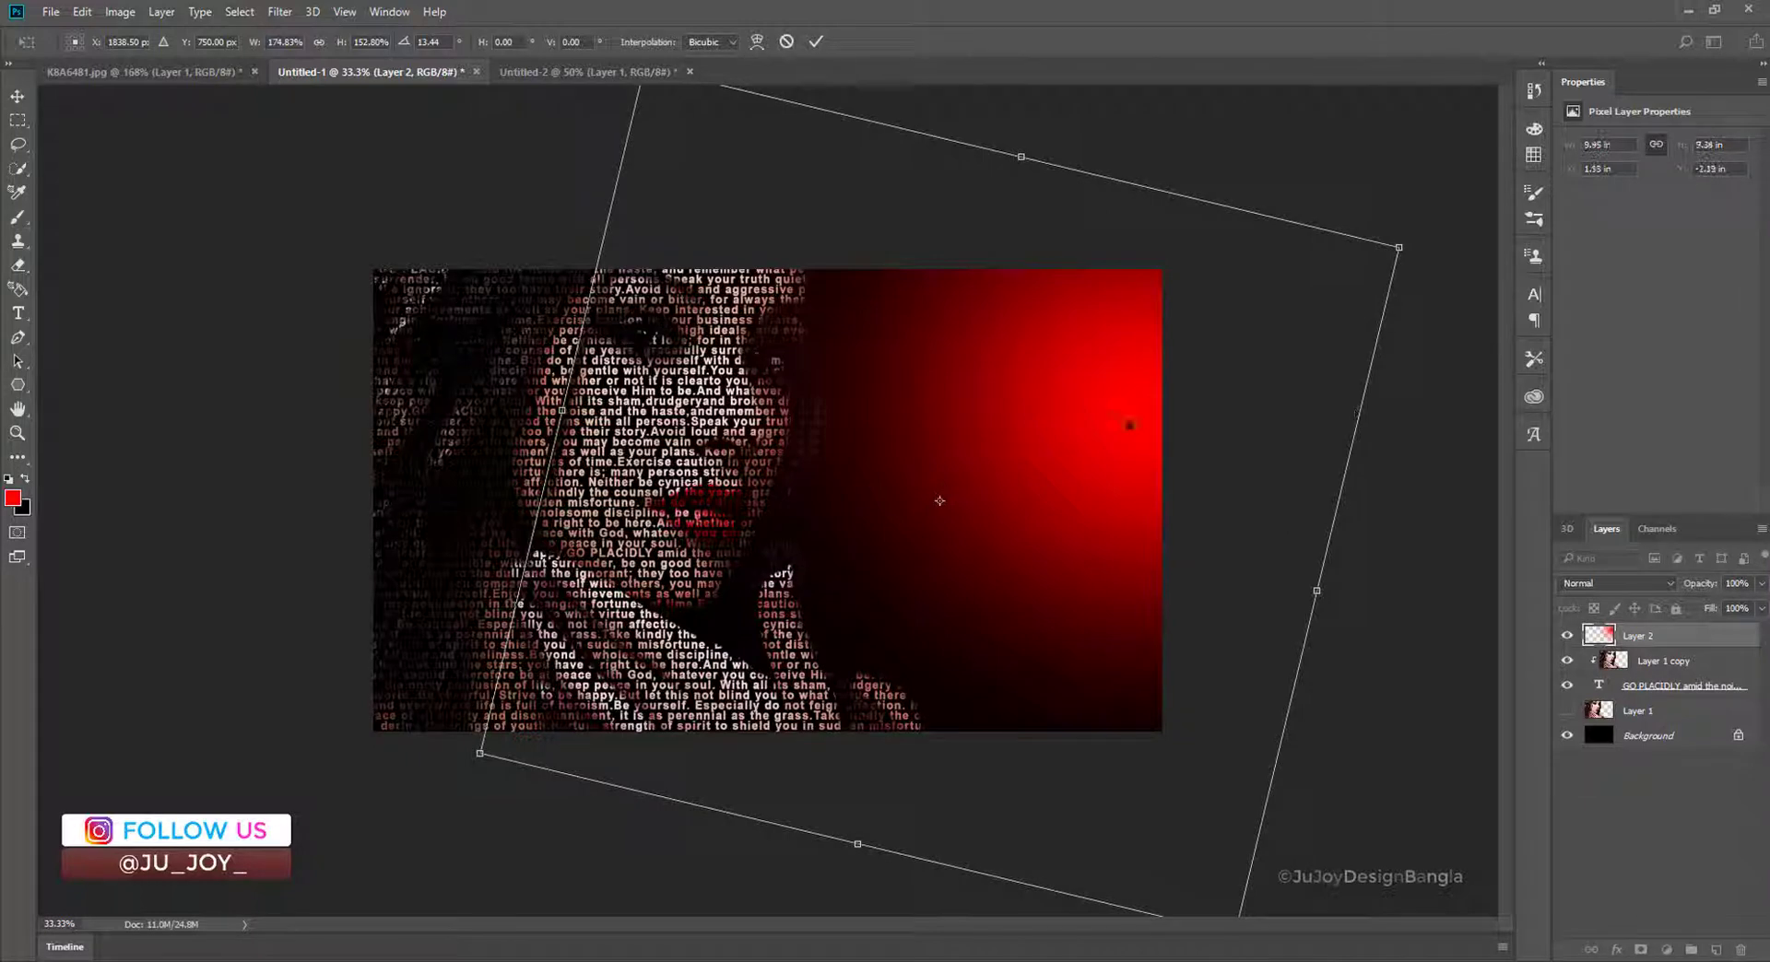
drag(1129, 426, 1132, 408)
key(Return)
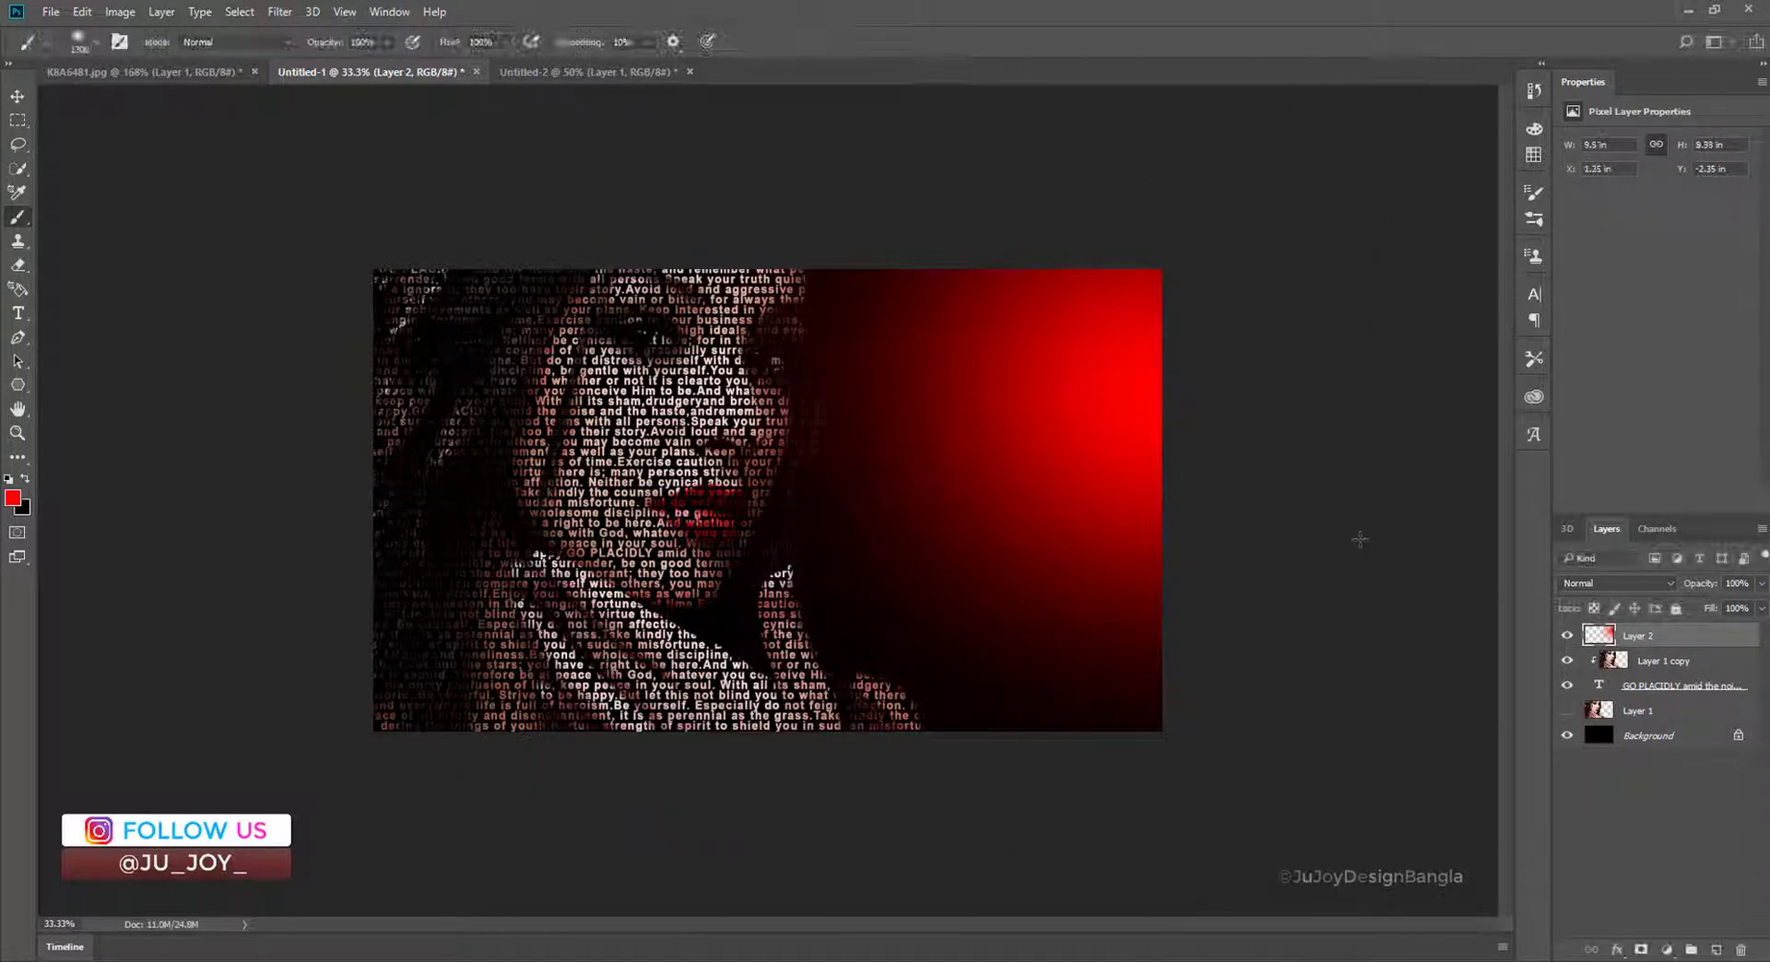
key(b)
- Add a gradient fill layer with the Violet, Orange preset above Layer 1 copy and clip it to the layers below
click(1646, 663)
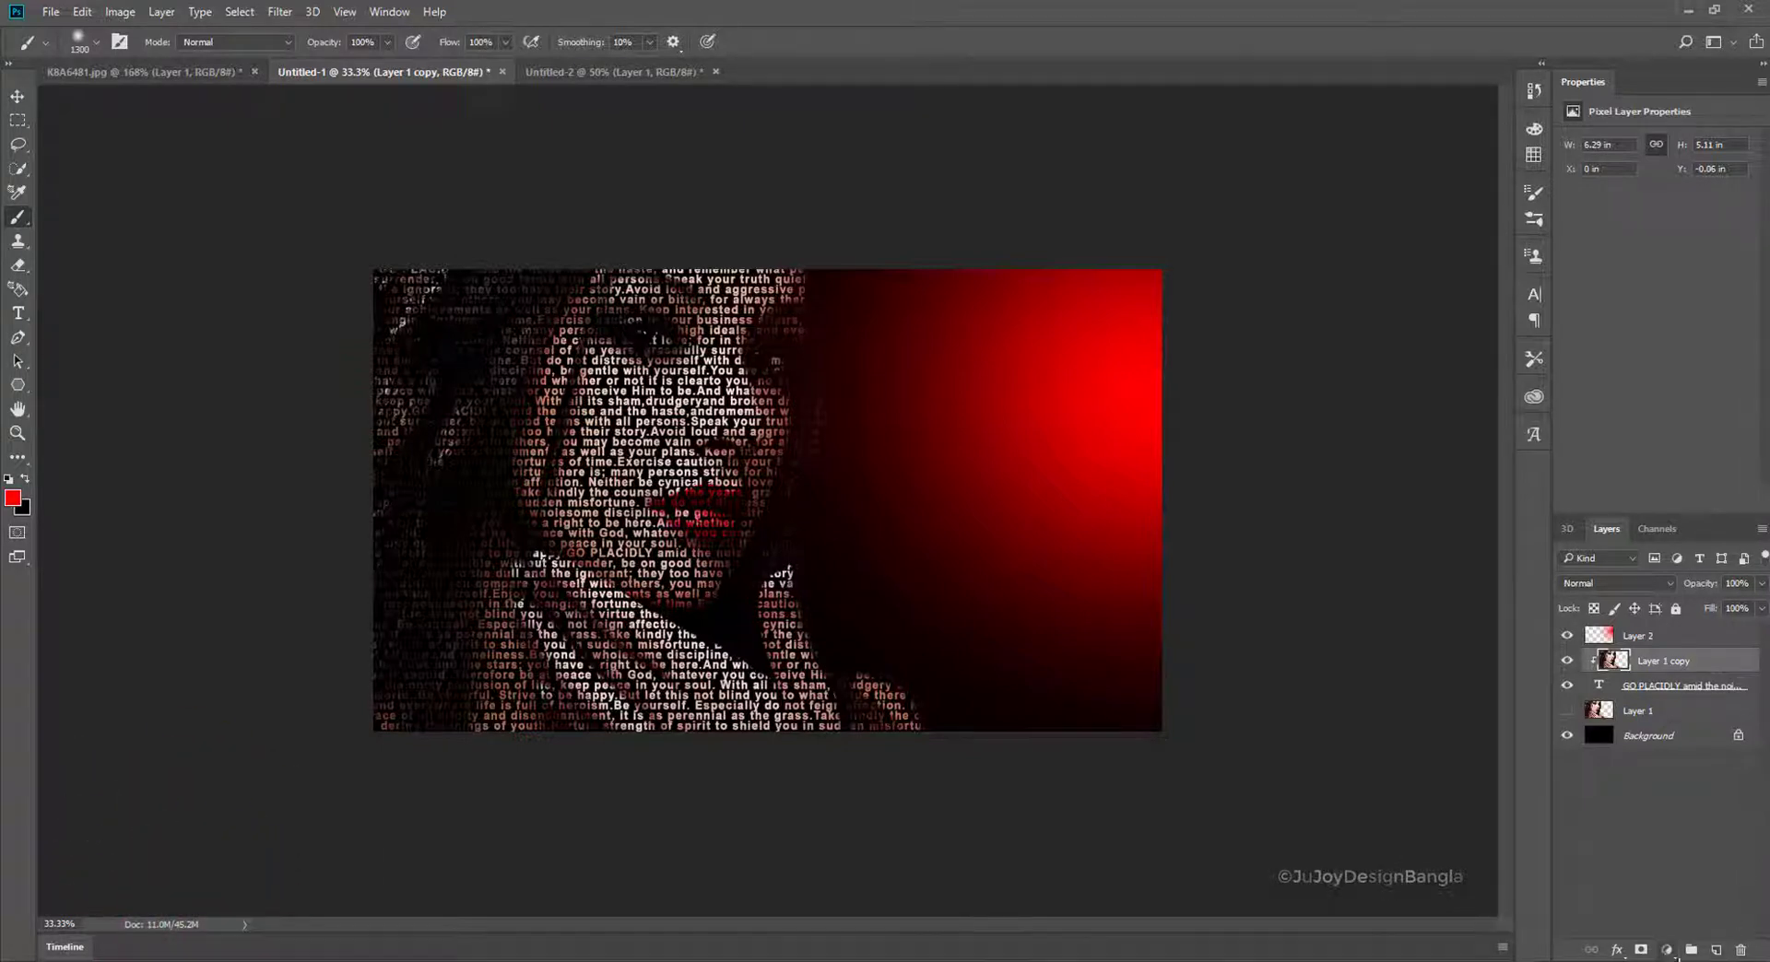
click(1666, 949)
click(1642, 575)
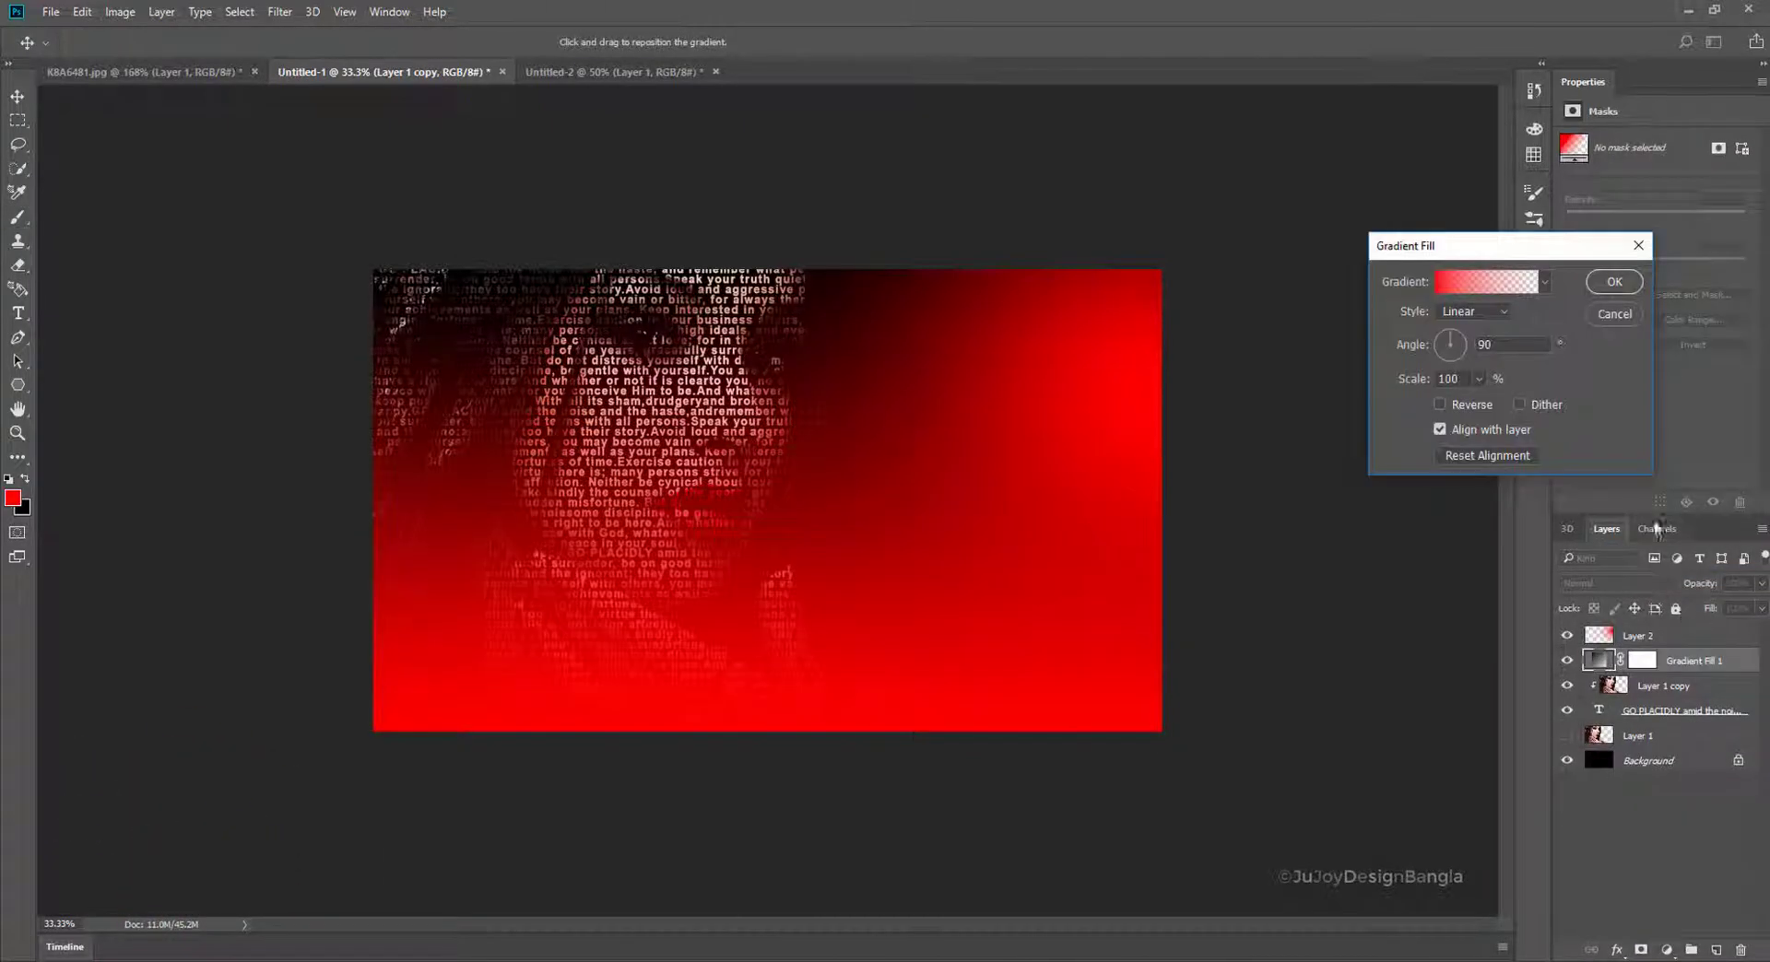
click(1478, 280)
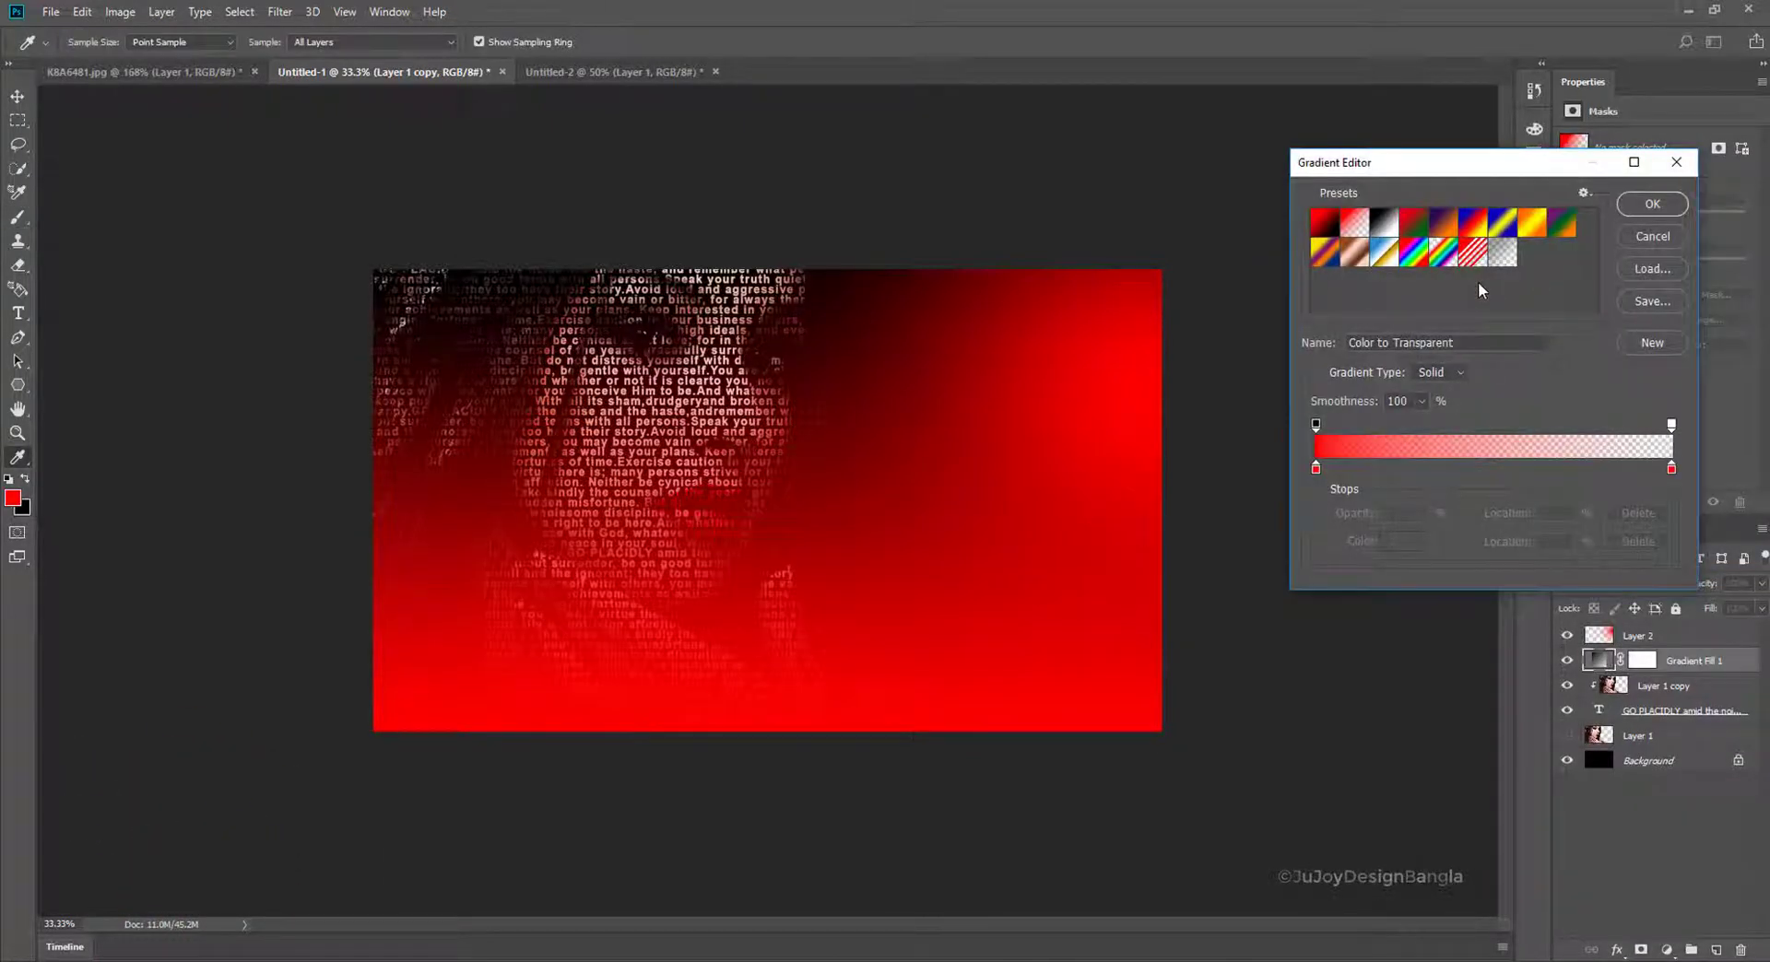
click(1447, 222)
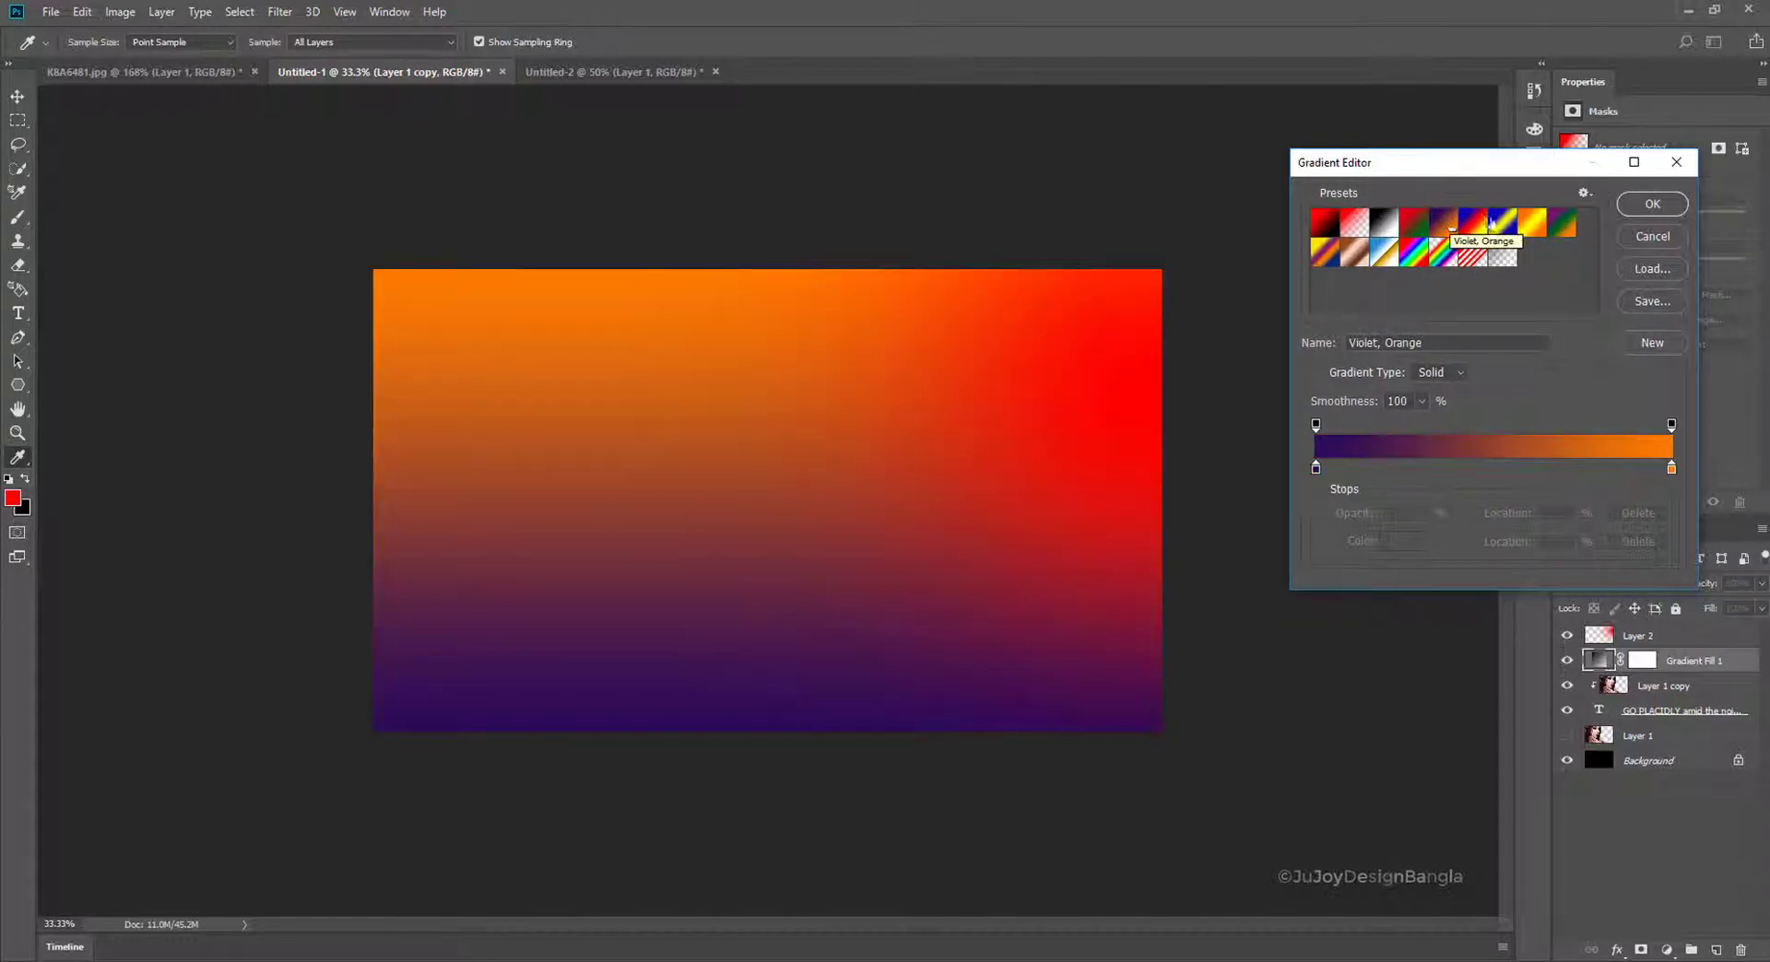
click(1652, 204)
click(1614, 282)
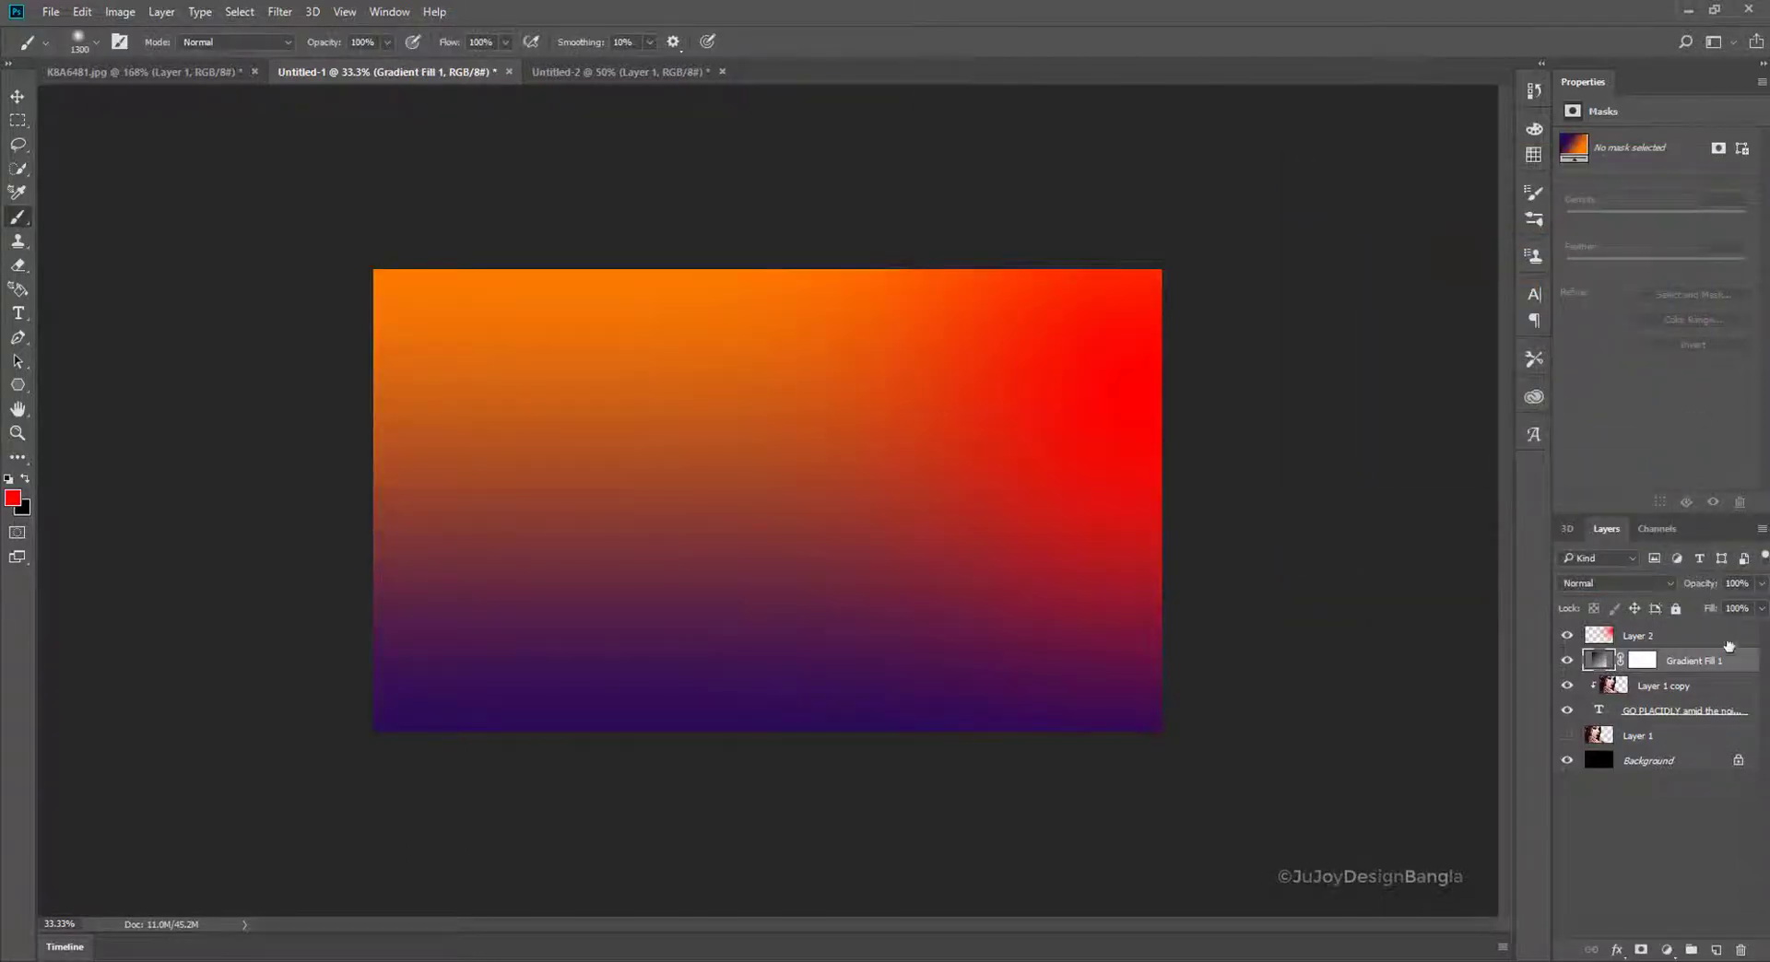
right_click(1723, 660)
click(1622, 457)
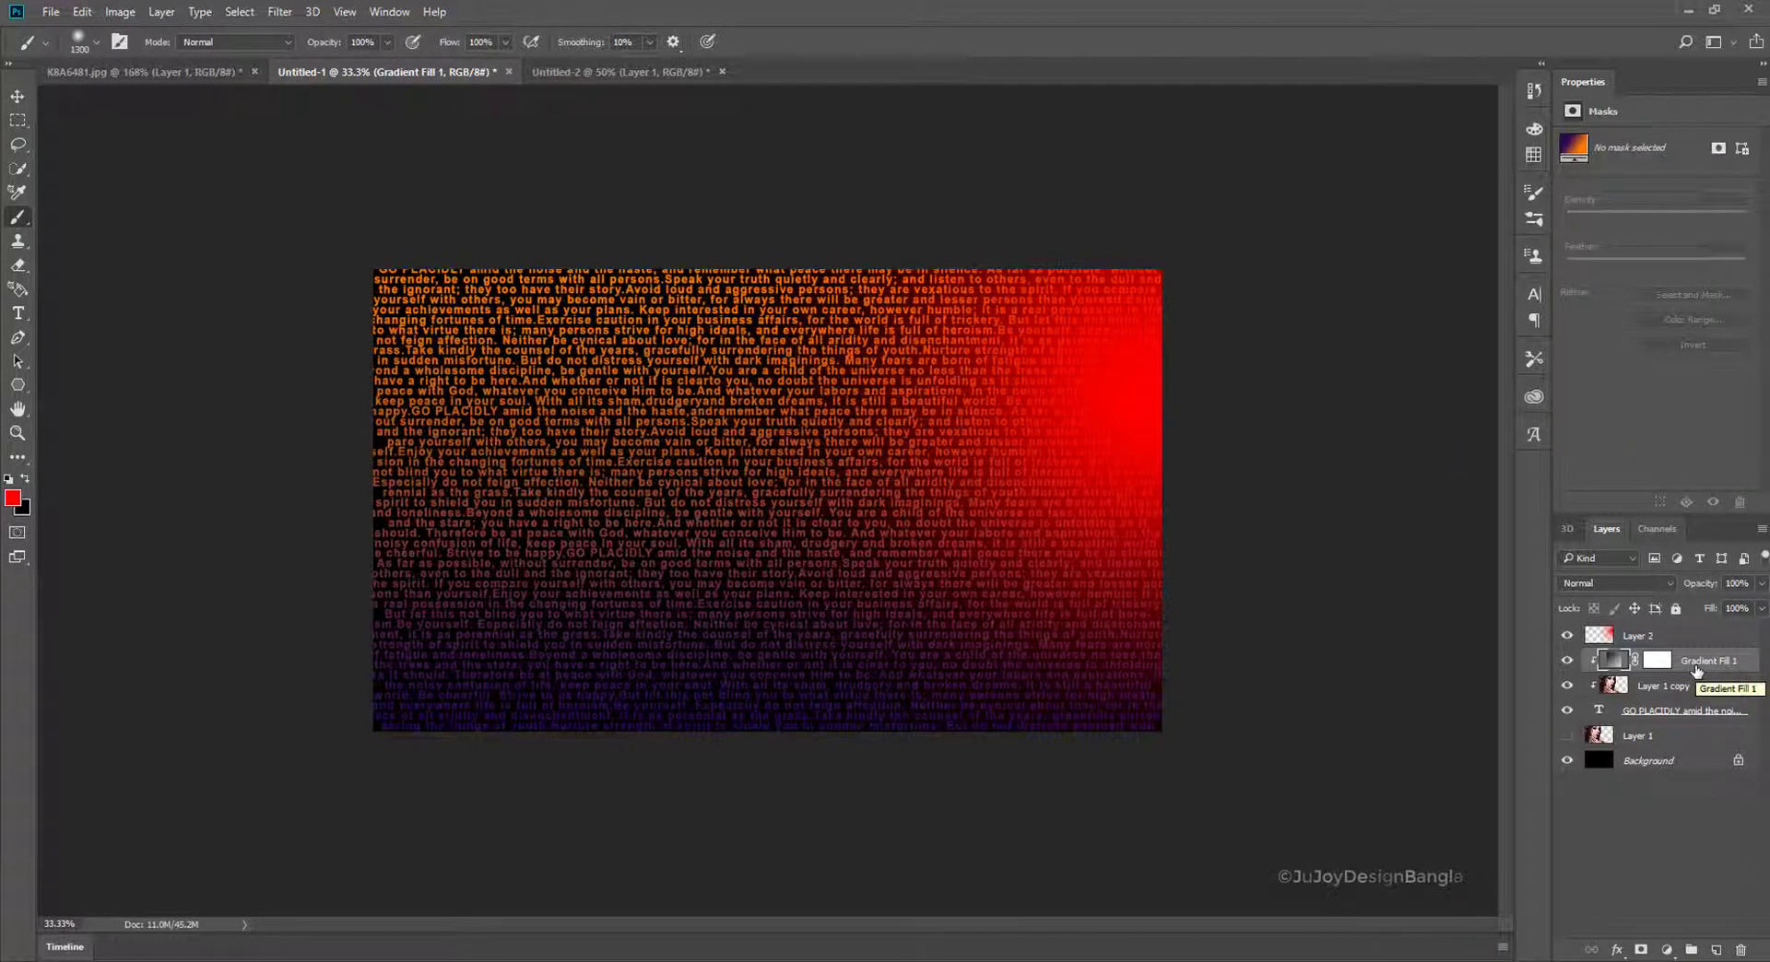
drag(1696, 671, 1698, 687)
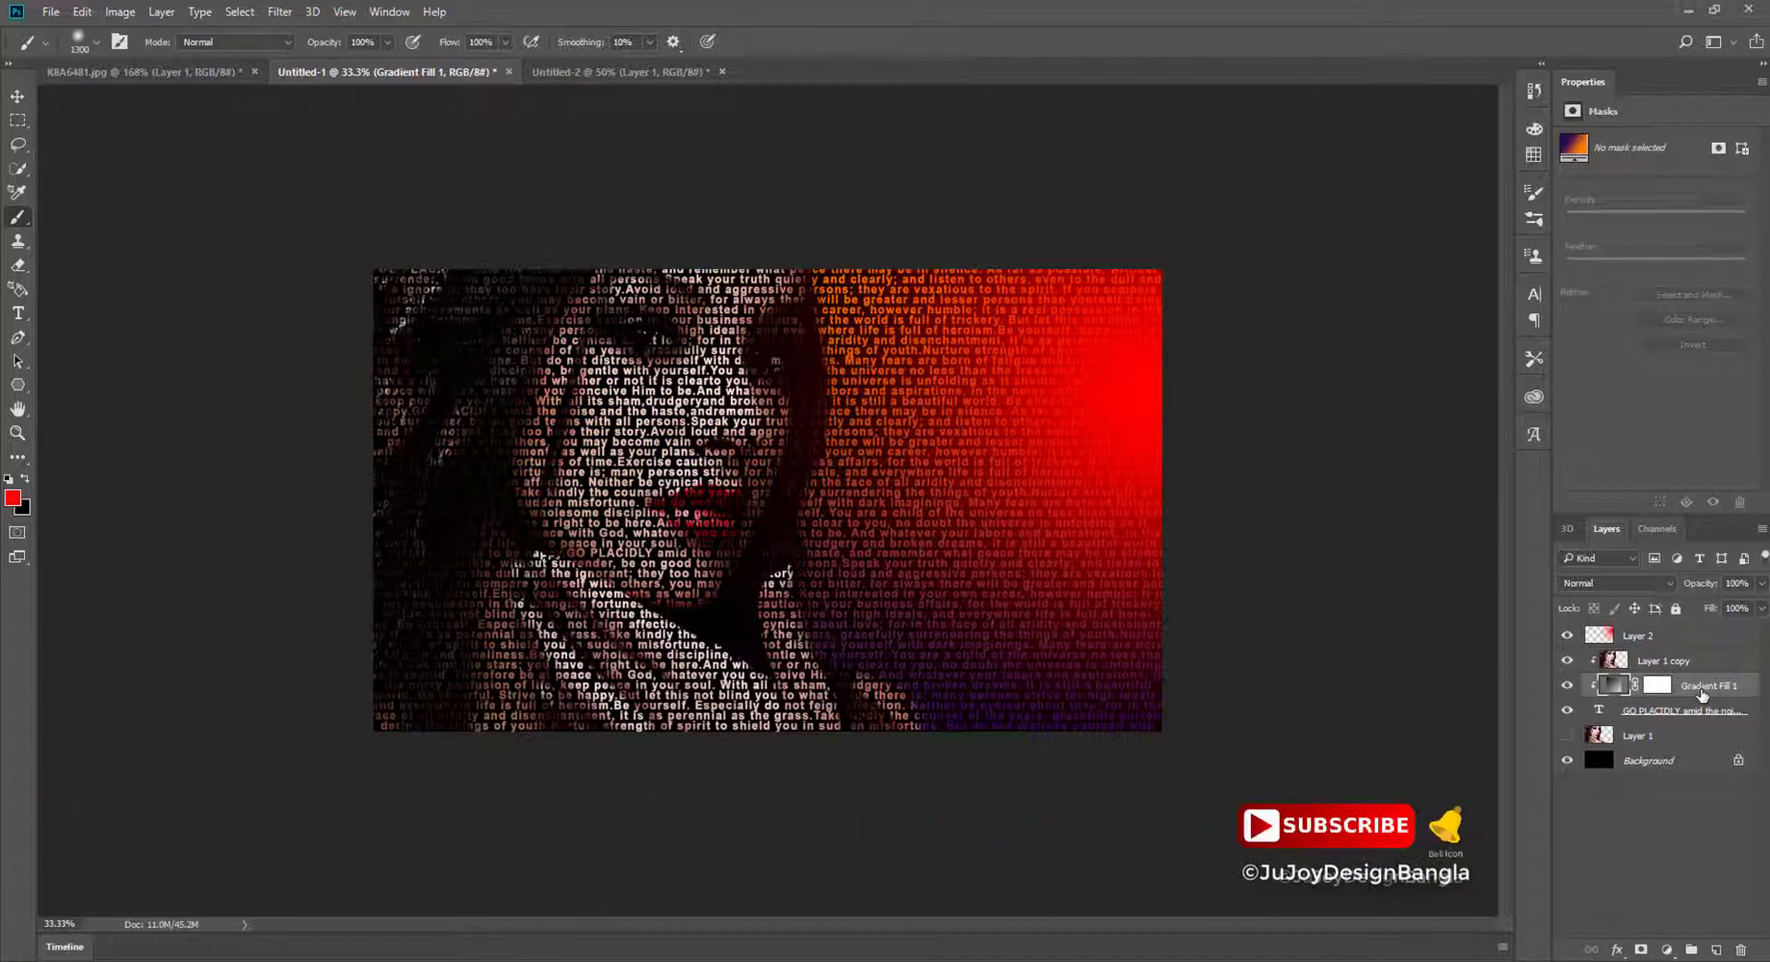
drag(1702, 696, 1700, 651)
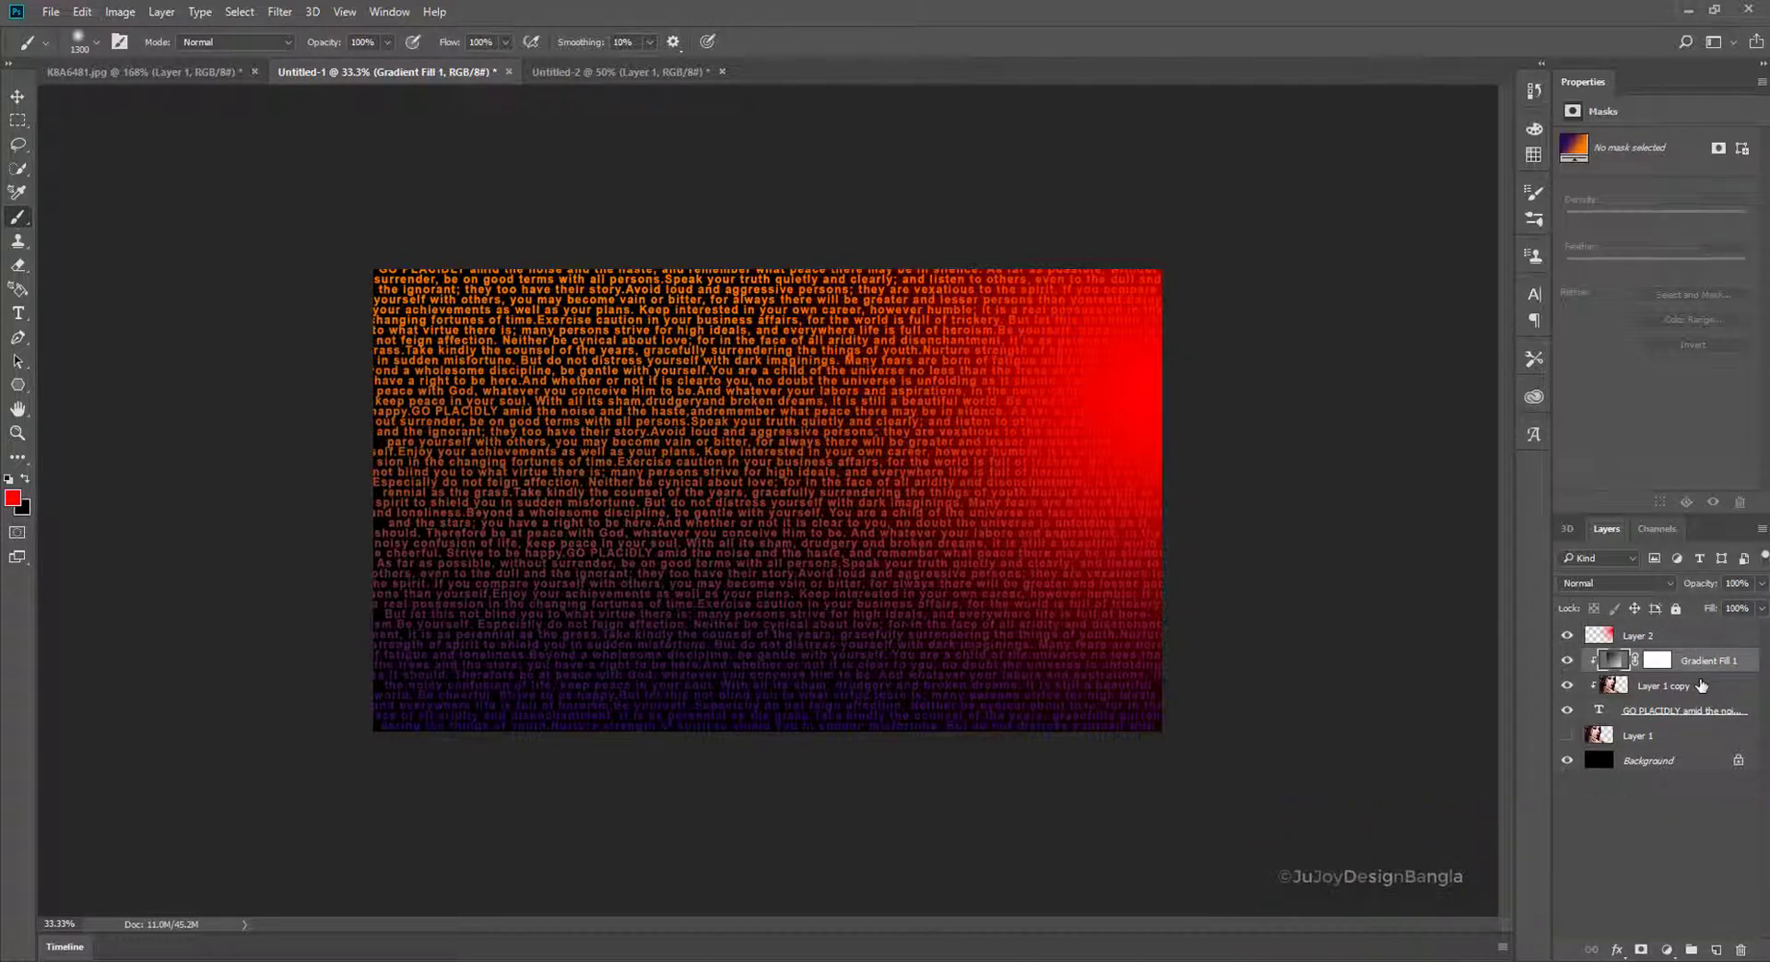
key(Delete)
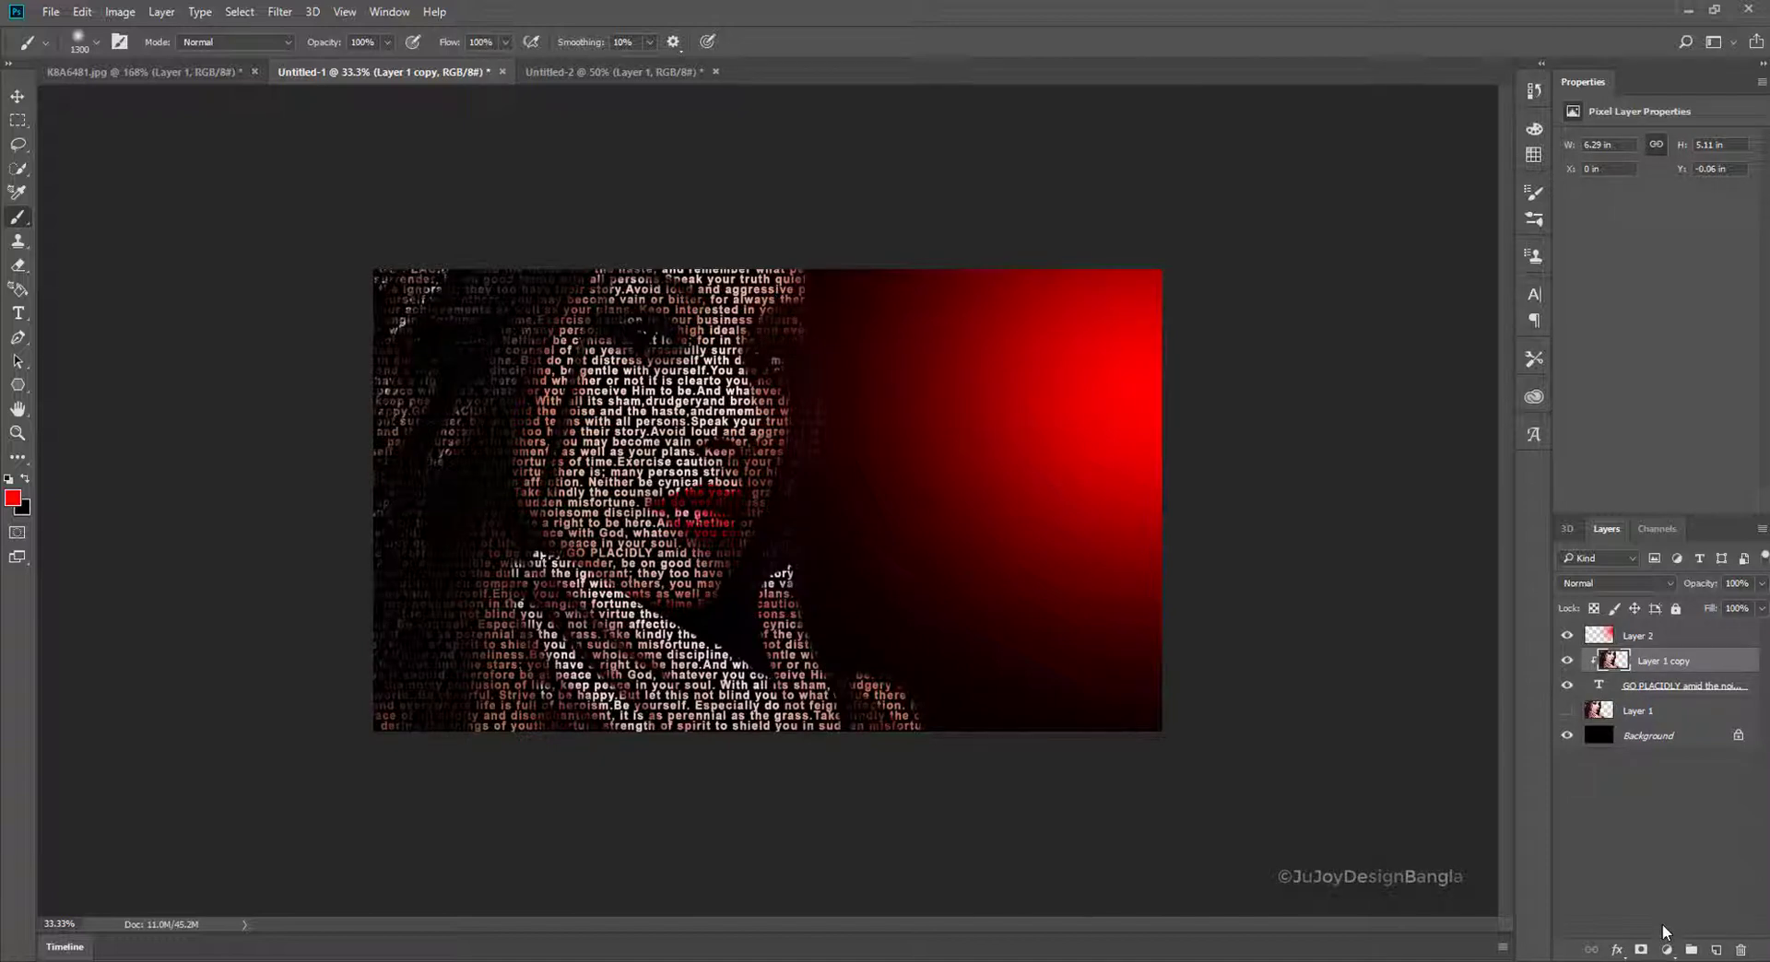
key(ctrl+z)
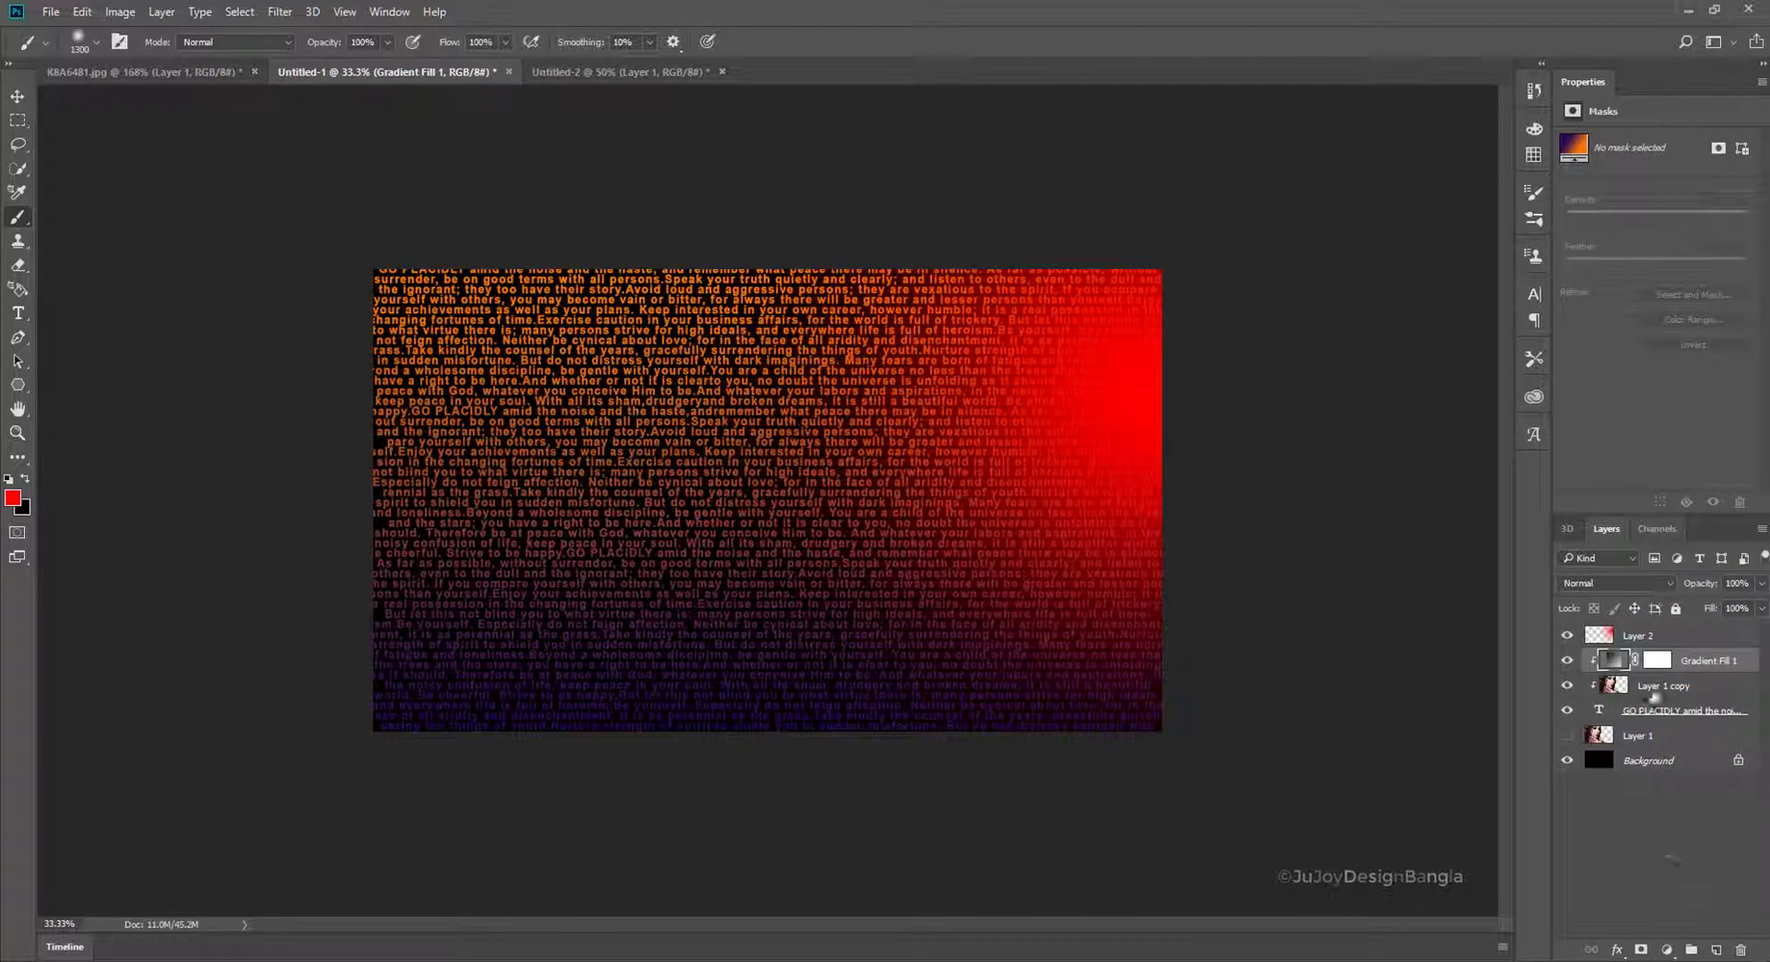
- Set the blend mode of the Gradient Fill 1 layer to Overlay
click(1636, 585)
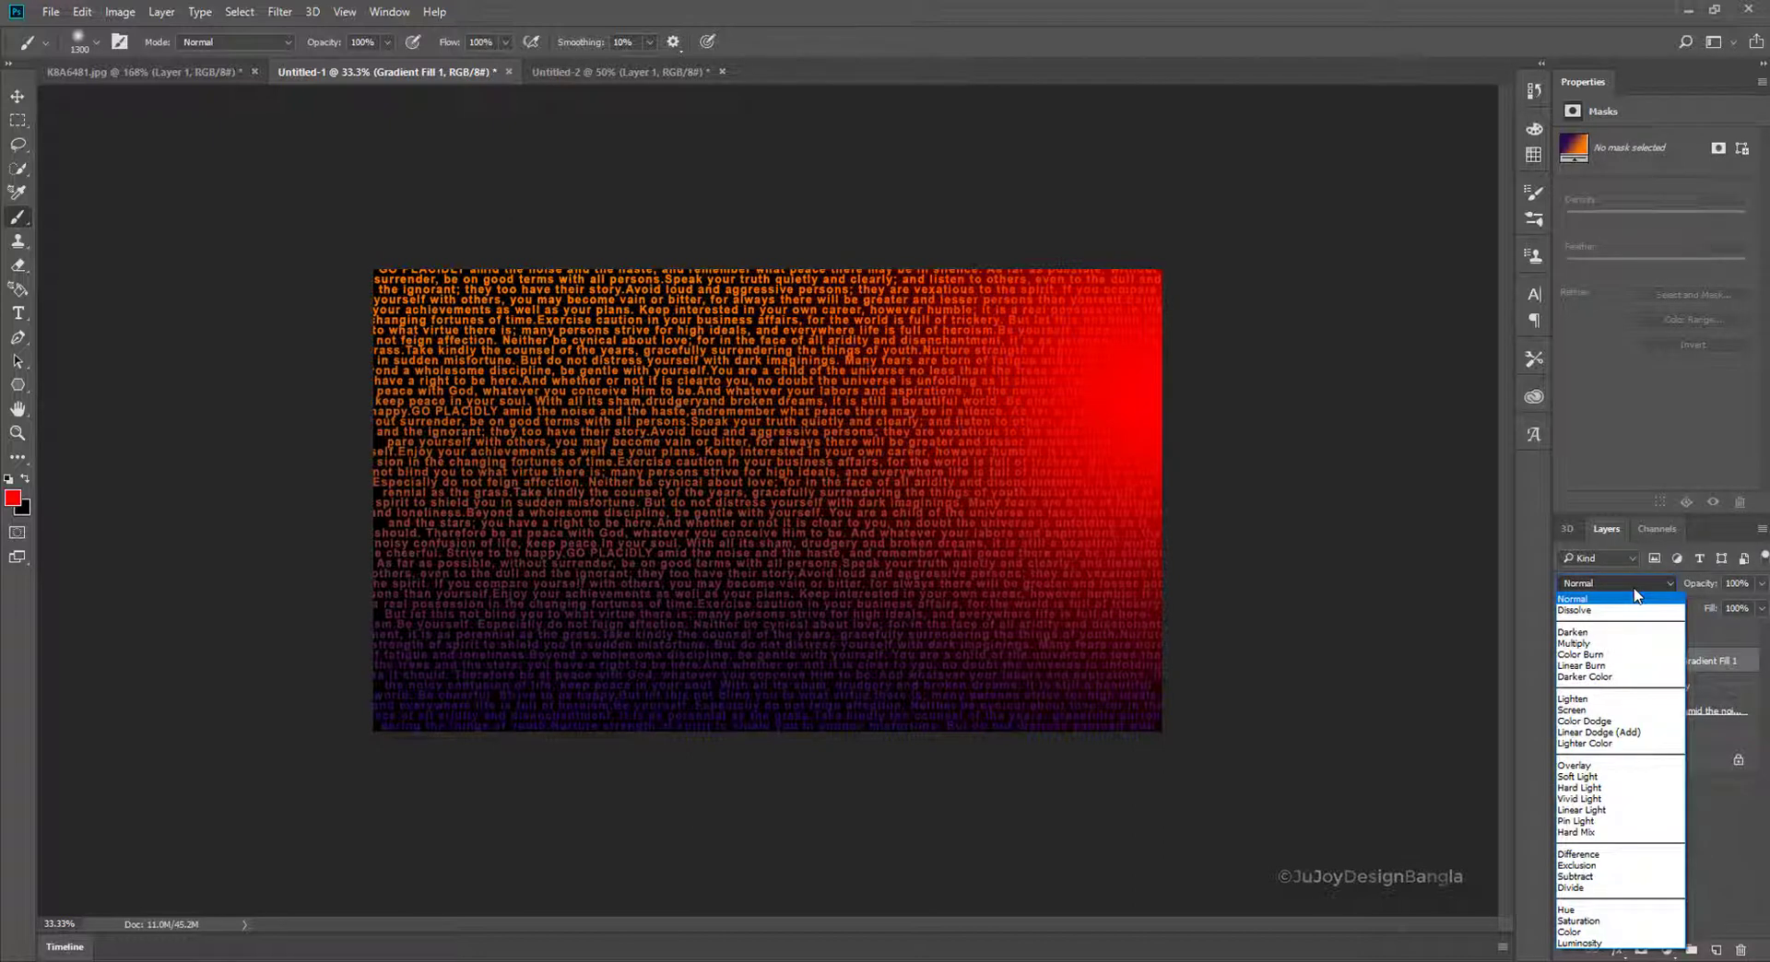
click(1609, 765)
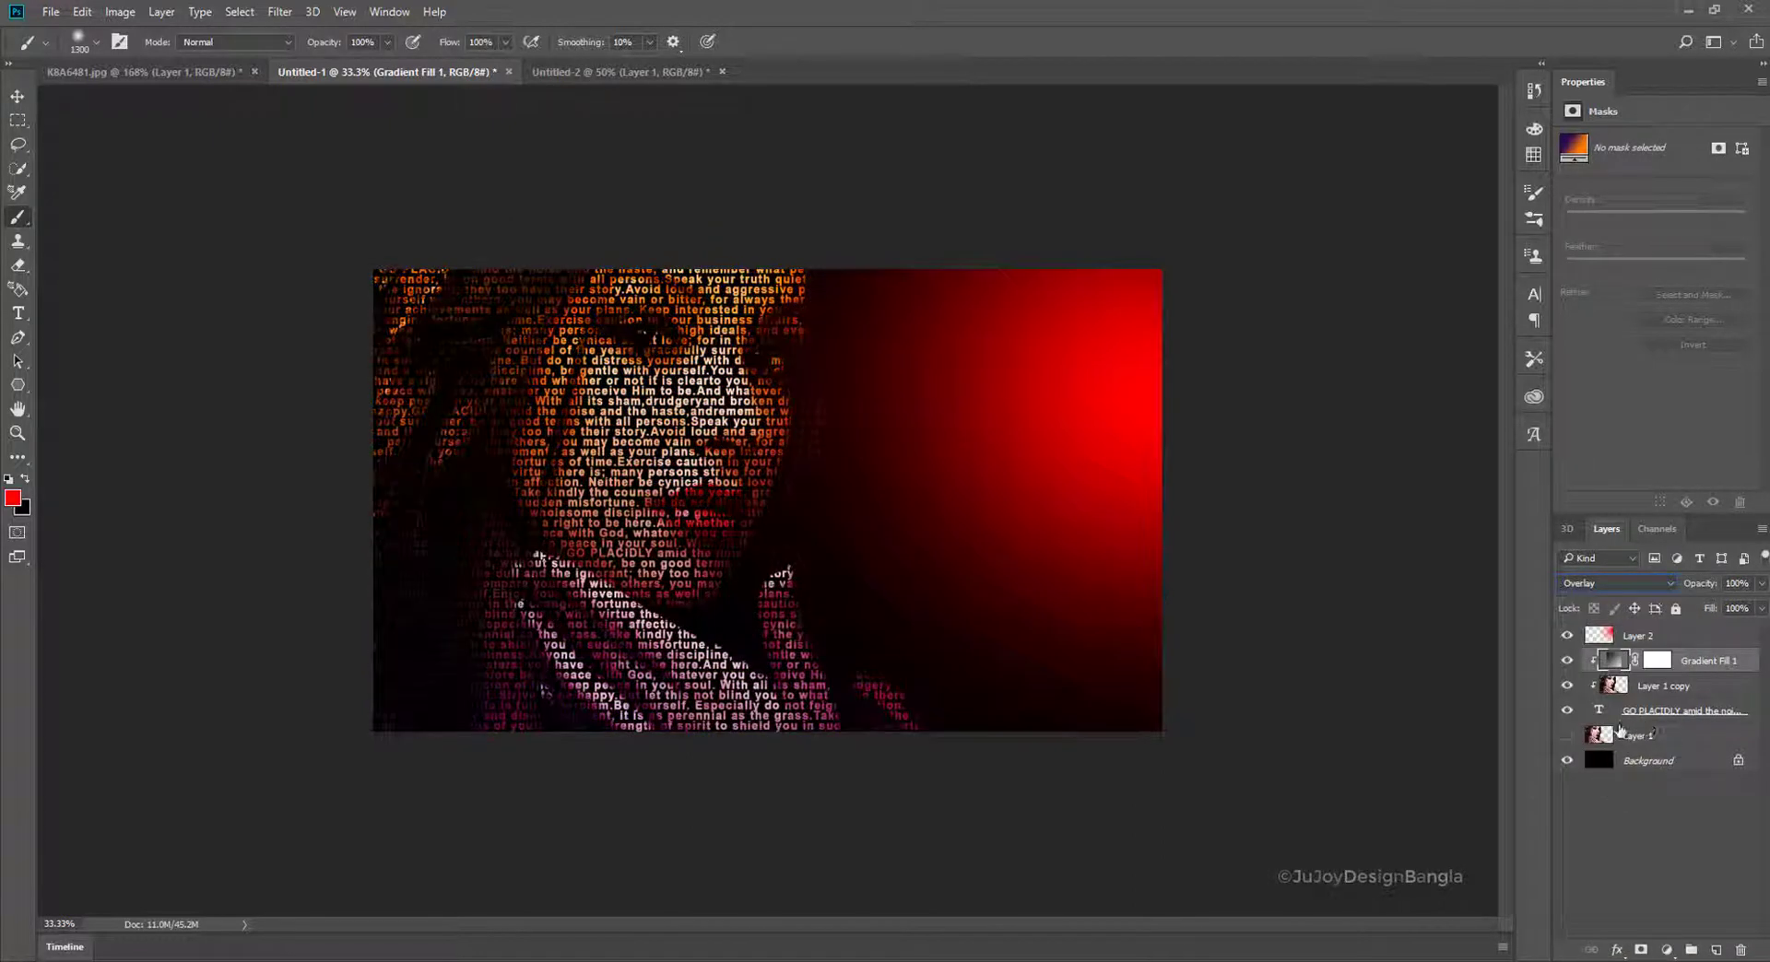
scroll(1462, 757, up, 3)
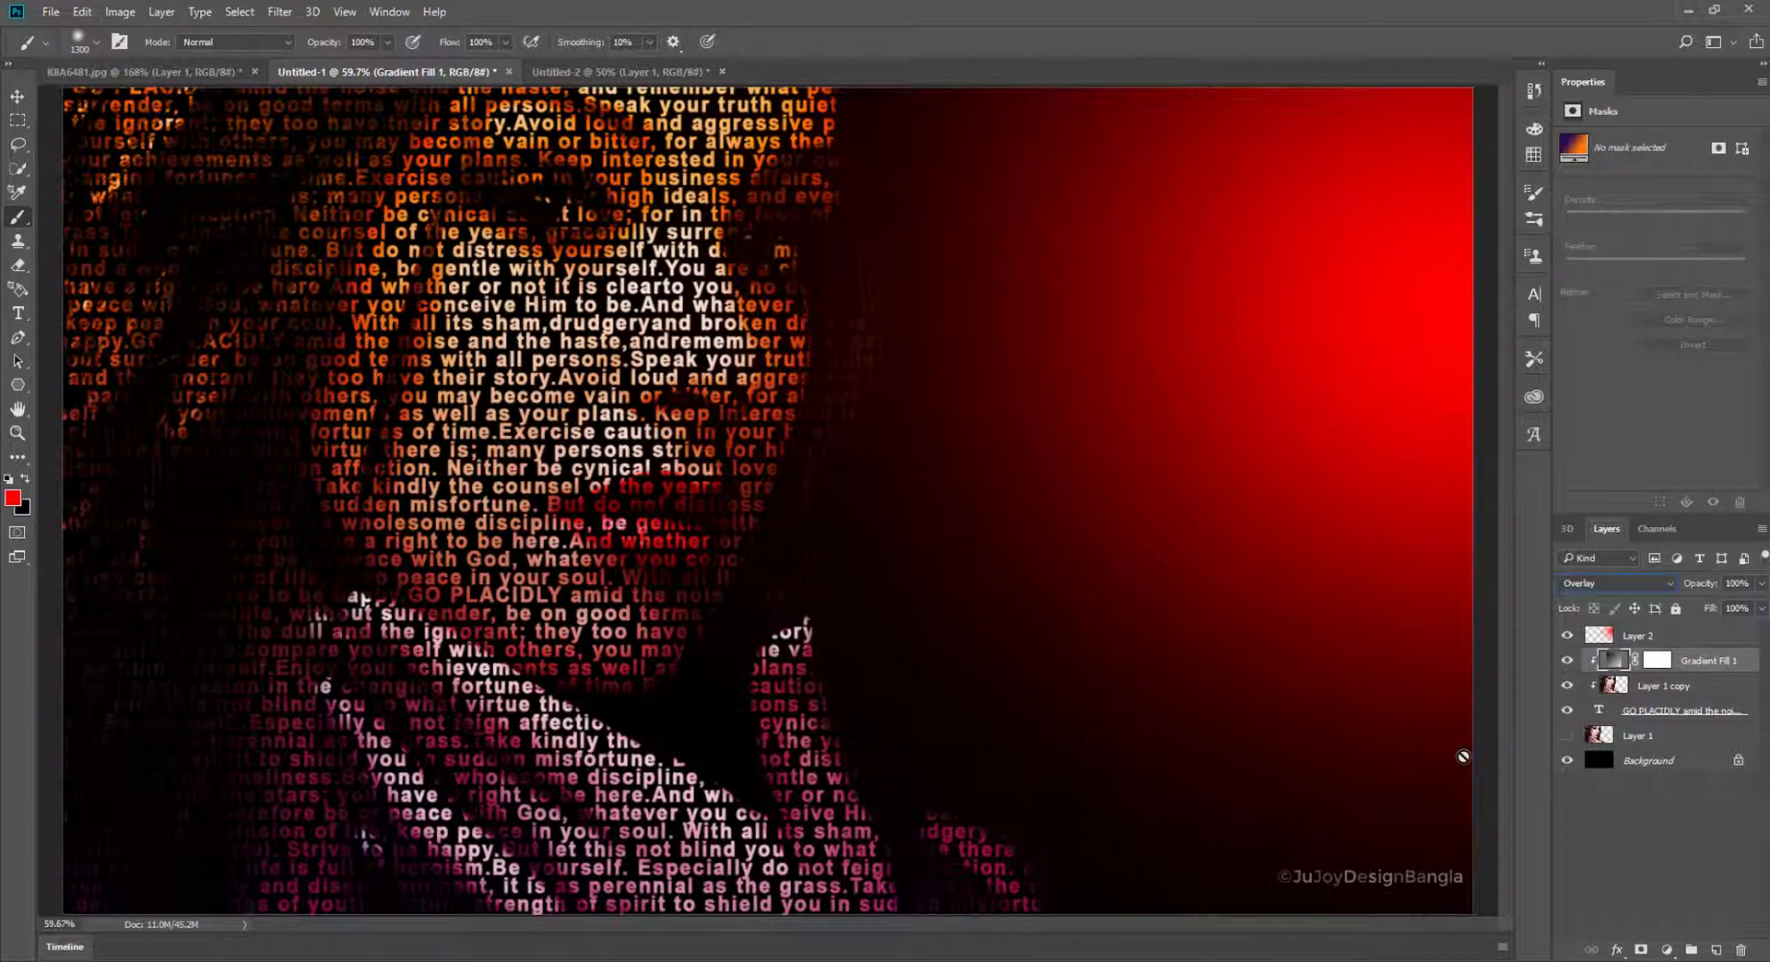
- Paint black on the Gradient Fill 1 layer's mask along the canvas's left side to hide the orange tint over the hair
key(ctrl+minus)
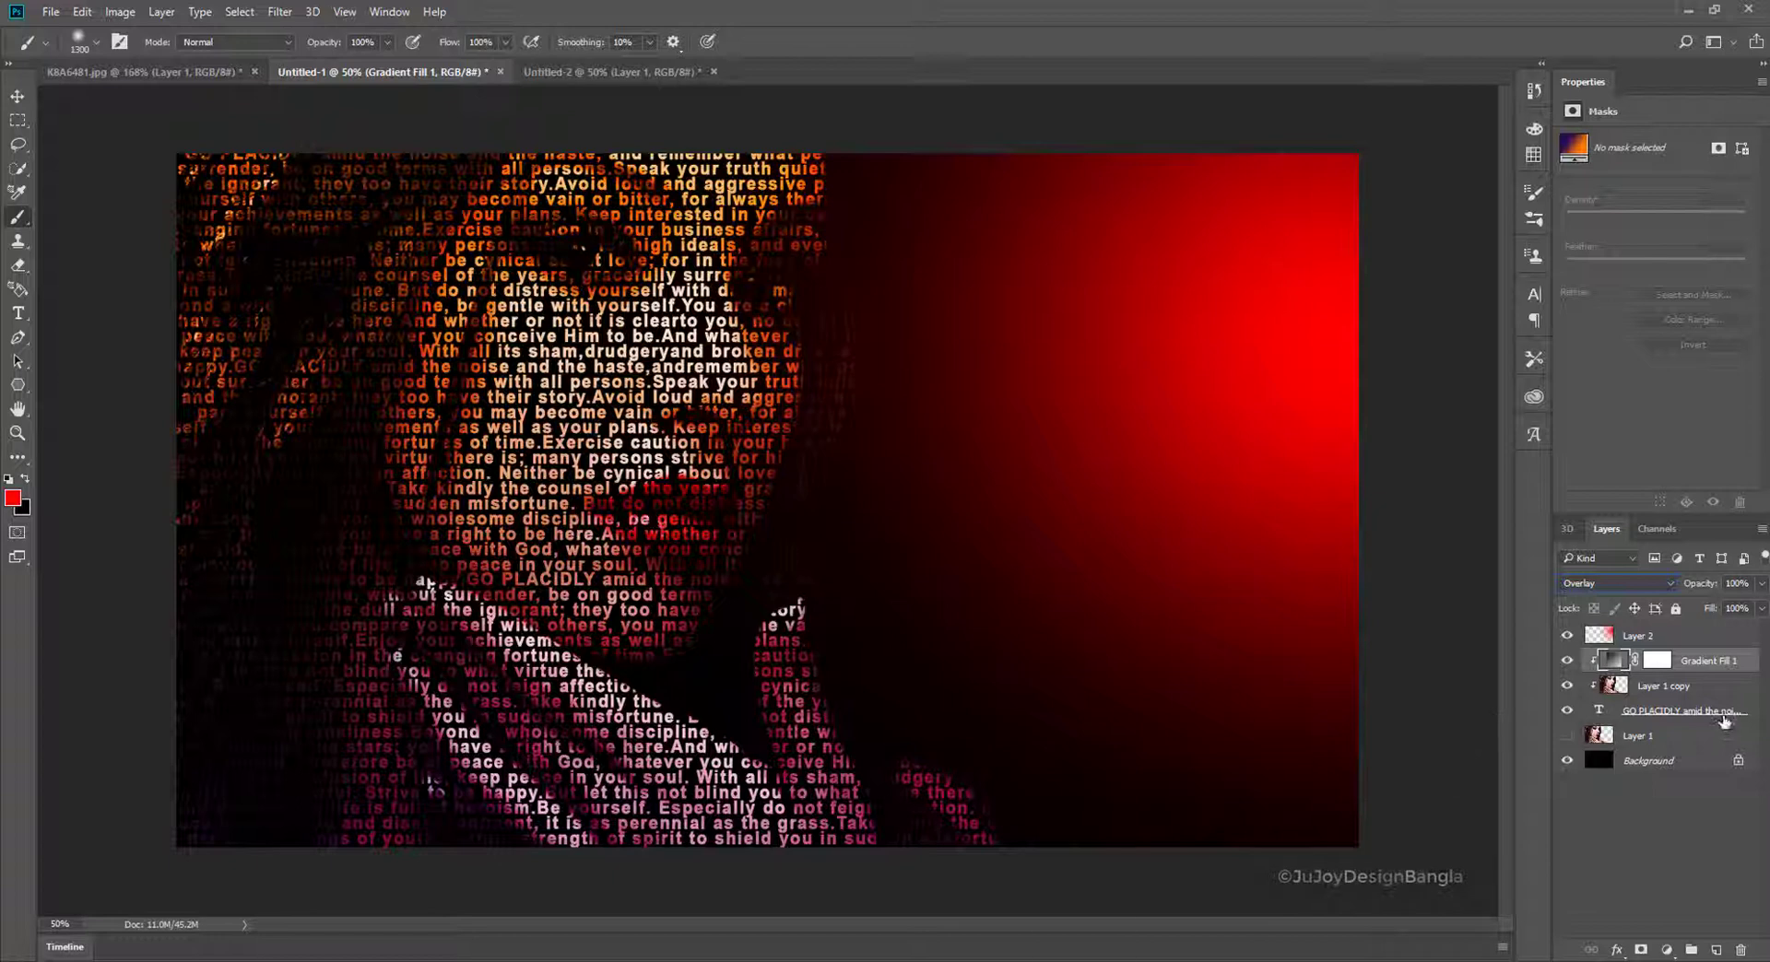
click(1656, 660)
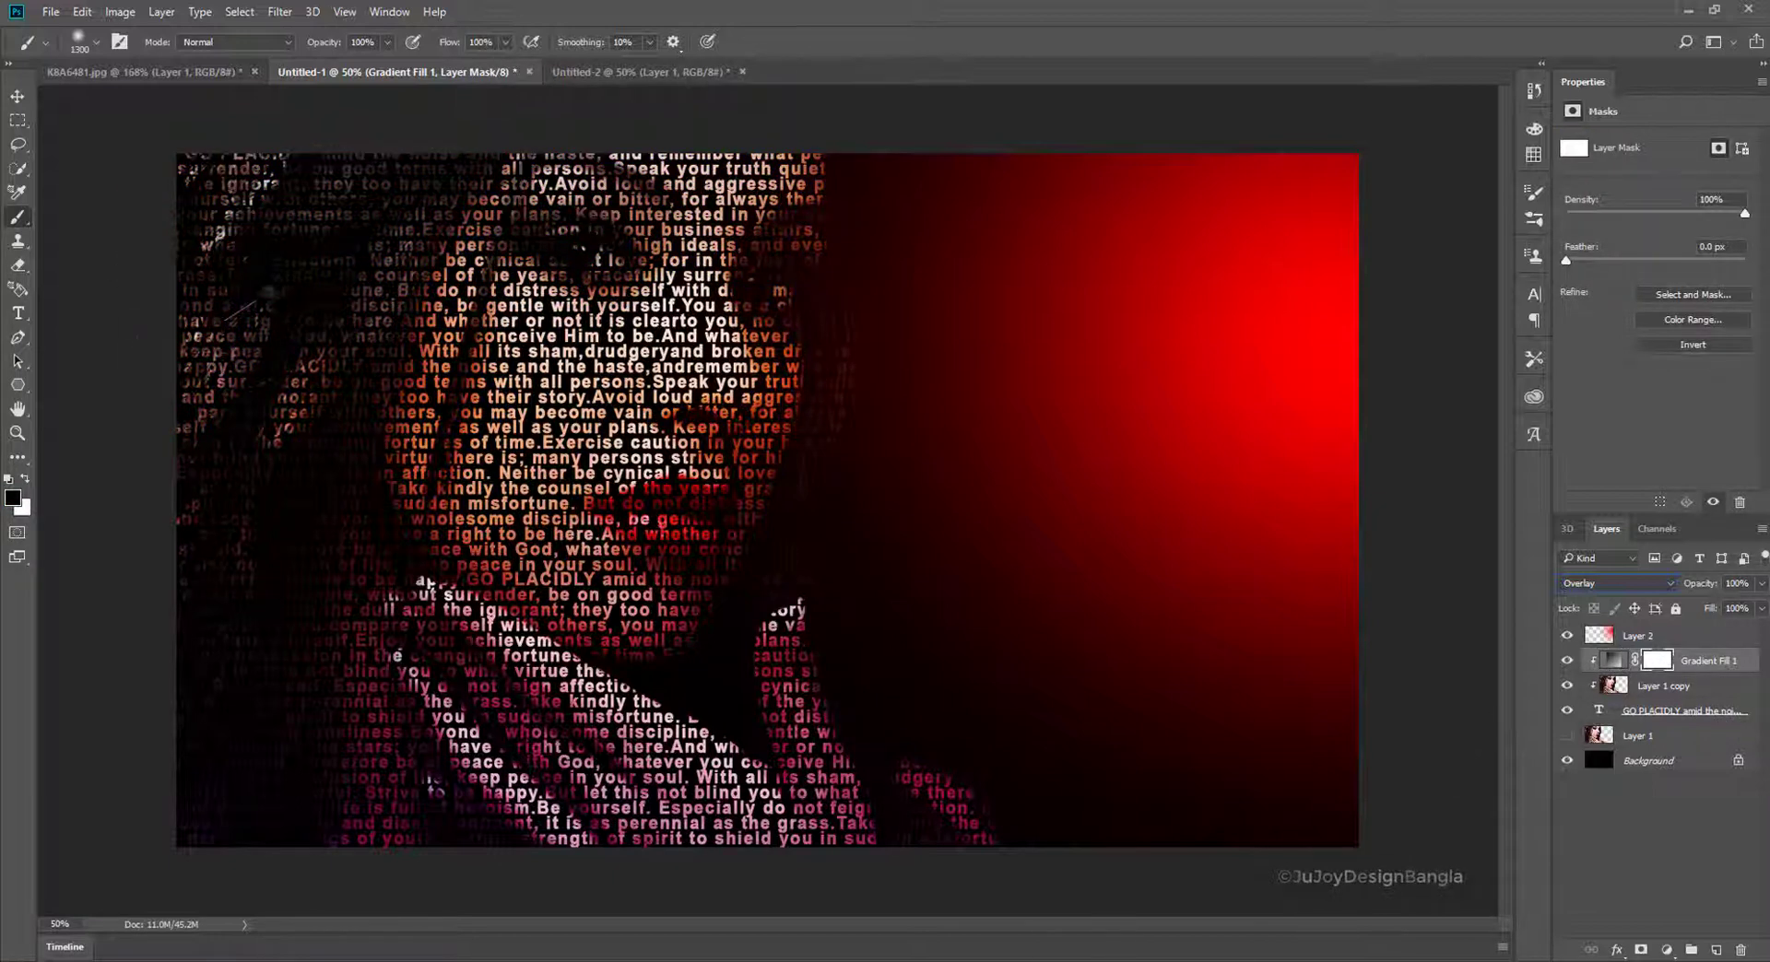
click(179, 548)
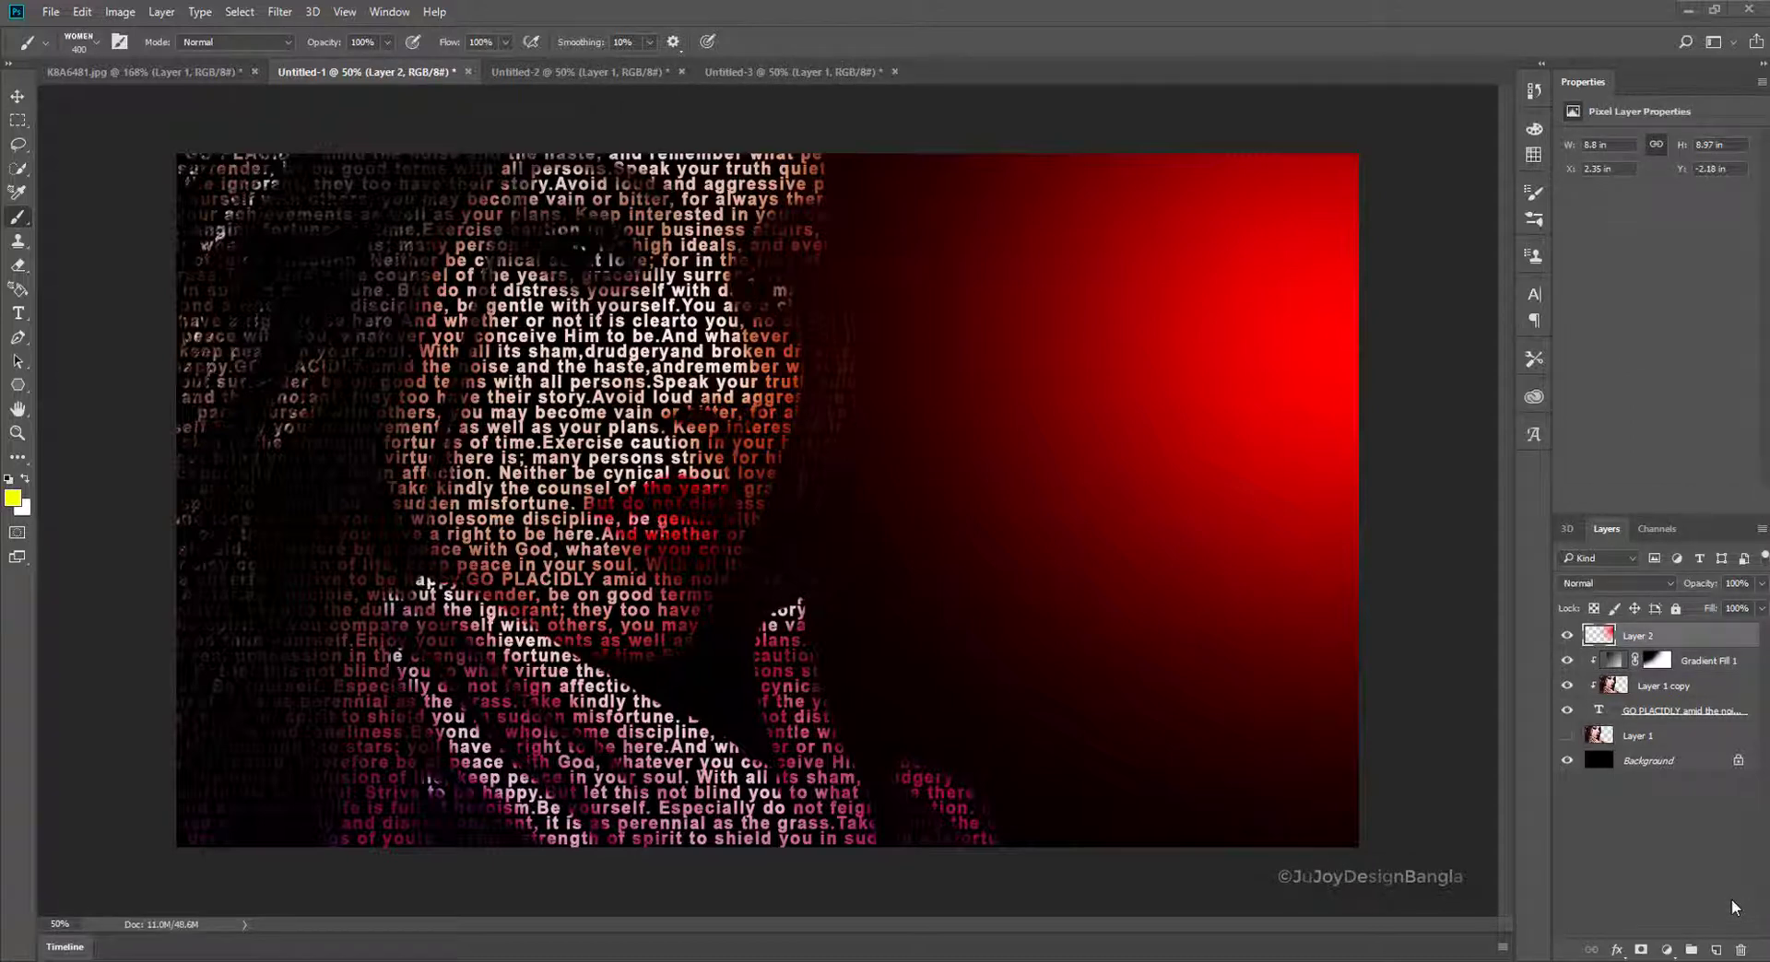
- Switch to the Untitled-3 document and enter the text WOMEN in black Arial Bold at 8.14 pt
click(783, 72)
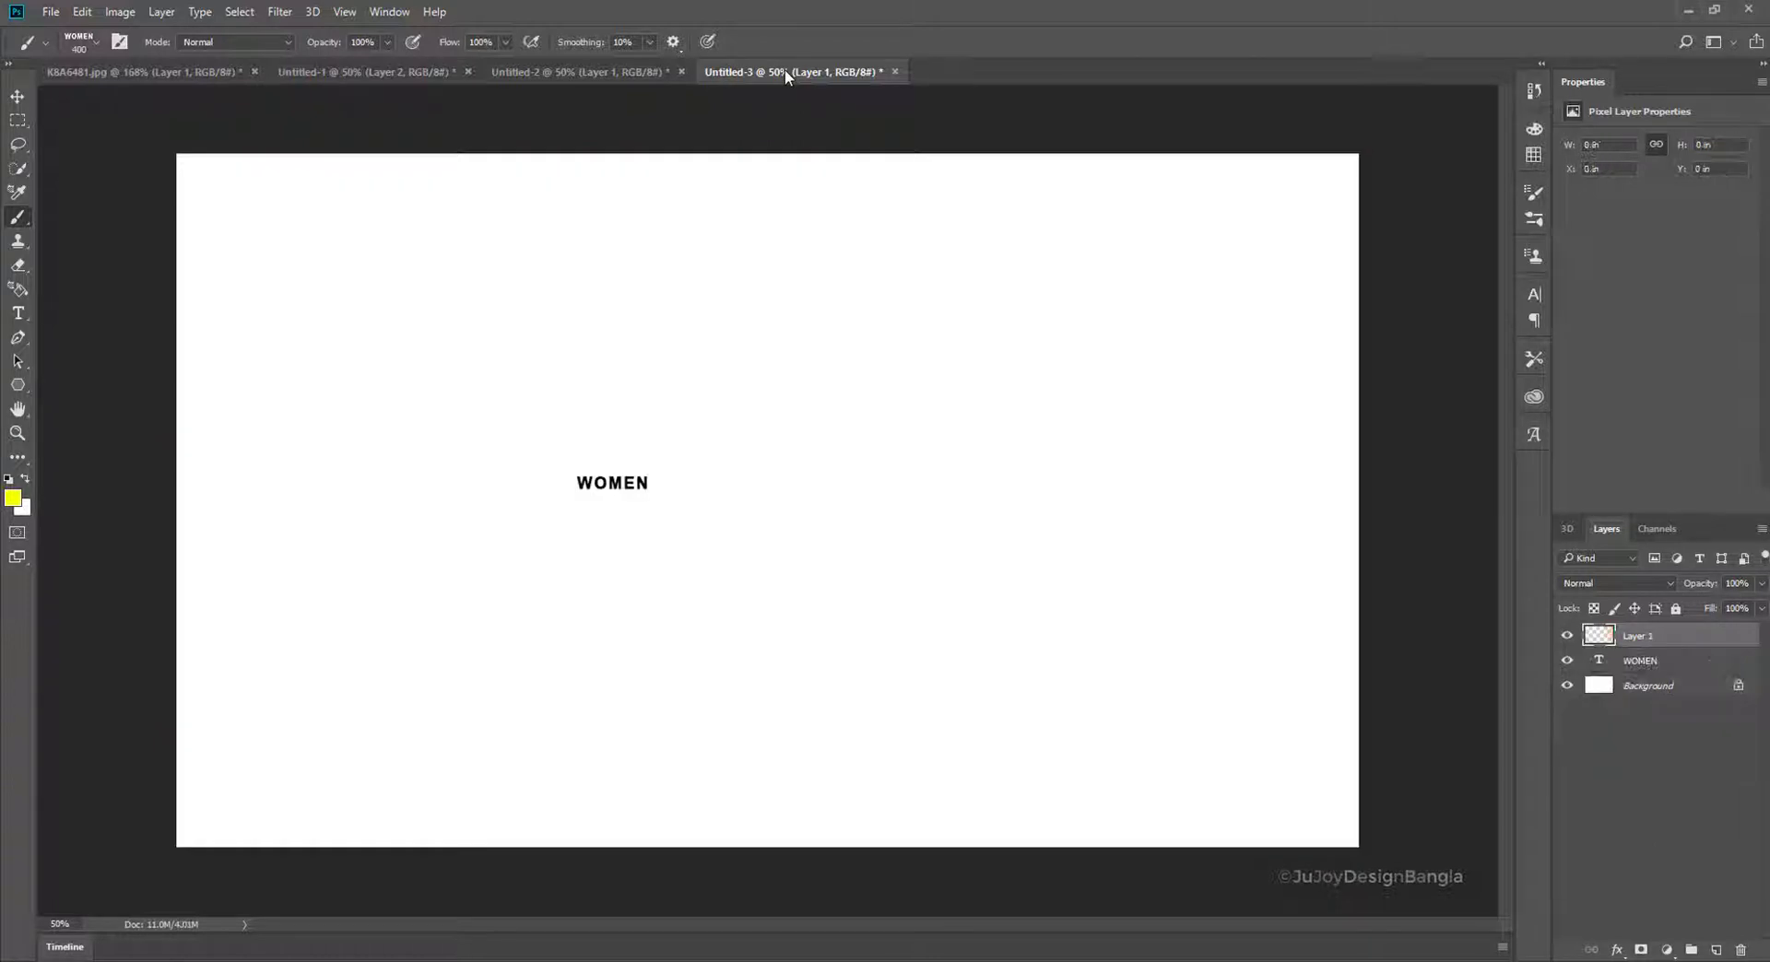
click(18, 314)
click(623, 483)
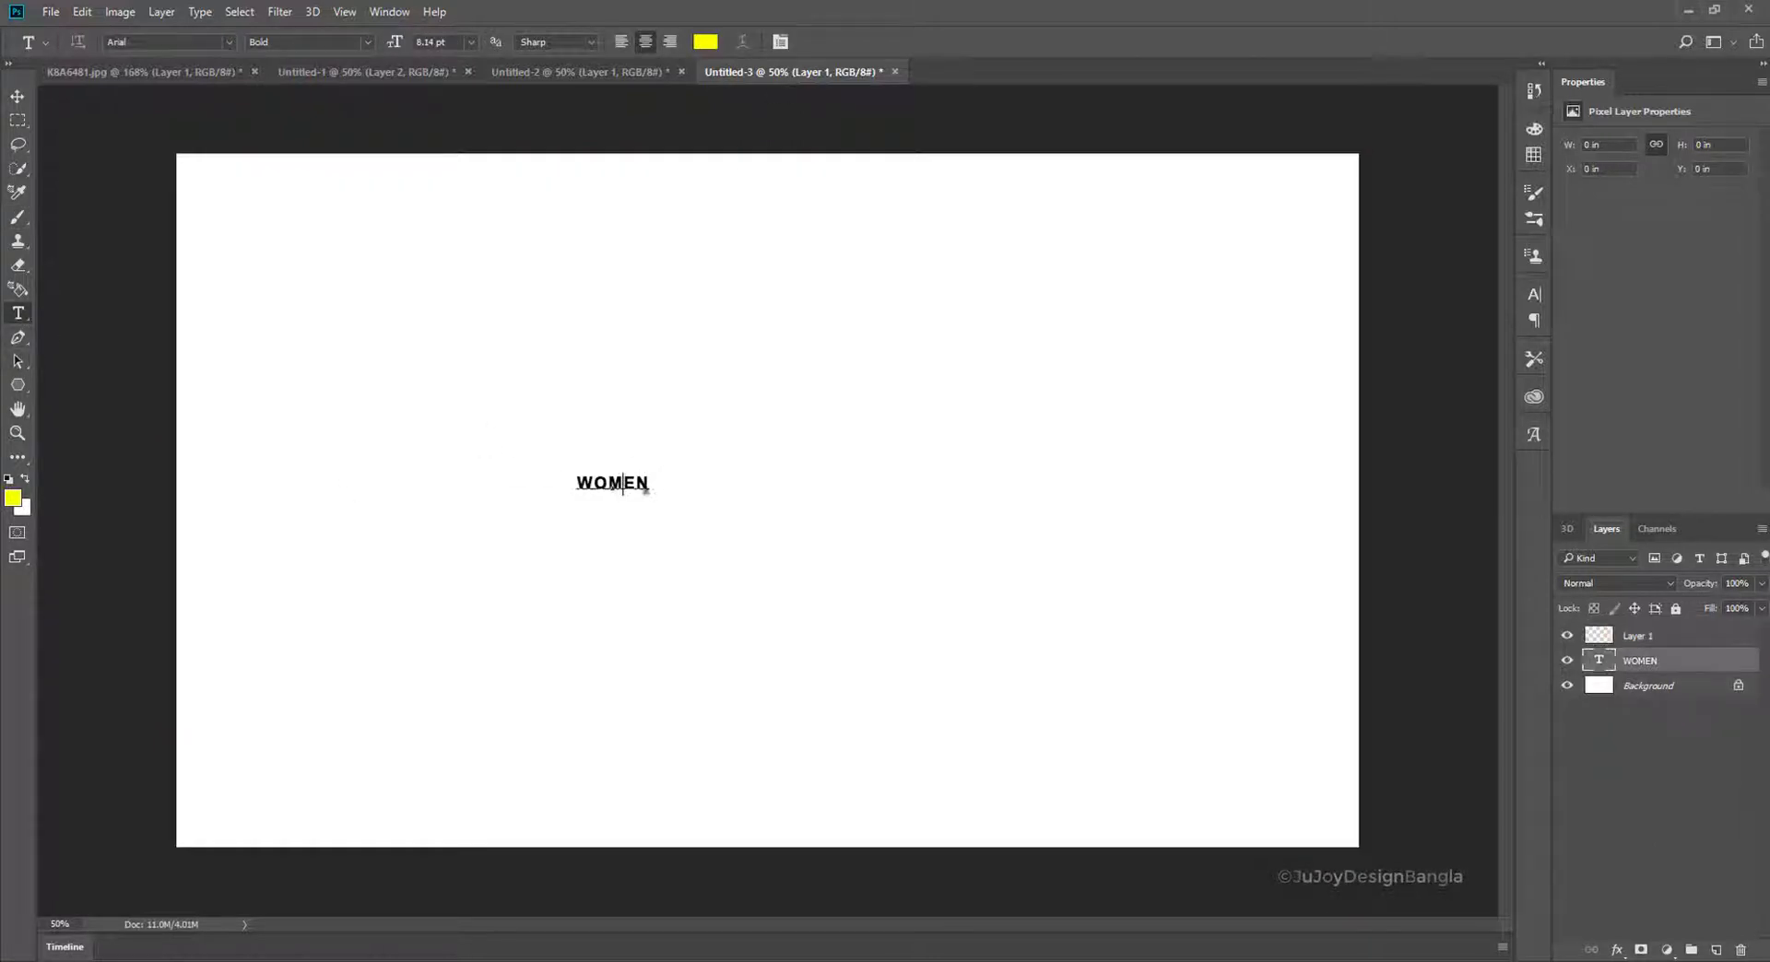
key(ctrl+a)
text(WOMEN)
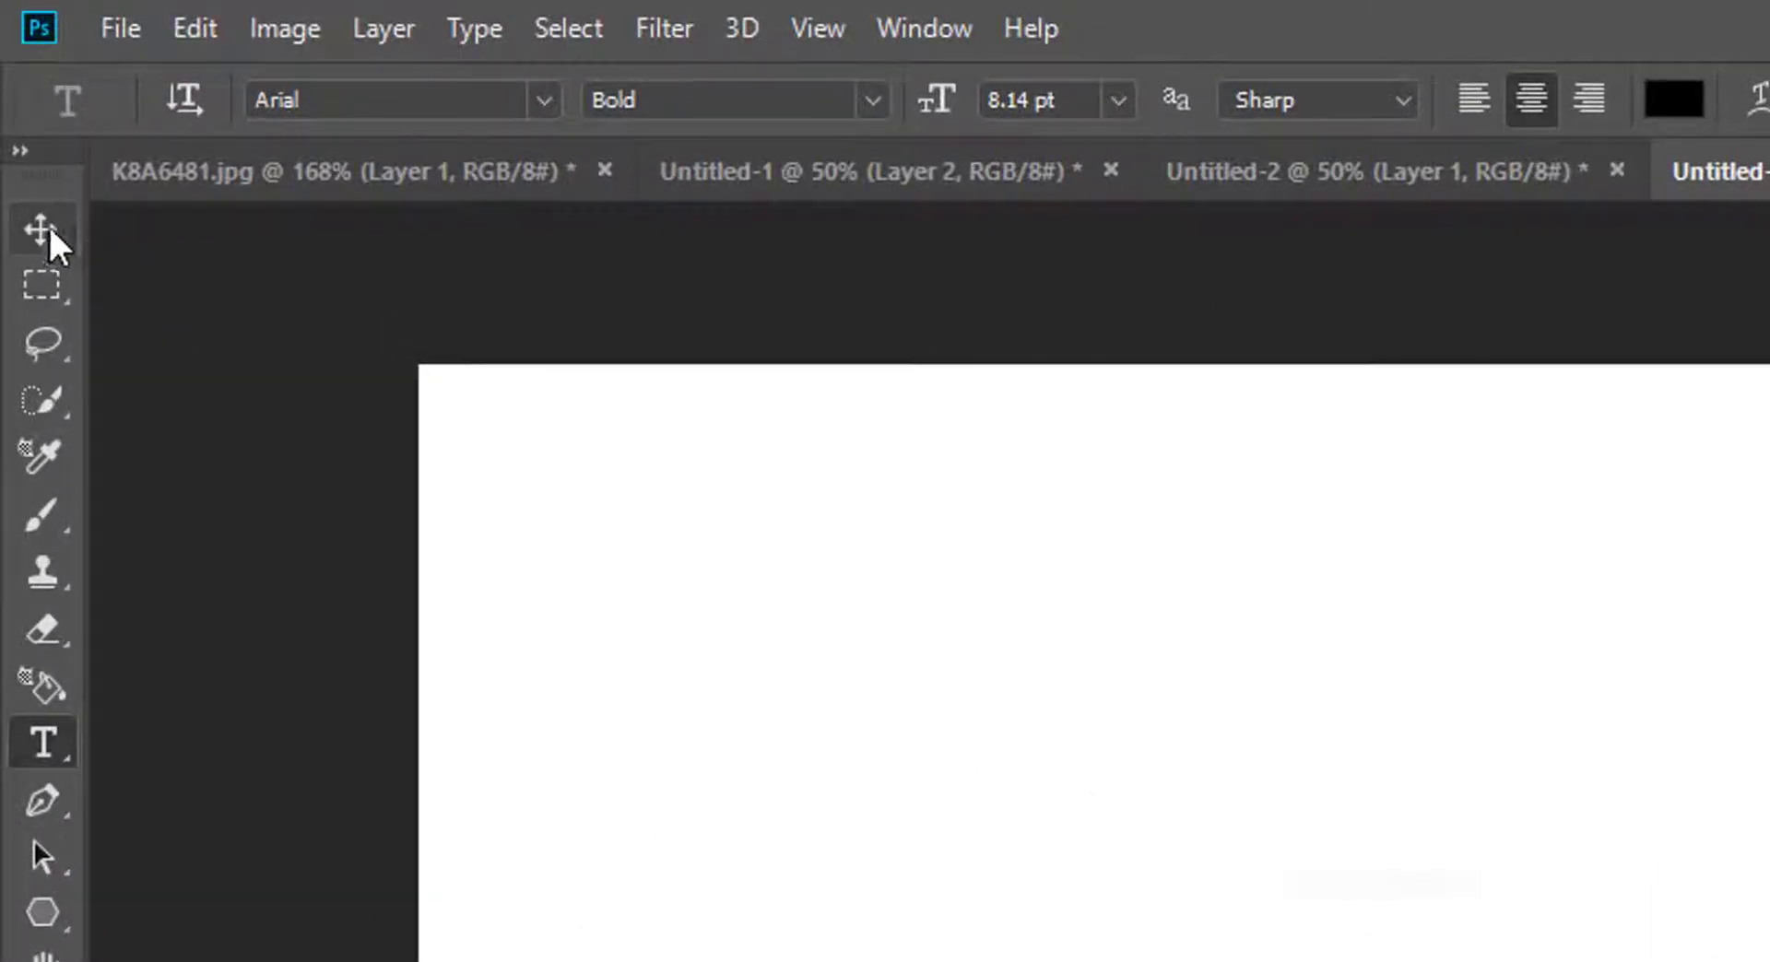
- Define the WOMEN text as a brush preset named WOMEN BRUSH
click(44, 232)
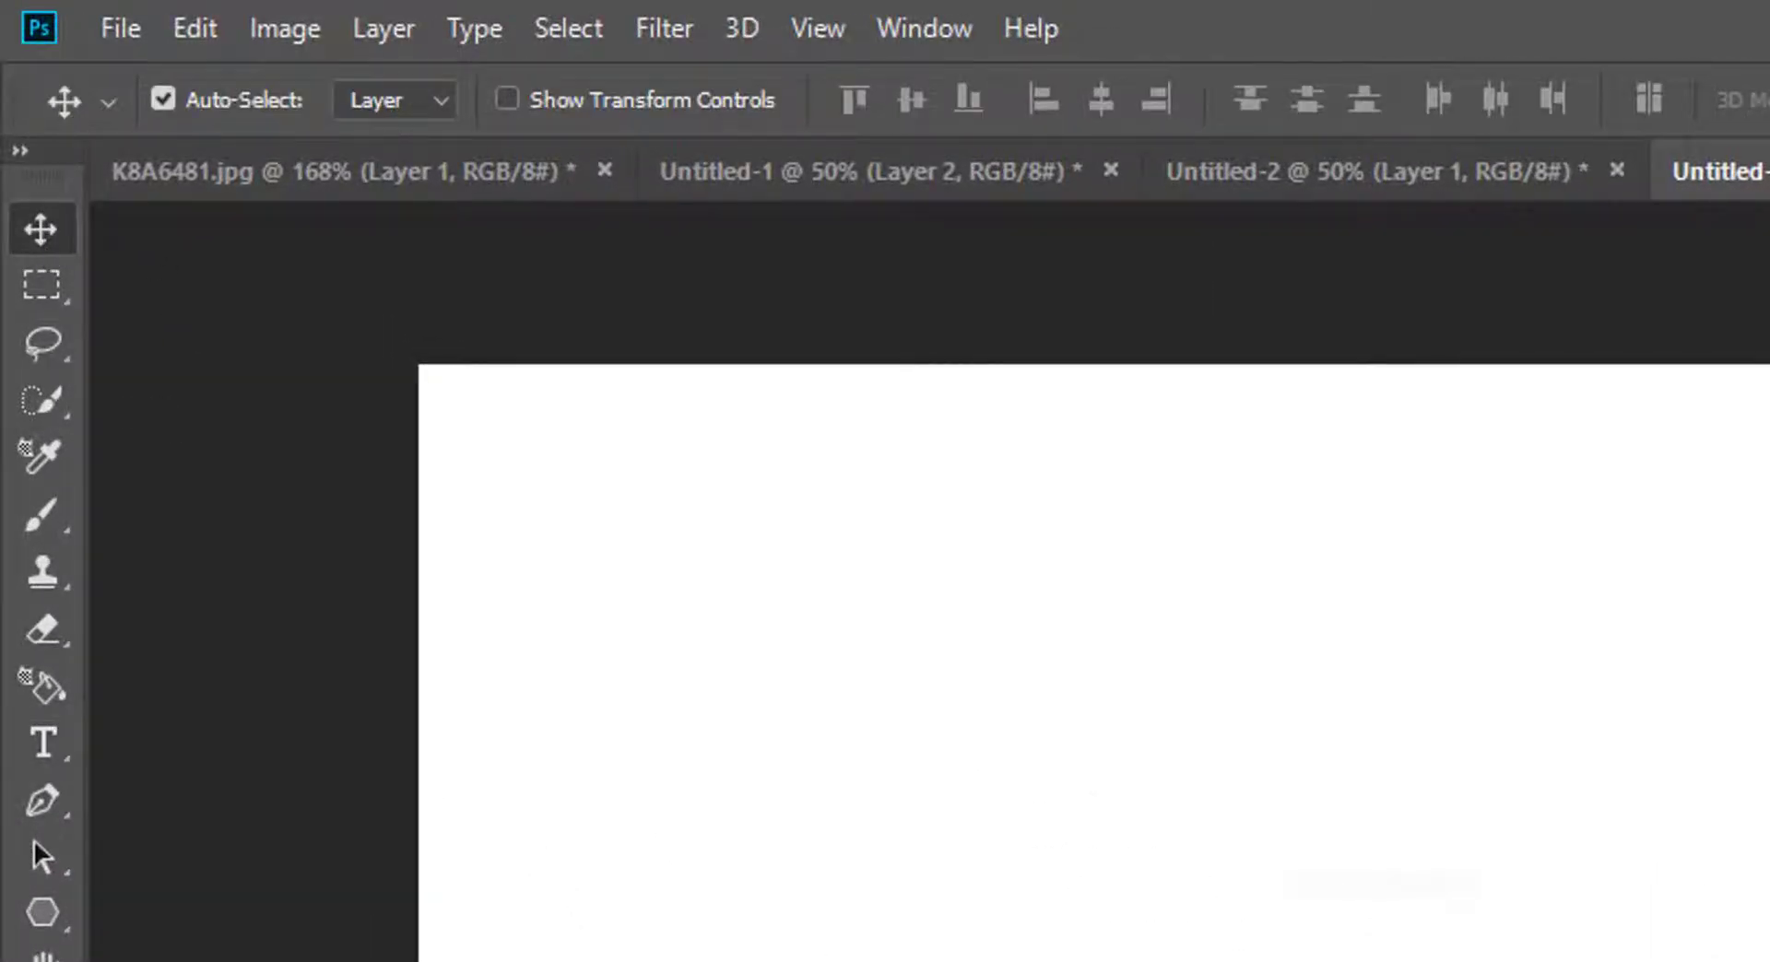
click(204, 21)
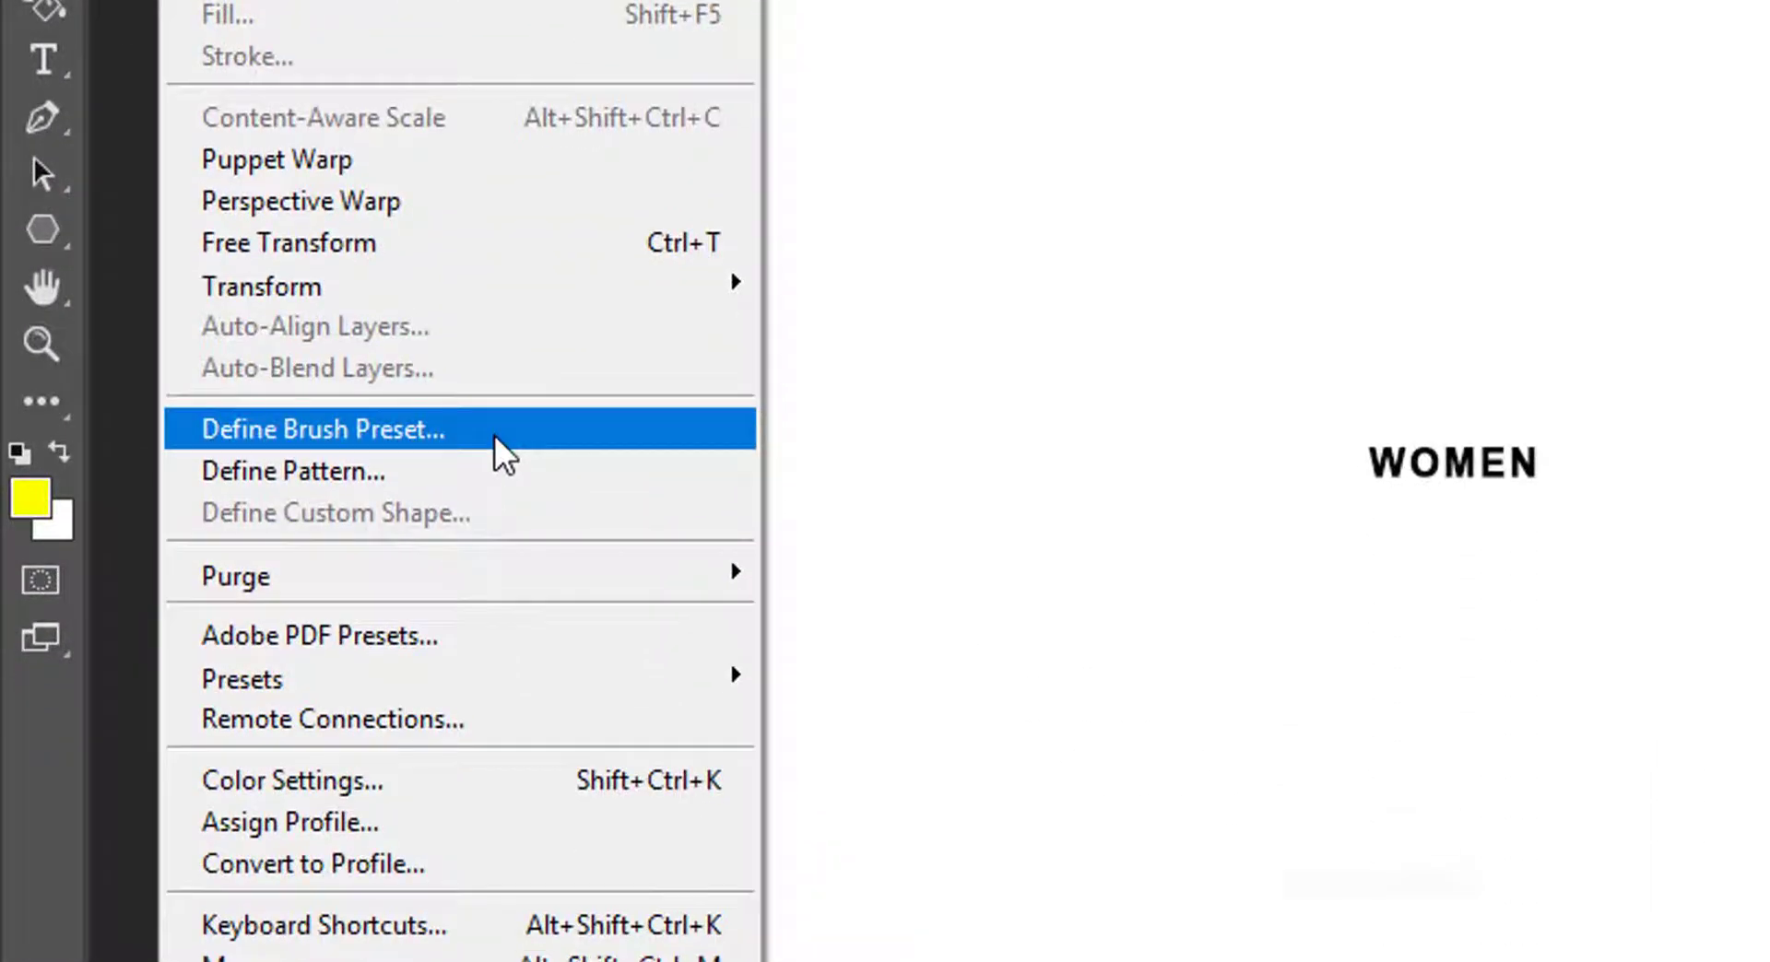
click(601, 426)
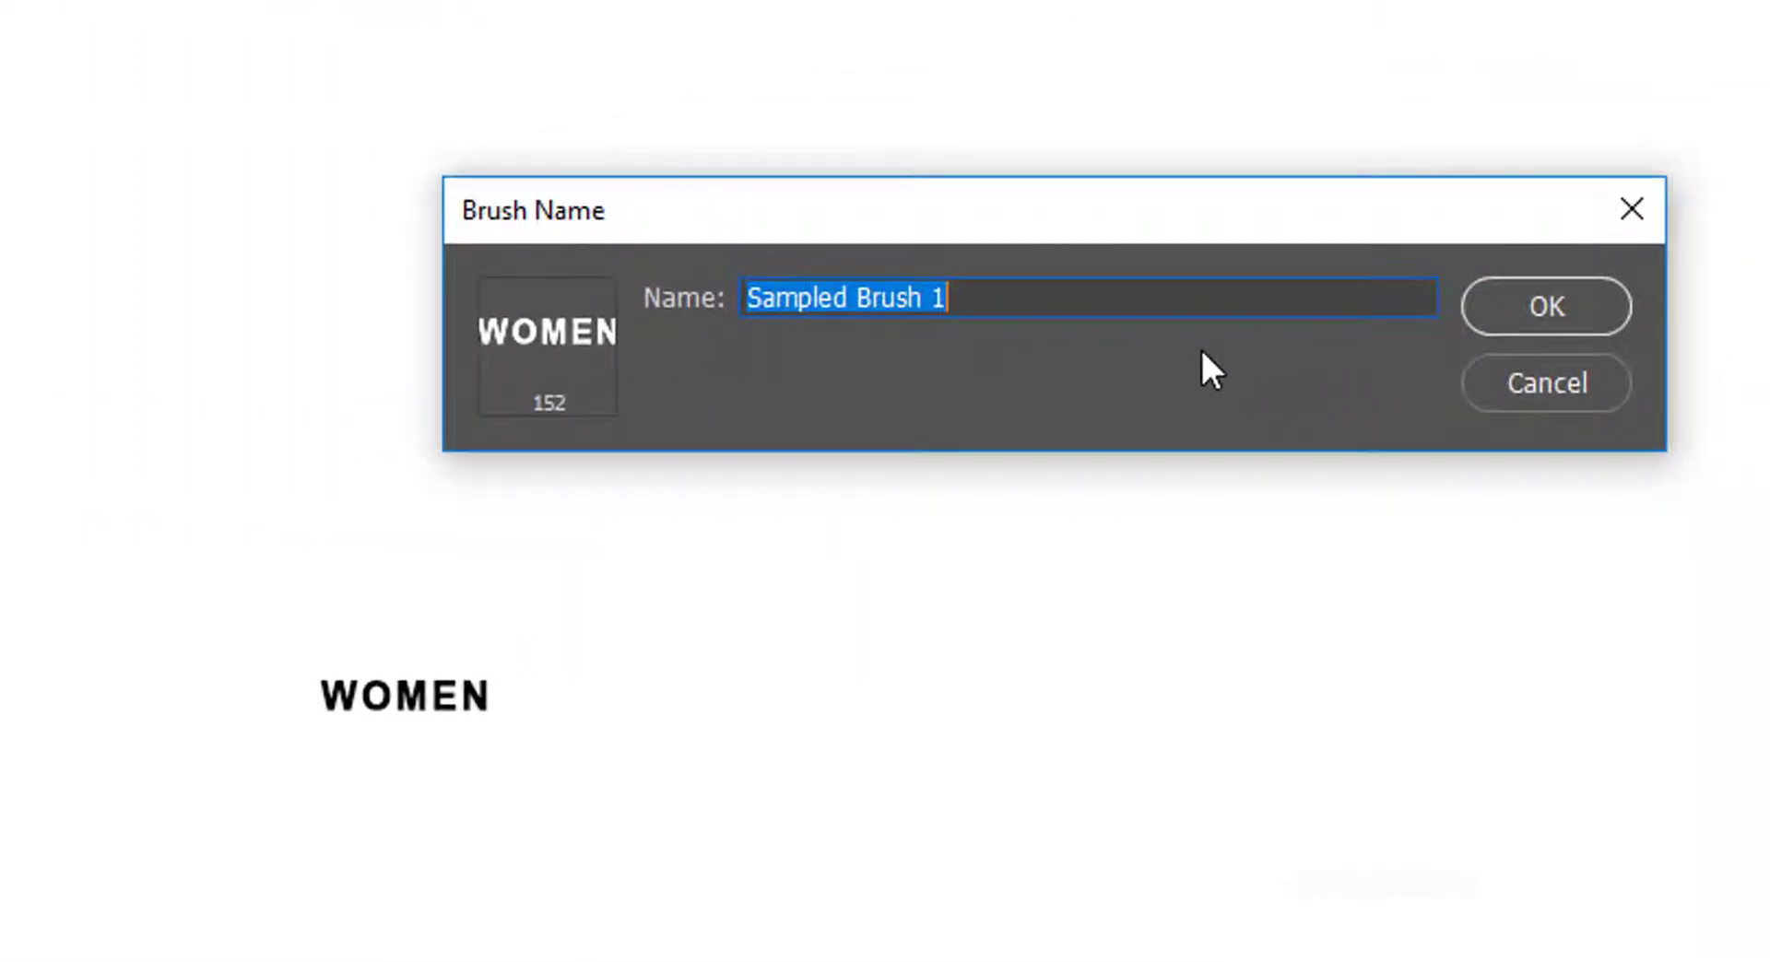
text(WOMEN)
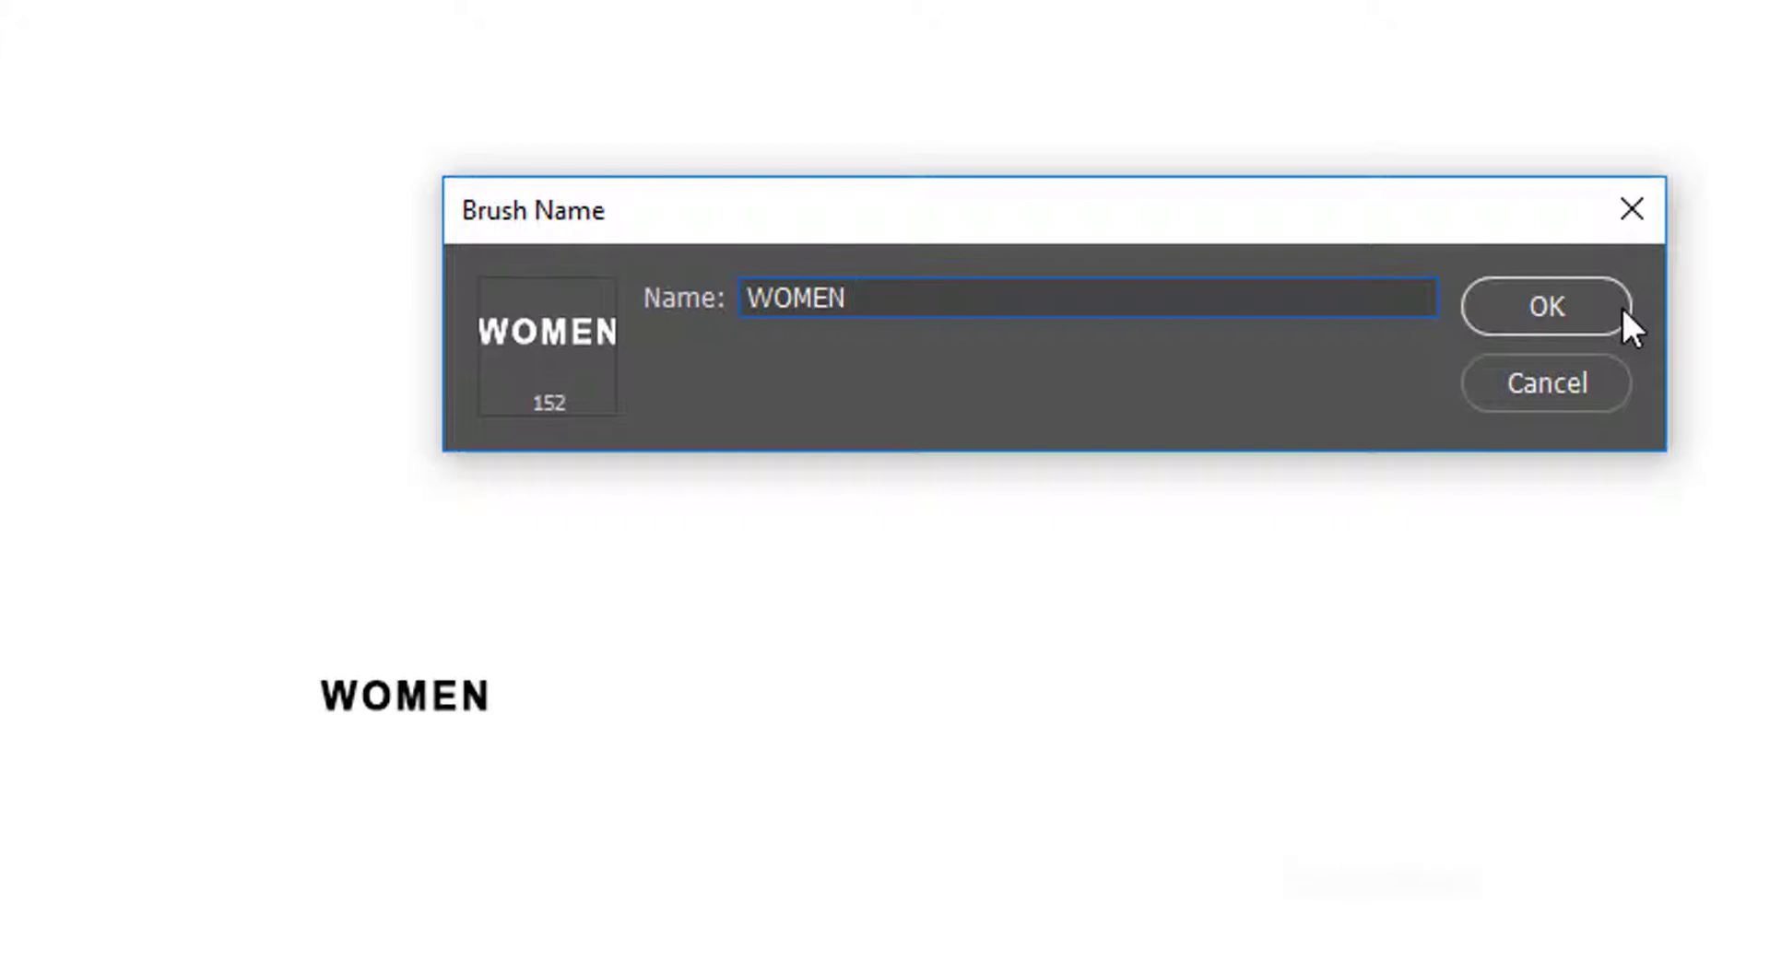
text( BRUSH)
click(1555, 306)
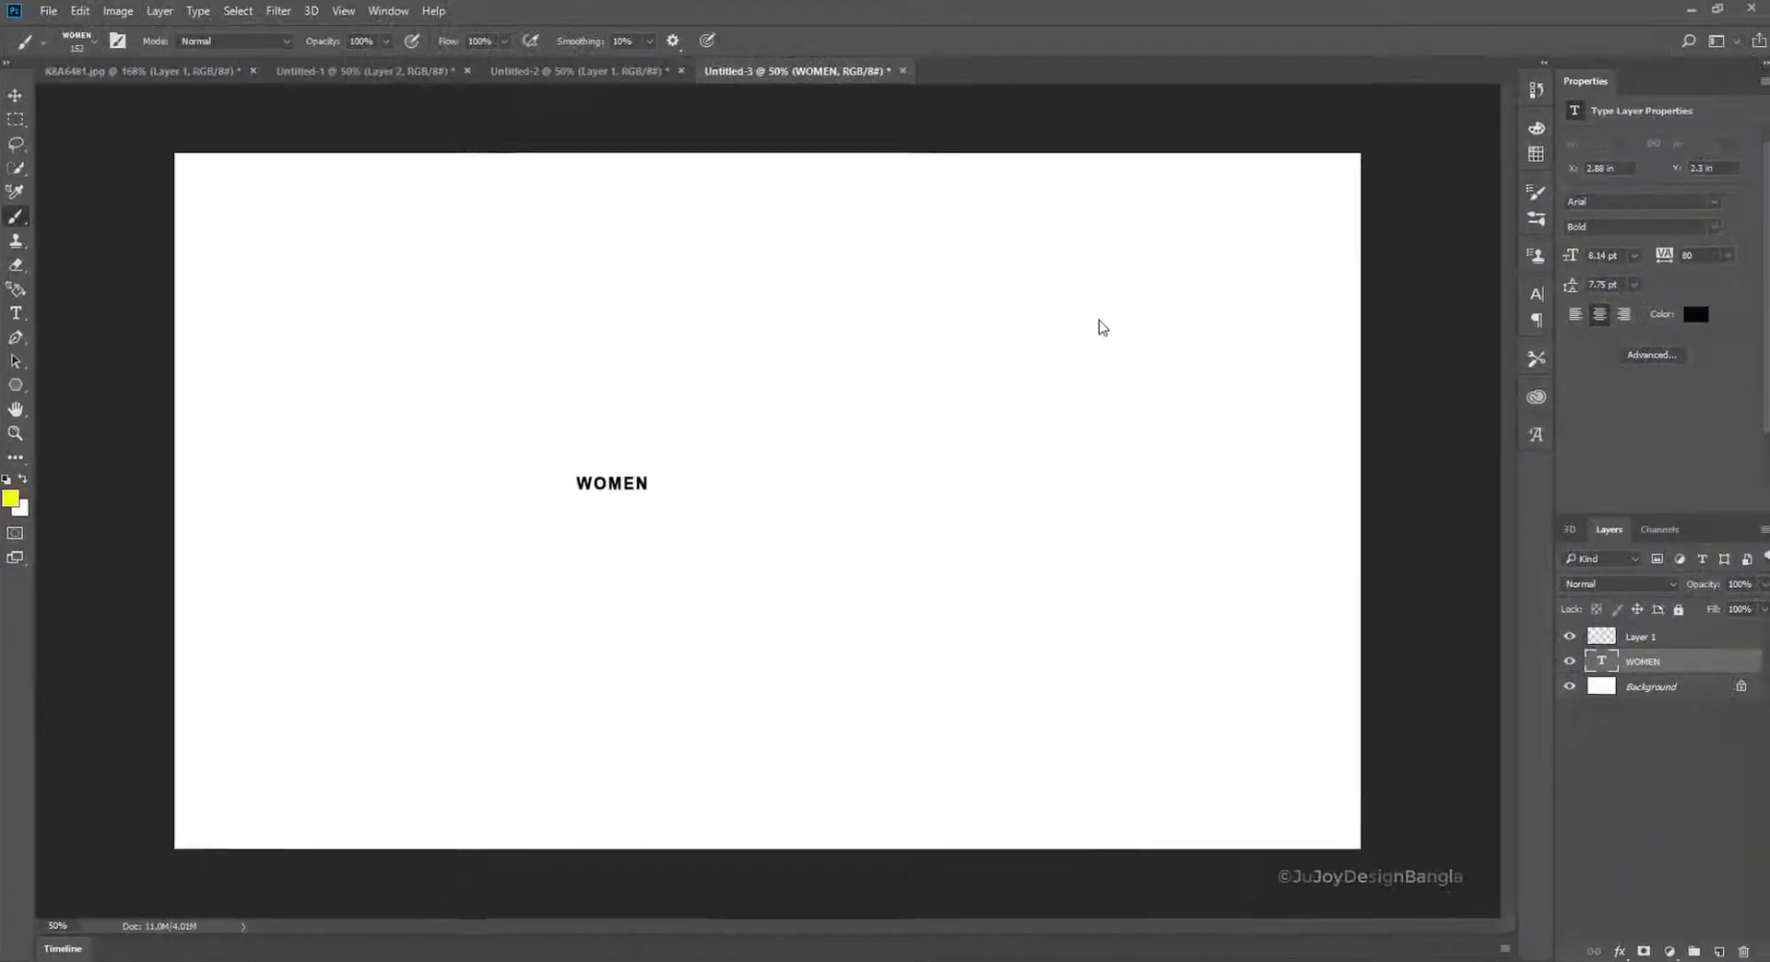
- Return to the Untitled-1 document, activate the Brush tool with the WOMEN tip, and check the saved brushes
click(348, 72)
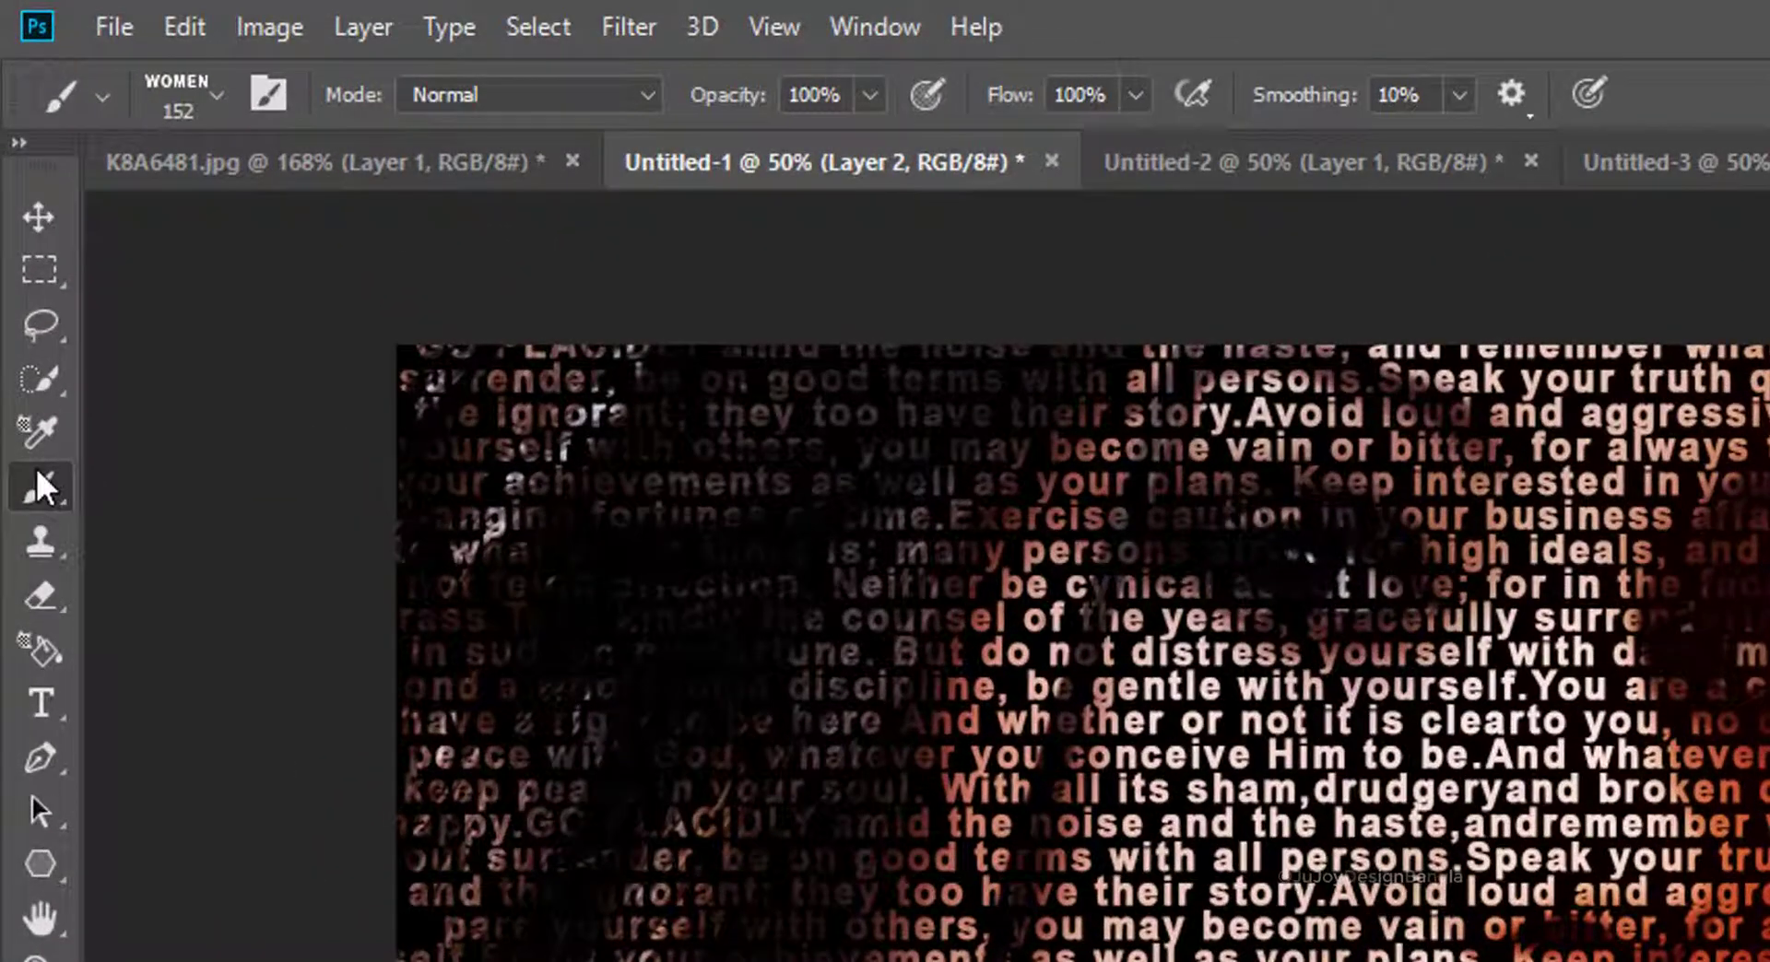
right_click(37, 472)
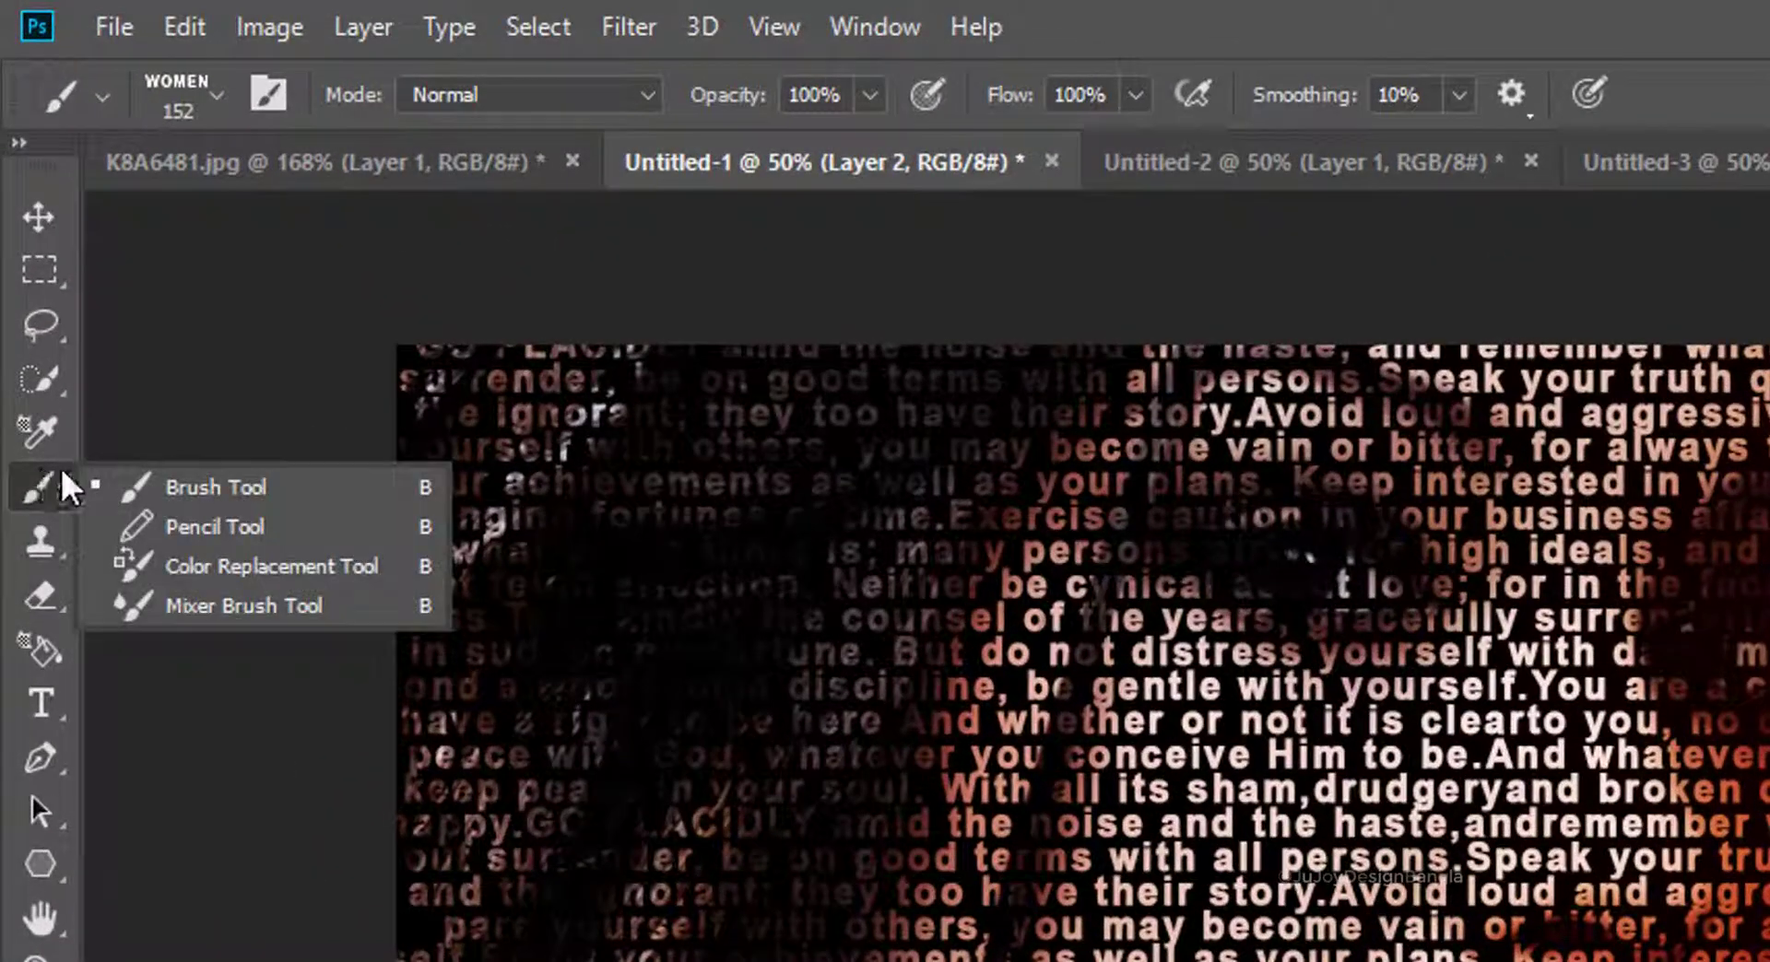
click(291, 479)
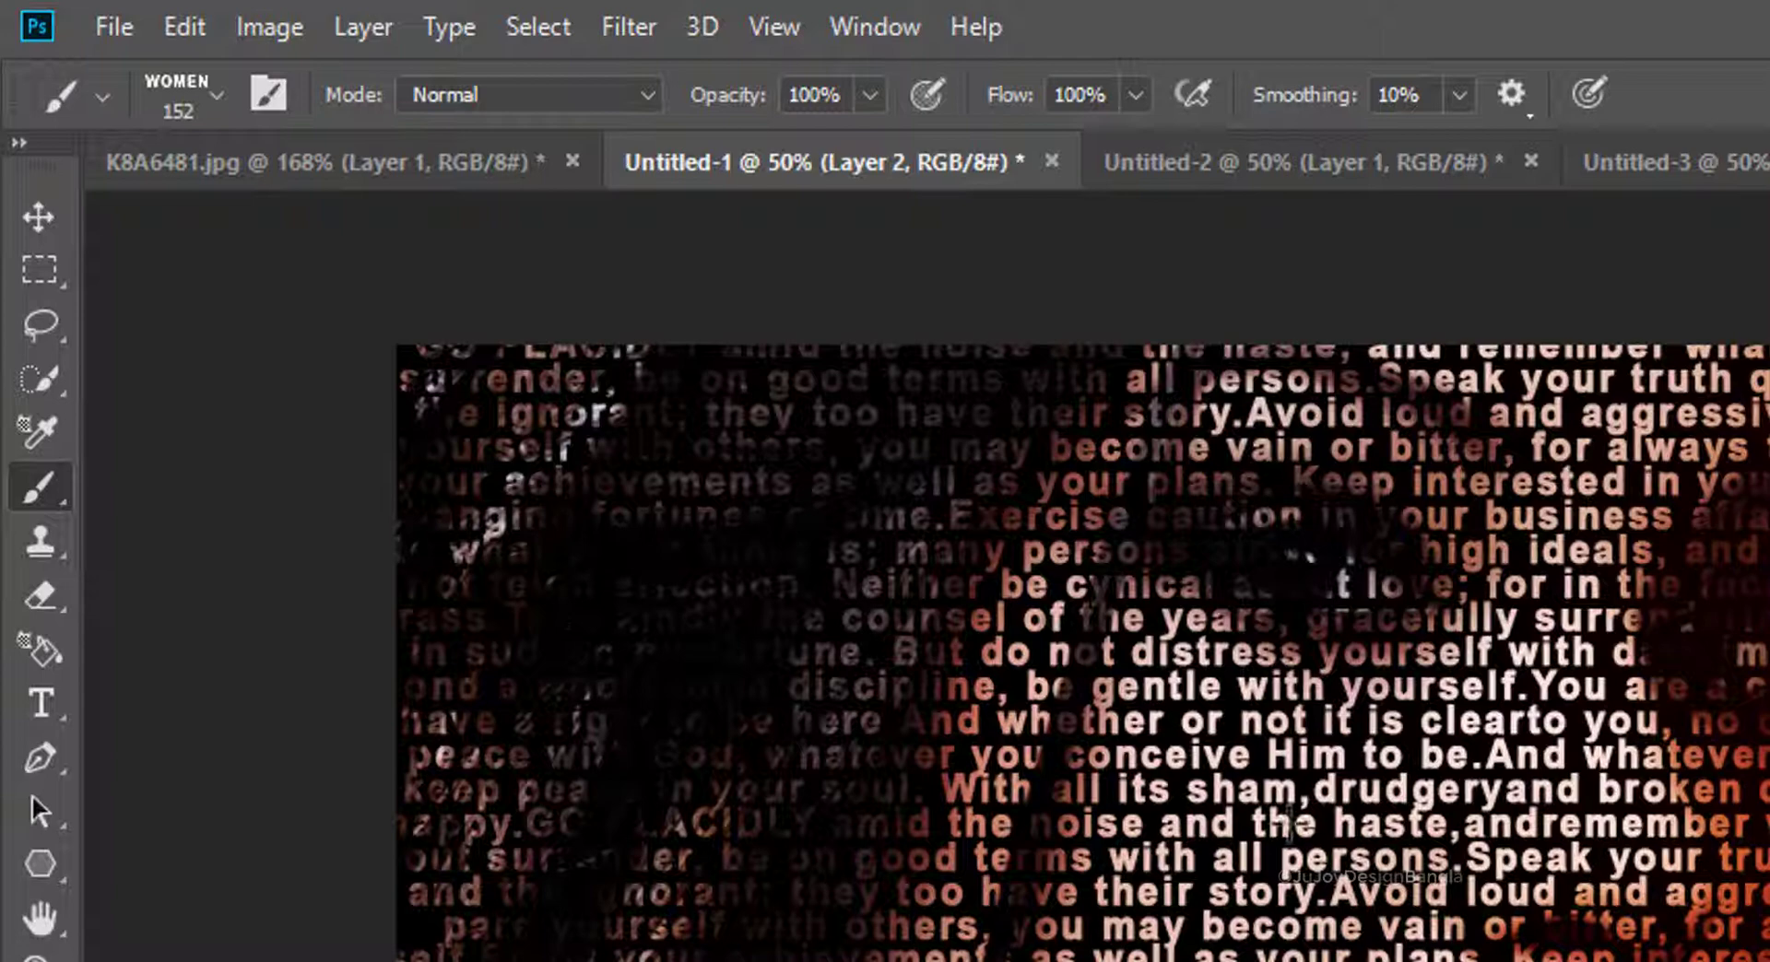
right_click(1608, 834)
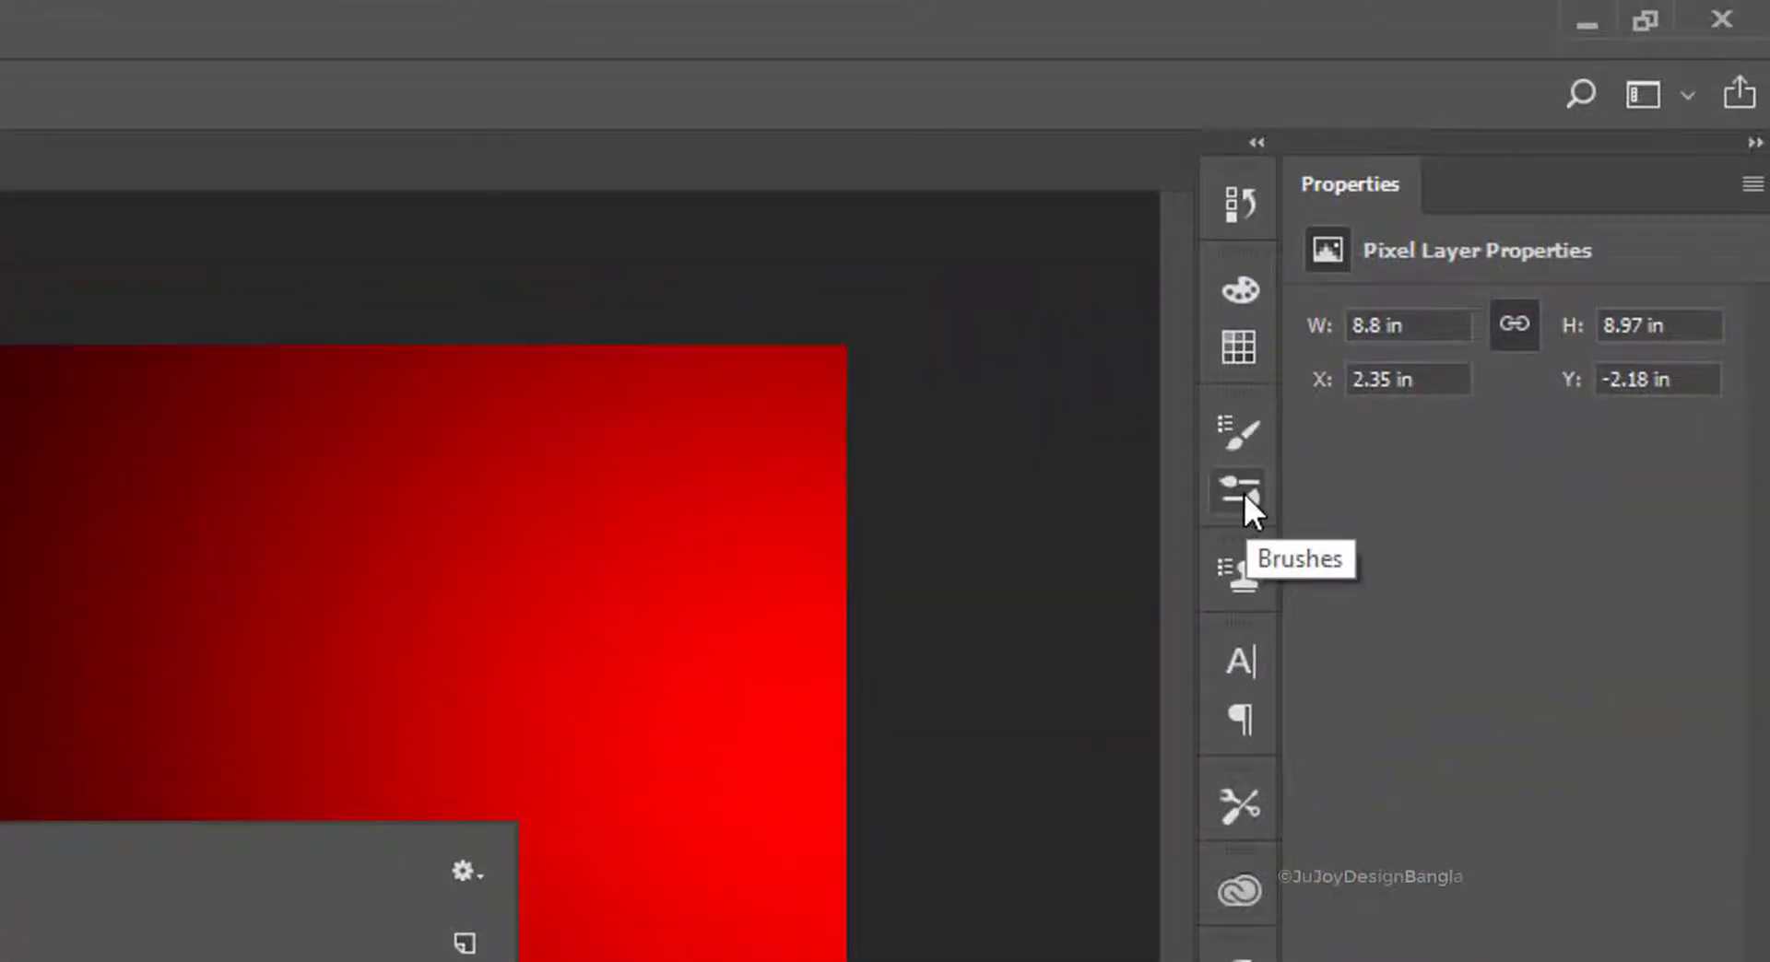
click(1243, 498)
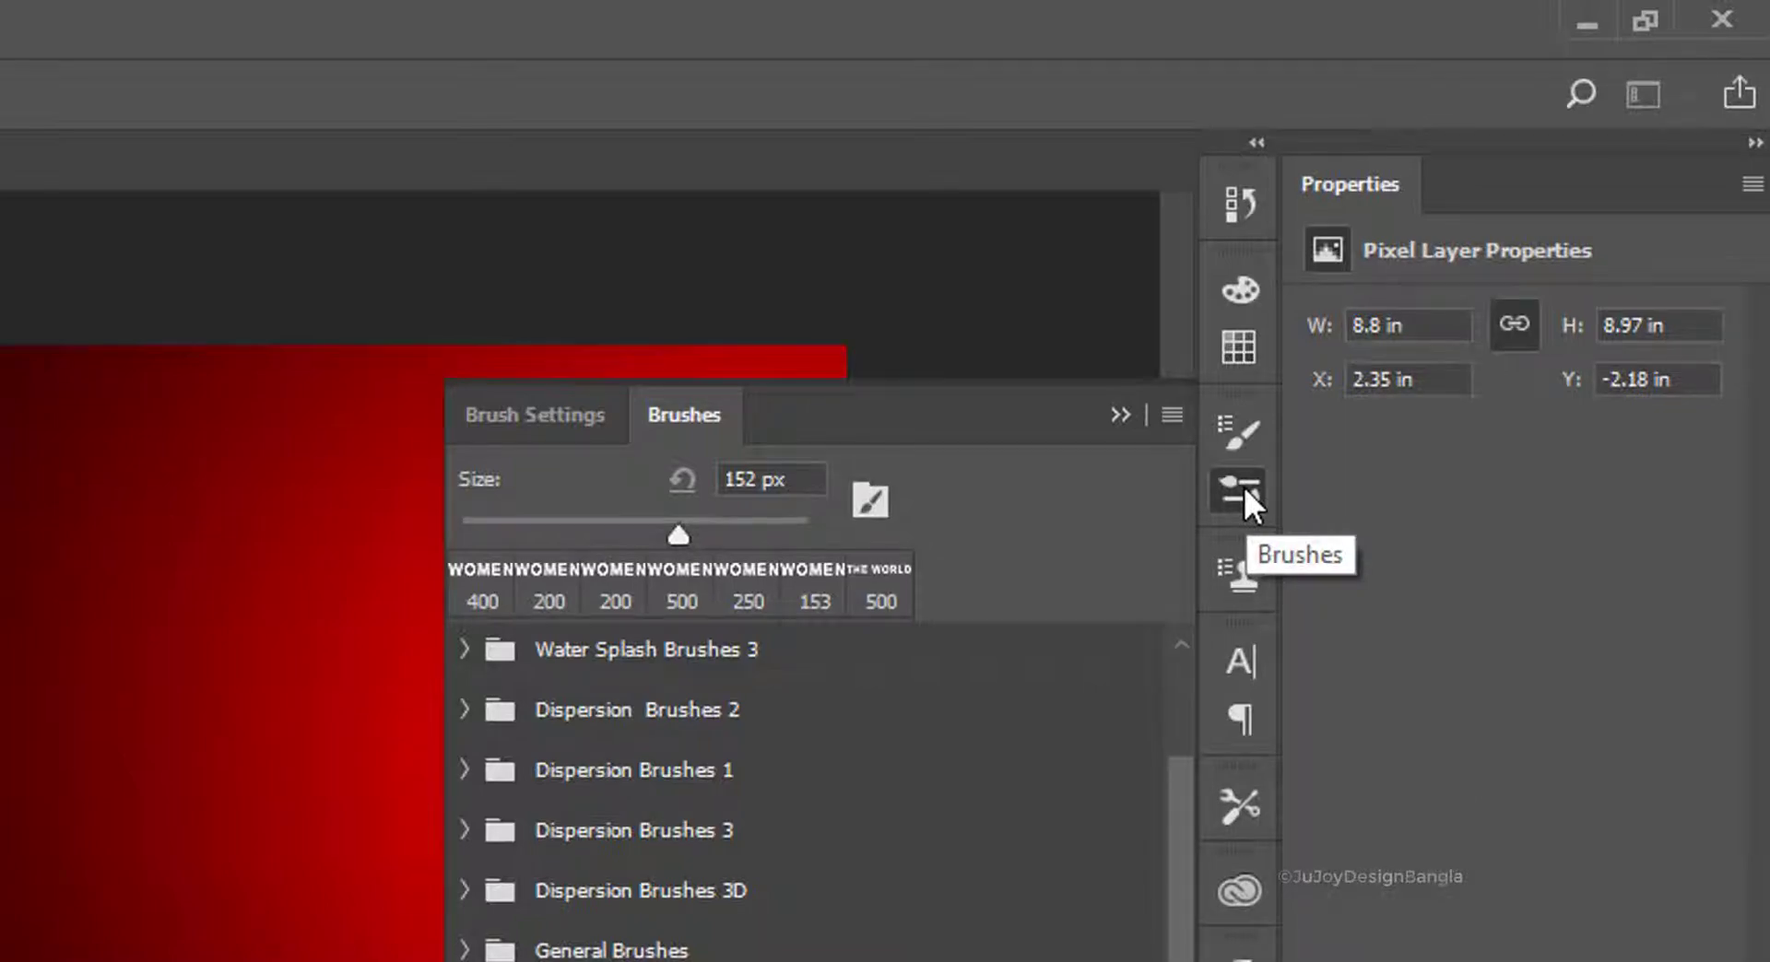
click(1117, 414)
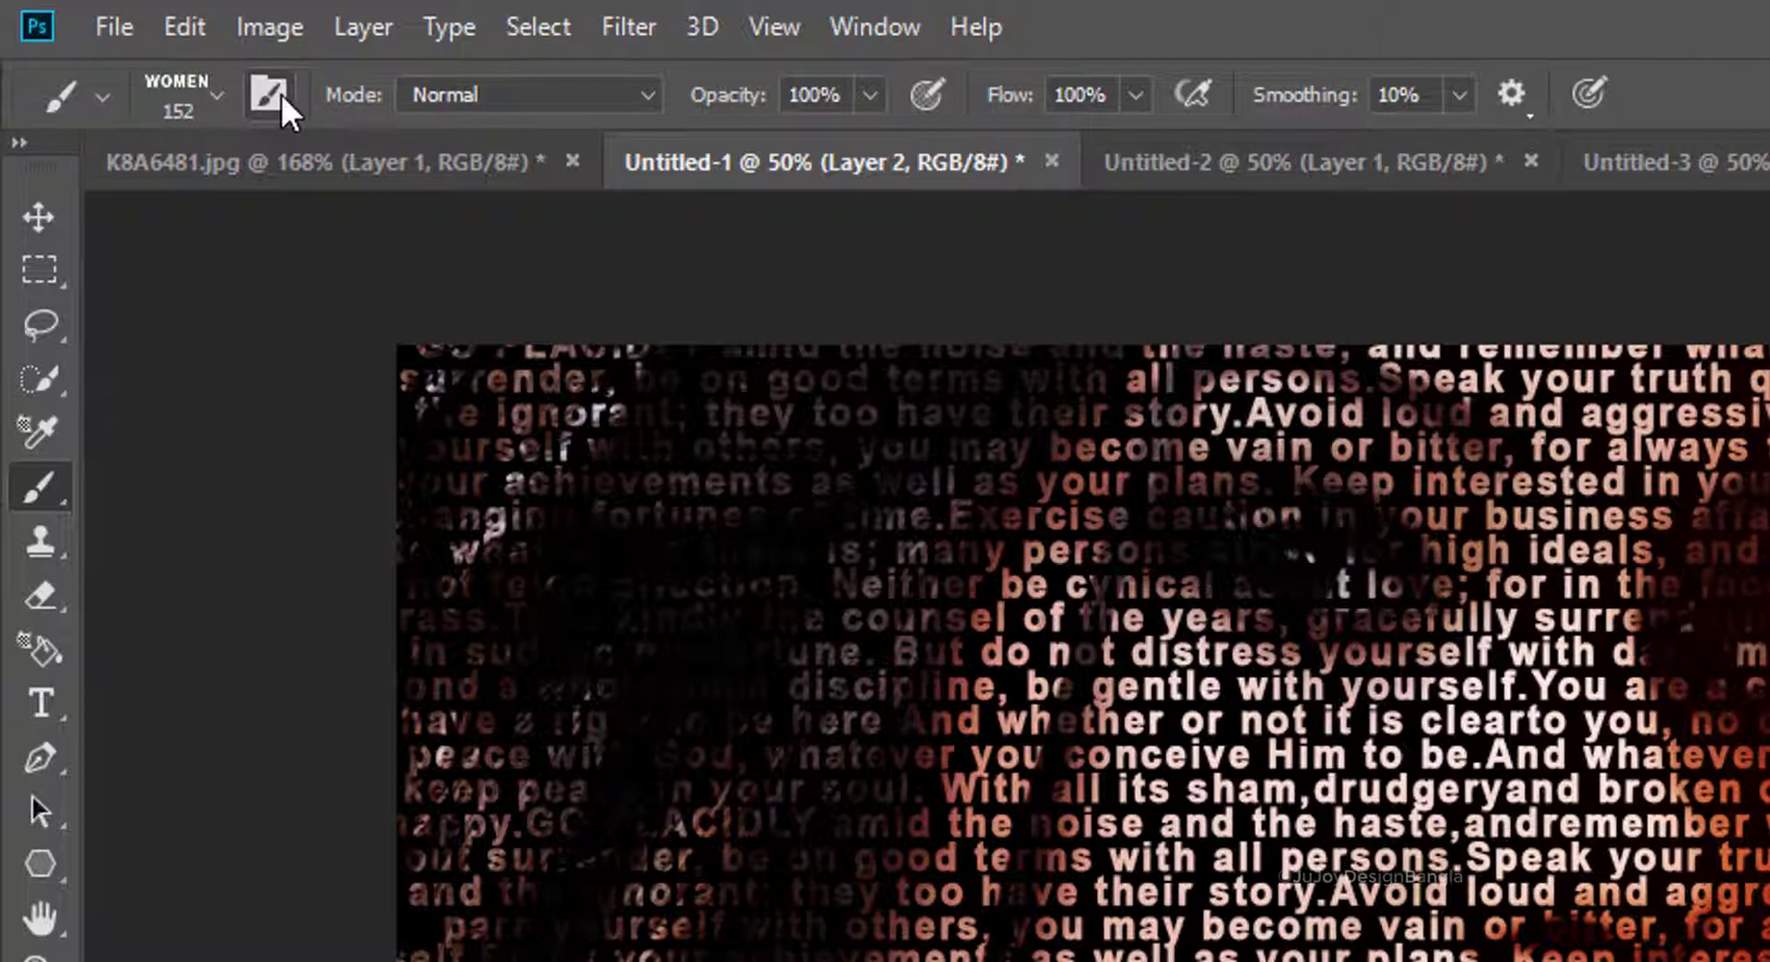
- Set the WOMEN brush's spacing to 149% and enable Shape Dynamics with a size jitter of 26%
click(269, 94)
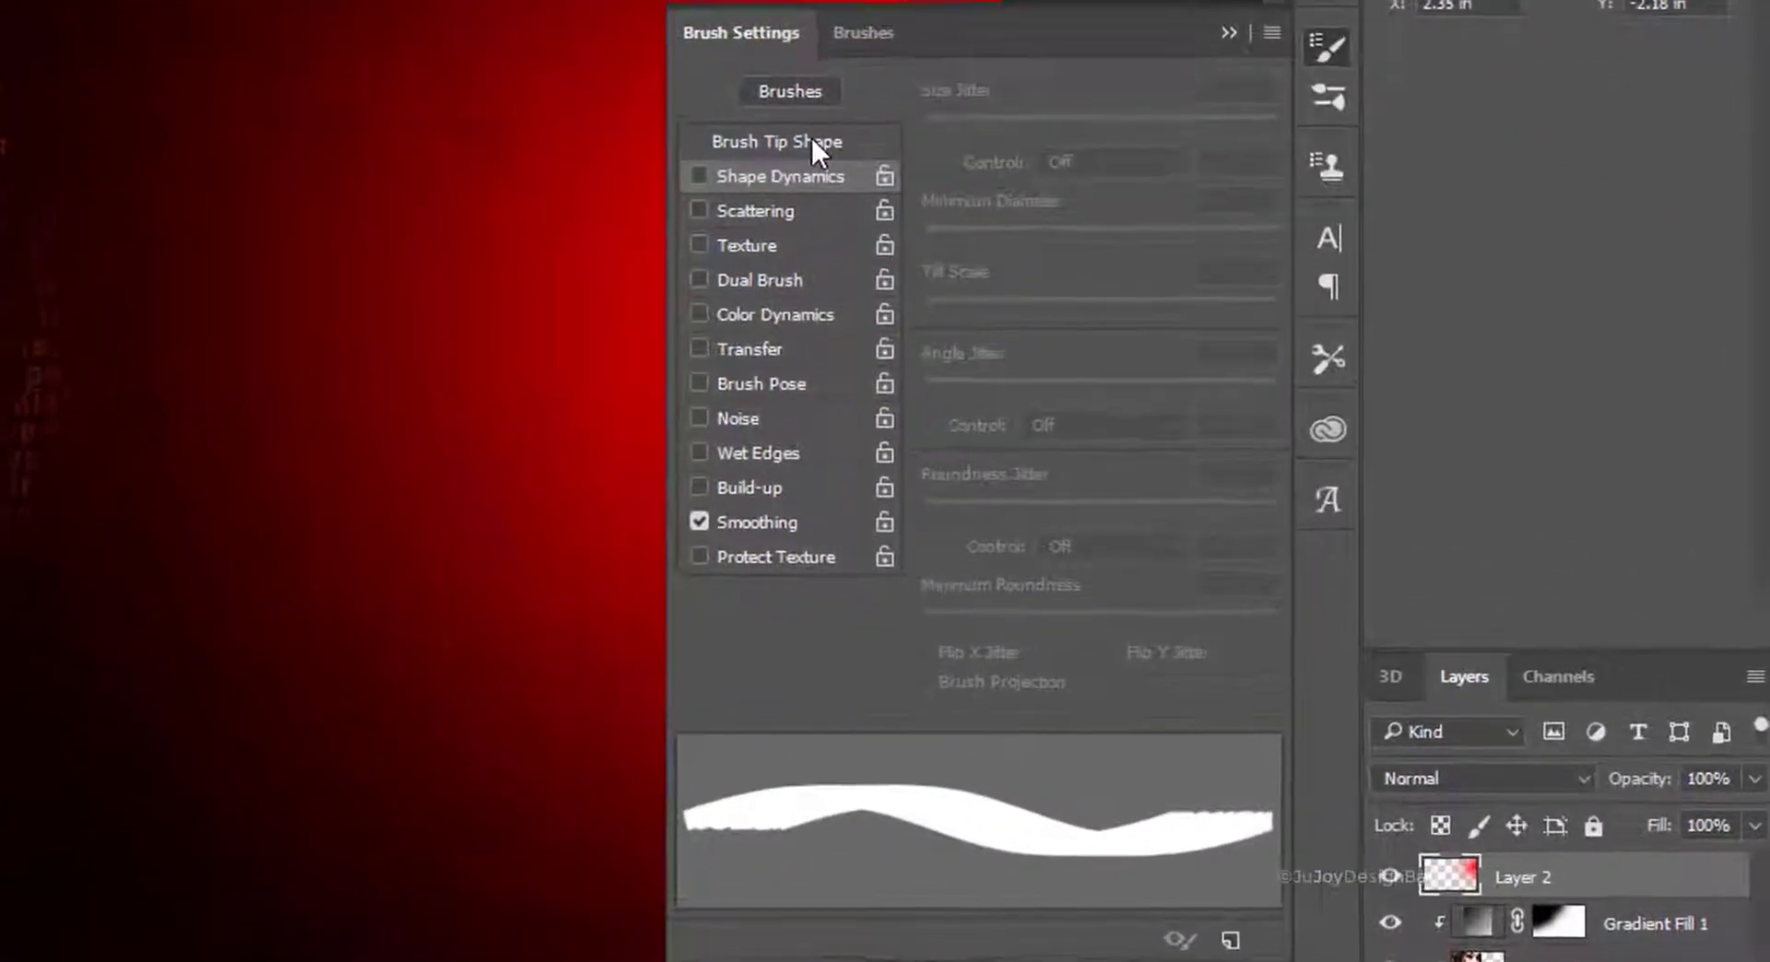
click(1050, 329)
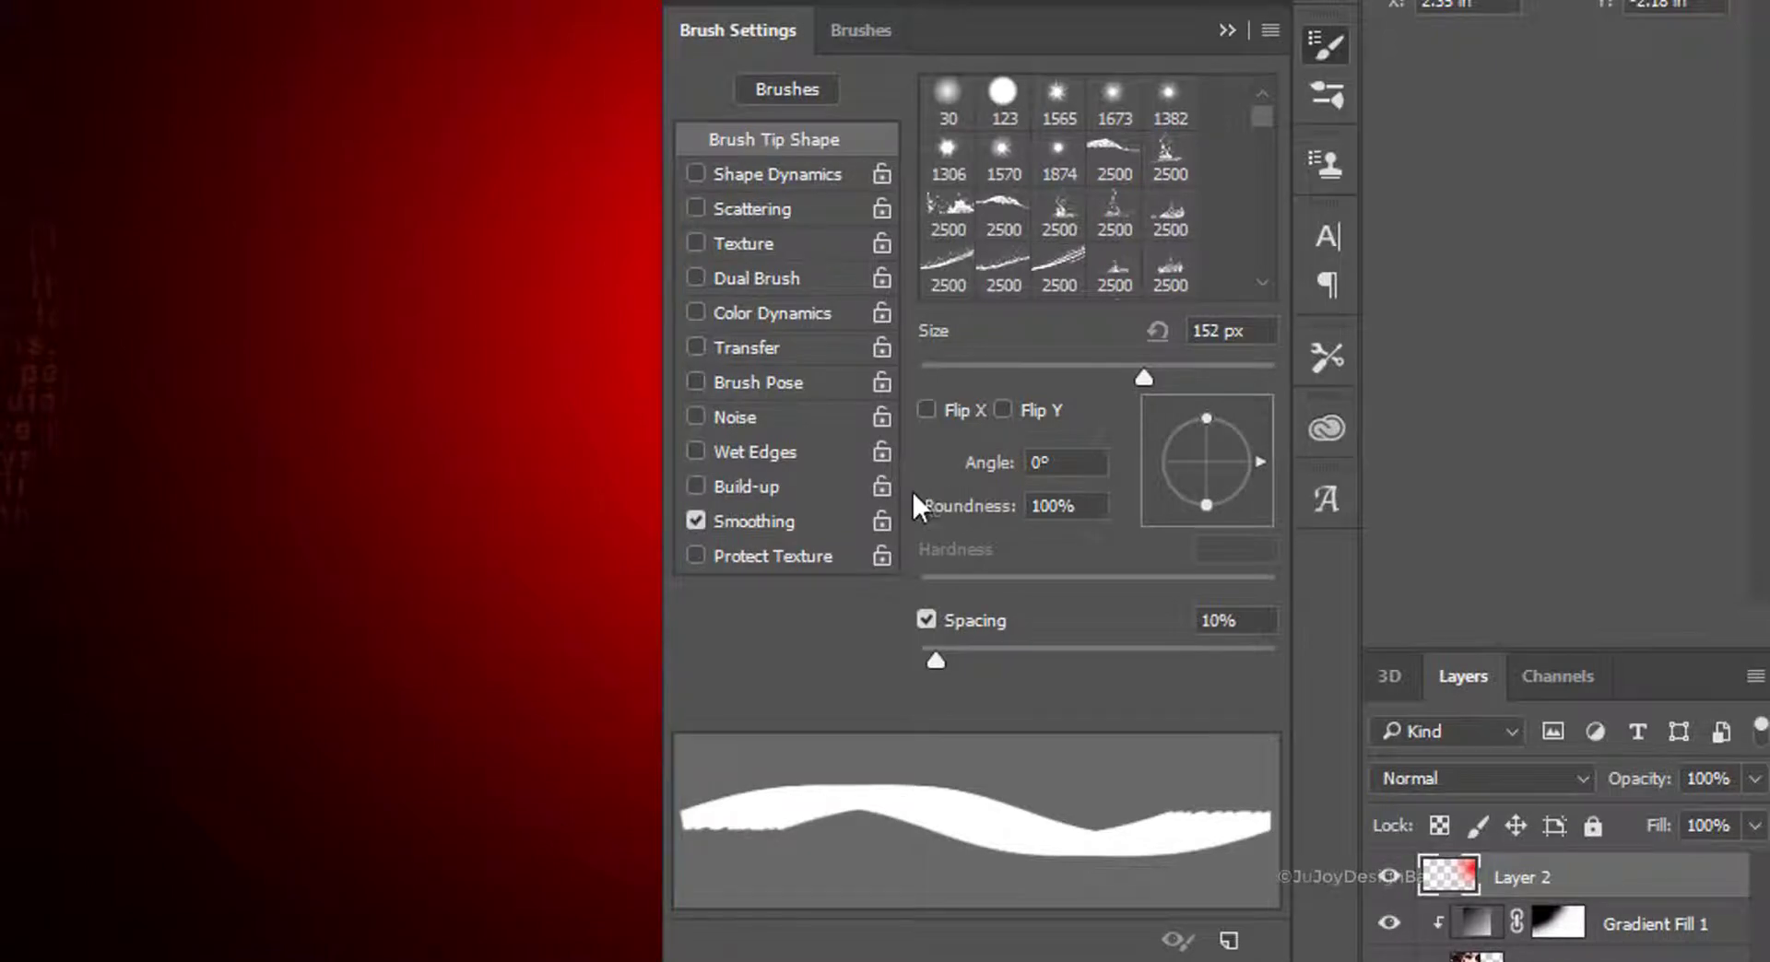
drag(940, 650, 1142, 667)
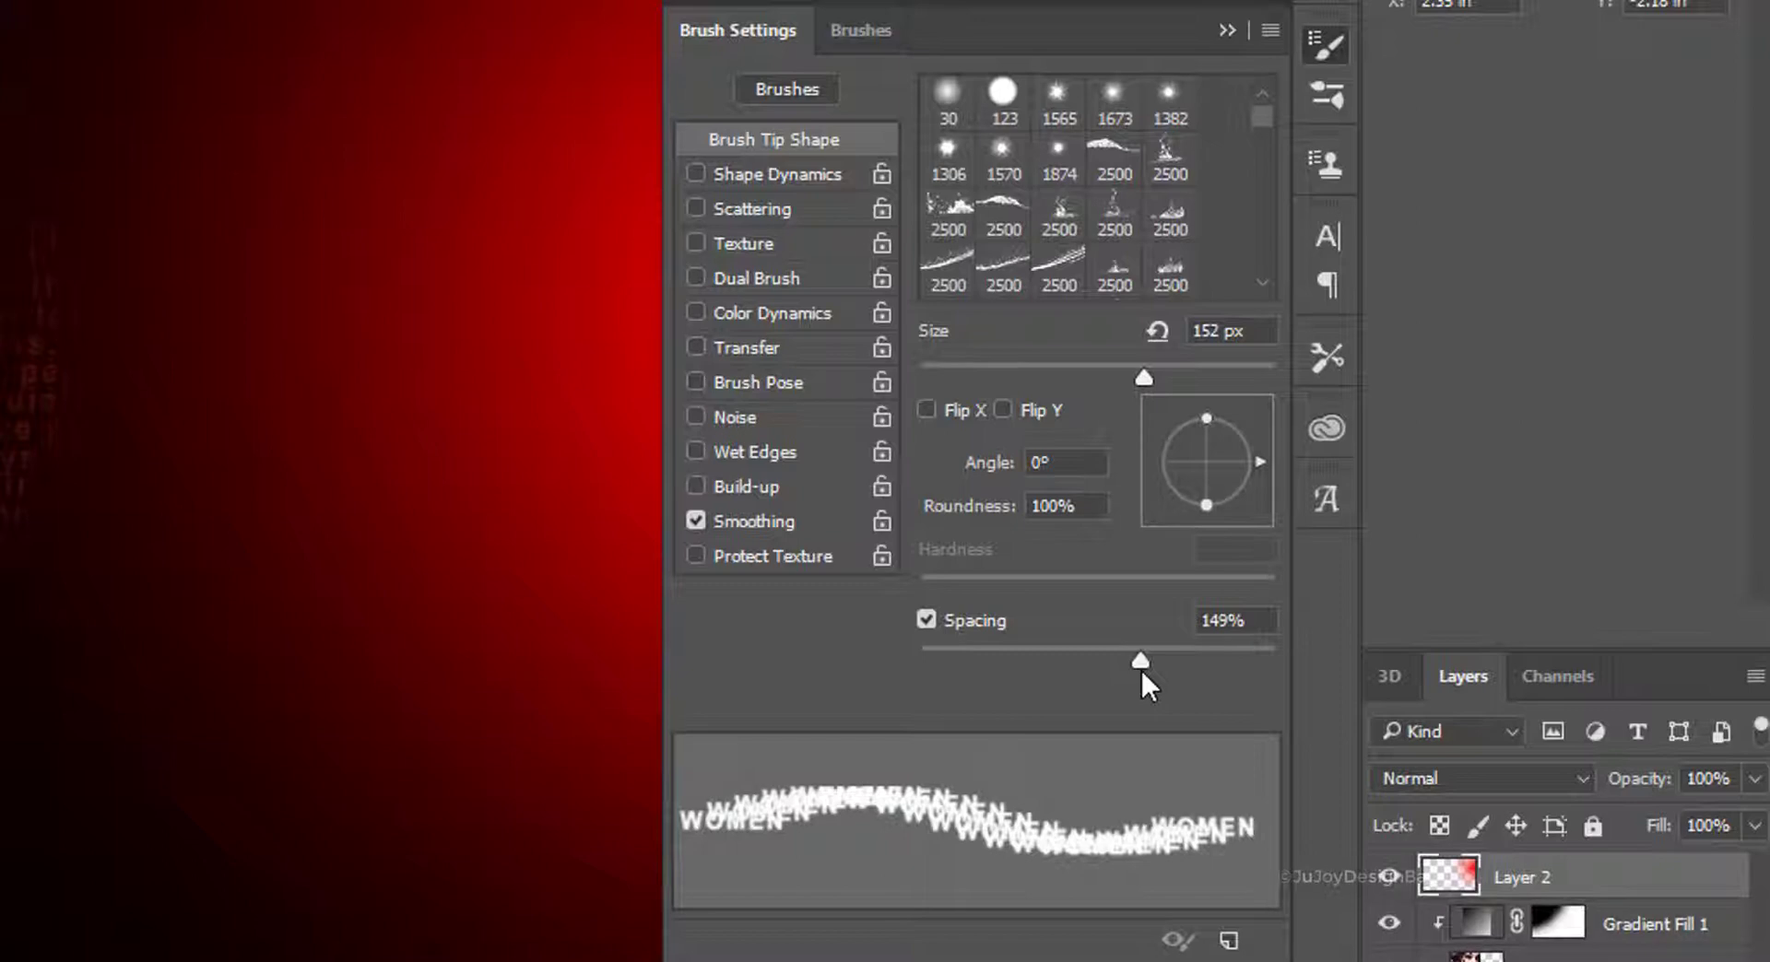
click(817, 174)
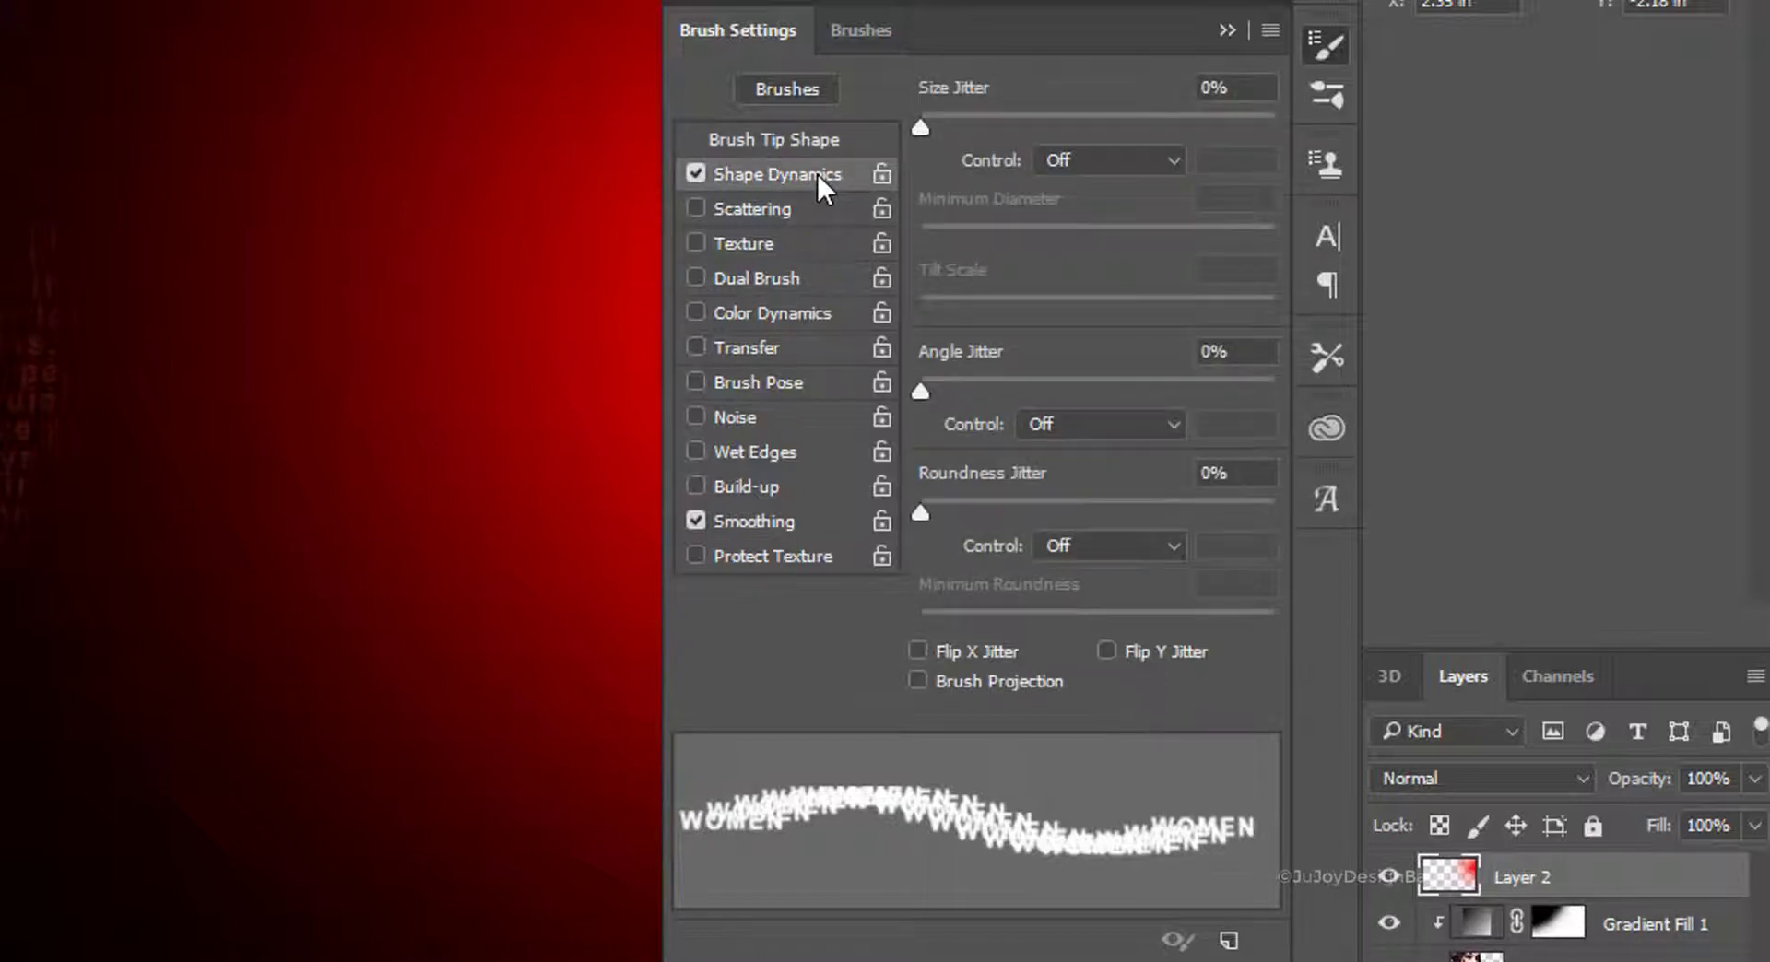
drag(925, 130, 1014, 129)
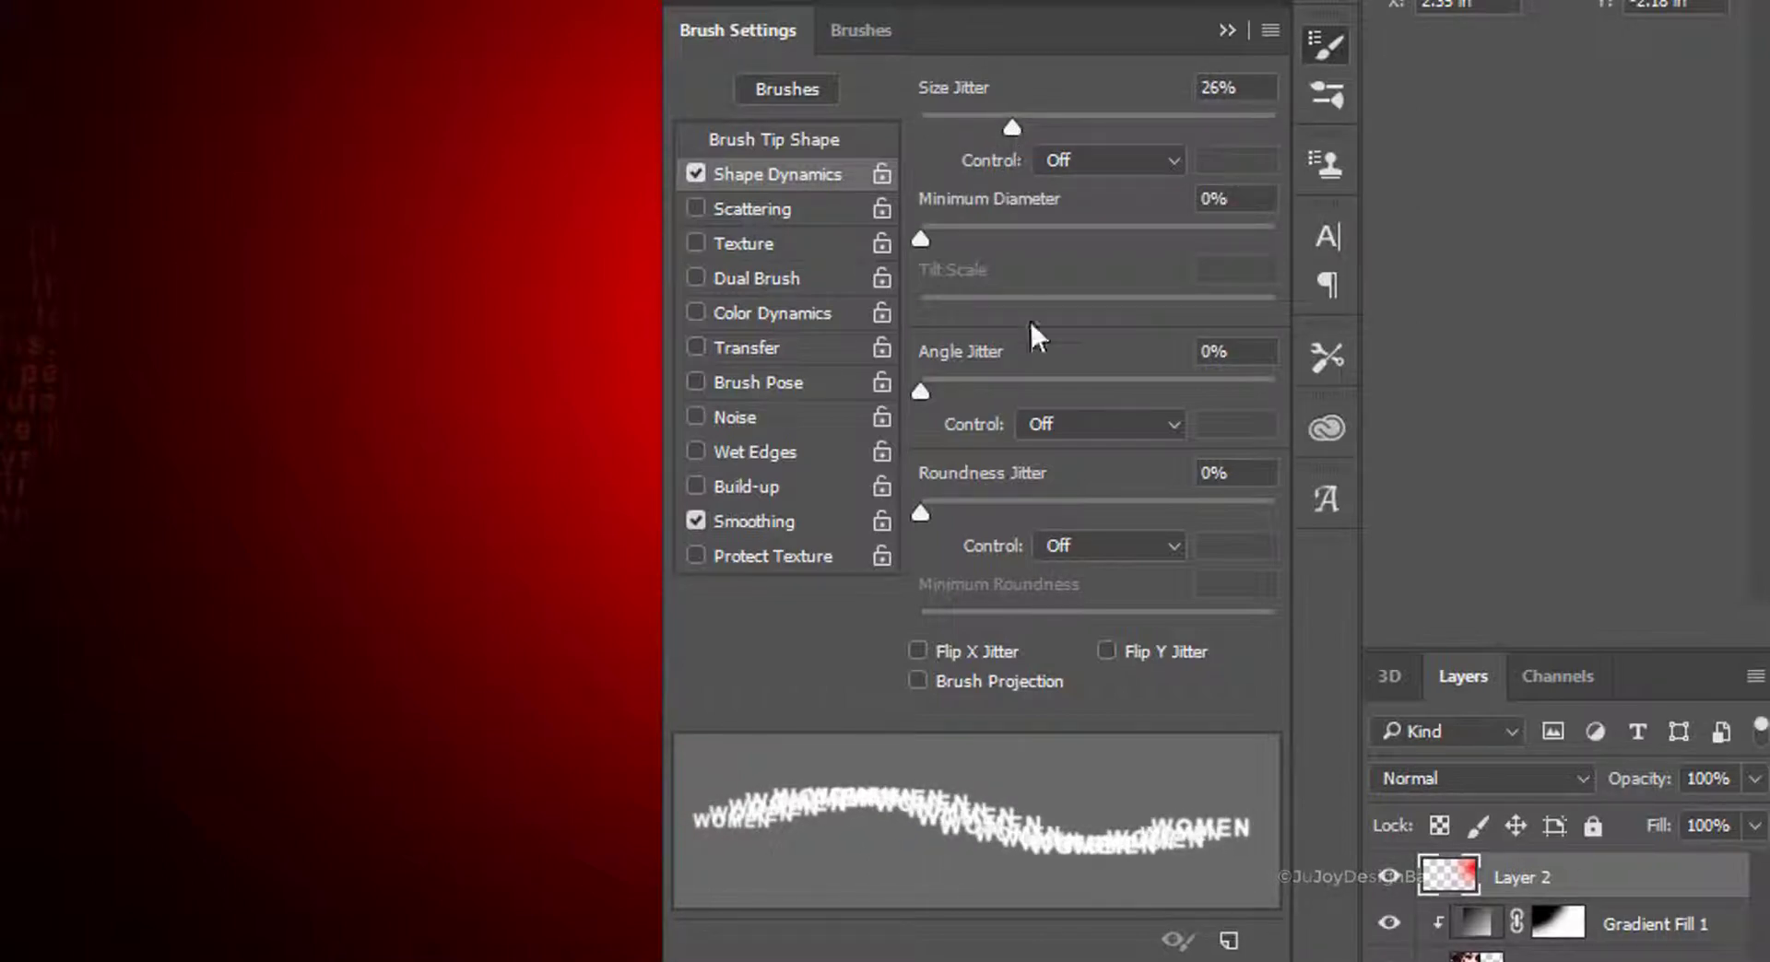
- Enable Scattering for the WOMEN brush with a scatter of 216% and a count of 2
click(771, 208)
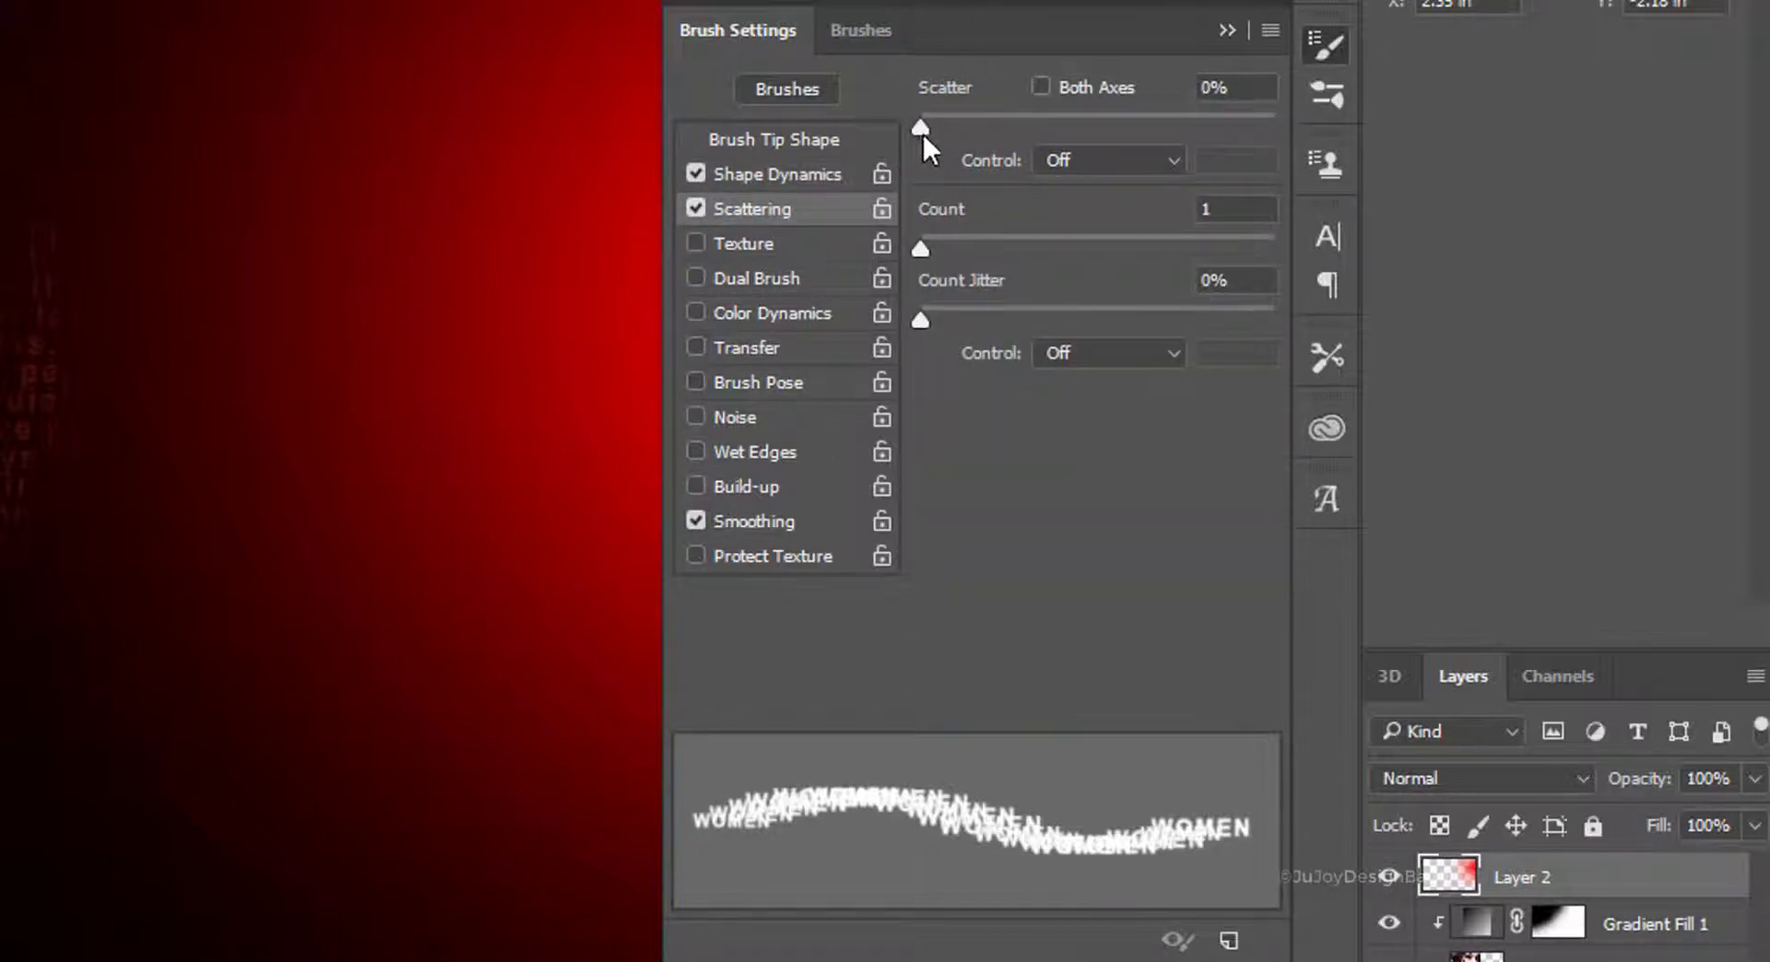
drag(925, 124, 982, 127)
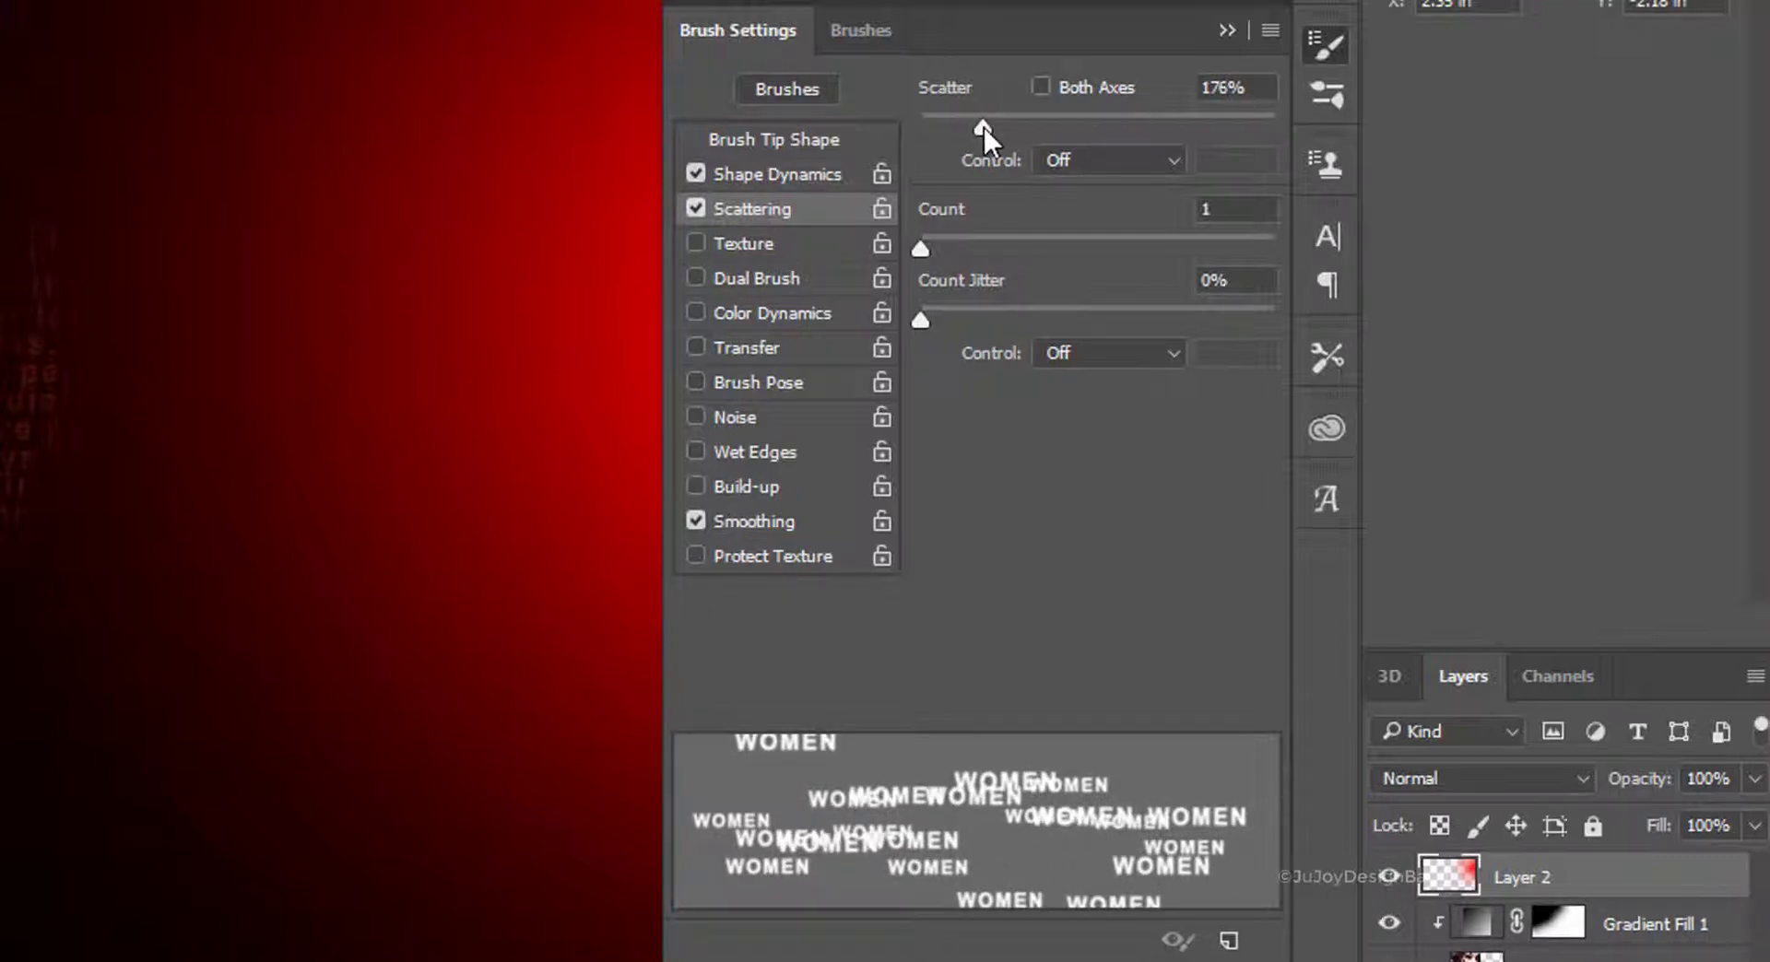
drag(922, 247, 961, 247)
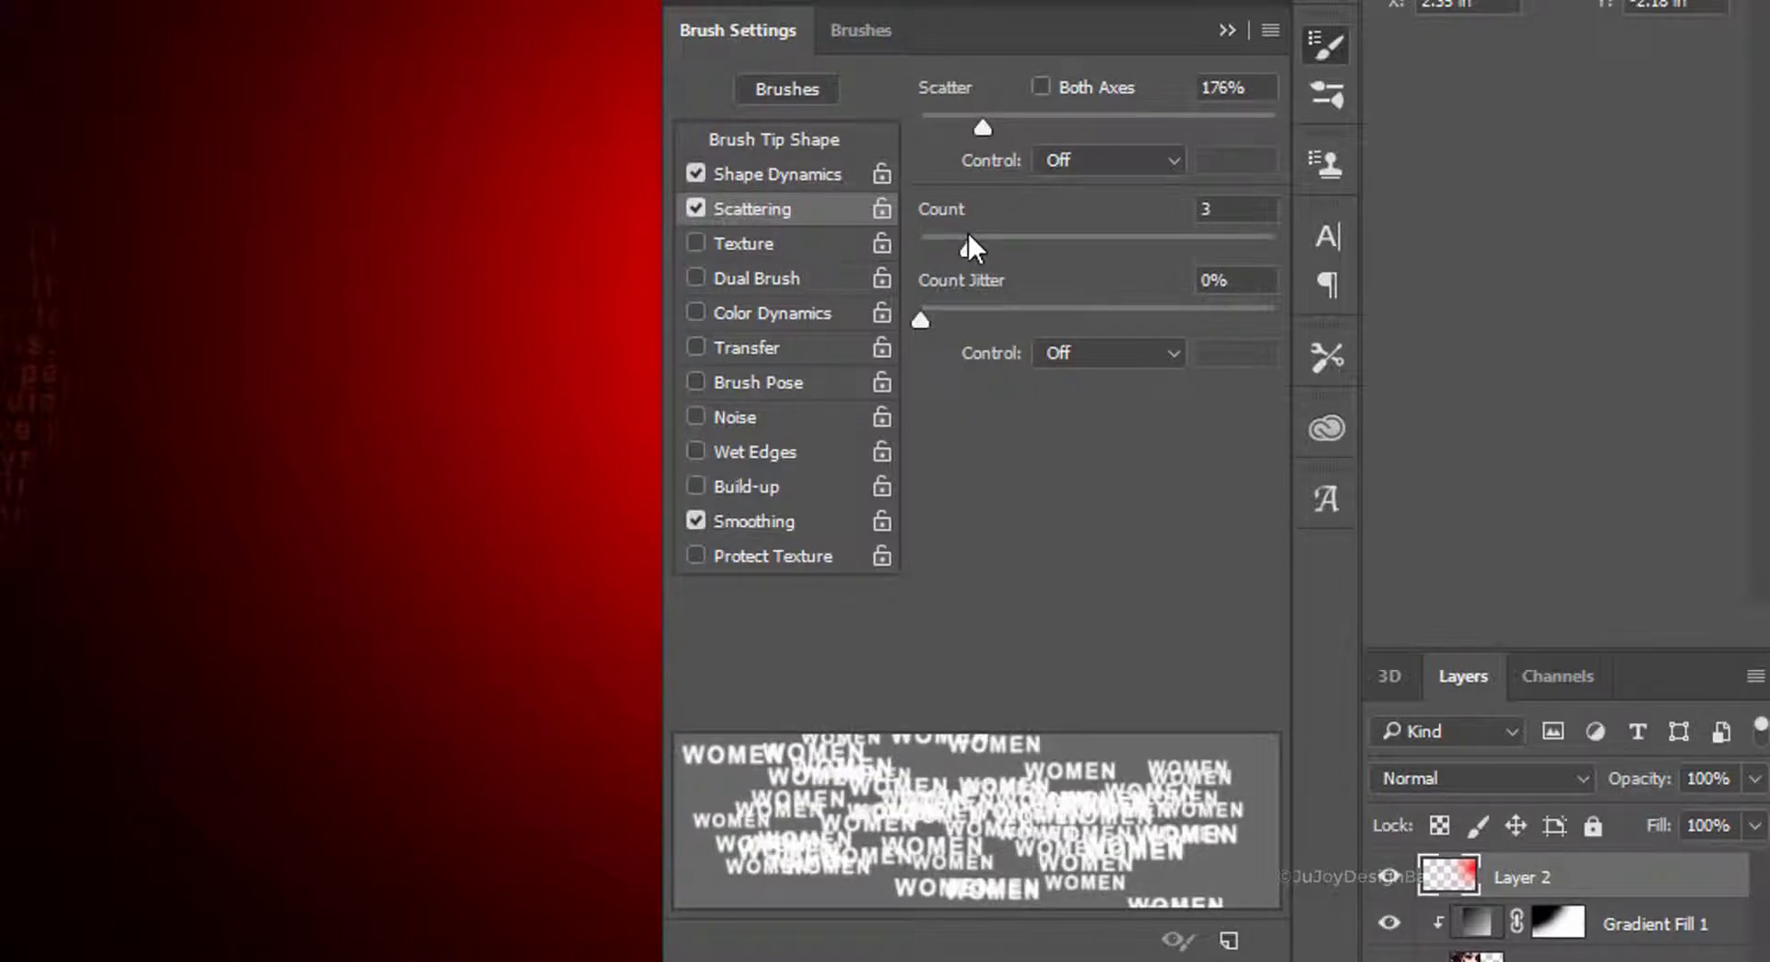
mouse_move(959, 241)
mouse_down()
mouse_move(1010, 242)
mouse_move(955, 245)
mouse_up()
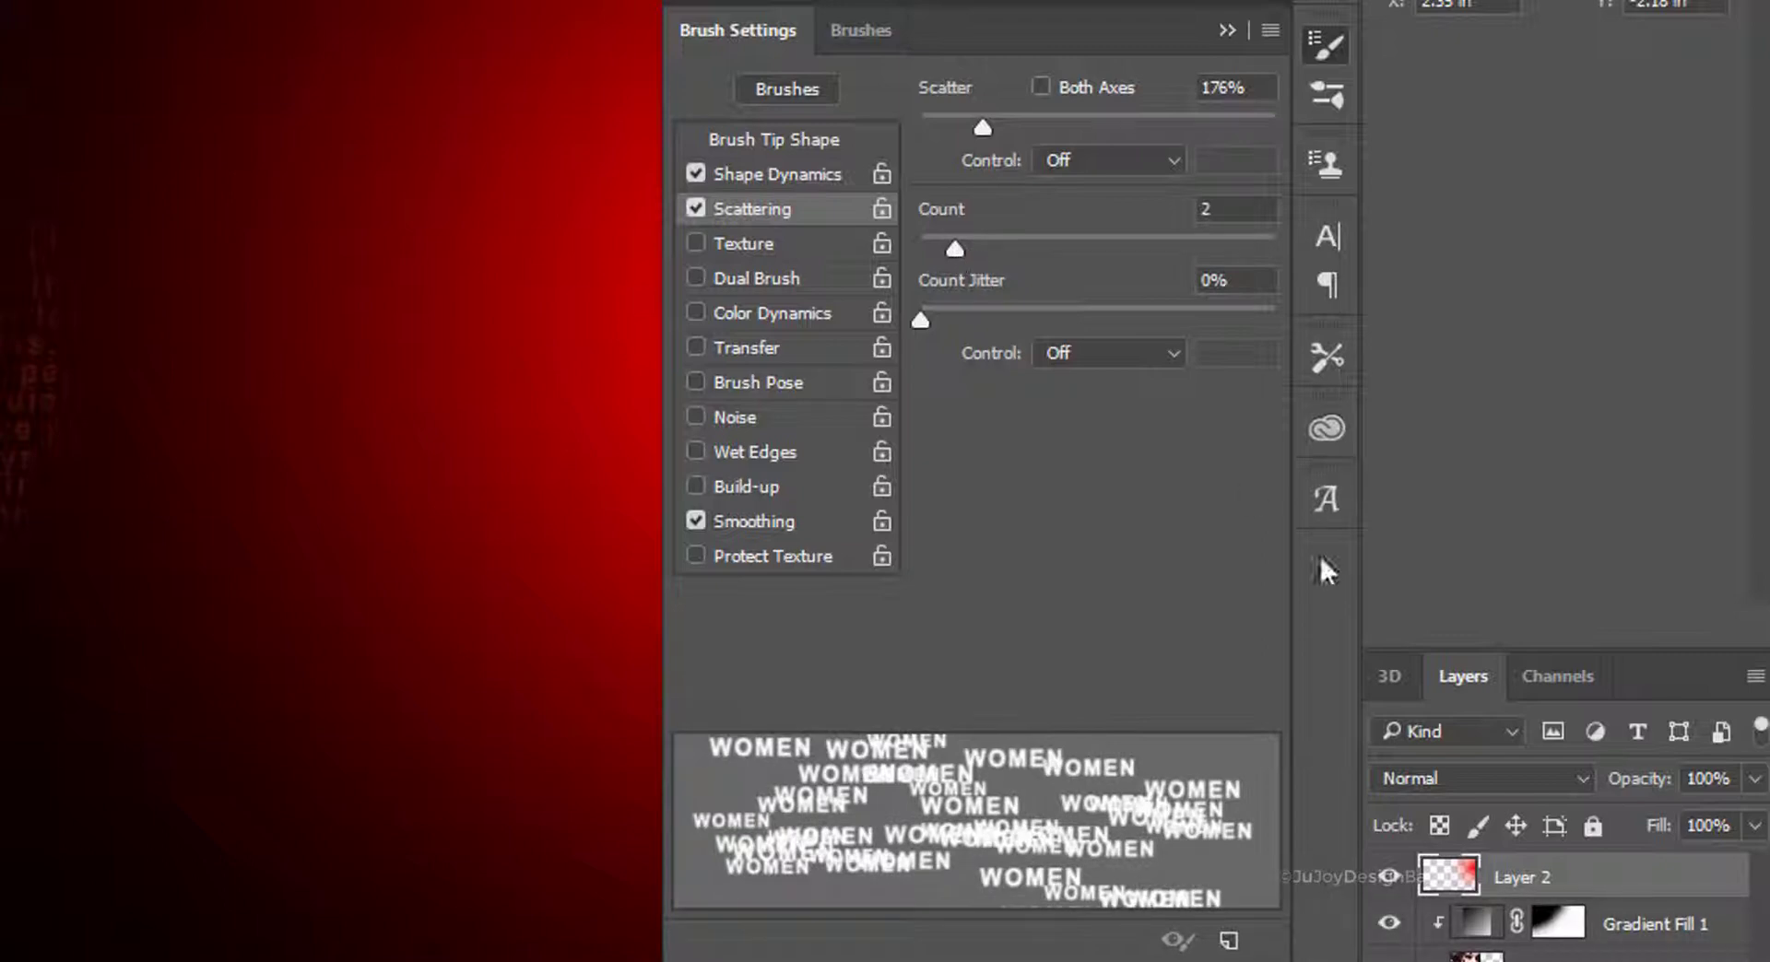
drag(987, 126, 997, 129)
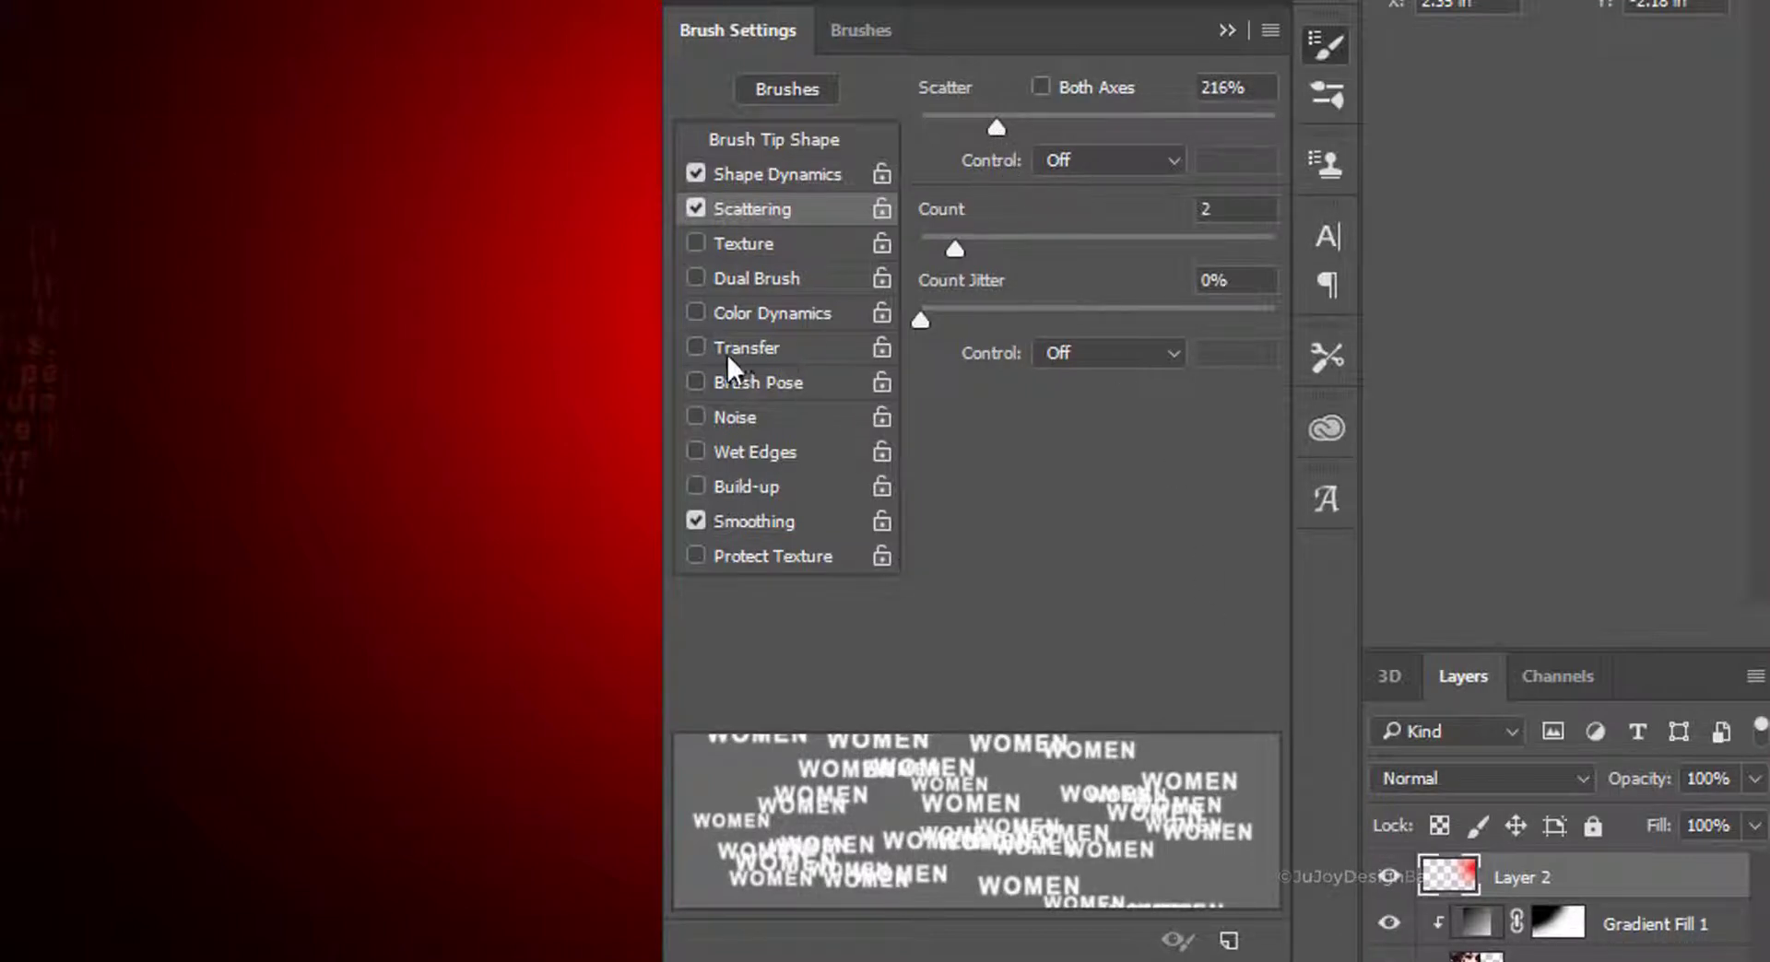
- Enable Transfer for the WOMEN brush, set the opacity jitter to 80%, and raise the flow jitter slightly
click(814, 355)
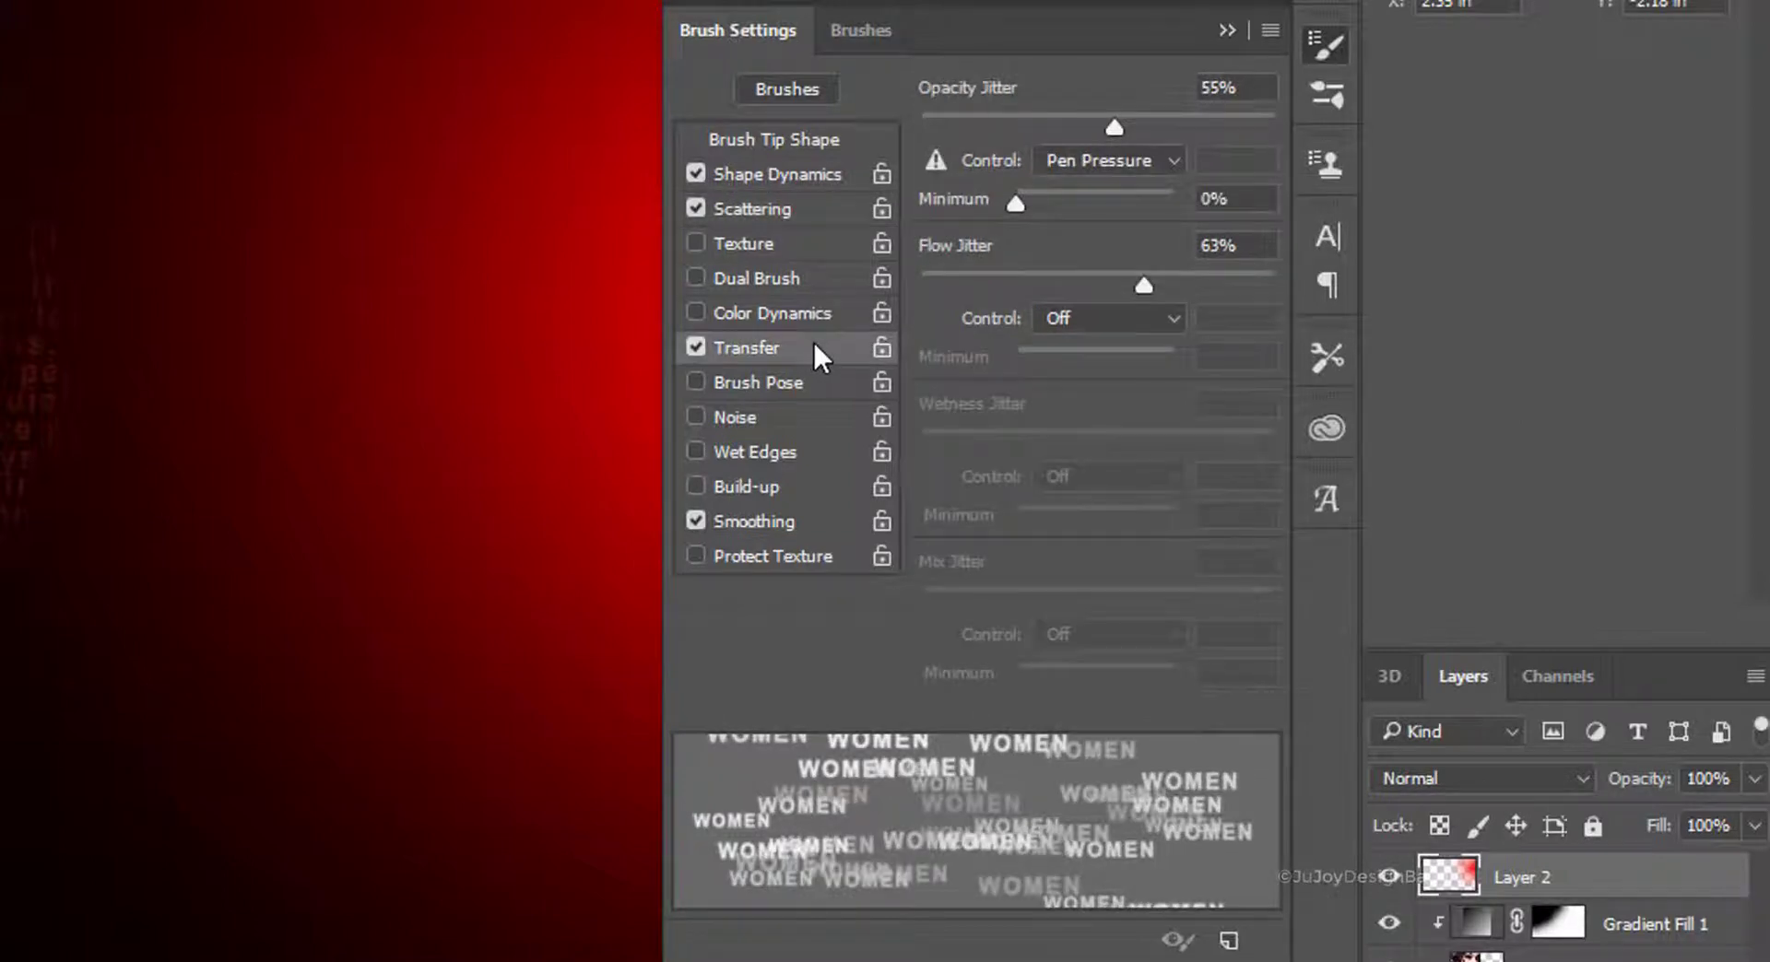
click(1108, 124)
drag(1172, 136, 1213, 129)
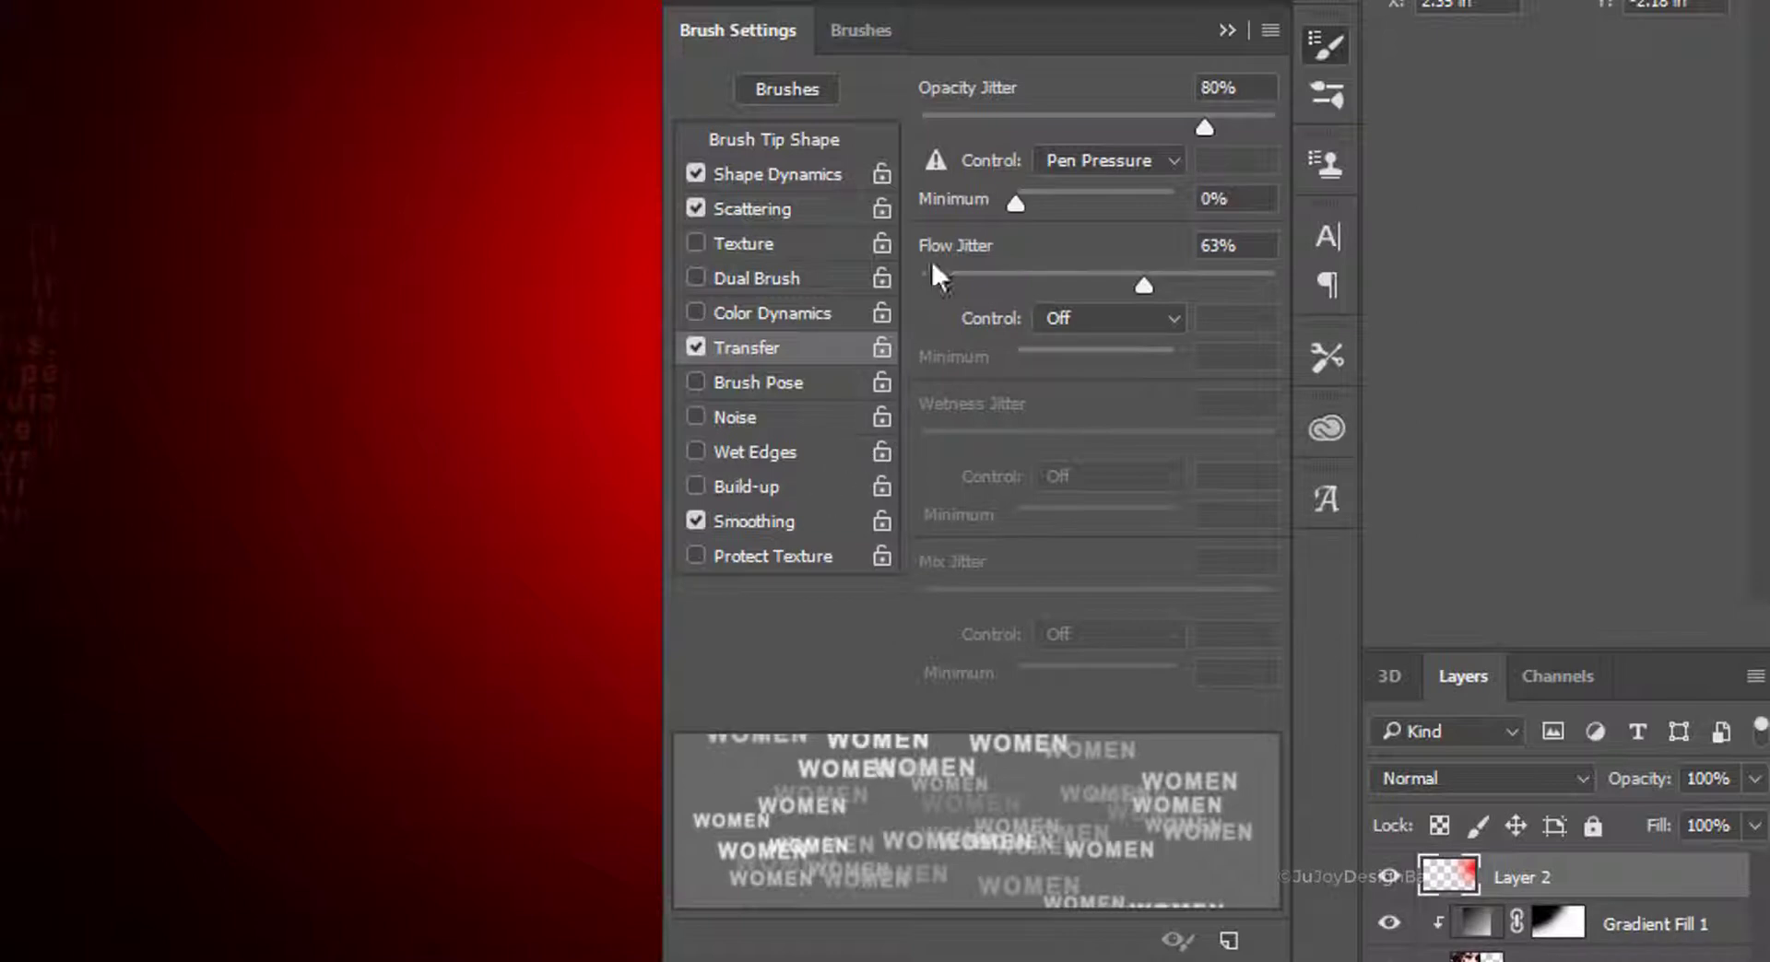
mouse_move(1141, 285)
mouse_down()
mouse_move(1054, 284)
mouse_move(1152, 280)
mouse_up()
click(1226, 34)
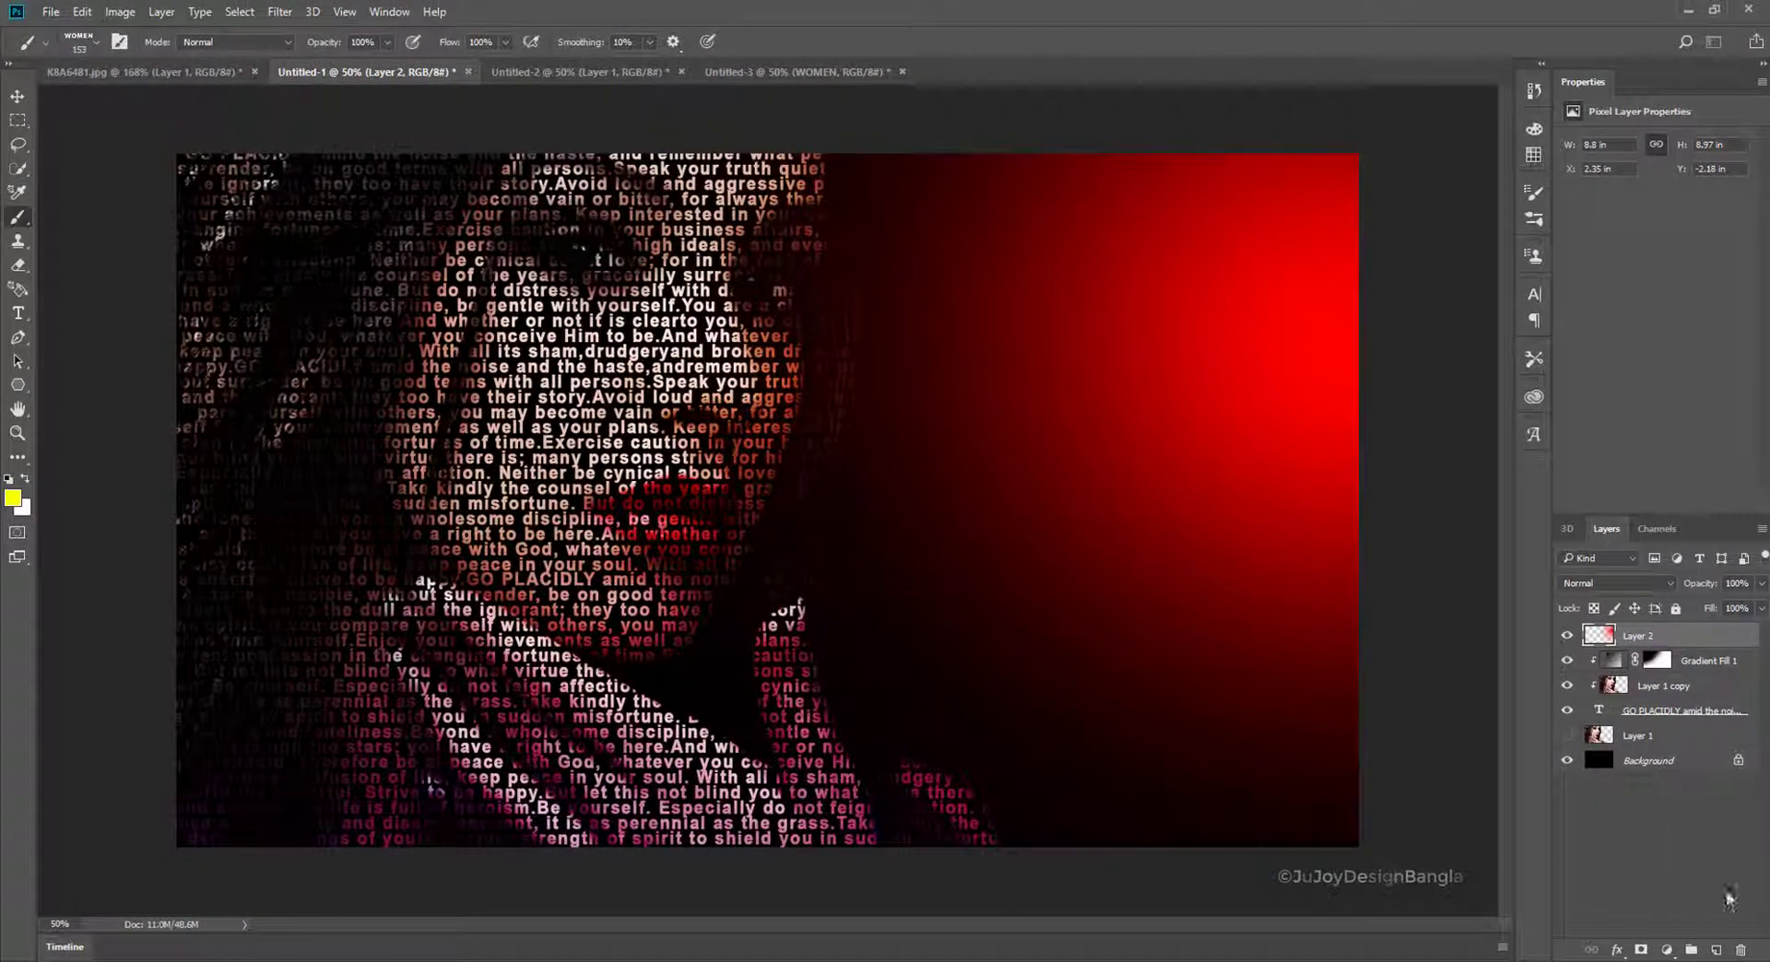
- Add a new layer above Layer 2 and choose yellow fcff00 as the foreground color
click(1719, 949)
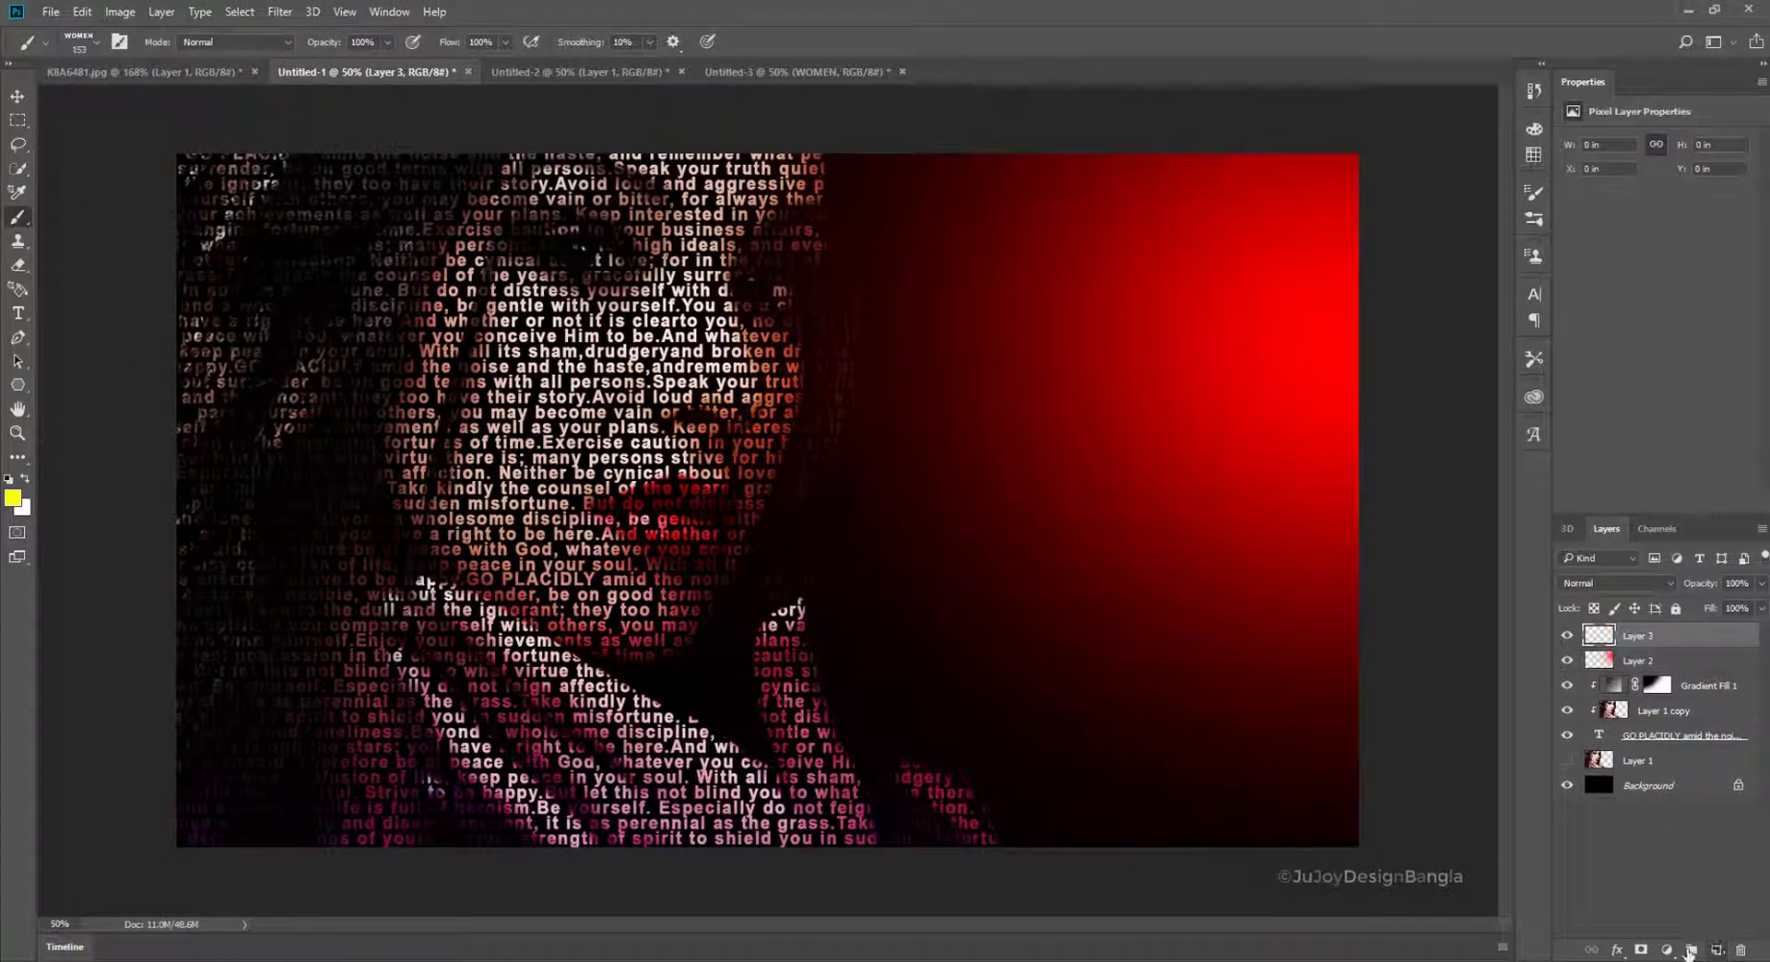
click(13, 497)
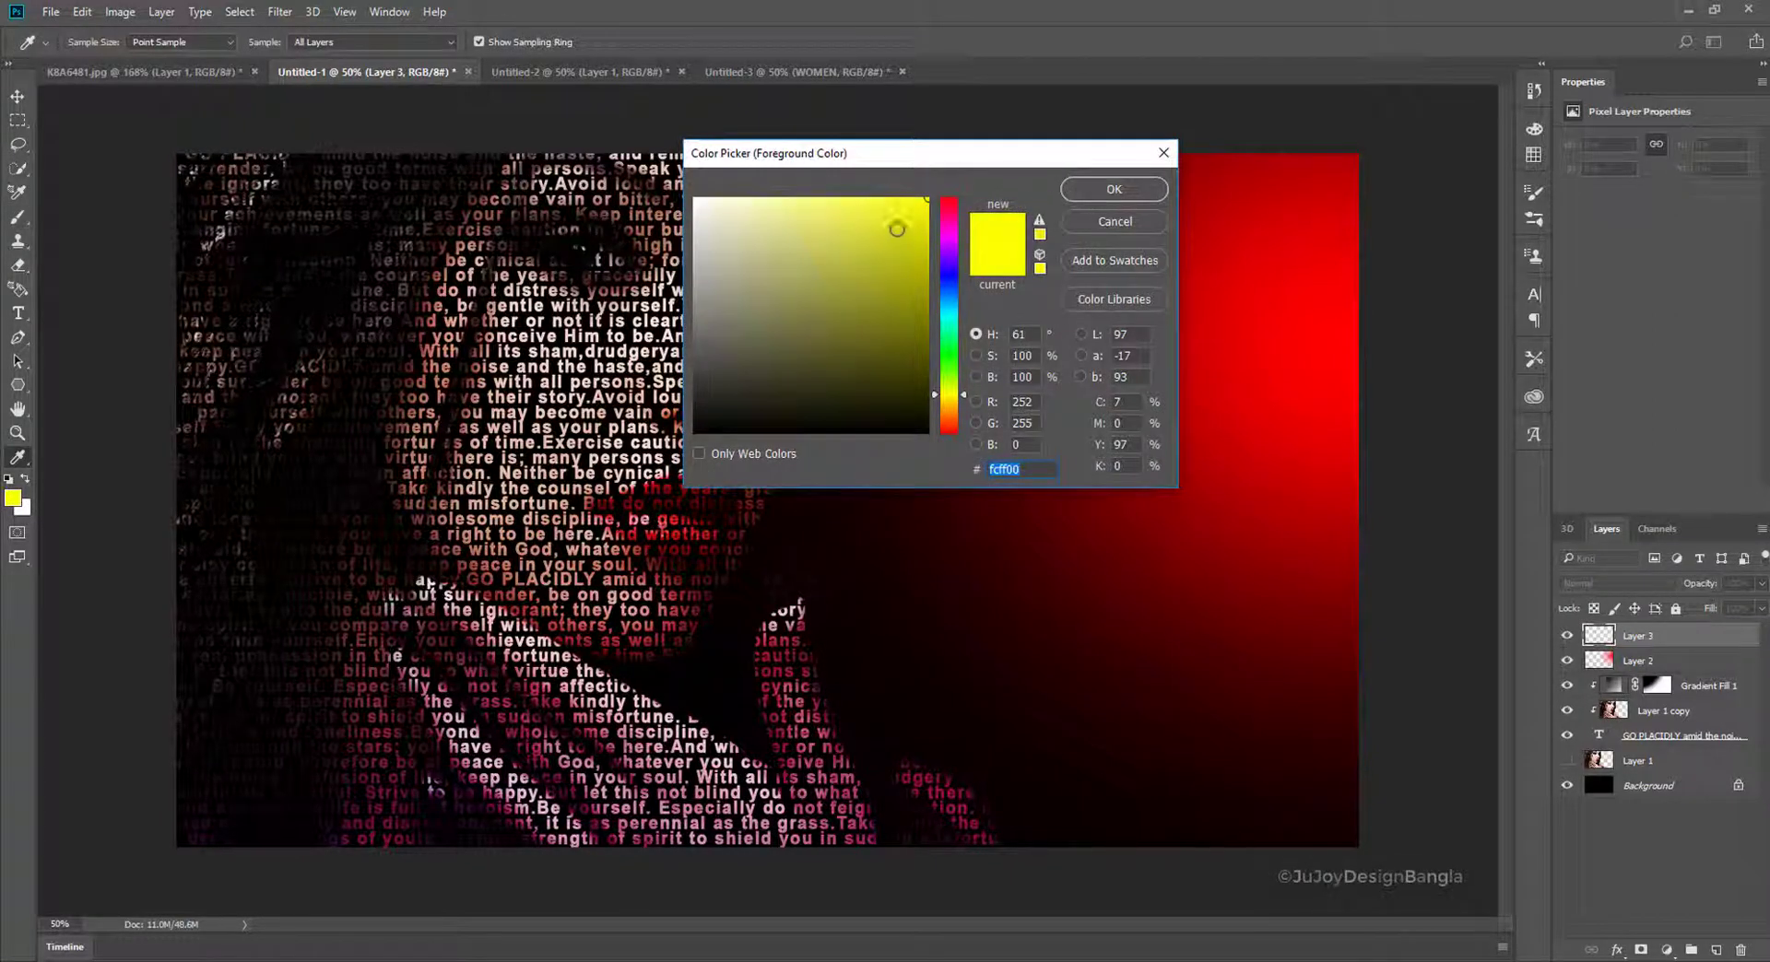
click(1114, 189)
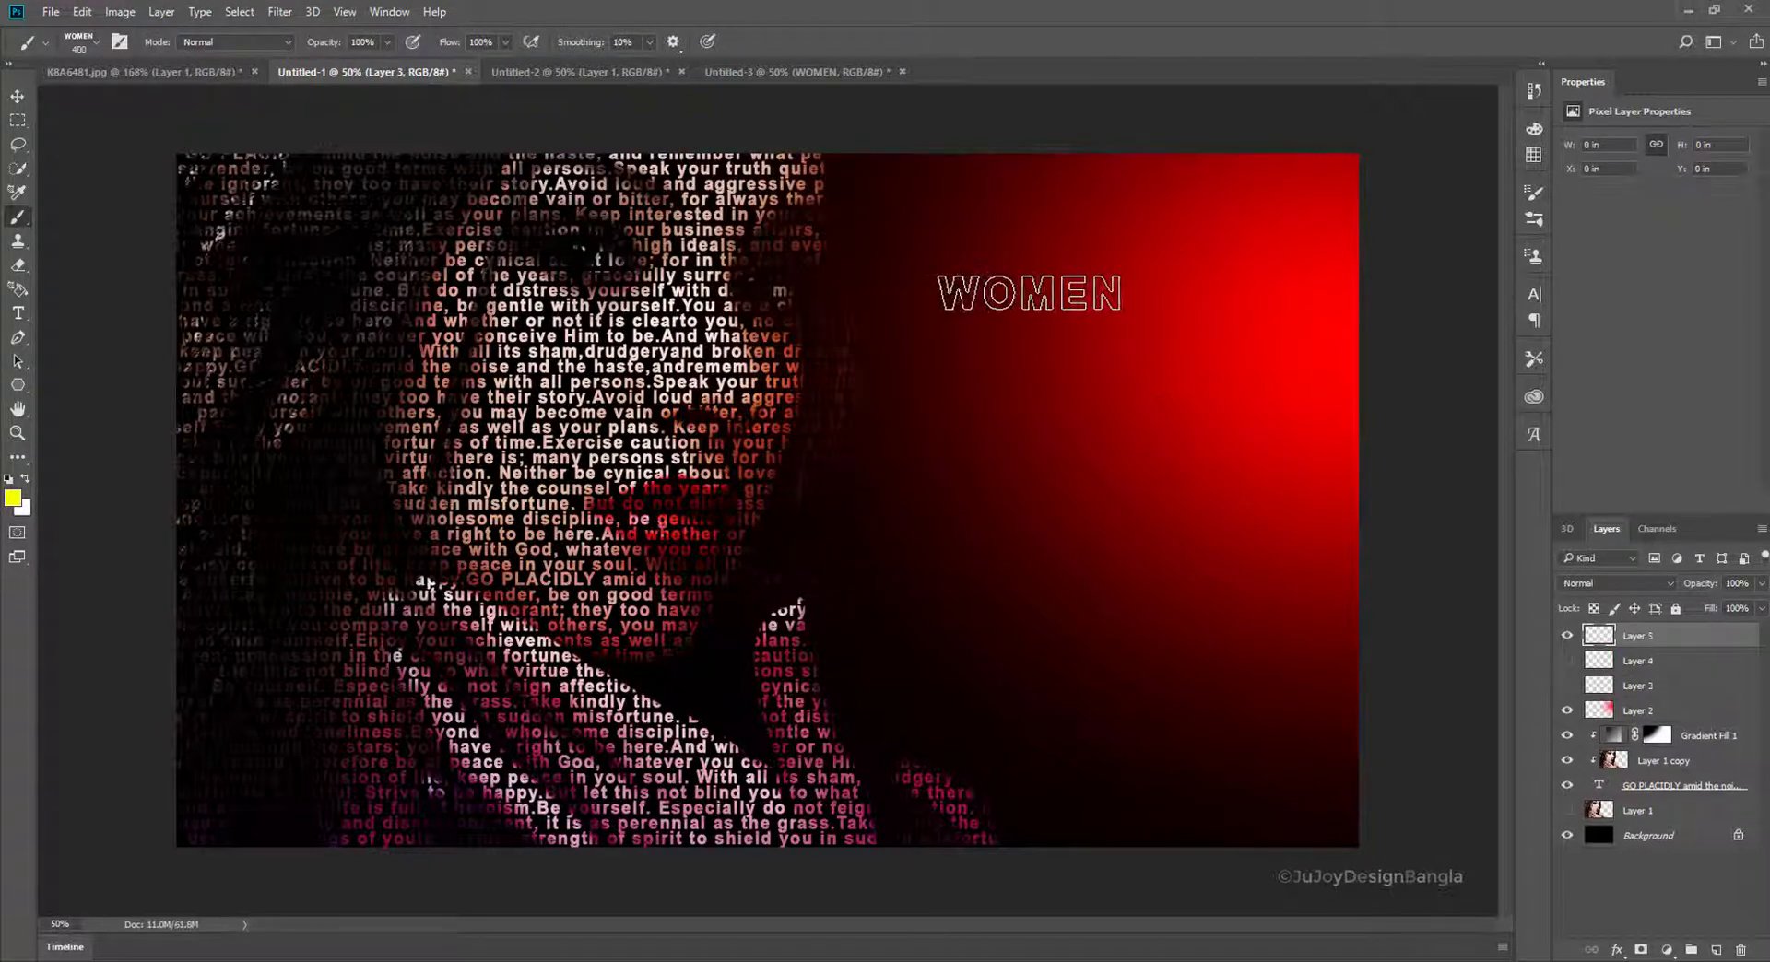
- Paint three strokes of scattered yellow WOMEN words over the red glow beside the portrait with the 400 px brush
drag(1029, 294, 1392, 369)
drag(990, 470, 1396, 580)
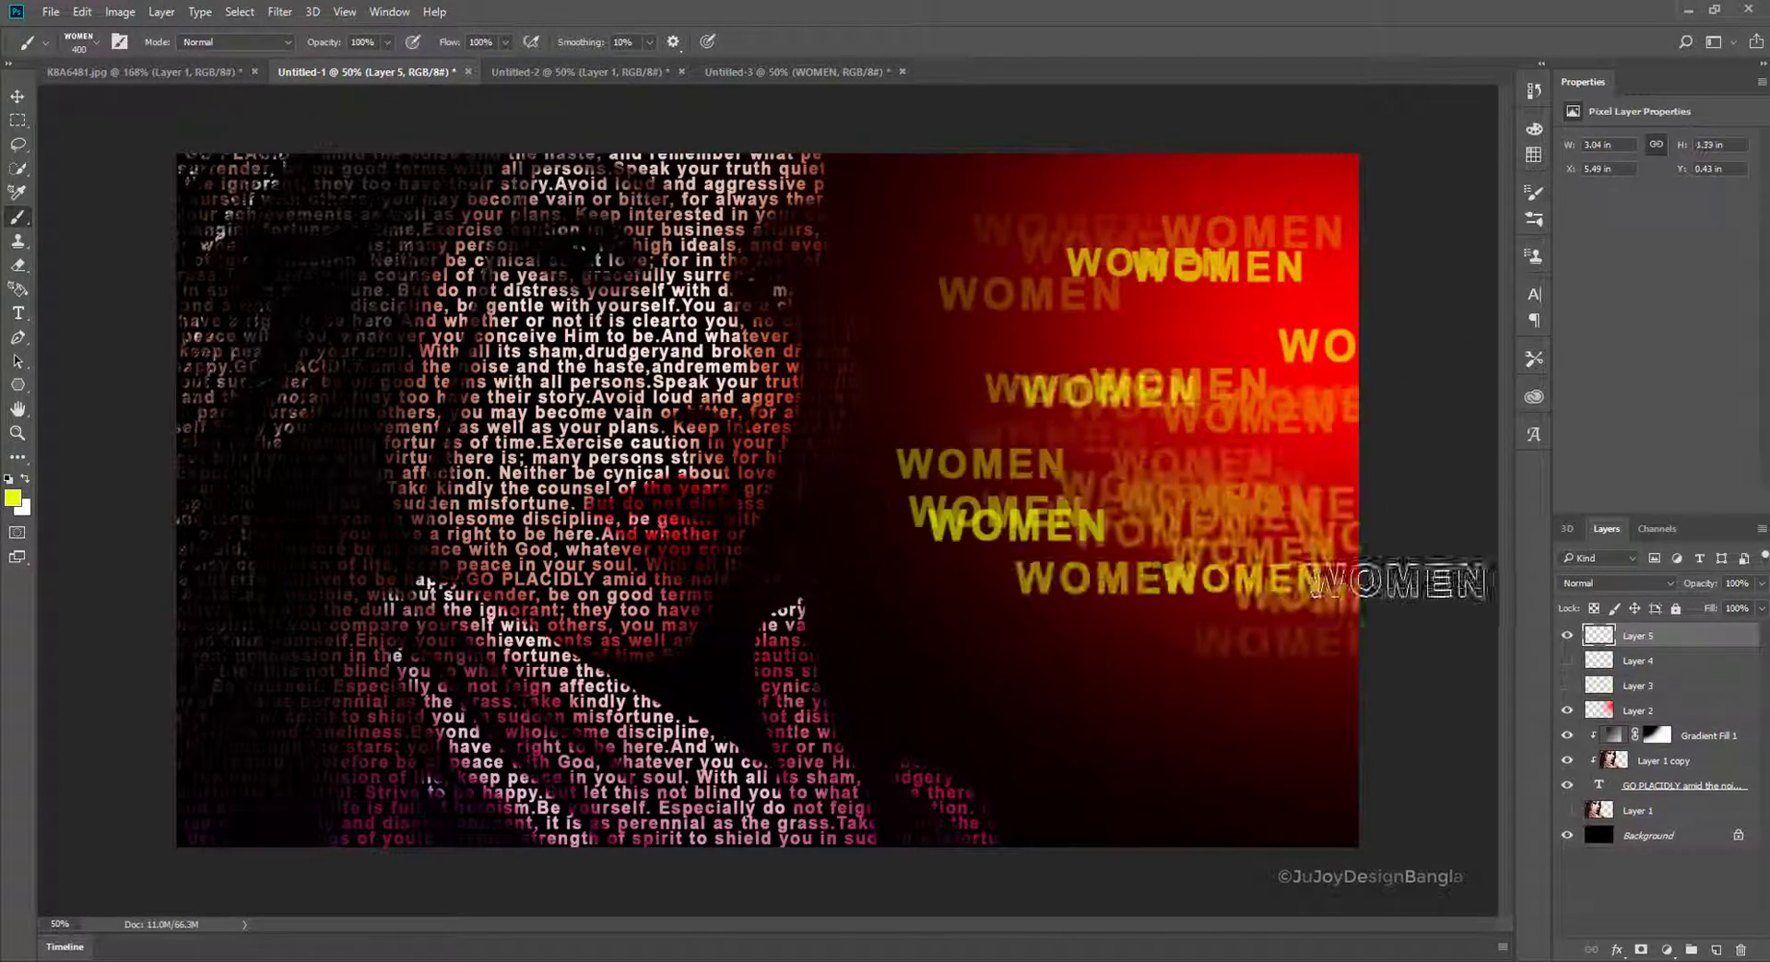
mouse_move(940, 731)
mouse_down()
mouse_move(1290, 728)
mouse_move(1280, 838)
mouse_up()
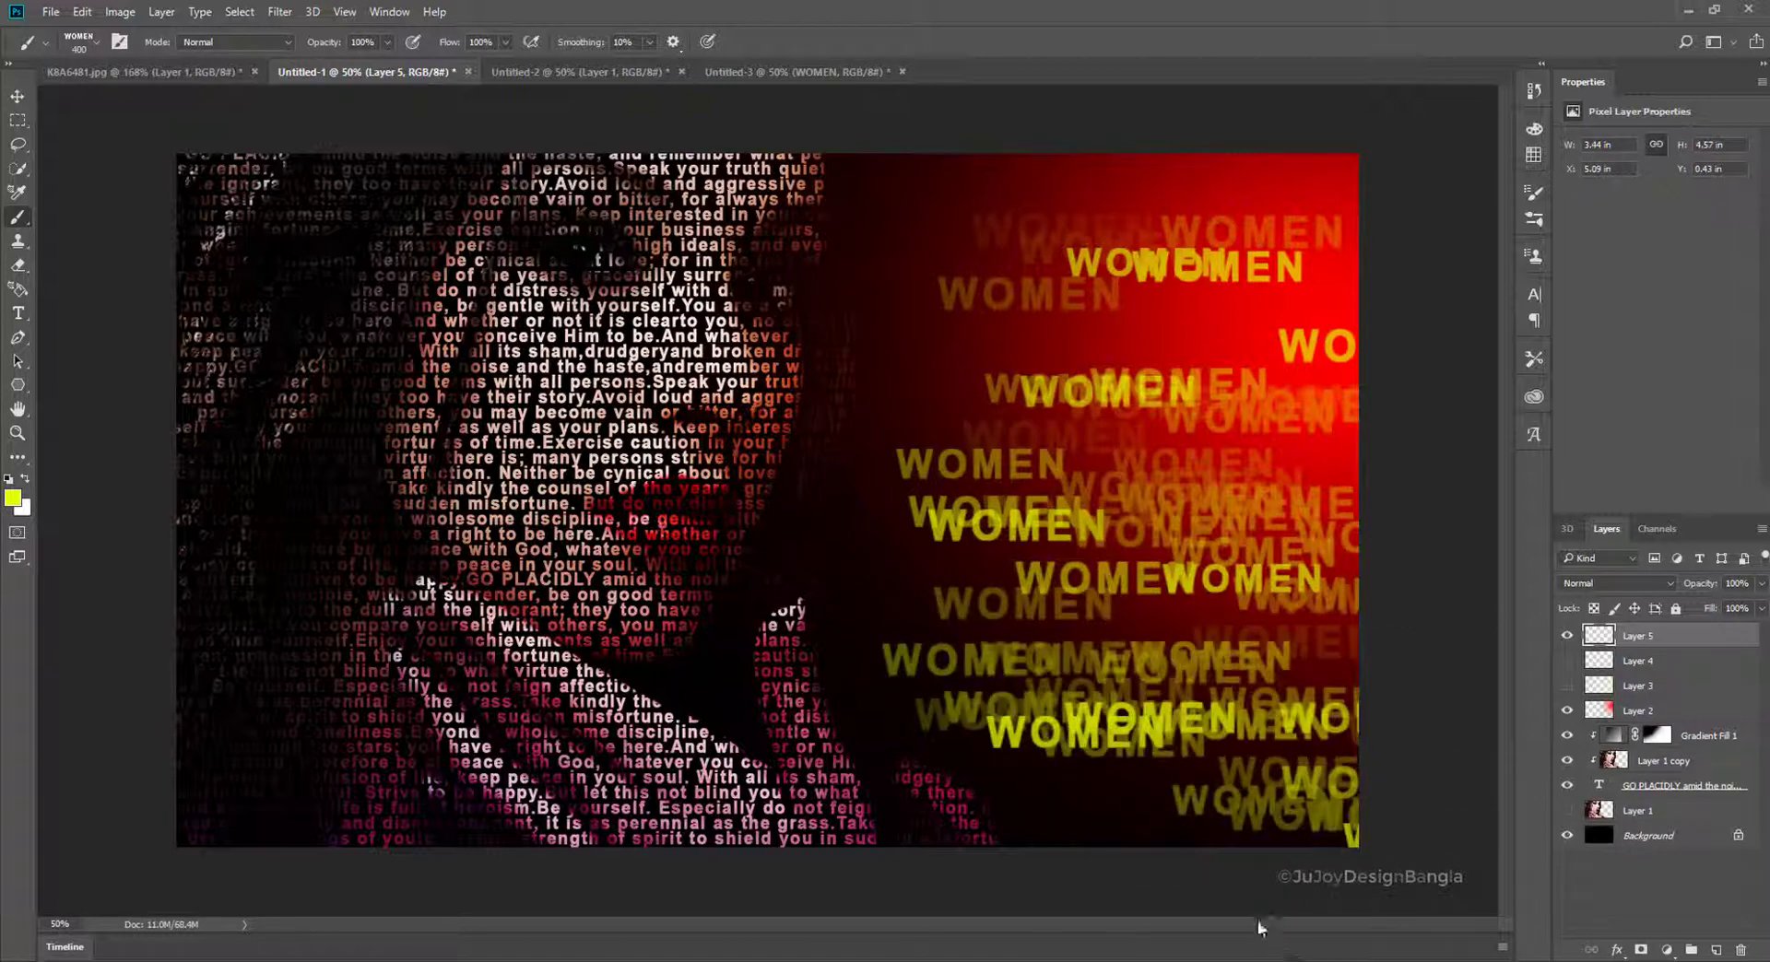
- Undo all the yellow WOMEN strokes painted on Layer 5 over the red glow
key(ctrl+z)
drag(999, 736, 1346, 857)
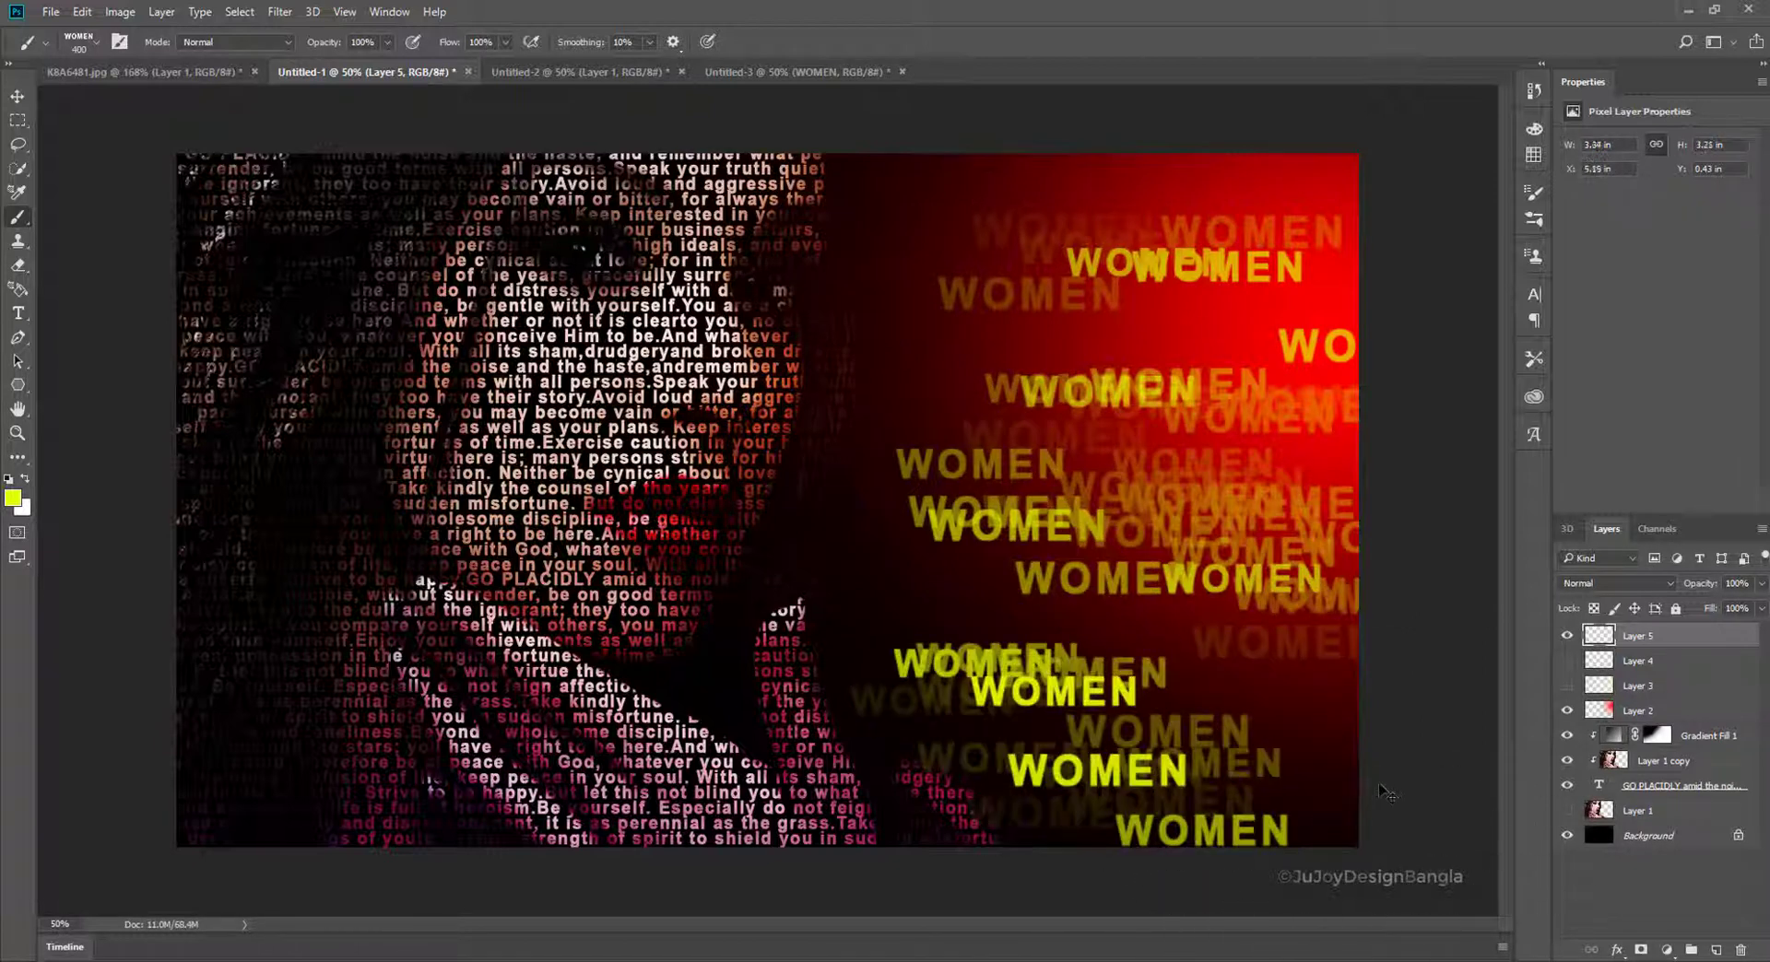
key(ctrl+alt+z)
key(ctrl+alt+z)
key(ctrl+alt+z)
- Paint large yellow WOMEN words over the upper part of the red glow and a second stroke across its middle with the 400 px brush
mouse_move(1003, 300)
mouse_down()
mouse_move(1092, 410)
mouse_move(1323, 530)
mouse_up()
key(ctrl+z)
drag(958, 557, 1239, 645)
drag(1125, 774, 1322, 835)
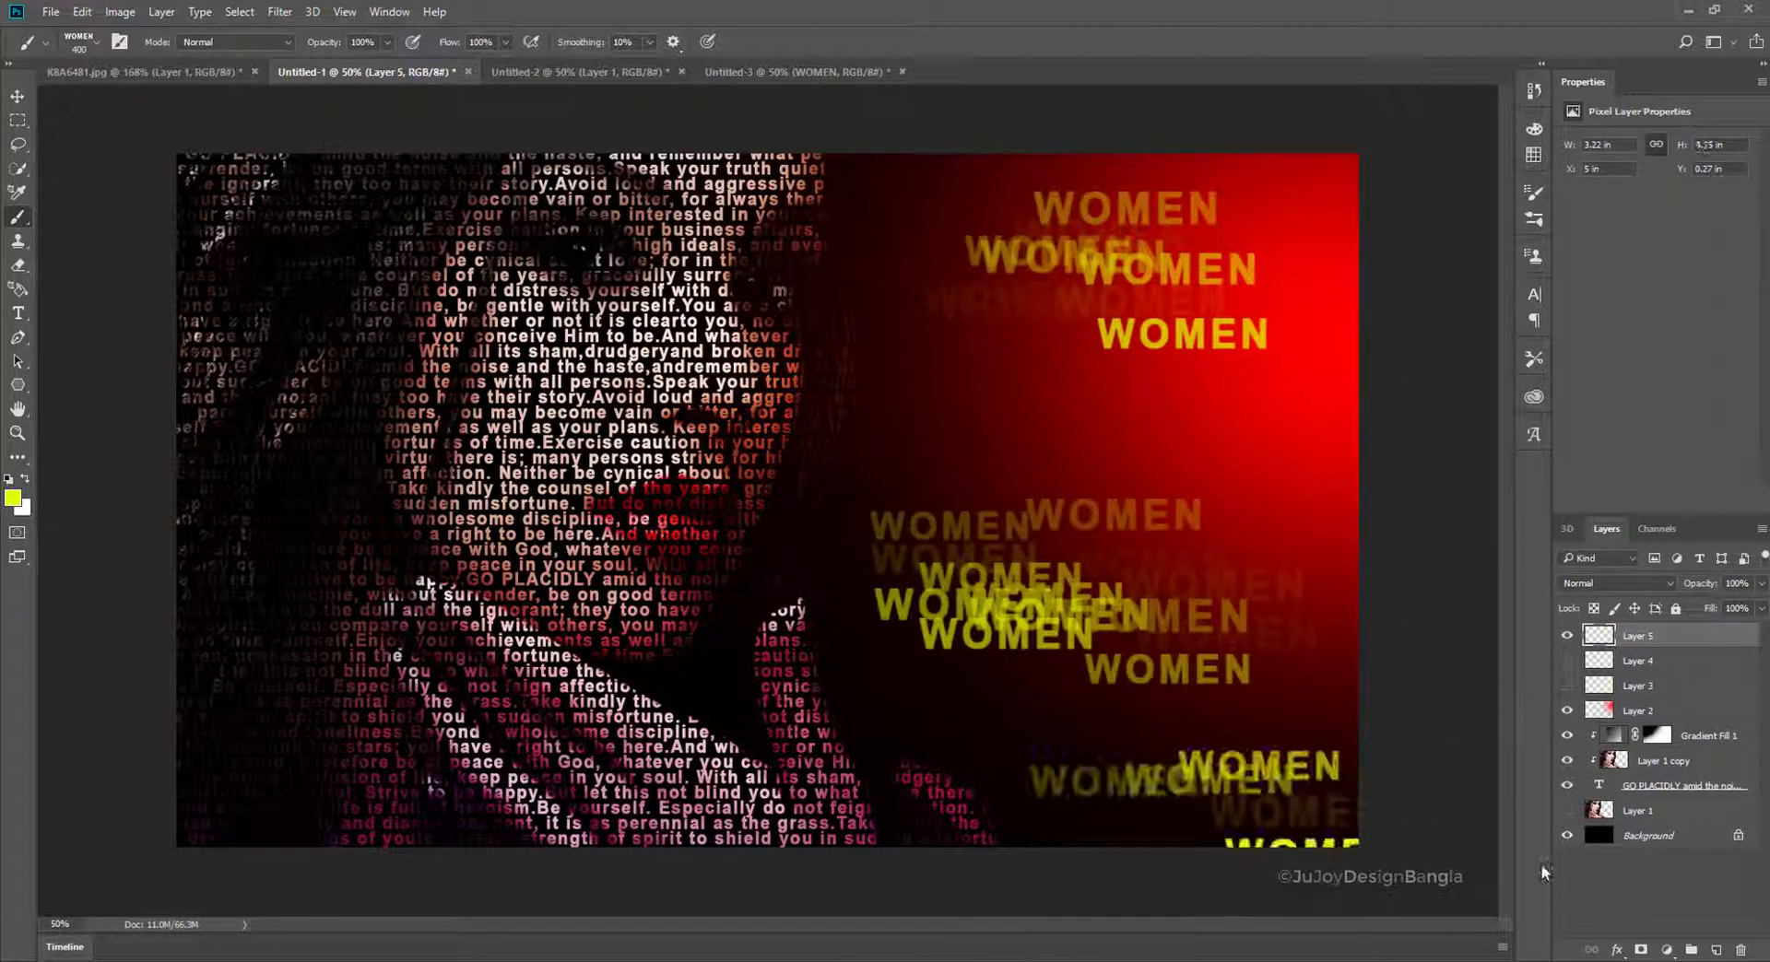
key(ctrl+alt+z)
key(ctrl+alt+z)
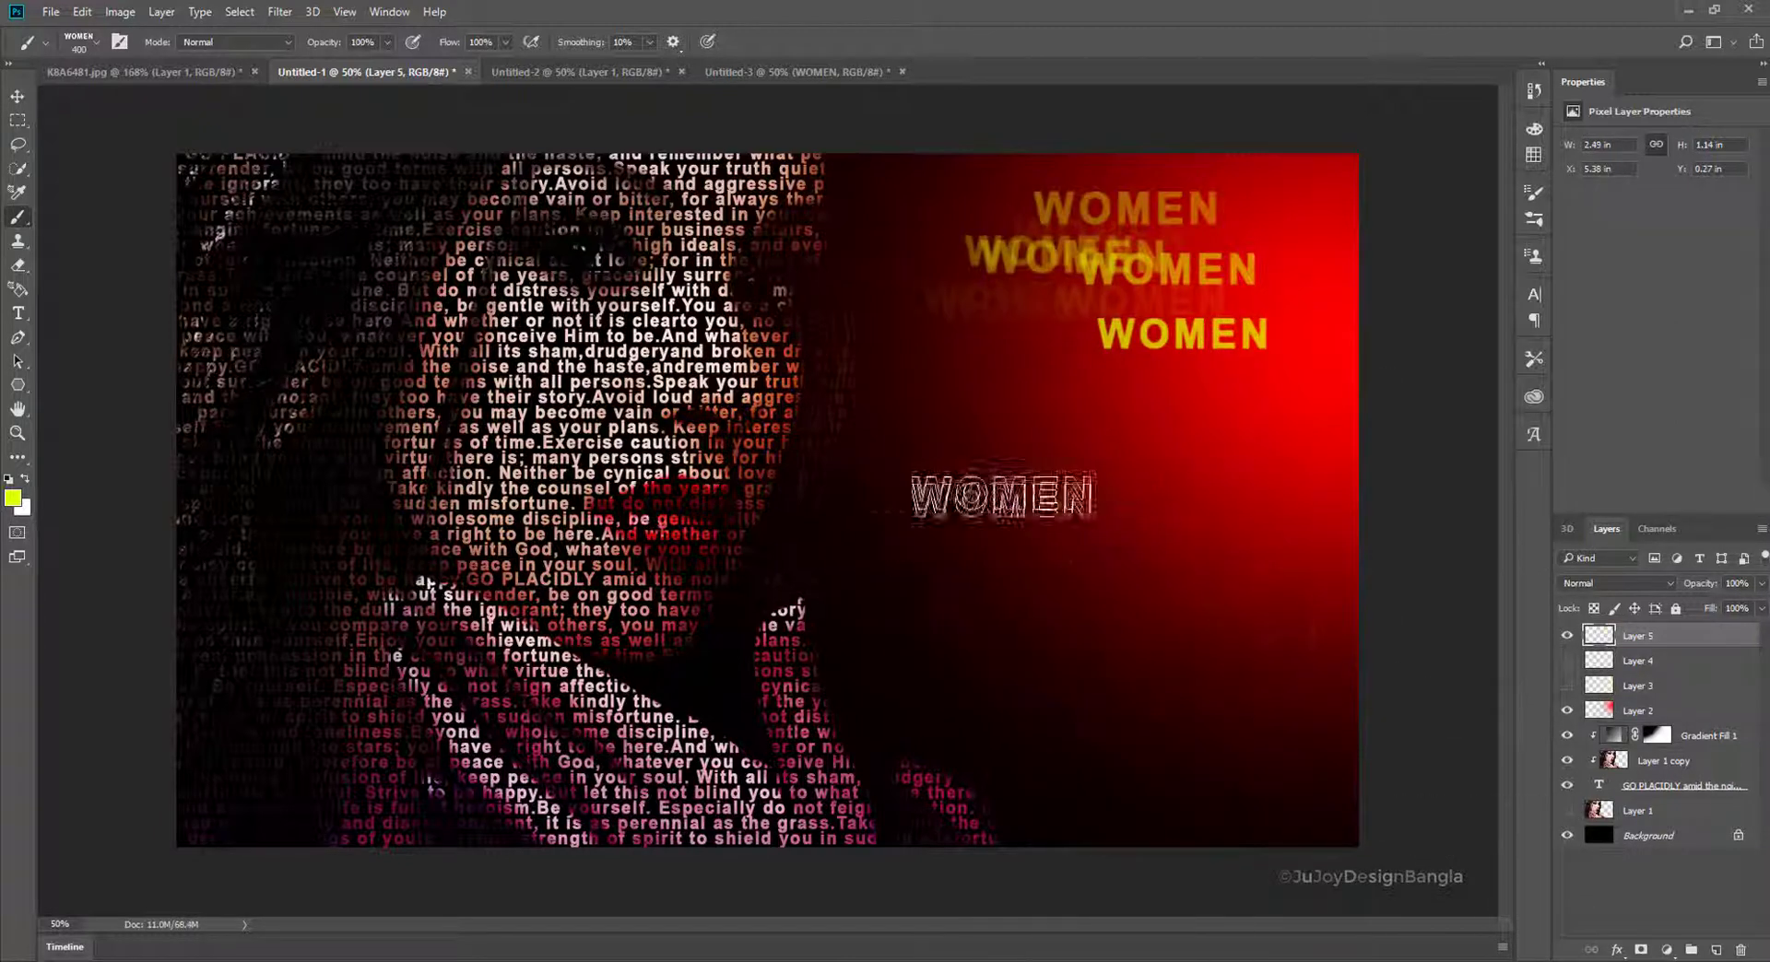
drag(1002, 496, 1346, 650)
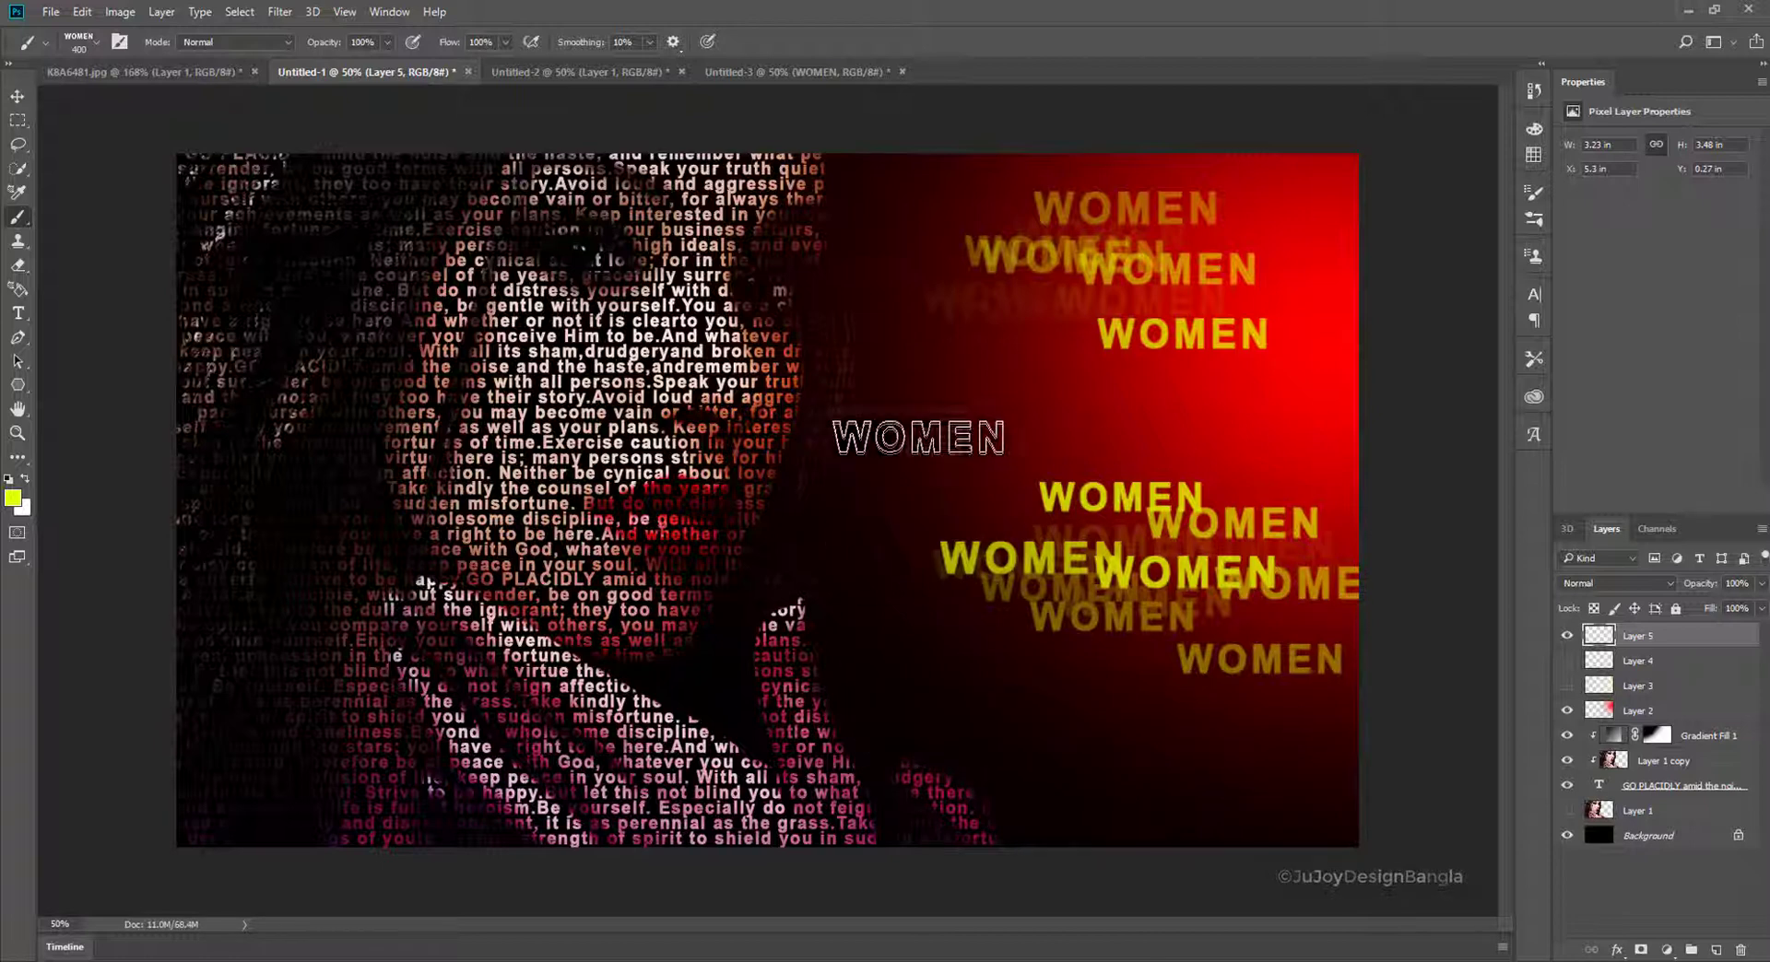
- Reduce the WOMEN brush to 150 px and paint small yellow words across the middle of the glow, among the large words
key(bracketleft)
key(bracketleft)
key(bracketleft)
key(bracketleft)
drag(940, 385, 1383, 415)
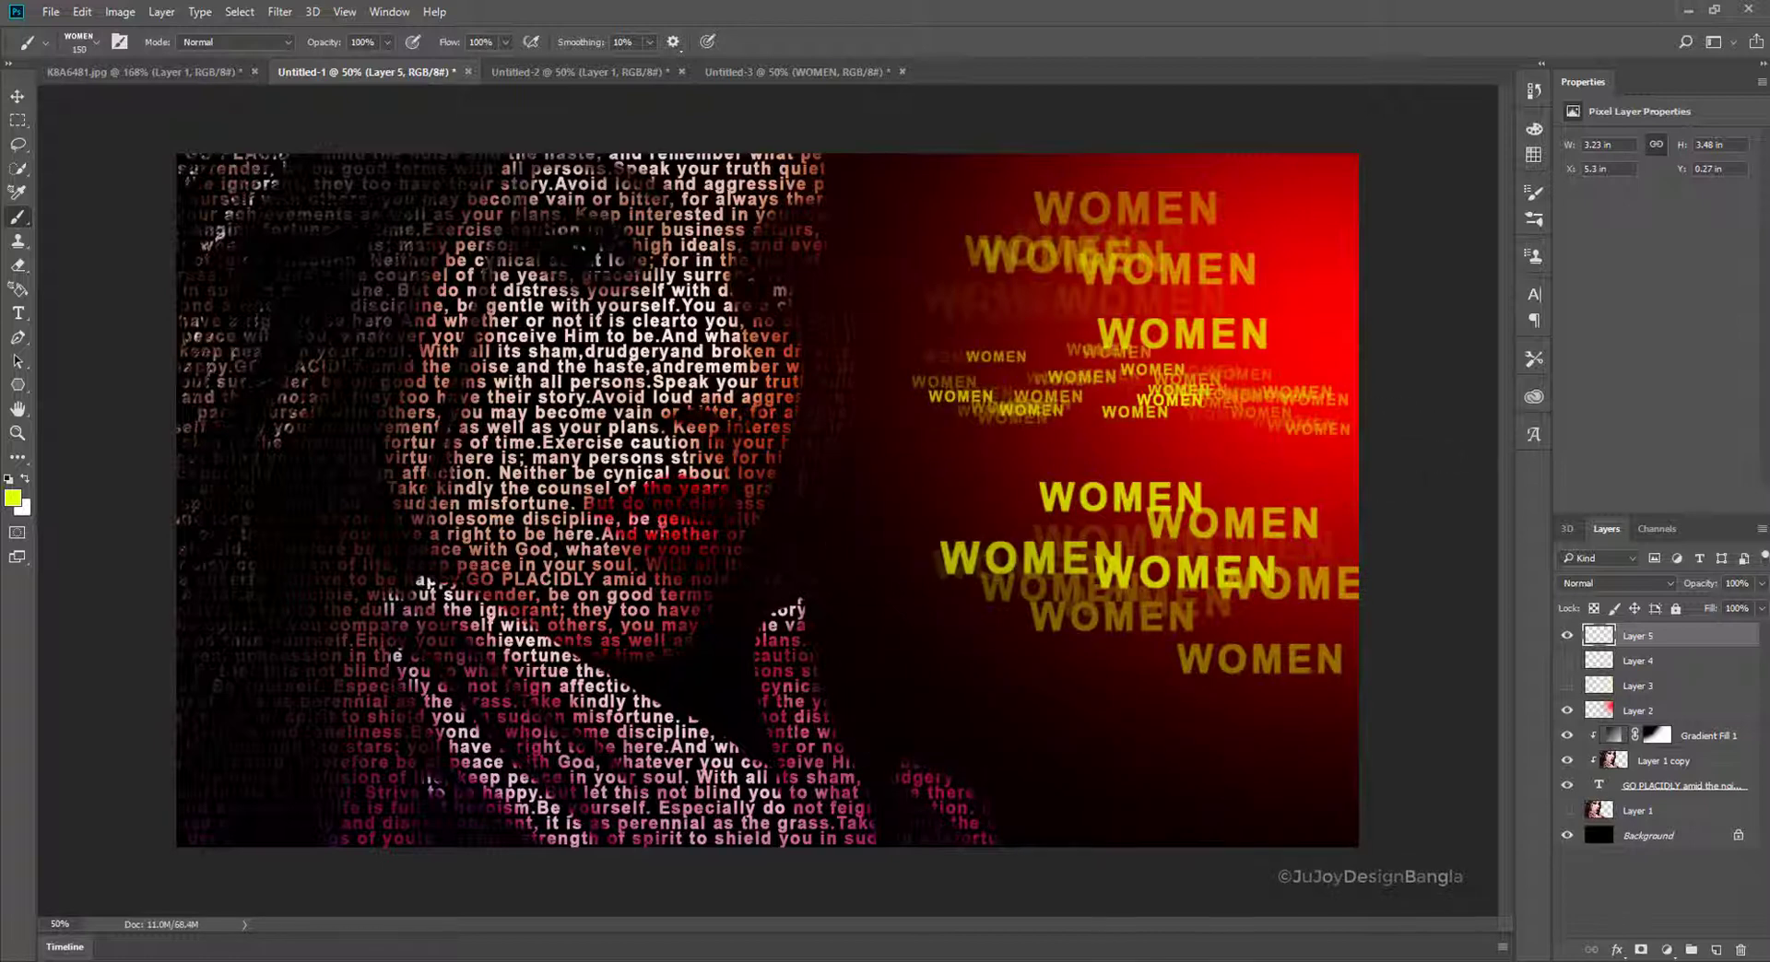
key(ctrl+z)
mouse_move(948, 418)
mouse_down()
mouse_move(1226, 418)
mouse_move(1329, 475)
mouse_move(1072, 493)
mouse_move(937, 538)
mouse_move(880, 607)
mouse_move(1147, 686)
mouse_move(1401, 724)
mouse_up()
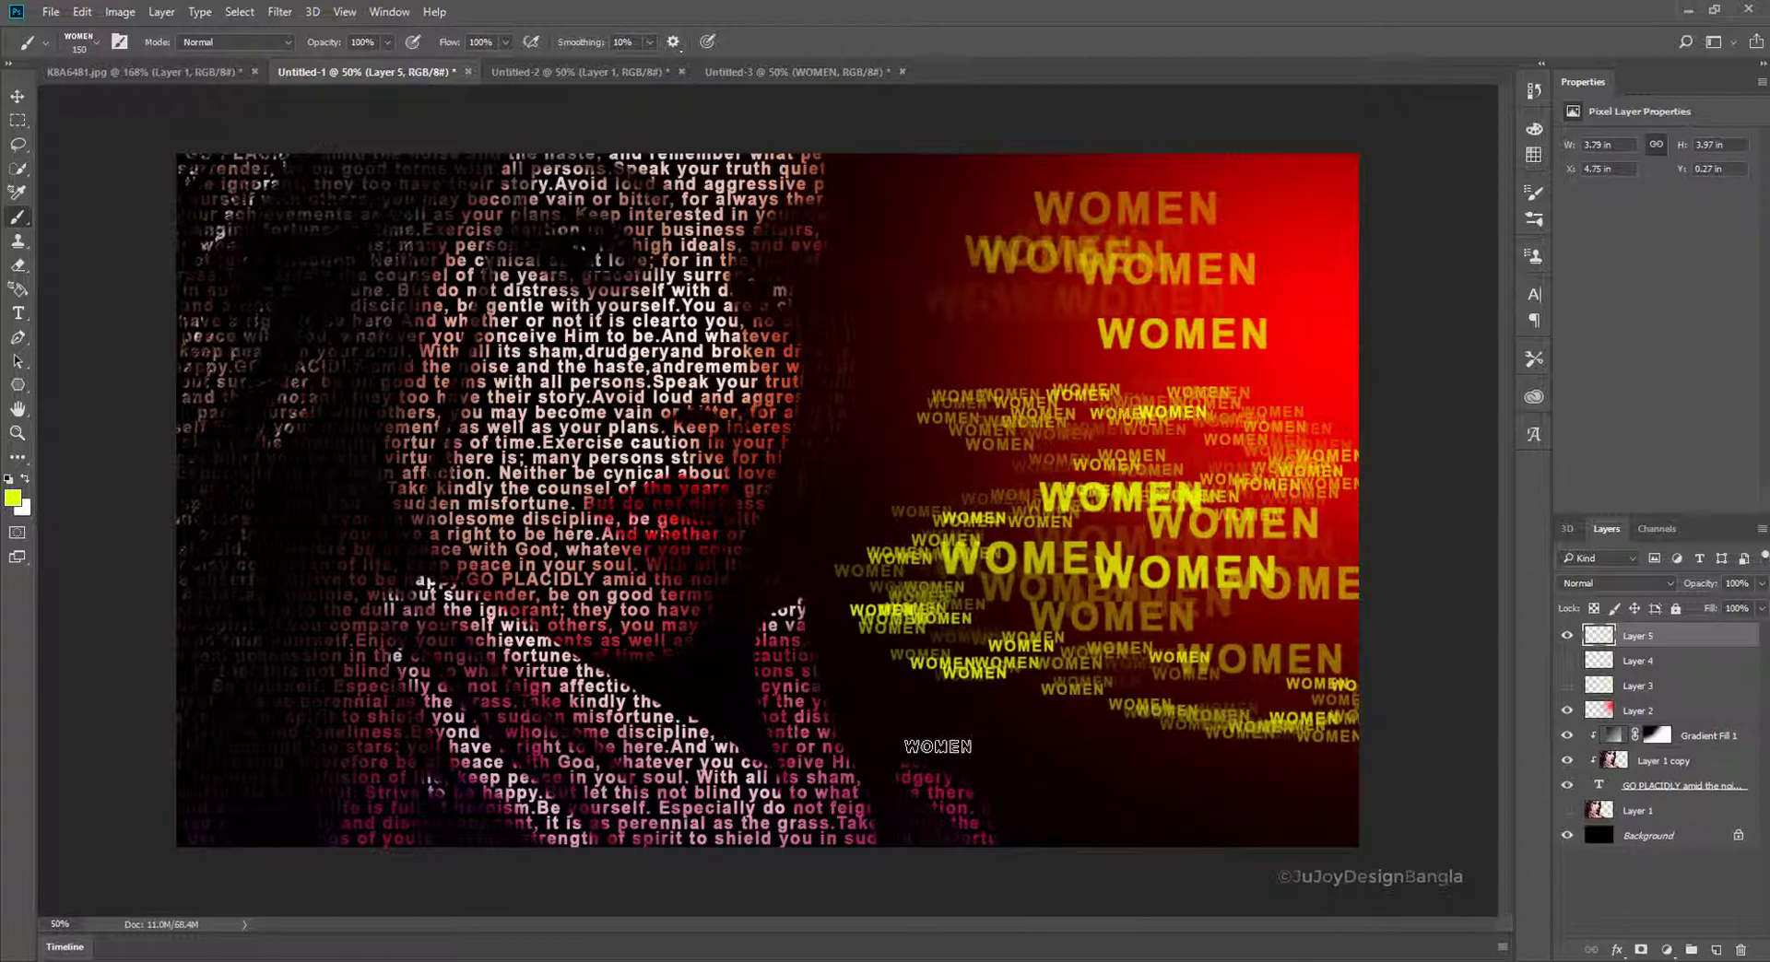
- Enlarge the WOMEN brush to 300 px and paint medium yellow words across the lower part of the image beside the portrait
key(bracketright)
key(bracketright)
key(bracketright)
key(bracketright)
drag(968, 697, 1325, 820)
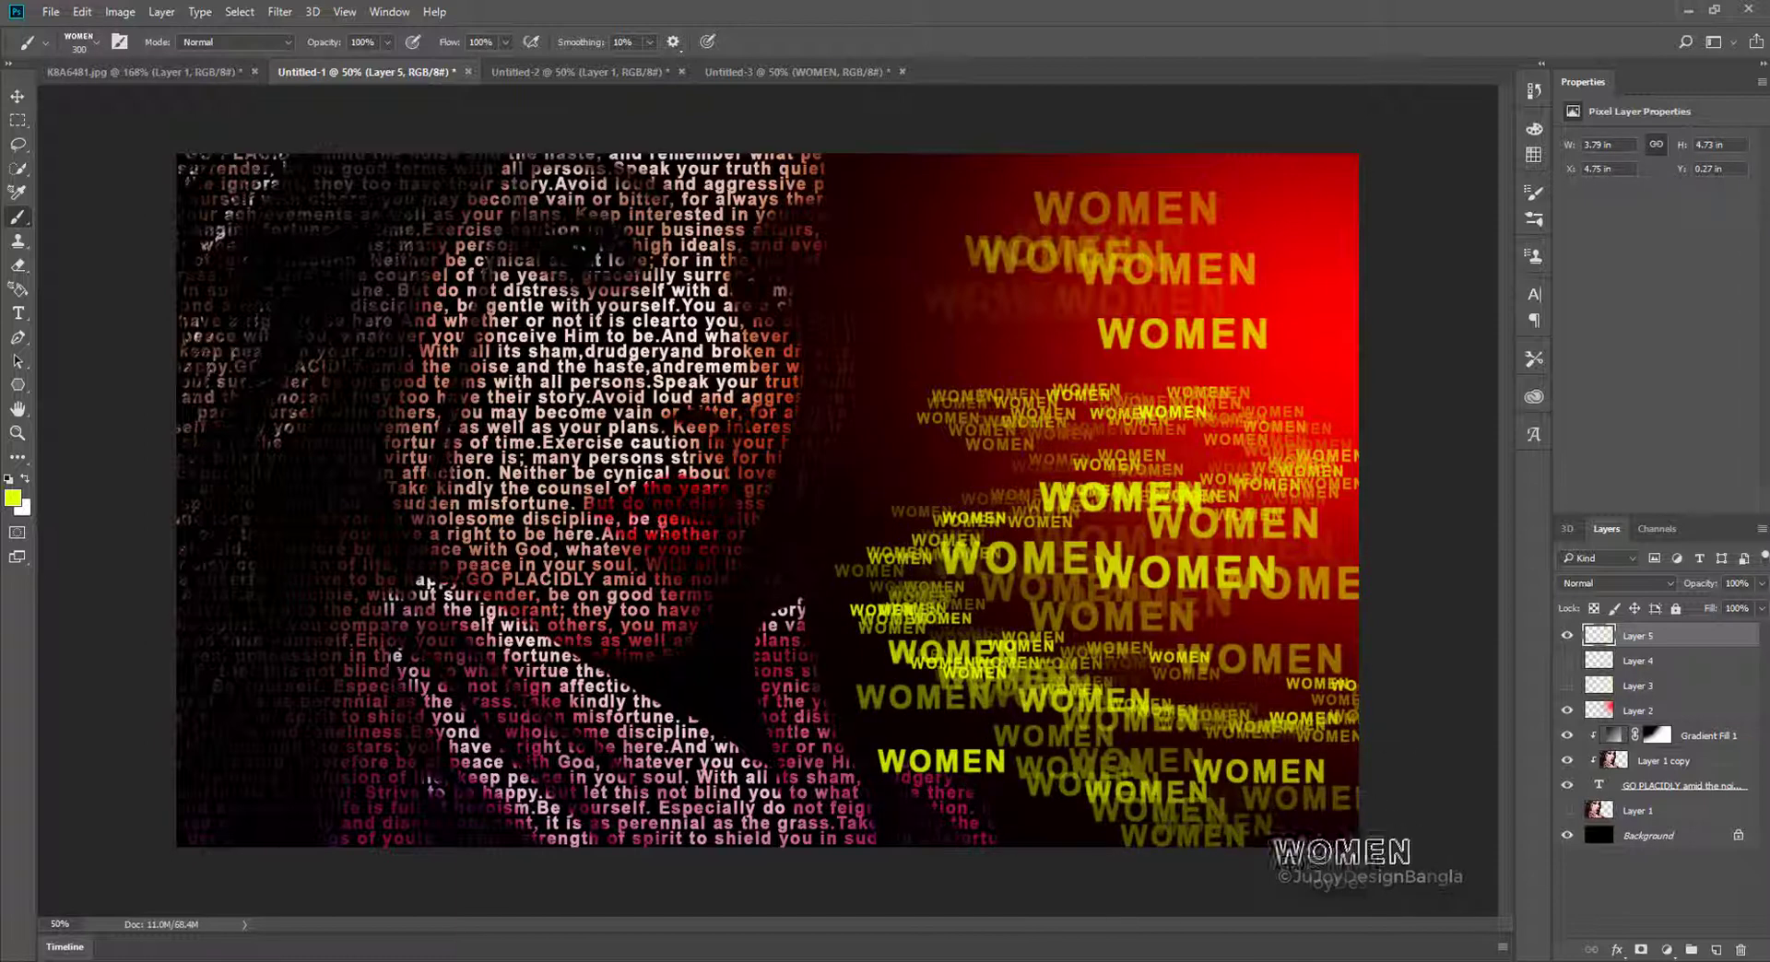
drag(1131, 258, 1348, 208)
key(ctrl+z)
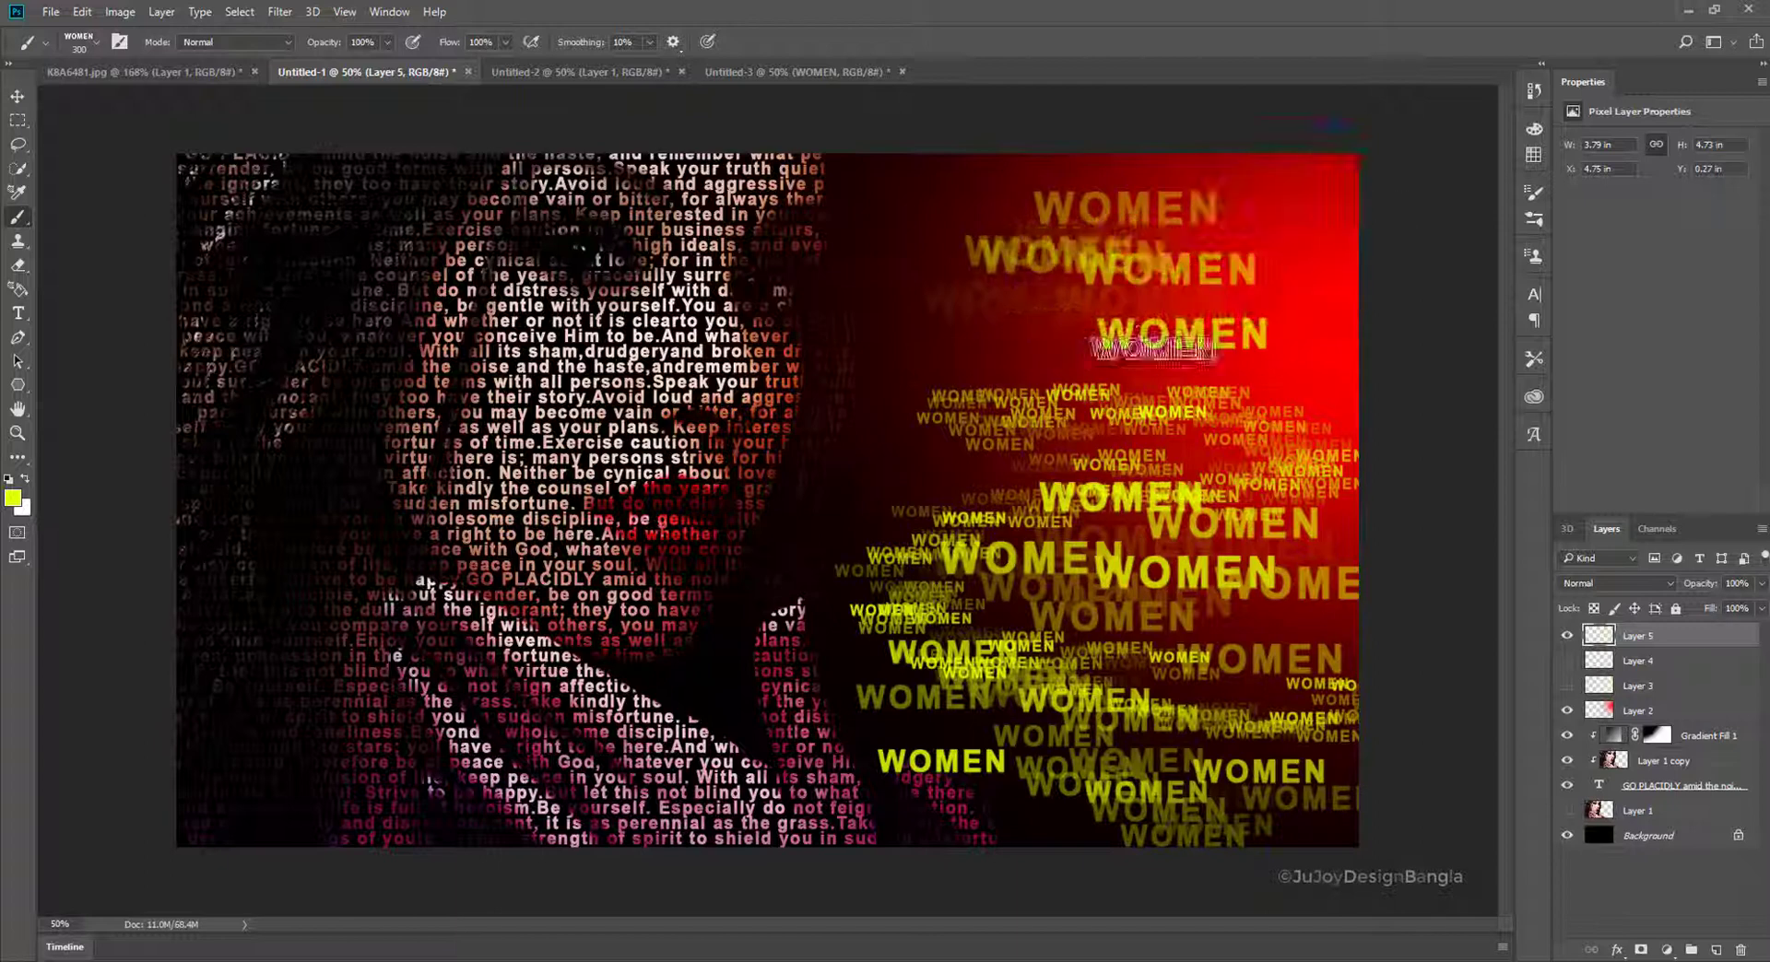
- Reduce the WOMEN brush to 125 px and try painting small yellow words over the upper part of the red glow
key(bracketleft)
key(bracketleft)
key(bracketleft)
key(bracketleft)
key(bracketleft)
mouse_move(959, 363)
mouse_down()
mouse_move(1302, 348)
mouse_move(1352, 327)
mouse_move(954, 261)
mouse_move(887, 175)
mouse_move(1327, 172)
mouse_move(1295, 225)
mouse_move(1053, 222)
mouse_move(983, 200)
mouse_up()
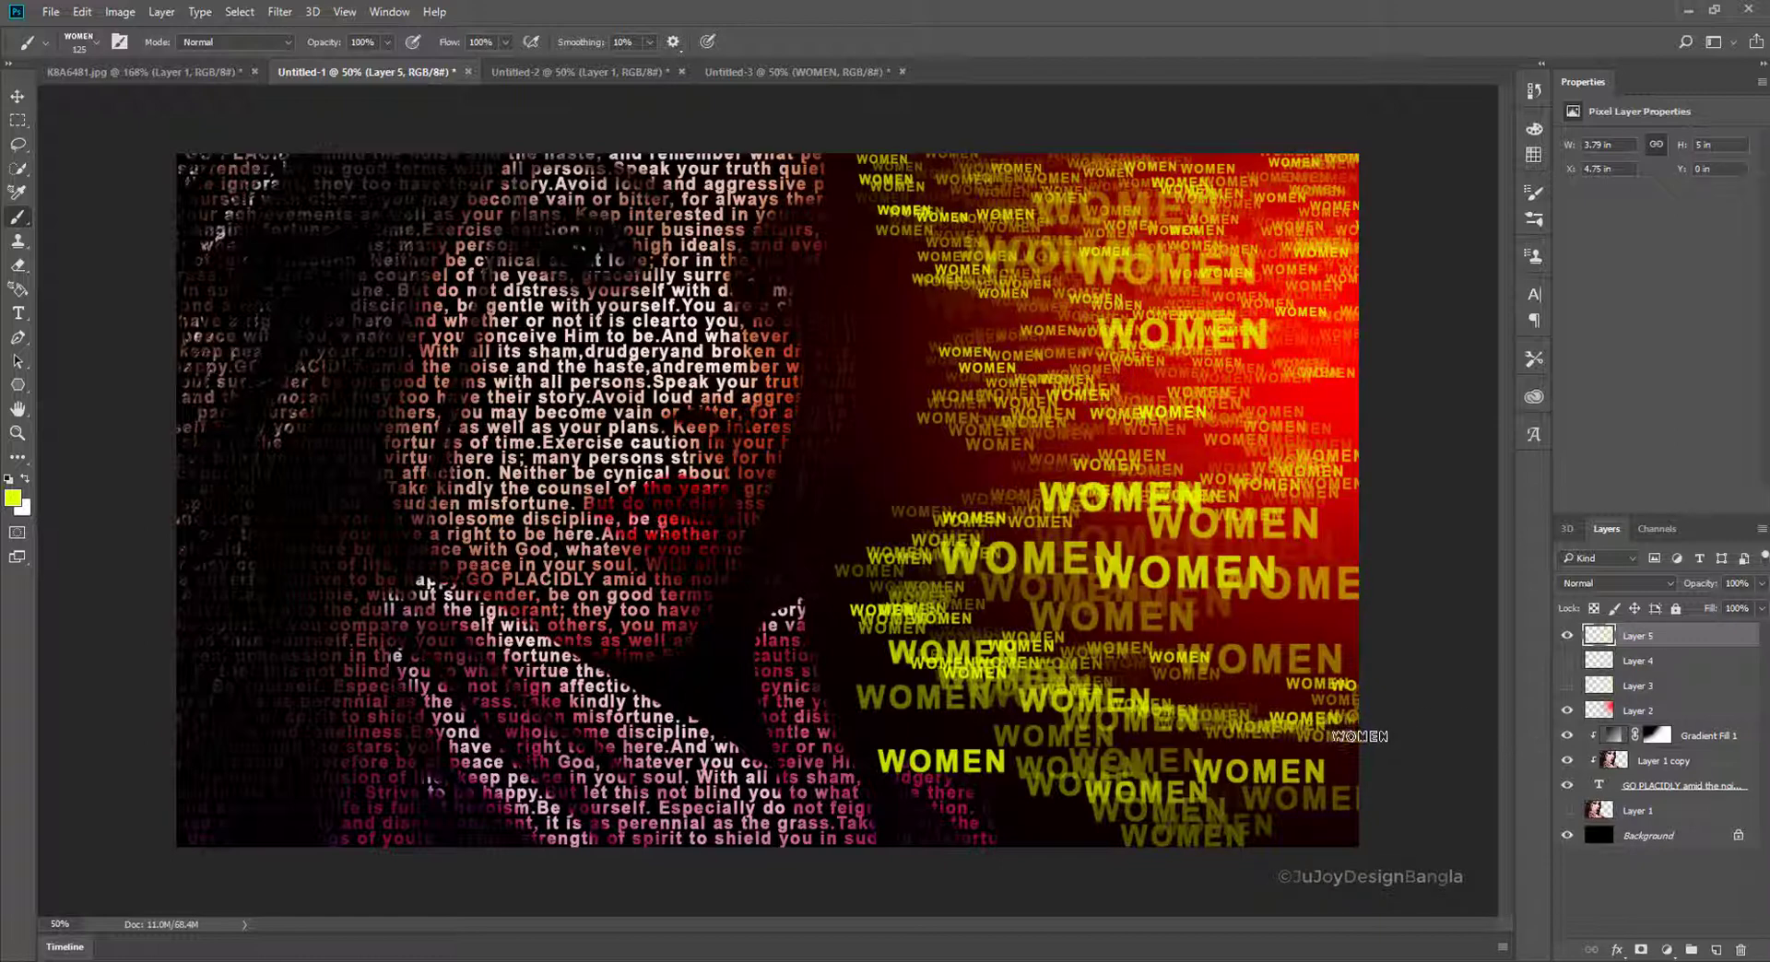
key(ctrl+z)
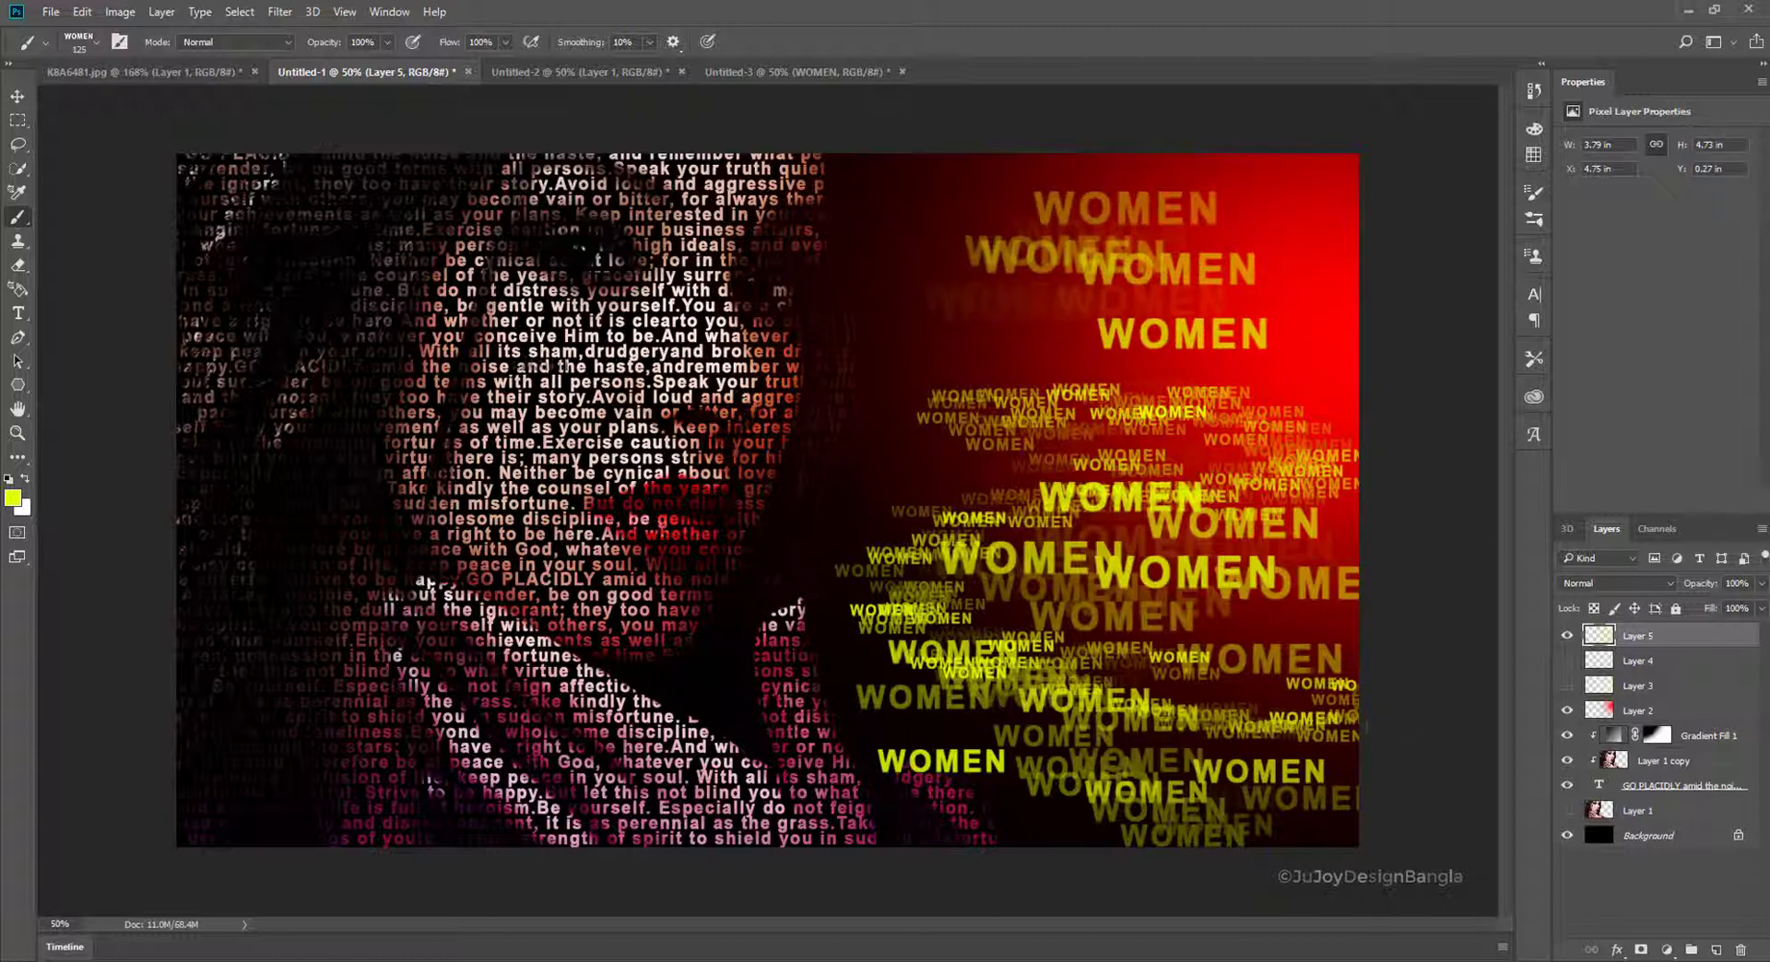
- Make white the foreground color and paint three strokes of small WOMEN words across the upper half of the red glow
click(25, 479)
mouse_move(903, 169)
mouse_down()
mouse_move(1318, 172)
mouse_move(1299, 203)
mouse_move(910, 231)
mouse_move(1227, 271)
mouse_up()
drag(940, 354, 1527, 392)
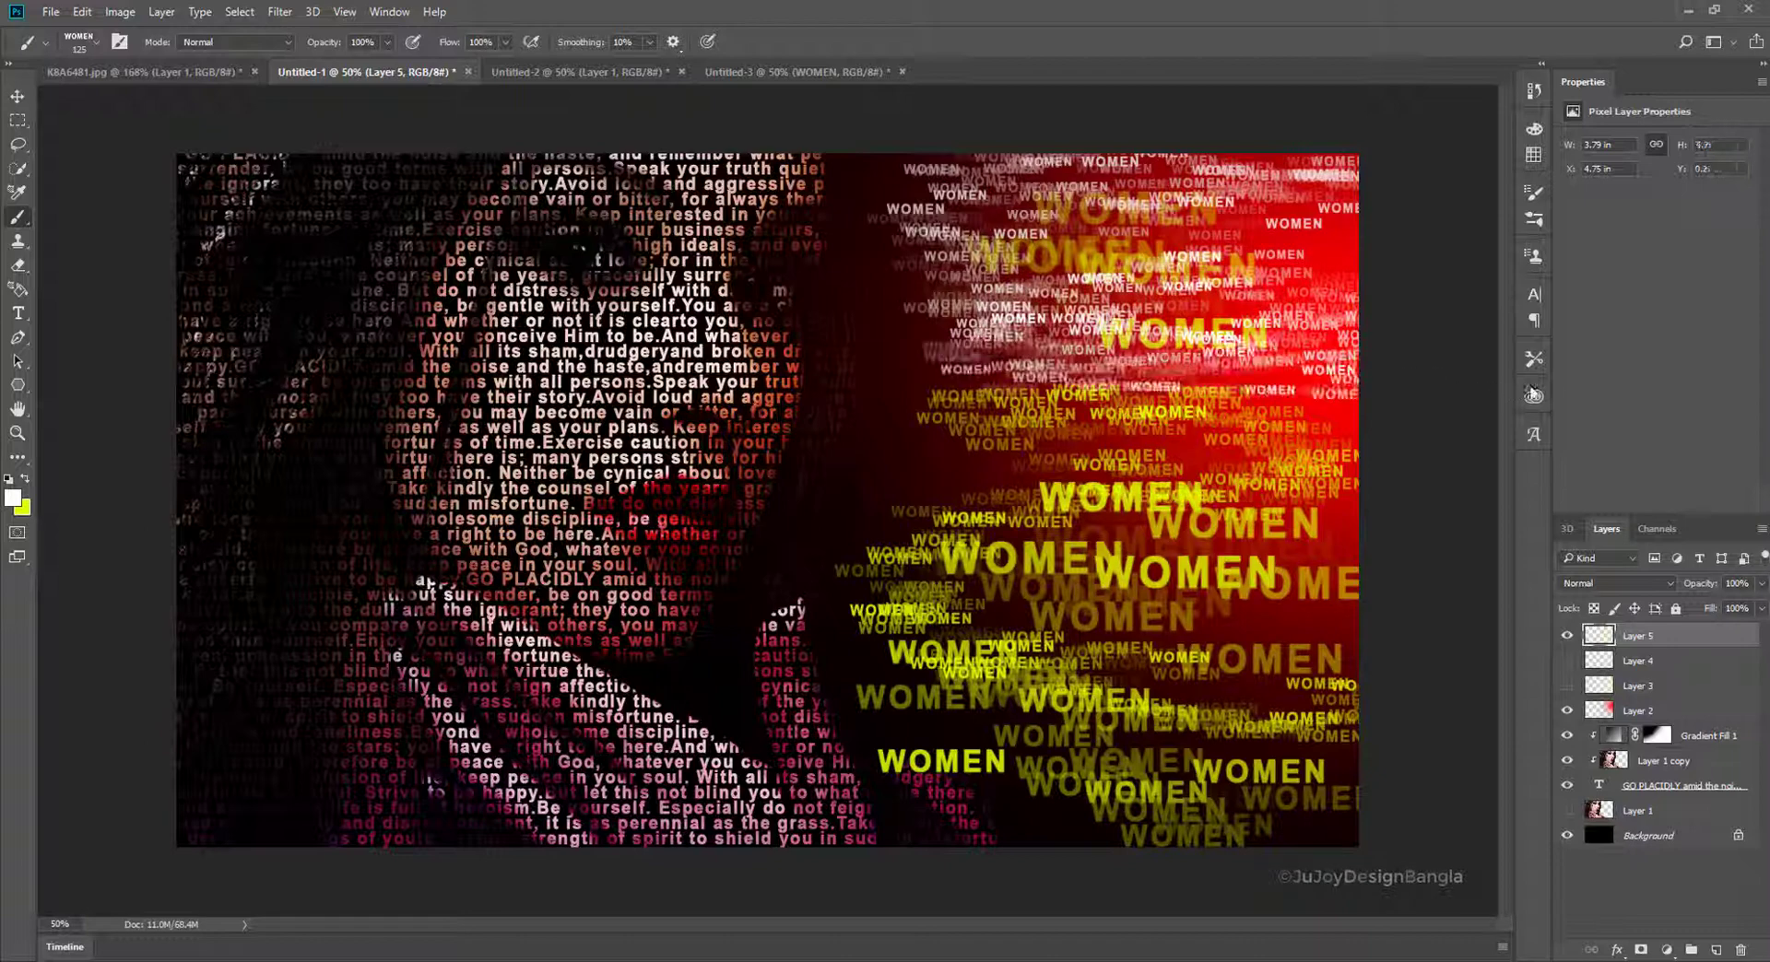
key(ctrl+z)
drag(901, 171, 1519, 441)
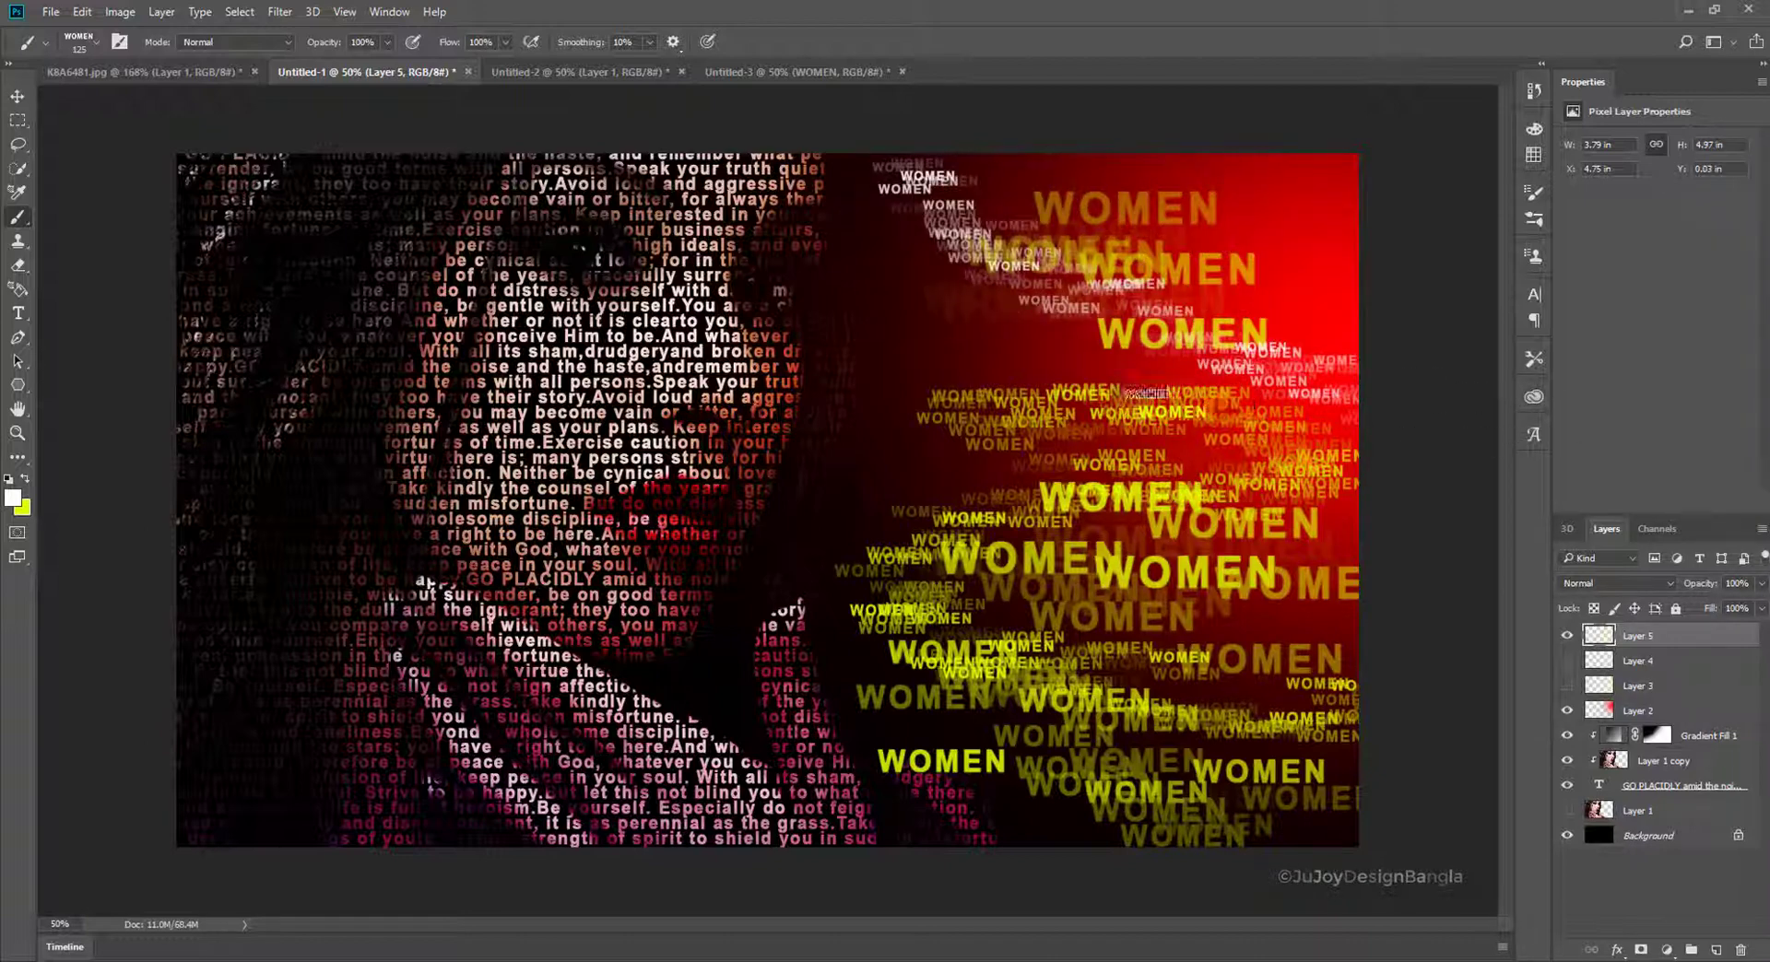
key(ctrl+z)
drag(901, 179, 1392, 255)
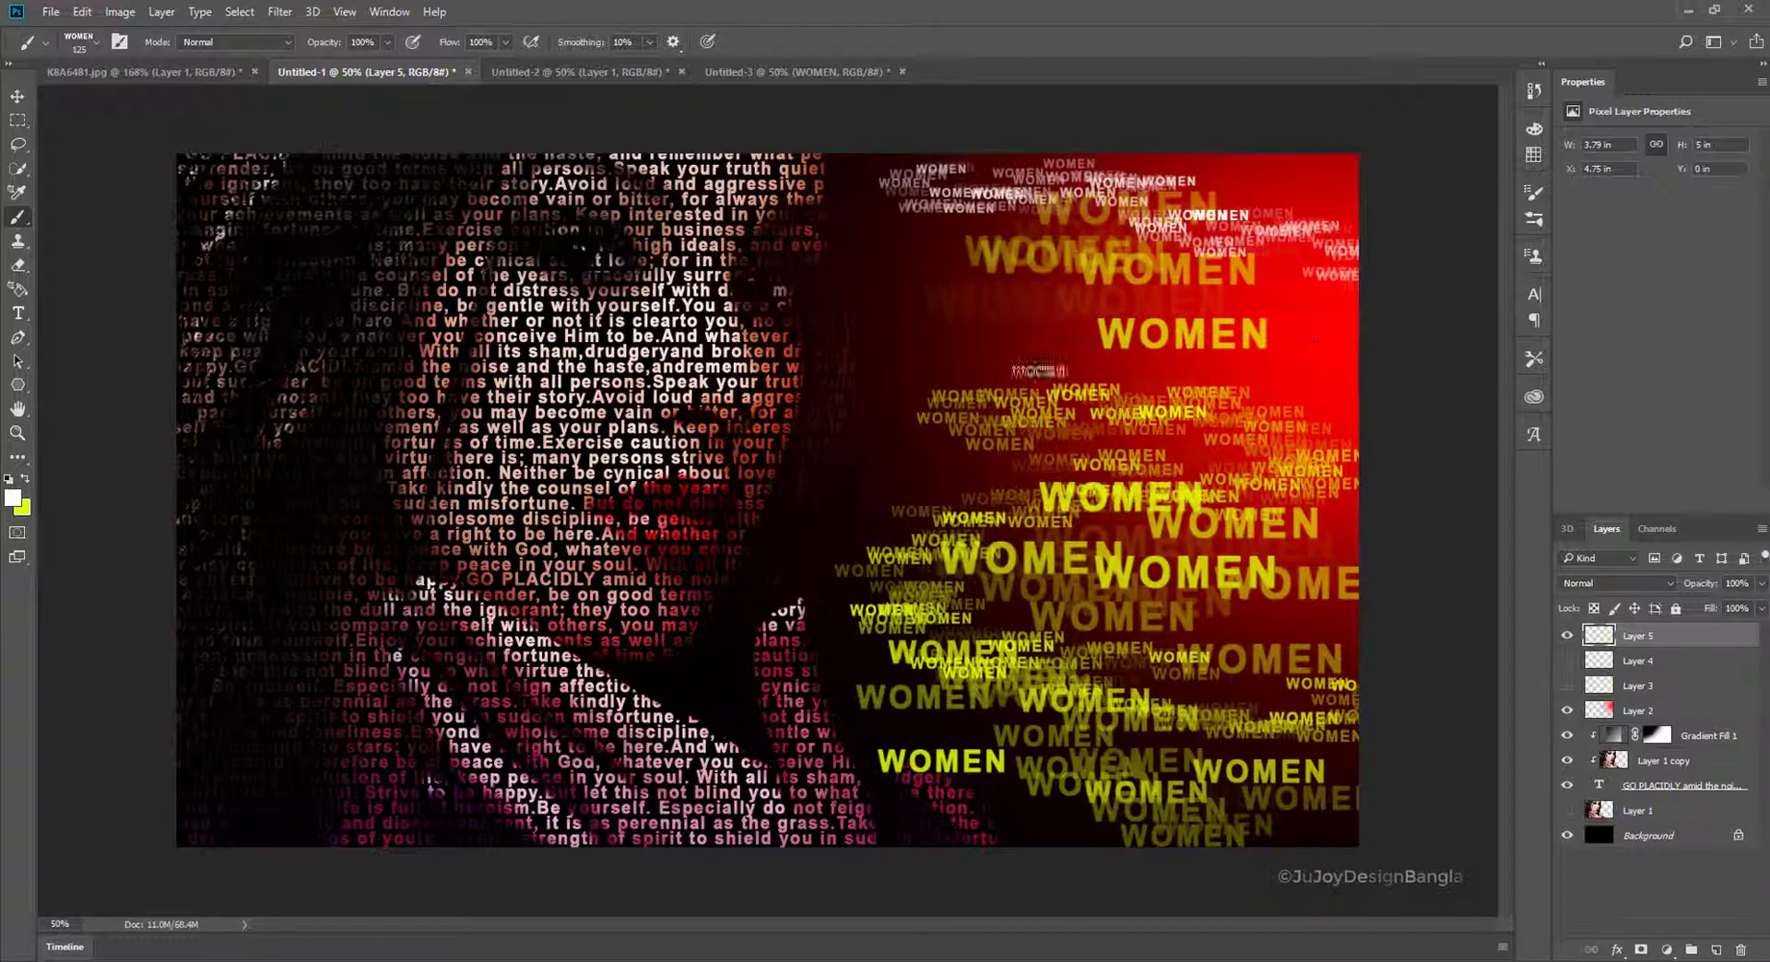
drag(953, 367, 1427, 383)
drag(1000, 294, 1404, 324)
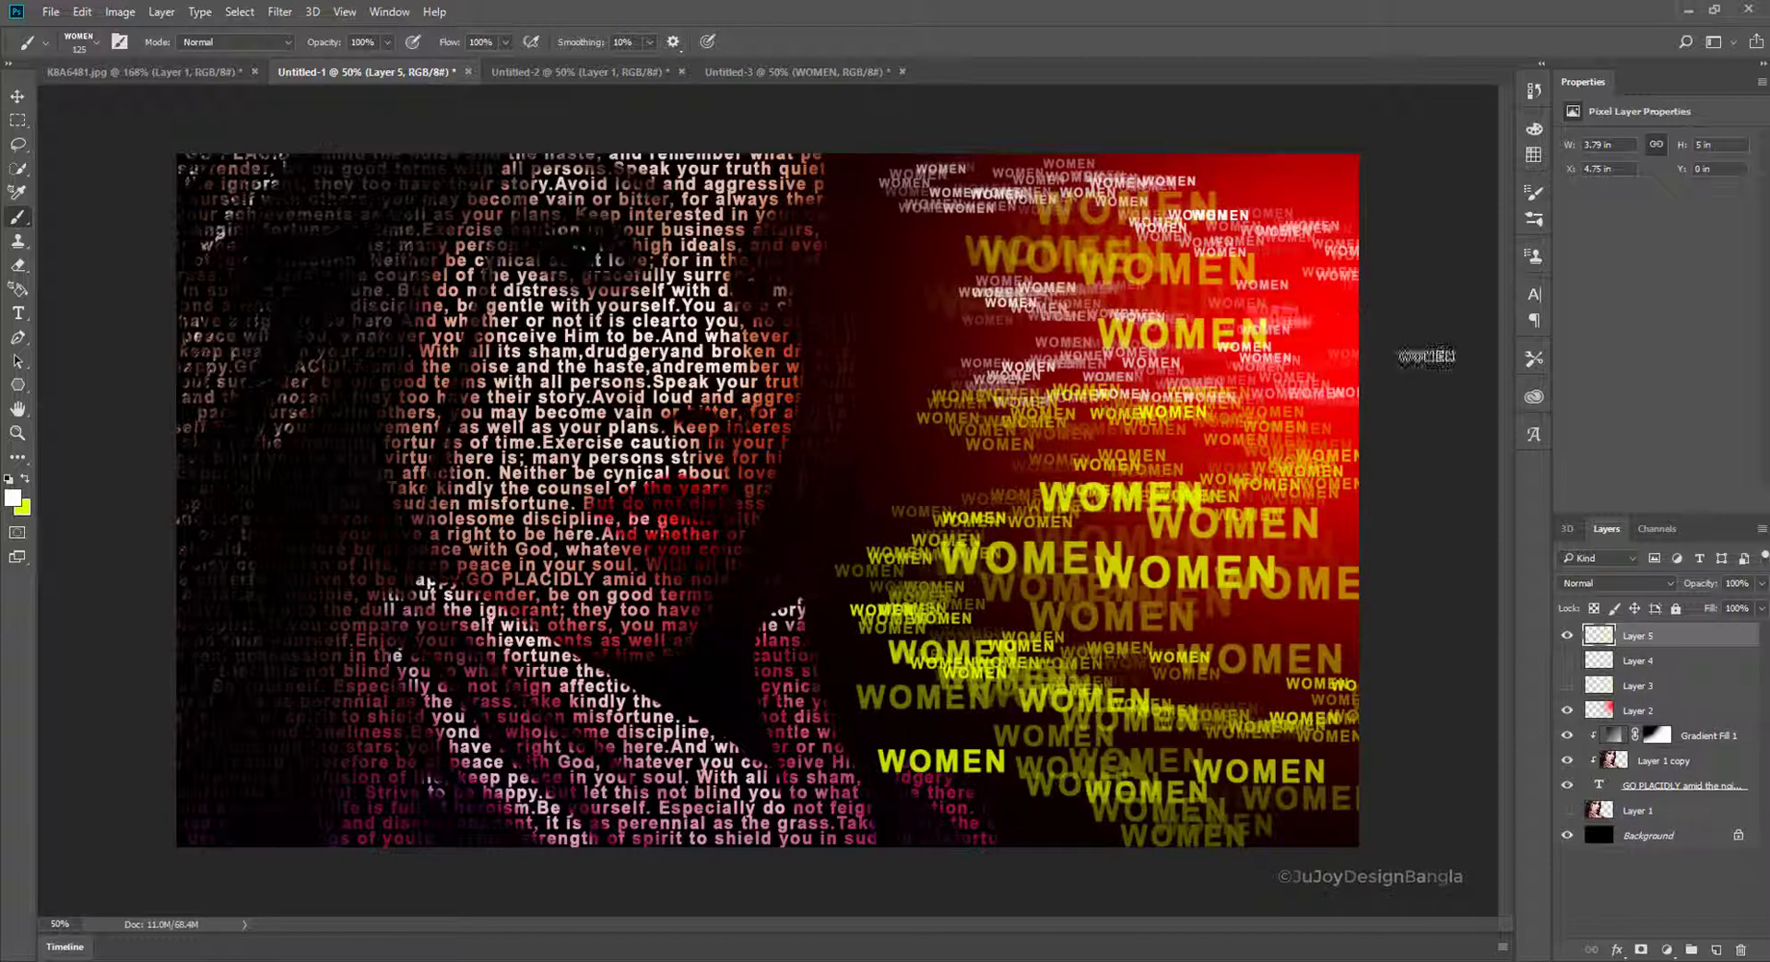
- Add small white WOMEN words in the gaps between the yellow words in the middle and lower parts of the glow
drag(1261, 550, 1342, 558)
drag(1219, 618, 1333, 632)
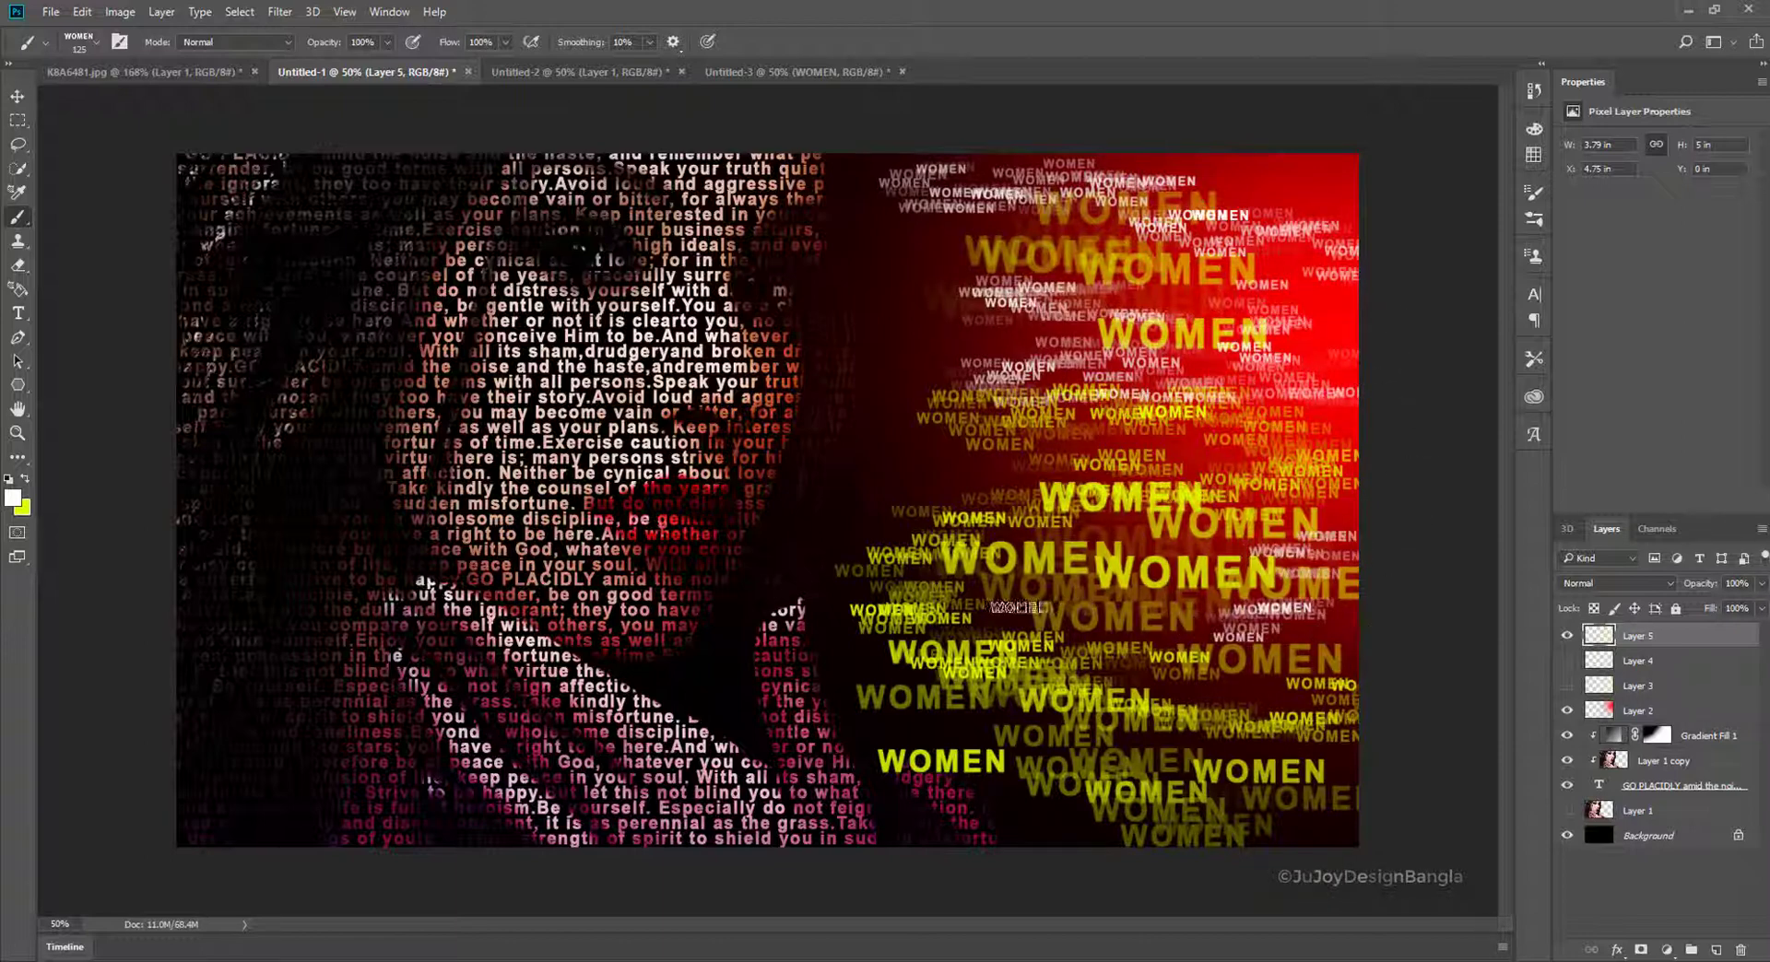
drag(927, 473, 1085, 476)
click(1002, 469)
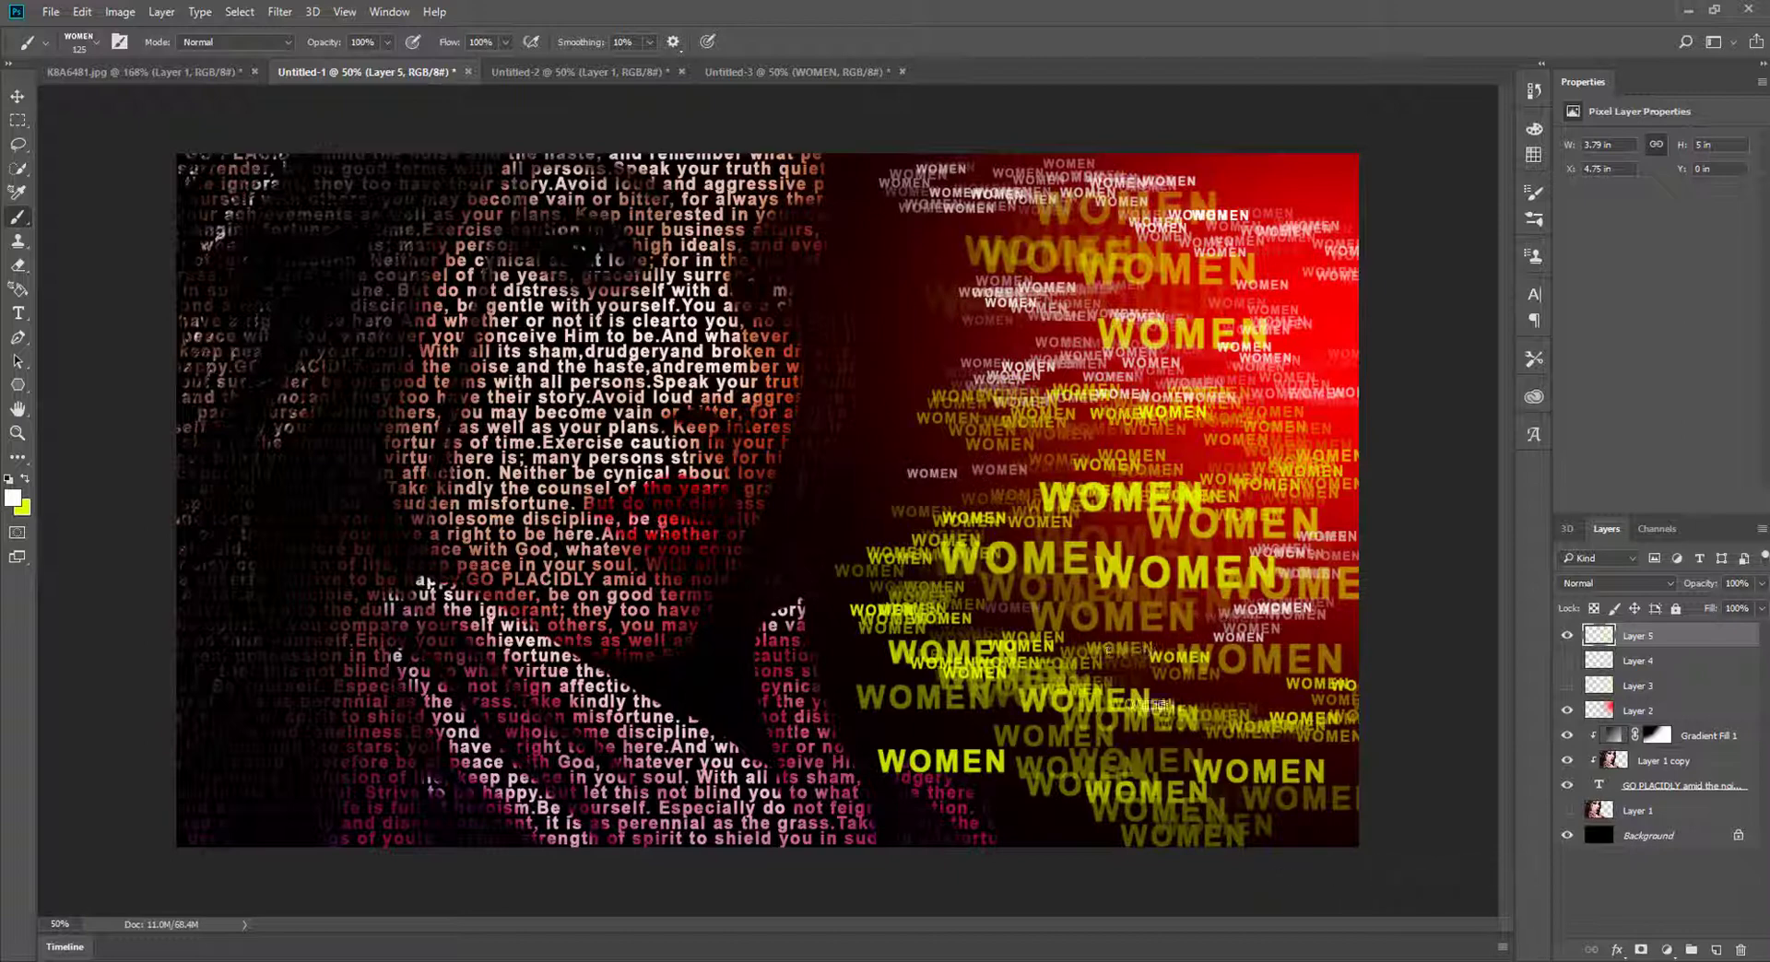
click(973, 720)
click(1175, 745)
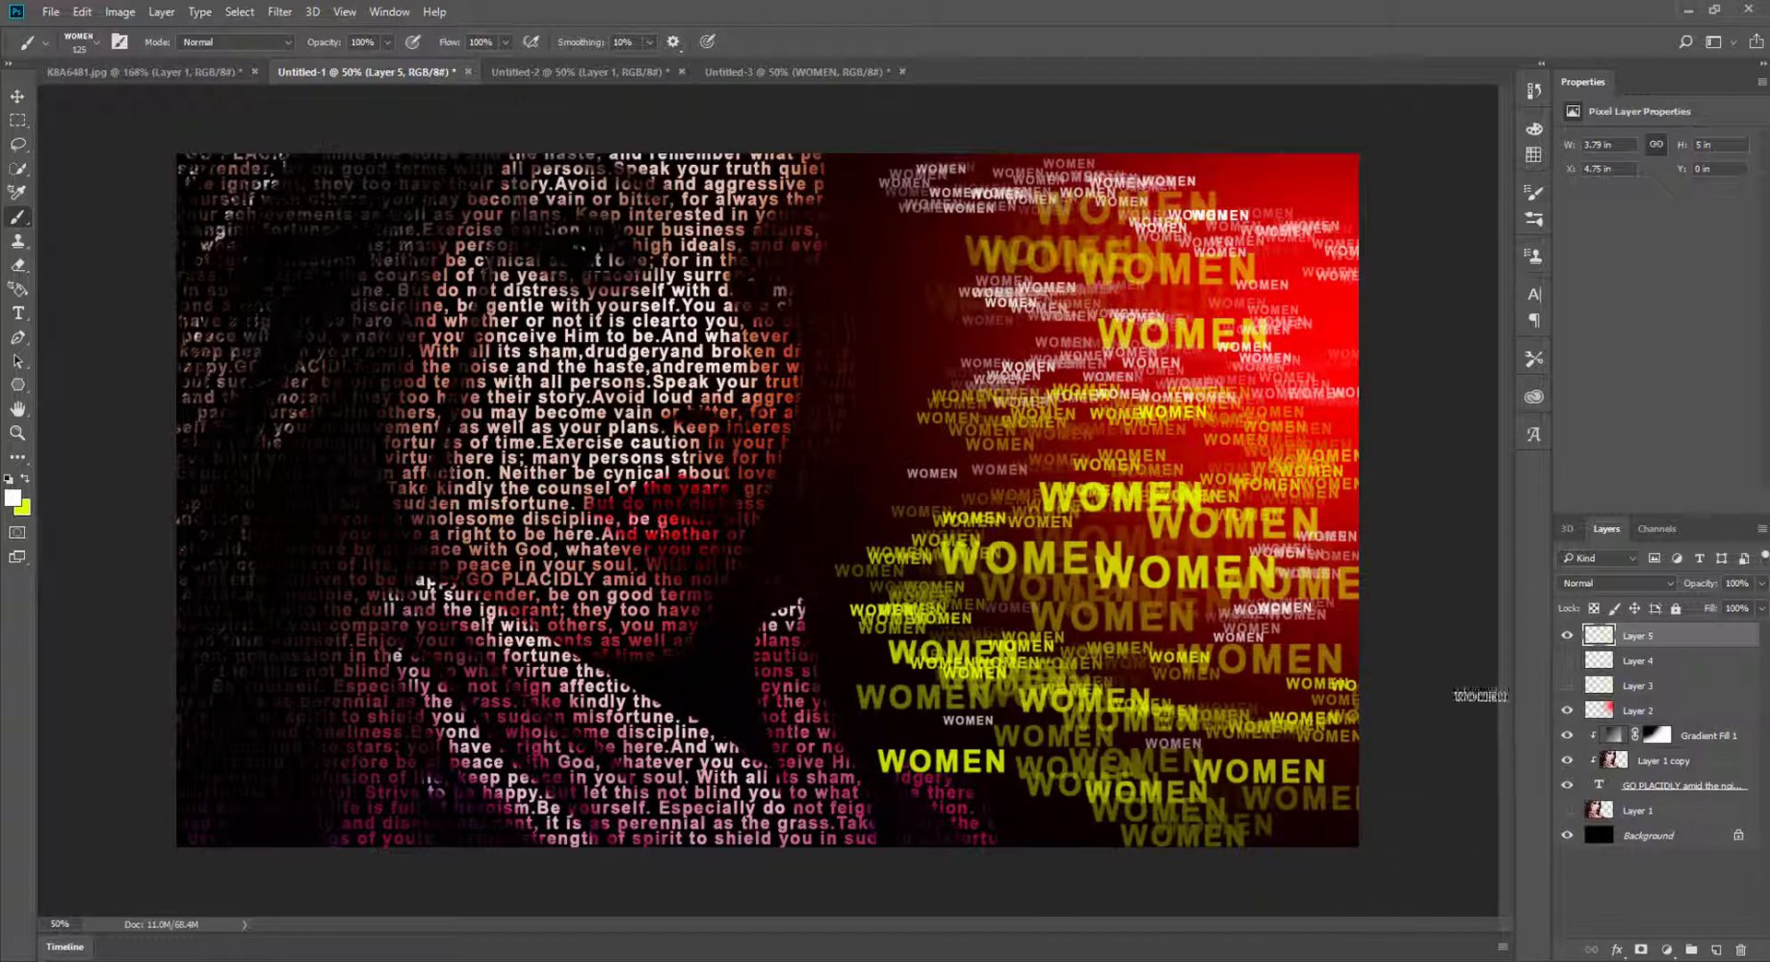
- Lower the opacity of Layer 5 with the painted WOMEN words to 62%
drag(1700, 583, 1664, 588)
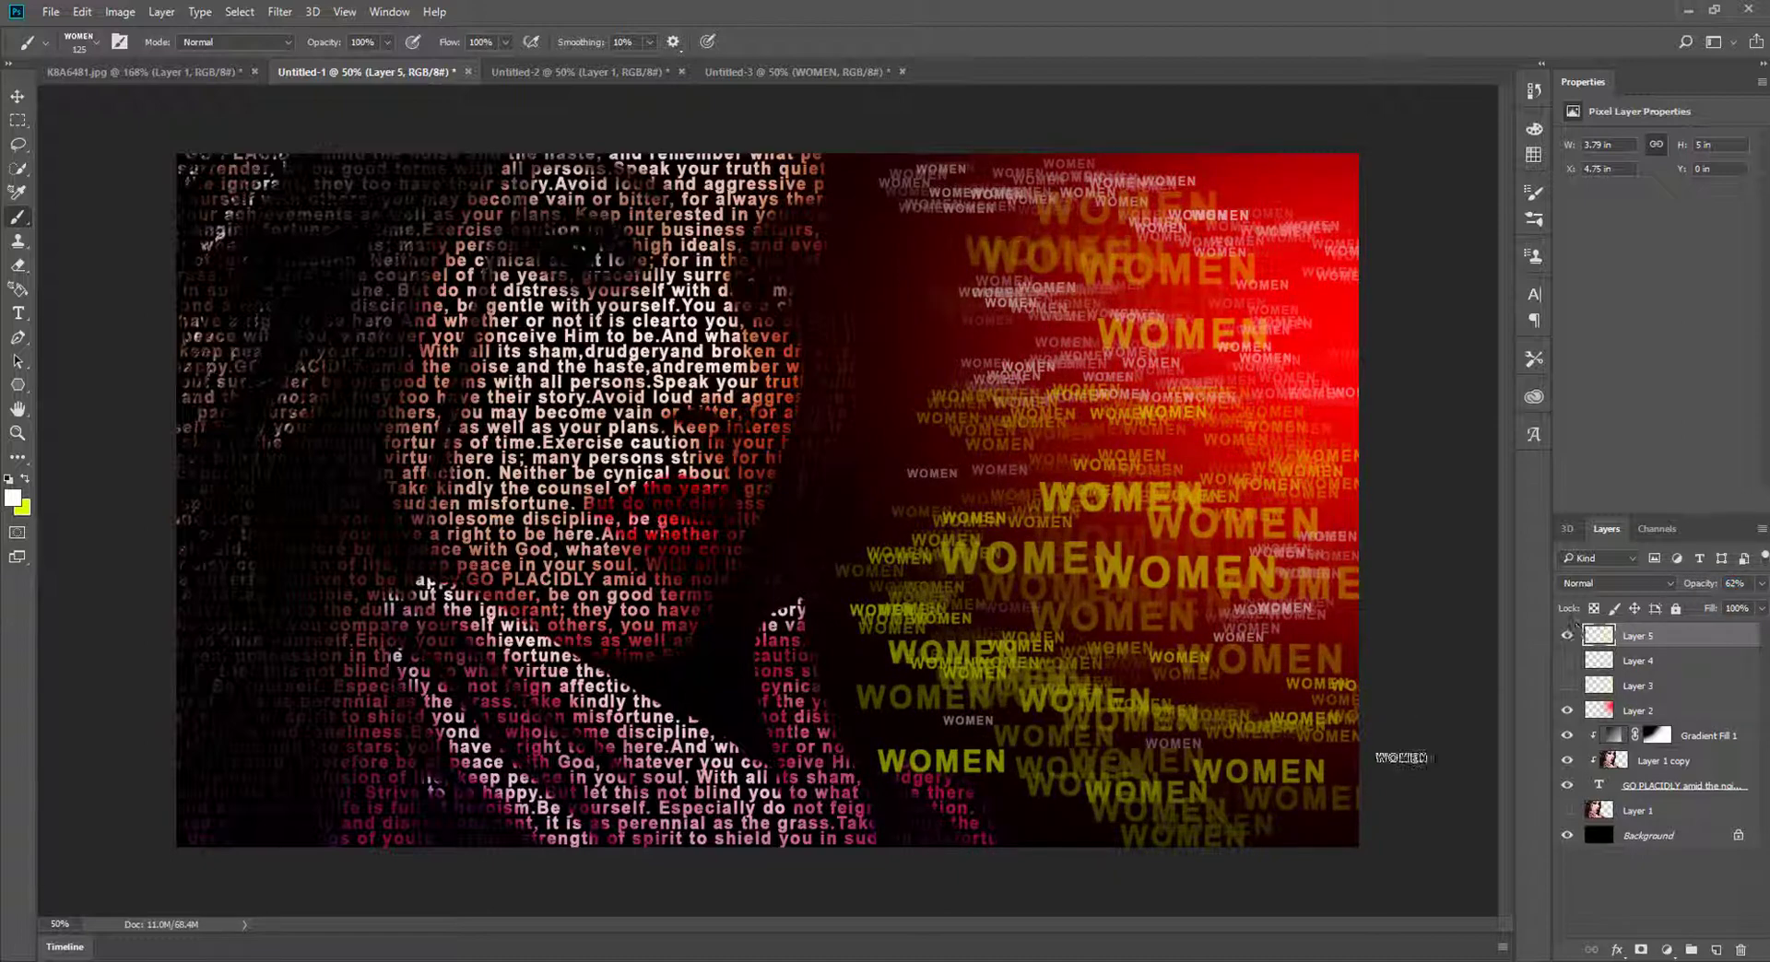